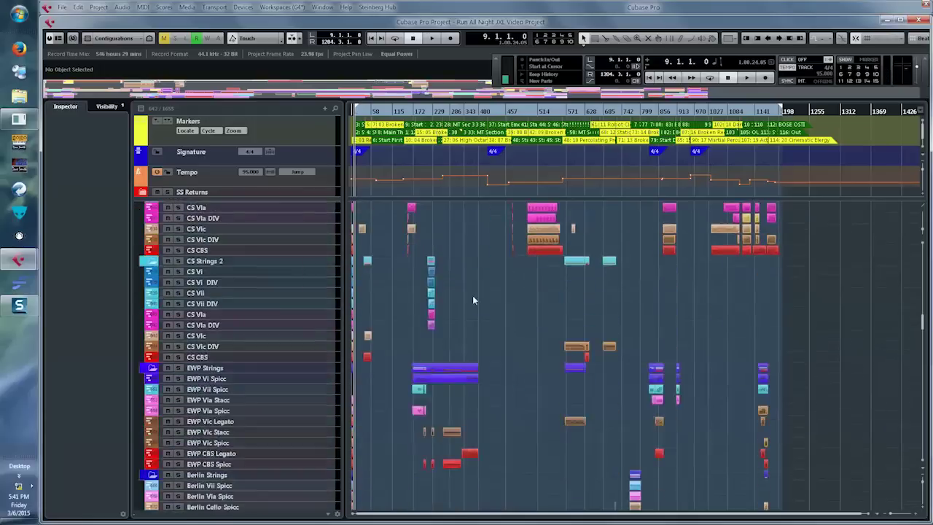
Look through the project's track list, focus the timeline on the opening bars, and start playback from bar 9.
{"action": "scroll", "coordinate": [473, 294], "scroll_direction": "down", "scroll_amount": 10}
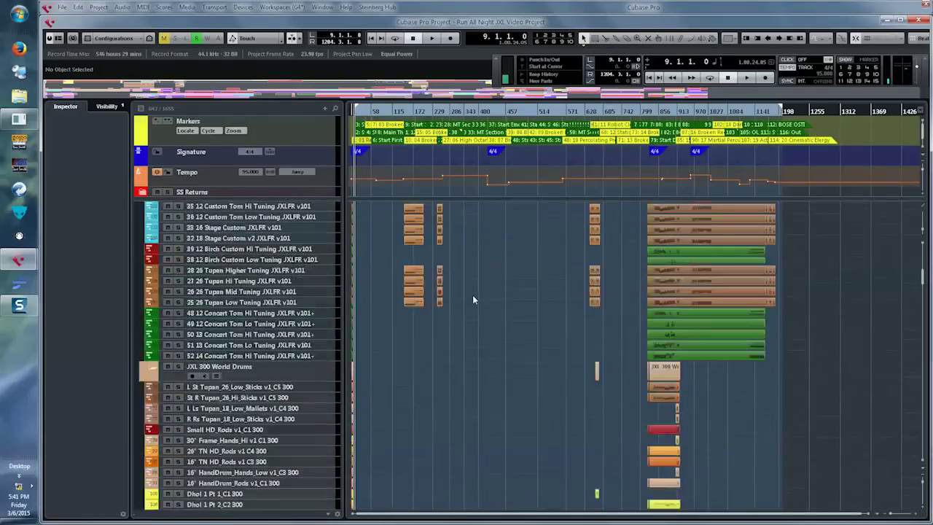
{"action": "key", "text": "h"}
{"action": "key", "text": "h"}
{"action": "key", "text": "h"}
{"action": "key", "text": "h"}
{"action": "key", "text": "h"}
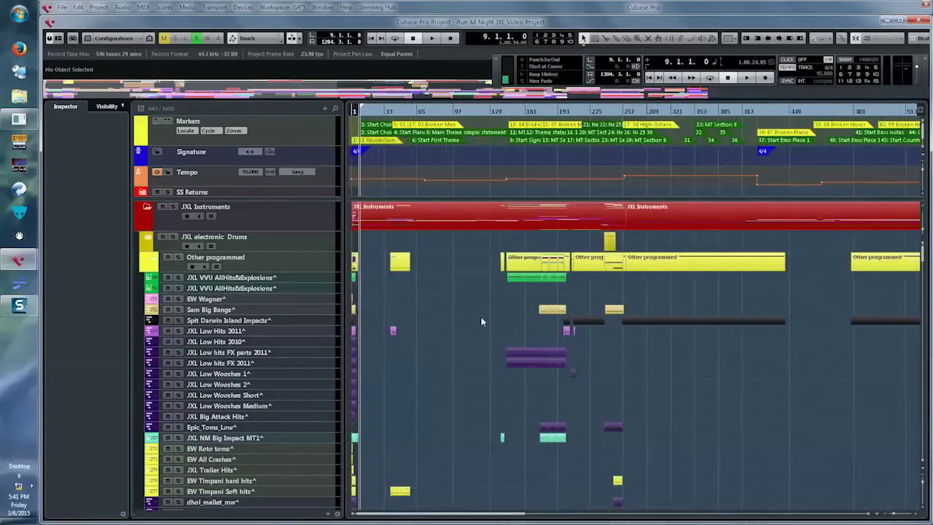
{"action": "key", "text": "h"}
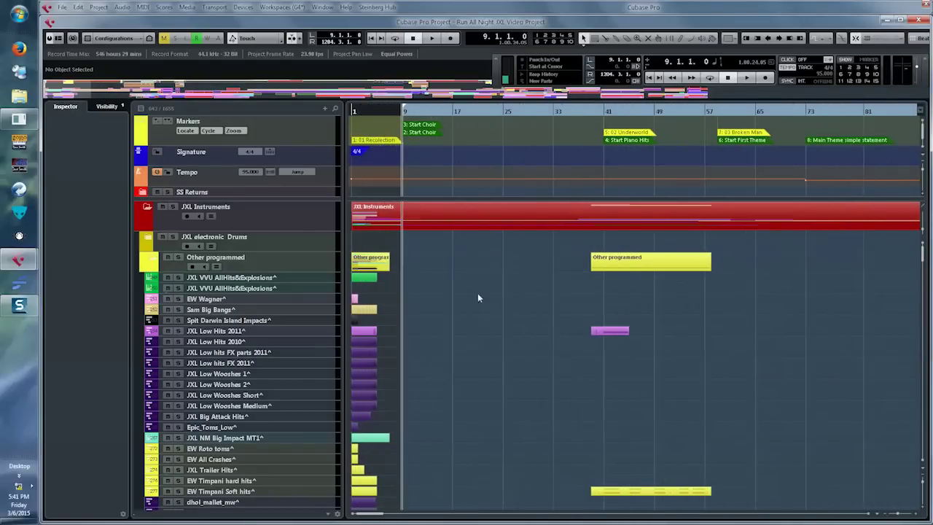
{"action": "left_click", "coordinate": [471, 110]}
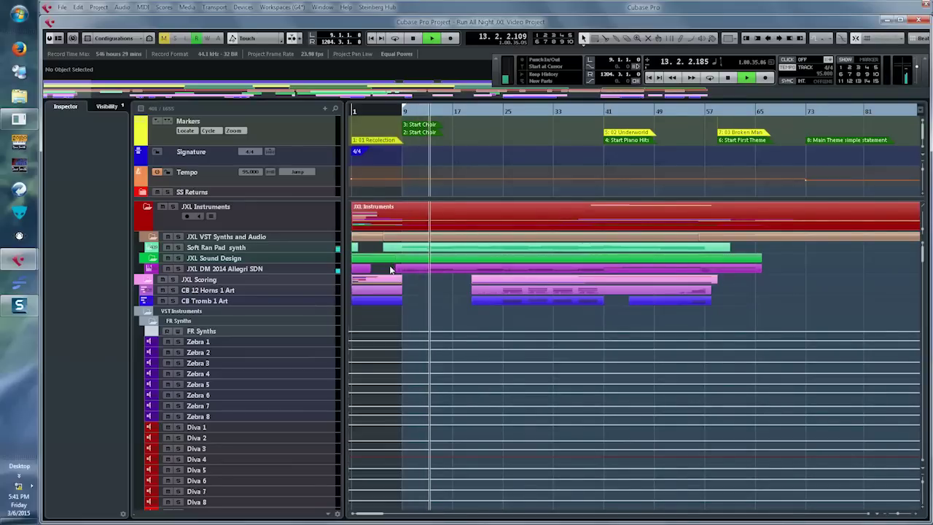
Open the JXL DM 2014 Allegri SDN part in the Key Editor, inspect its notes and volume curve, and return to the project.
{"action": "left_click", "coordinate": [446, 271]}
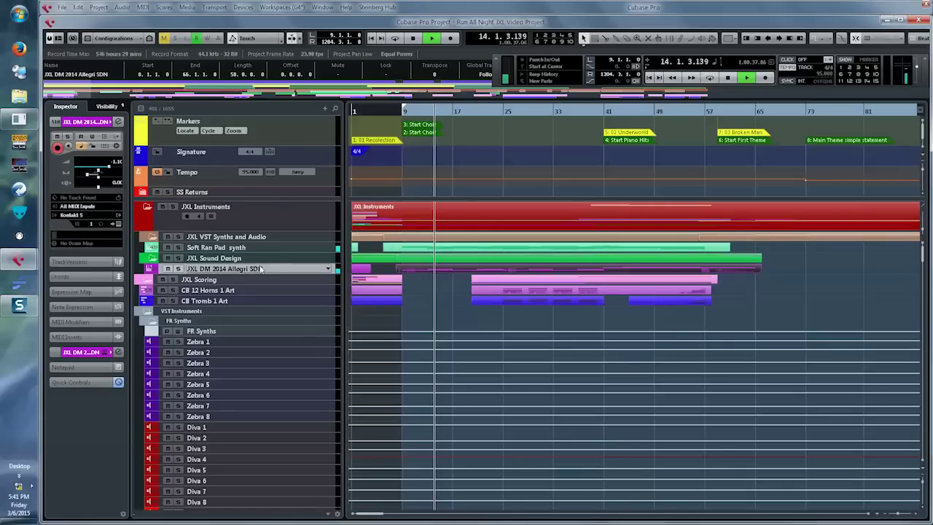
{"action": "double_click", "coordinate": [448, 273]}
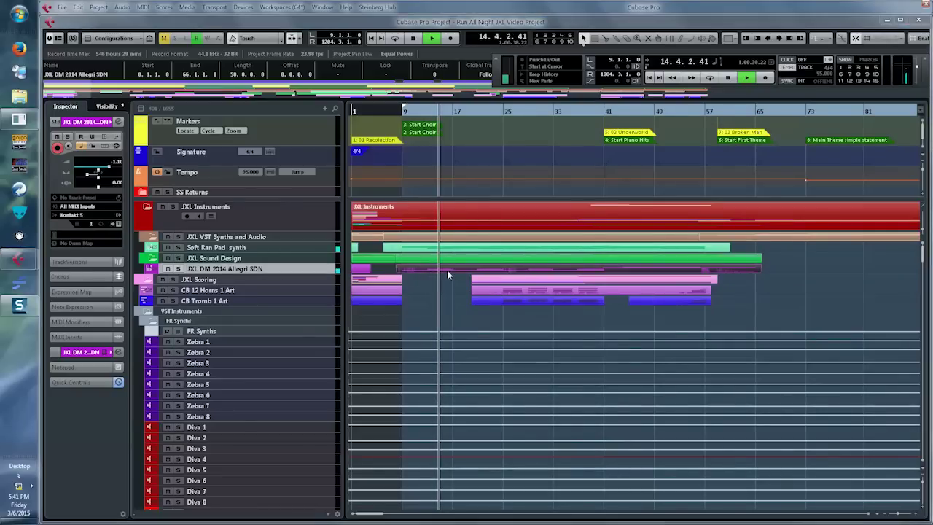
{"action": "key", "text": "g"}
{"action": "key", "text": "g"}
{"action": "key", "text": "g"}
{"action": "key", "text": "g"}
{"action": "key", "text": "g"}
{"action": "key", "text": "g"}
{"action": "key", "text": "g"}
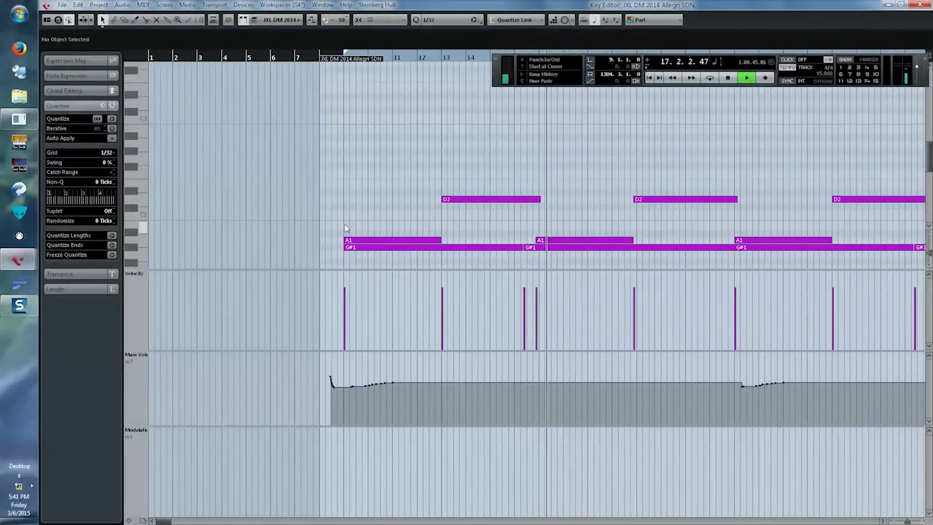
{"action": "key", "text": "Escape"}
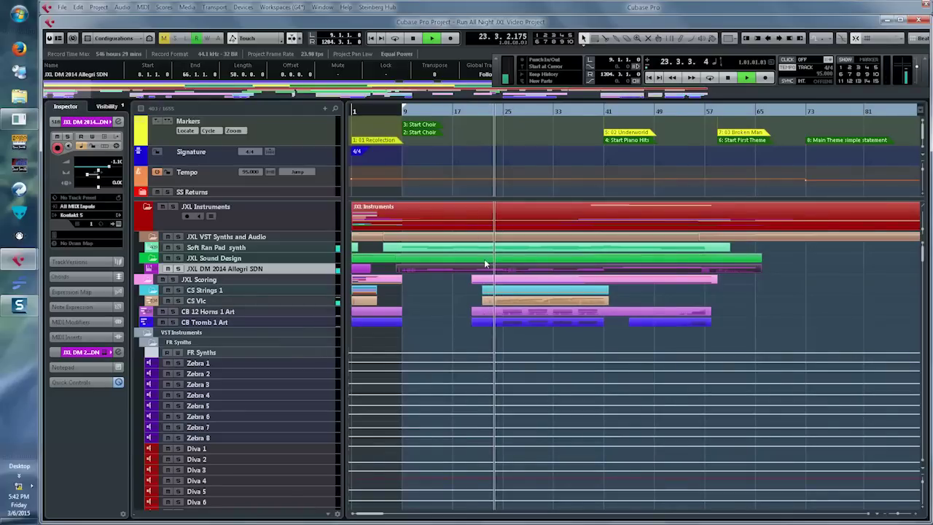
Open the CB 12 Horns 1 Art and CB Tromb 1 Art parts together in the Key Editor and examine their chords and expression curves.
{"action": "left_click_drag", "start_coordinate": [460, 309], "coordinate": [564, 325]}
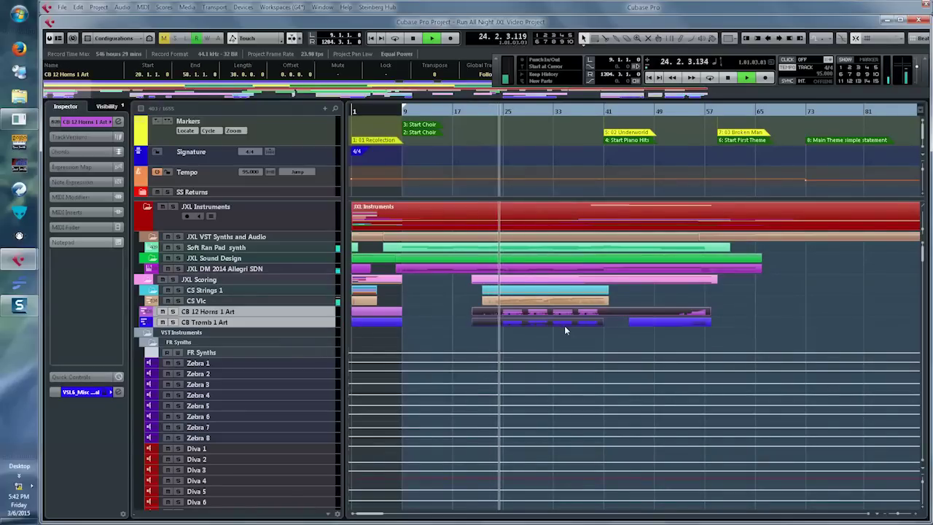
{"action": "double_click", "coordinate": [564, 325]}
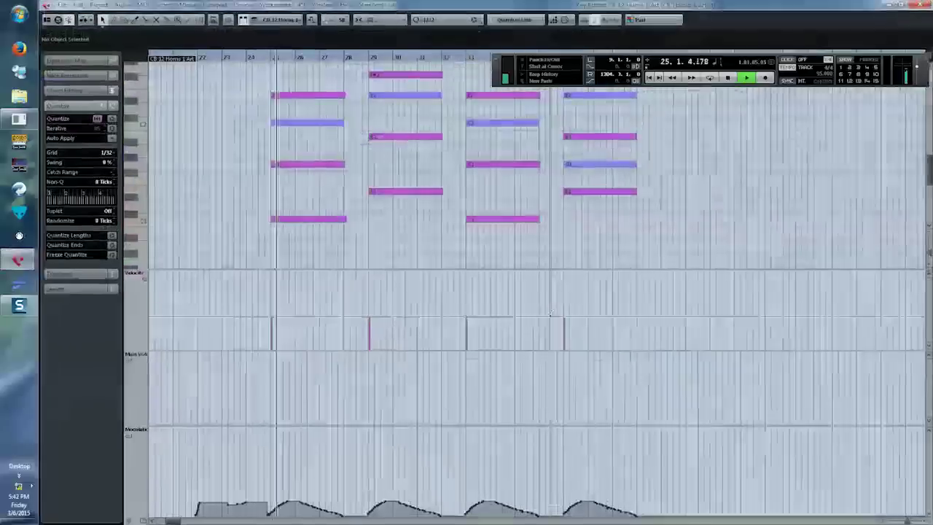
{"action": "scroll", "coordinate": [407, 242], "scroll_direction": "up", "scroll_amount": 2}
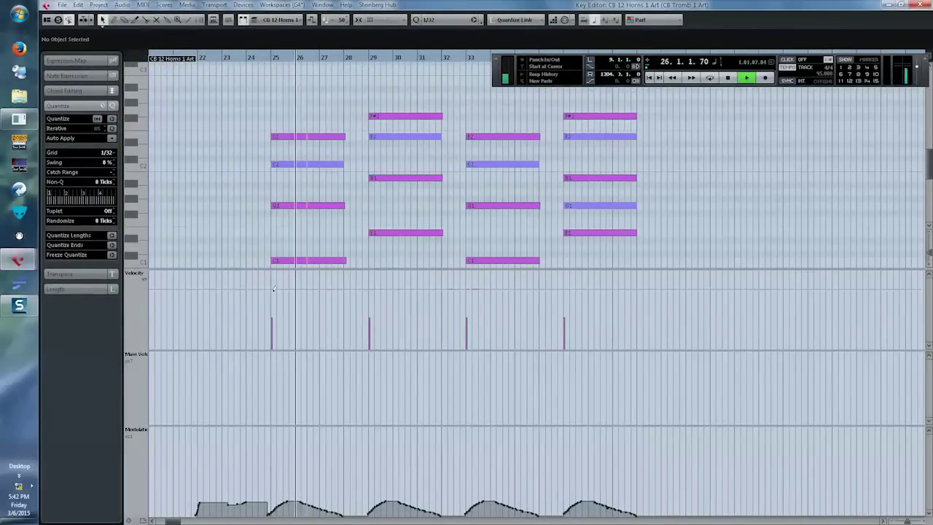
{"action": "key", "text": "alt+1"}
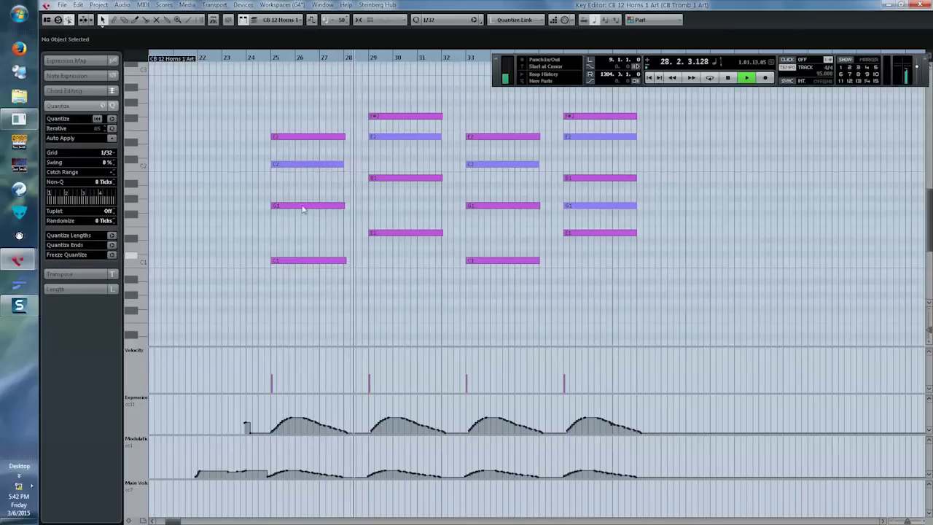
{"action": "left_click", "coordinate": [307, 164]}
{"action": "left_click", "coordinate": [306, 260]}
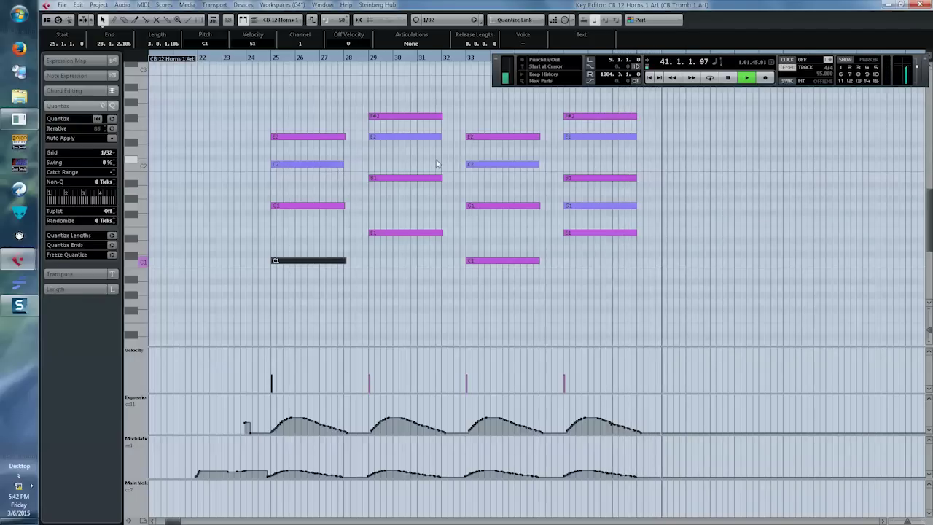
{"action": "key", "text": "Return"}
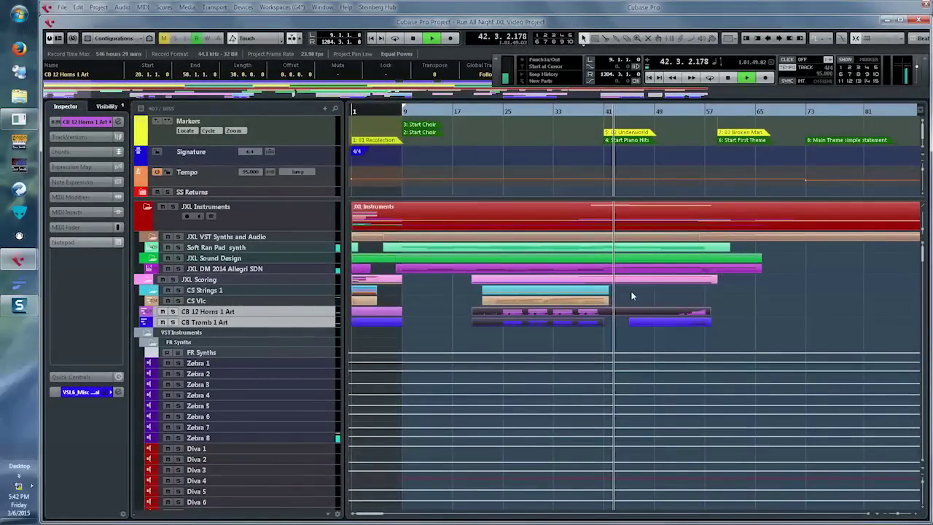
Show only the tracks with data at the playhead and inspect the JXL Konker Zebra 8 part's notes in the Key Editor.
{"action": "key", "text": "ctrl+alt+c"}
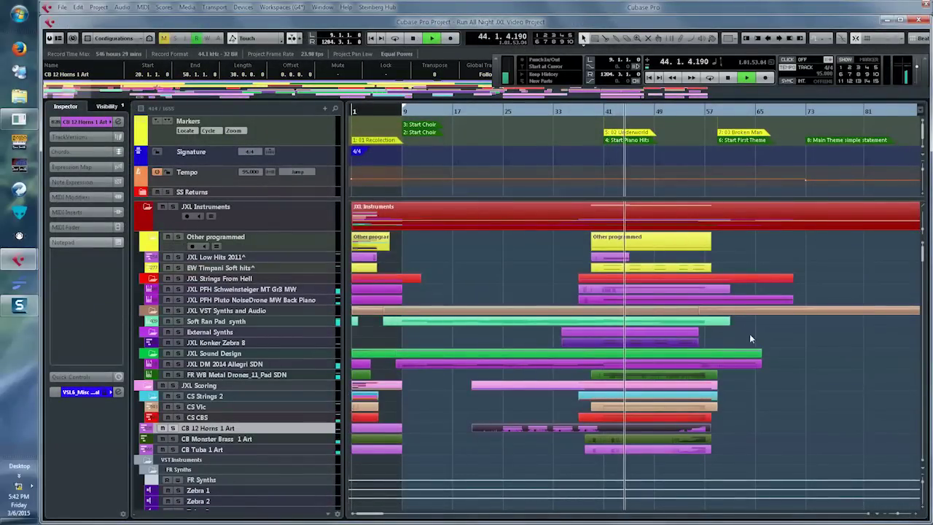
{"action": "scroll", "coordinate": [749, 334], "scroll_direction": "right", "scroll_amount": 3}
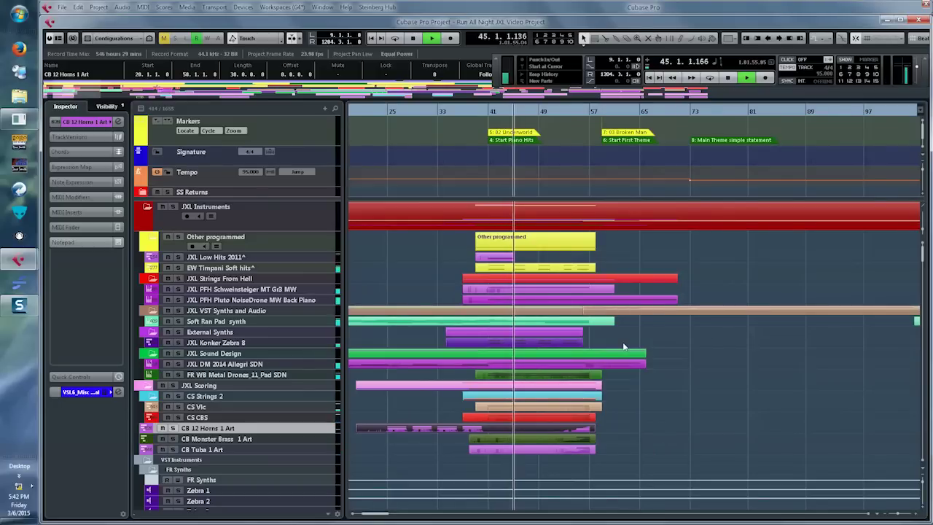
{"action": "left_click", "coordinate": [604, 339]}
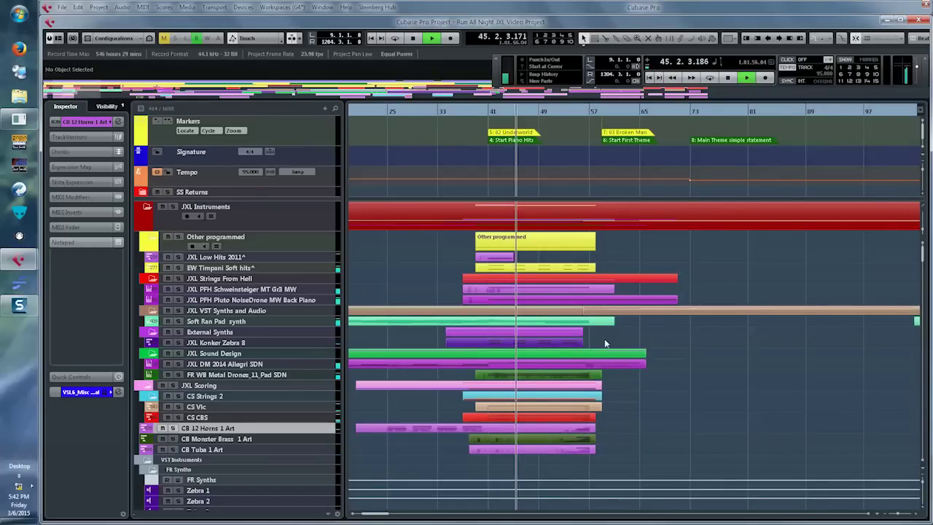
{"action": "left_click", "coordinate": [528, 345]}
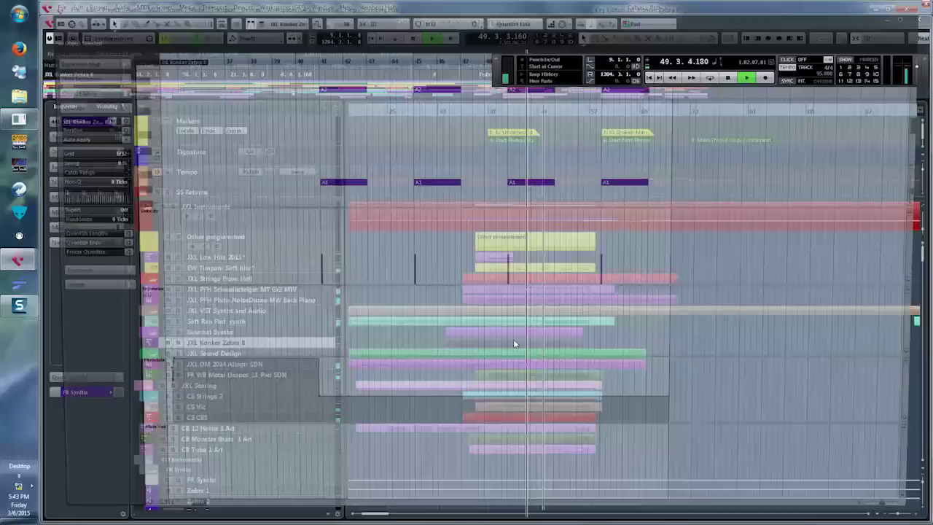
{"action": "double_click", "coordinate": [513, 339]}
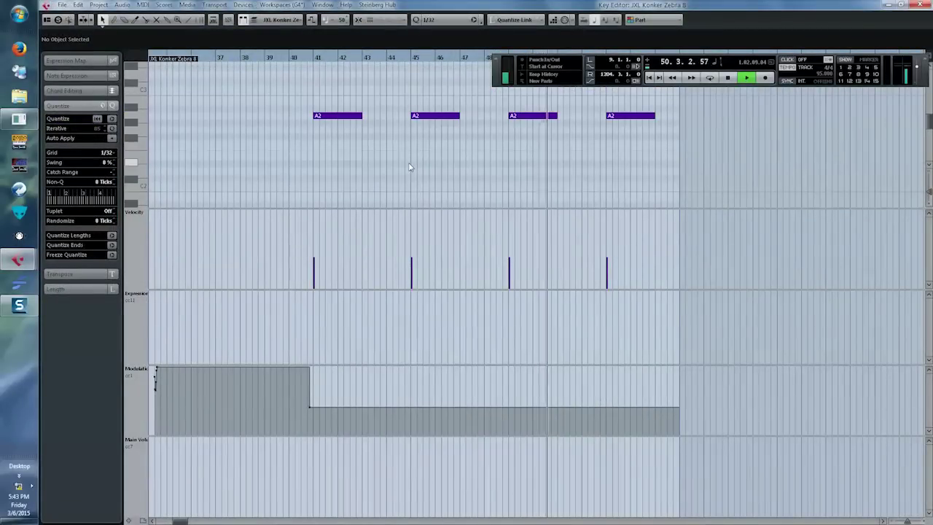
{"action": "key", "text": "Escape"}
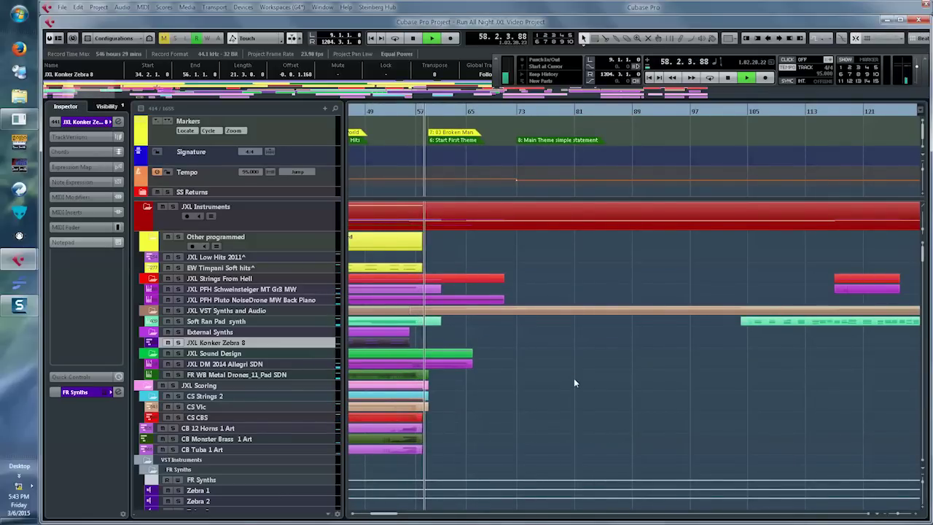
Refresh the visible tracks for the First Theme section and examine the Dream Piano Keys synth melody in the Key Editor.
{"action": "key", "text": "ctrl+h"}
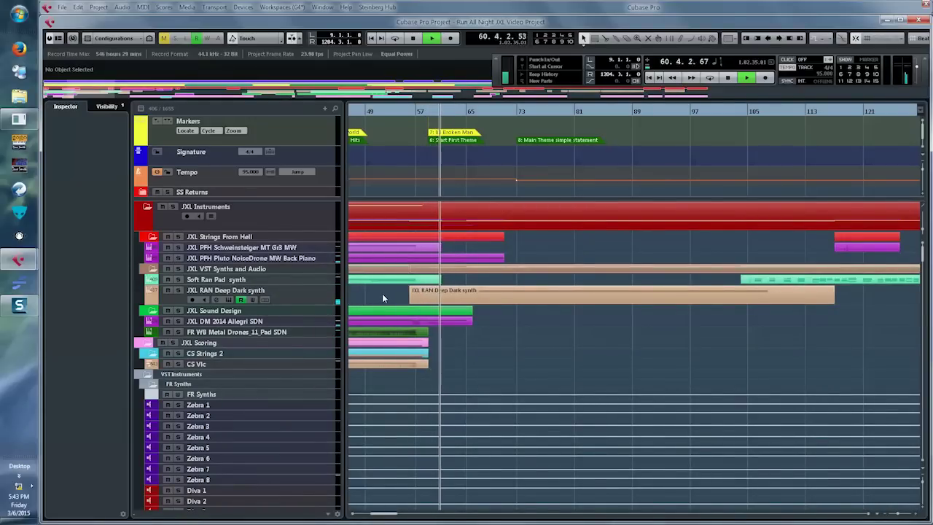
{"action": "key", "text": "F6"}
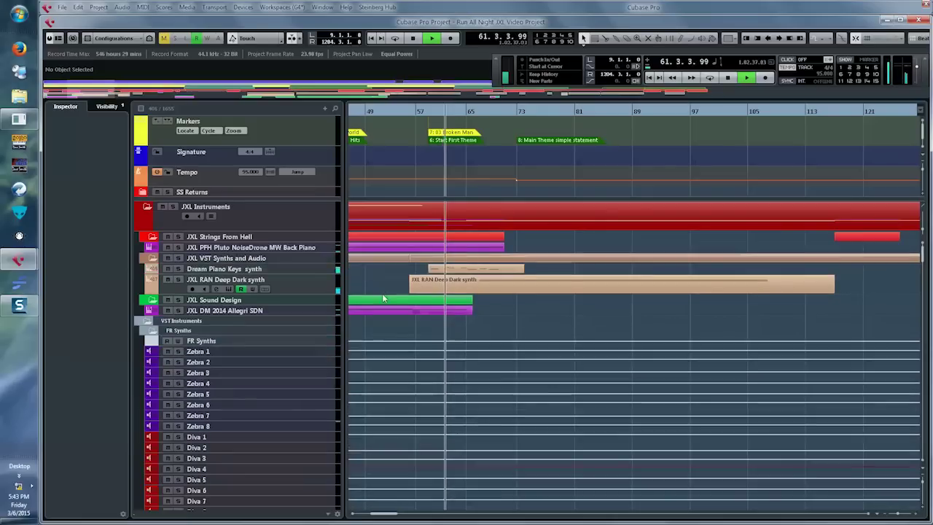
{"action": "left_click", "coordinate": [461, 271]}
{"action": "double_click", "coordinate": [462, 271]}
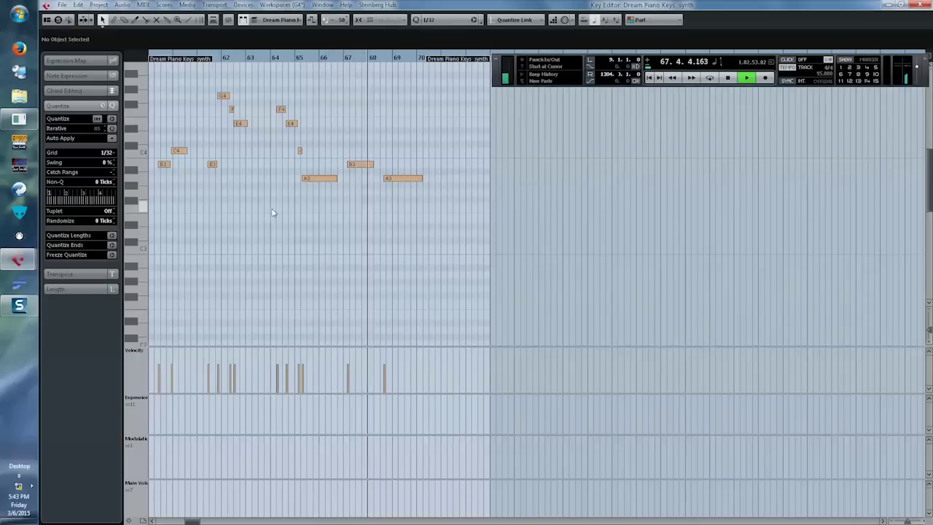
{"action": "key", "text": "Return"}
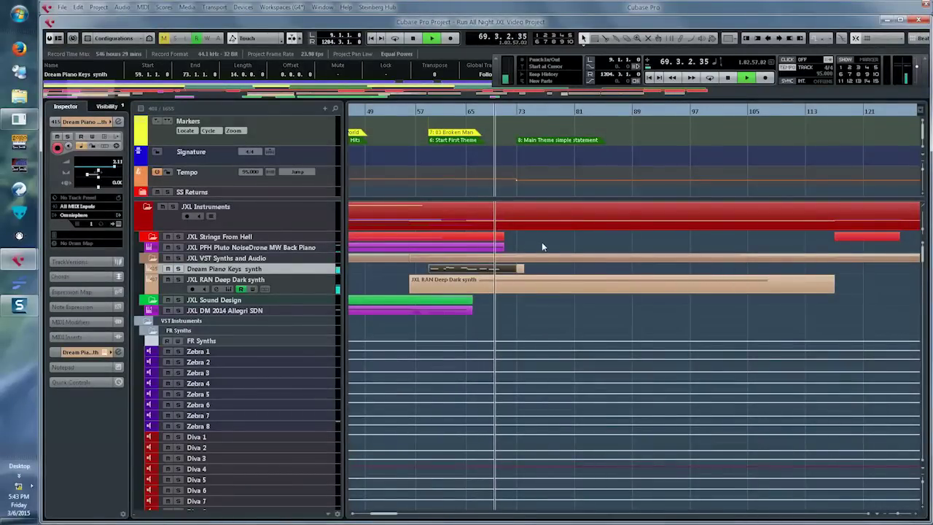
Refresh the tracks shown at the playhead and view the Alchemy instrument used by the JXL RAN Deep Dark synth track.
{"action": "key", "text": "ctrl+alt+c"}
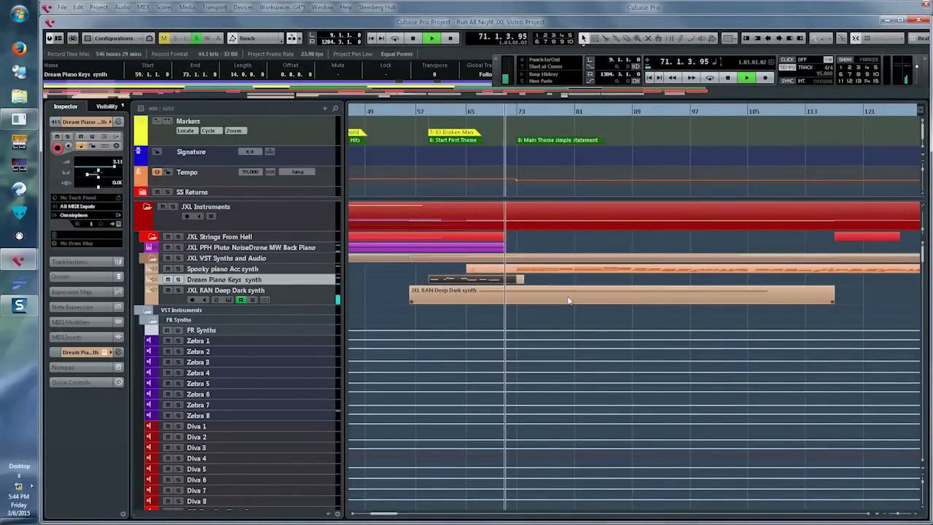
{"action": "scroll", "coordinate": [570, 300], "scroll_direction": "right", "scroll_amount": 2}
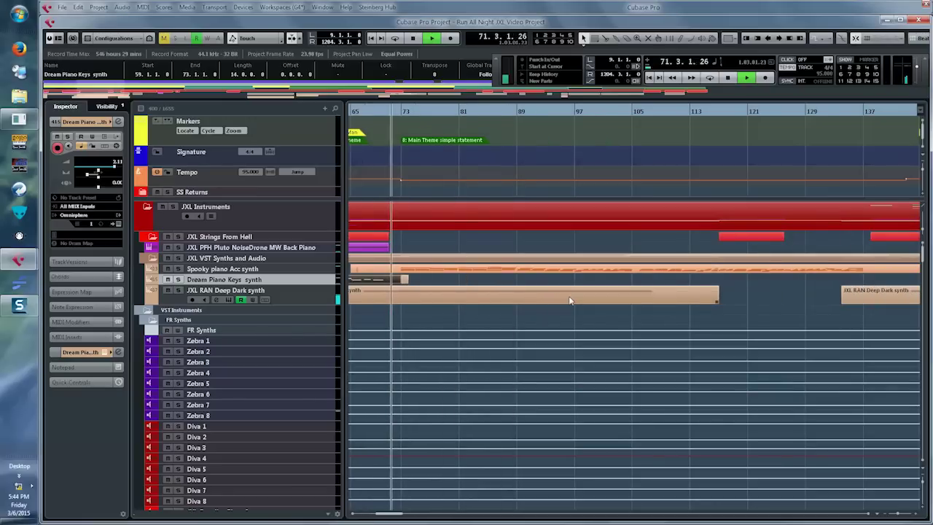
{"action": "left_click", "coordinate": [457, 297]}
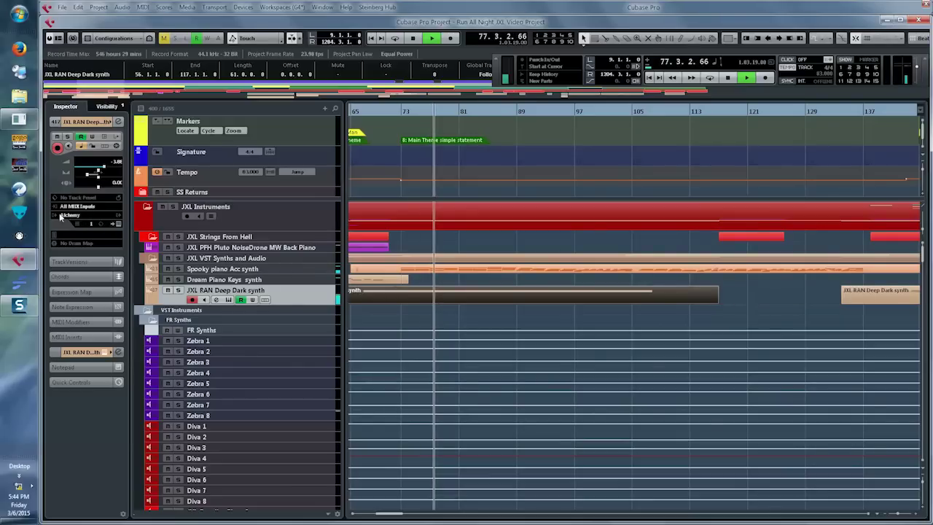
{"action": "left_click", "coordinate": [119, 225]}
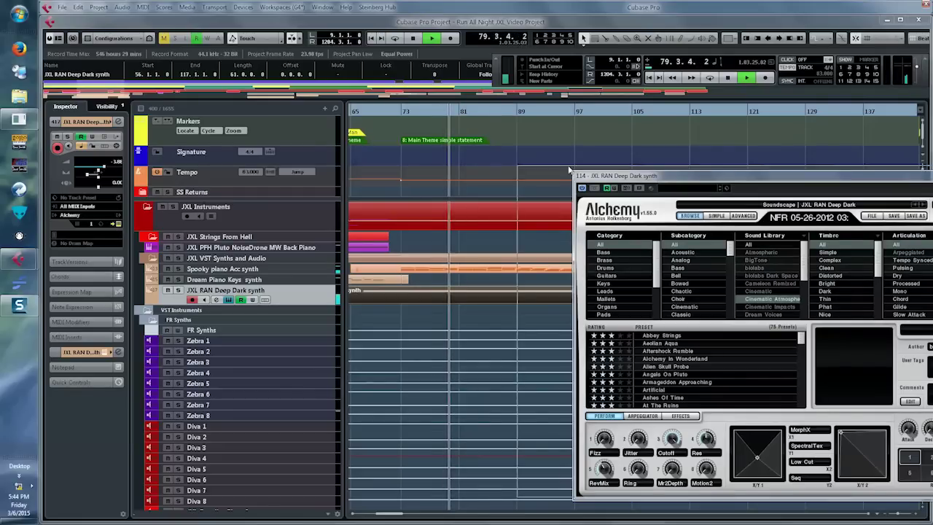
{"action": "left_click_drag", "start_coordinate": [655, 176], "coordinate": [429, 147]}
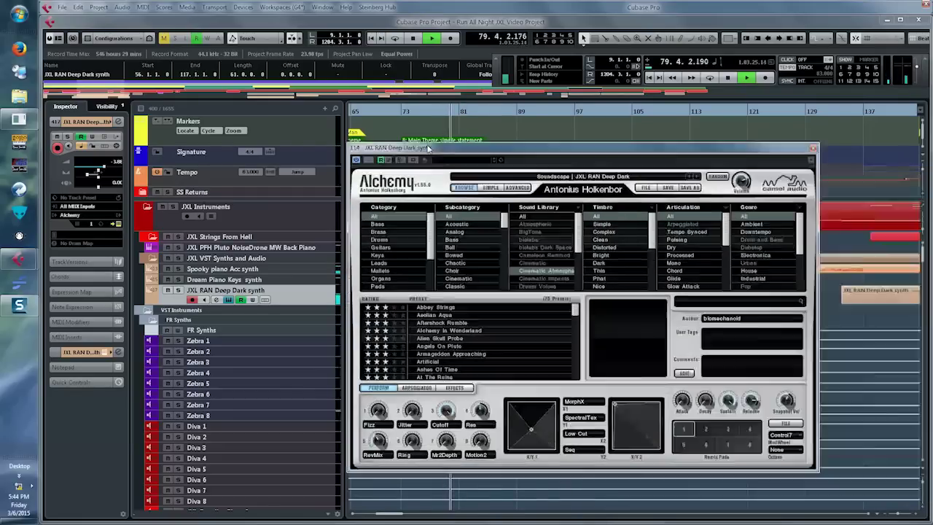
{"action": "left_click", "coordinate": [813, 149]}
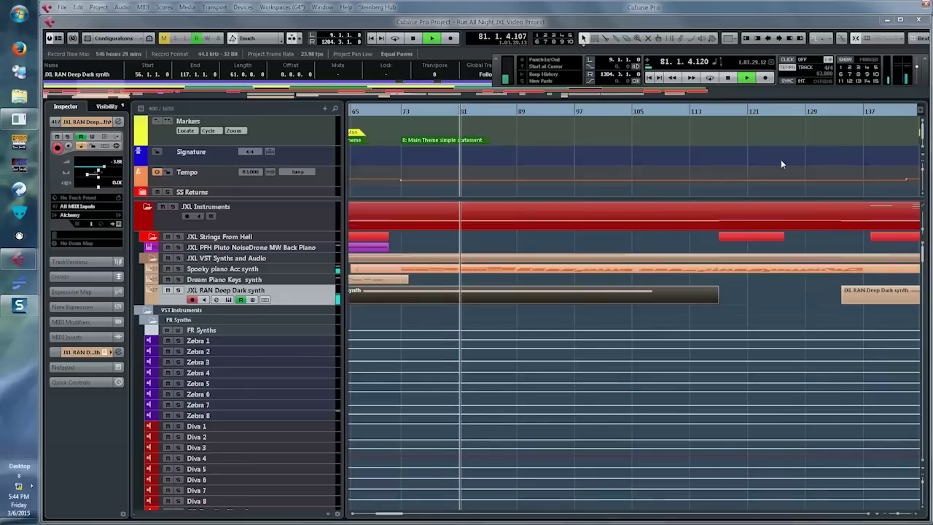
Inspect the Spooky piano Acc synth part's chords in the Key Editor, then refresh the tracks shown at the playhead.
{"action": "left_click", "coordinate": [505, 275]}
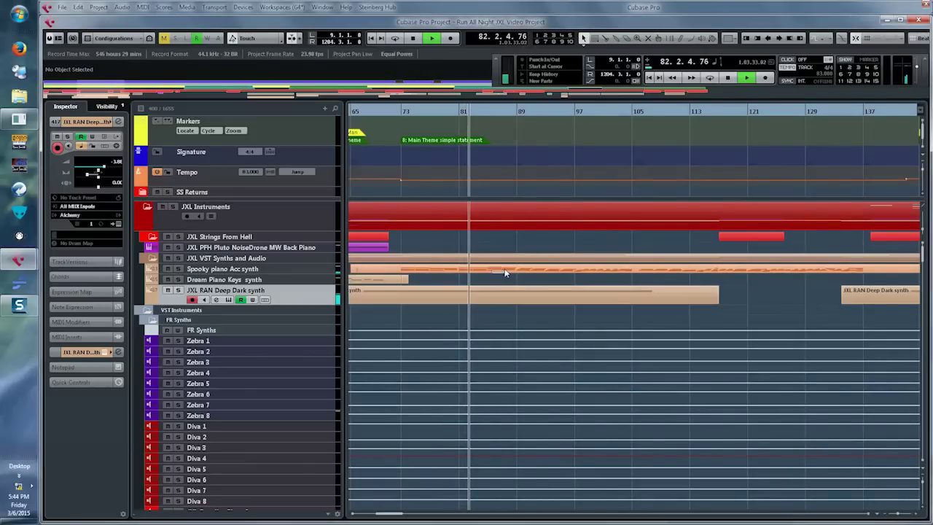
{"action": "left_click", "coordinate": [507, 271]}
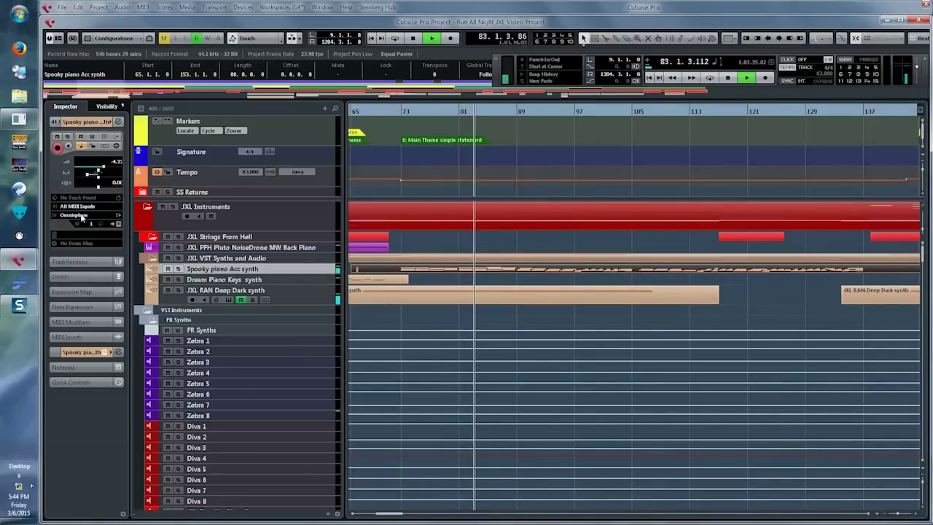
{"action": "double_click", "coordinate": [513, 272]}
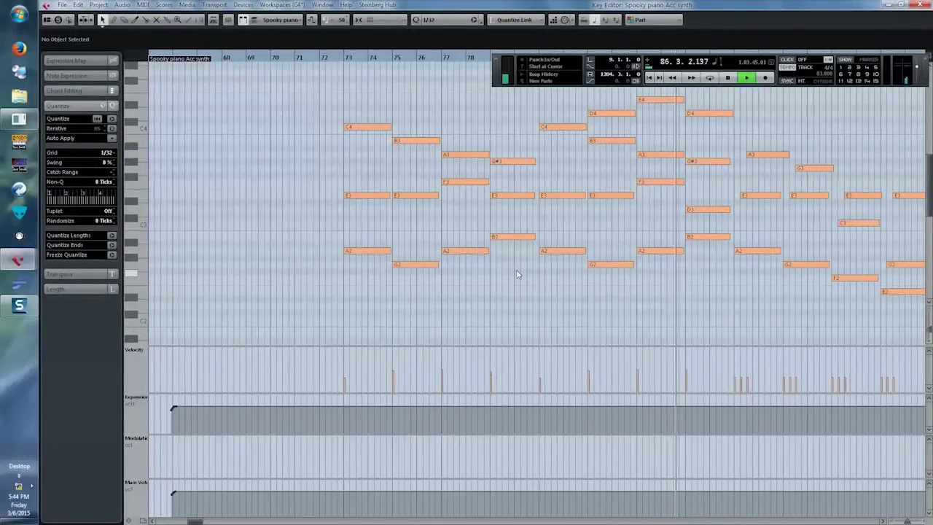
{"action": "key", "text": "Return"}
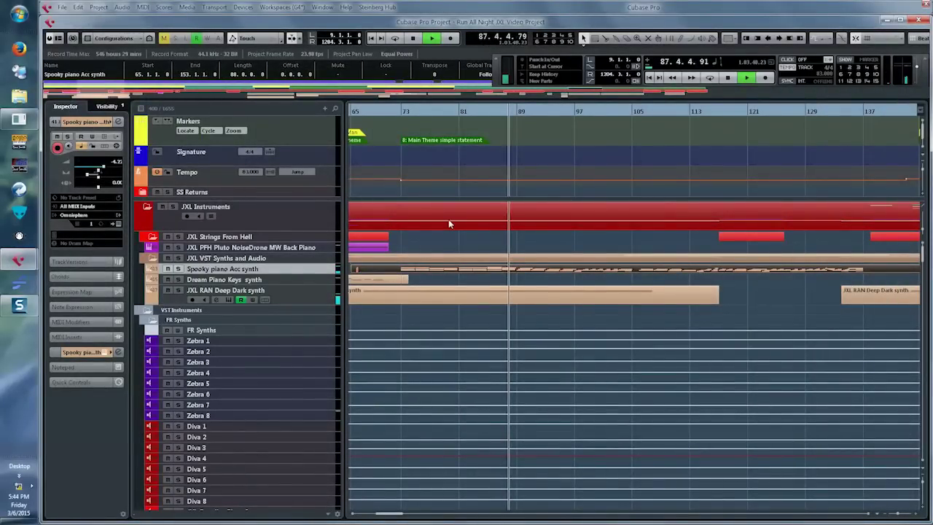
{"action": "key", "text": "alt+v"}
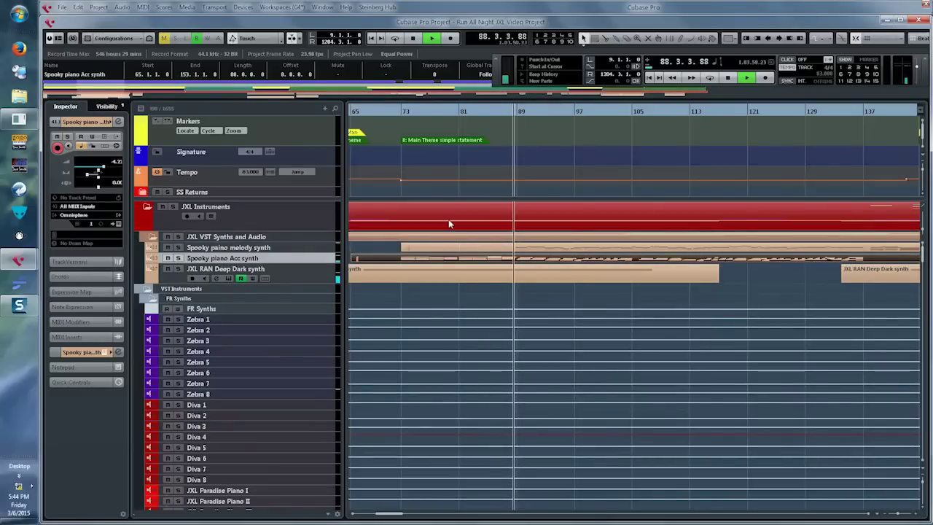
Open the Spooky piano melody and Spooky piano Acc synth parts together in the Key Editor and move the transport panel clear of the notes.
{"action": "left_click", "coordinate": [446, 249]}
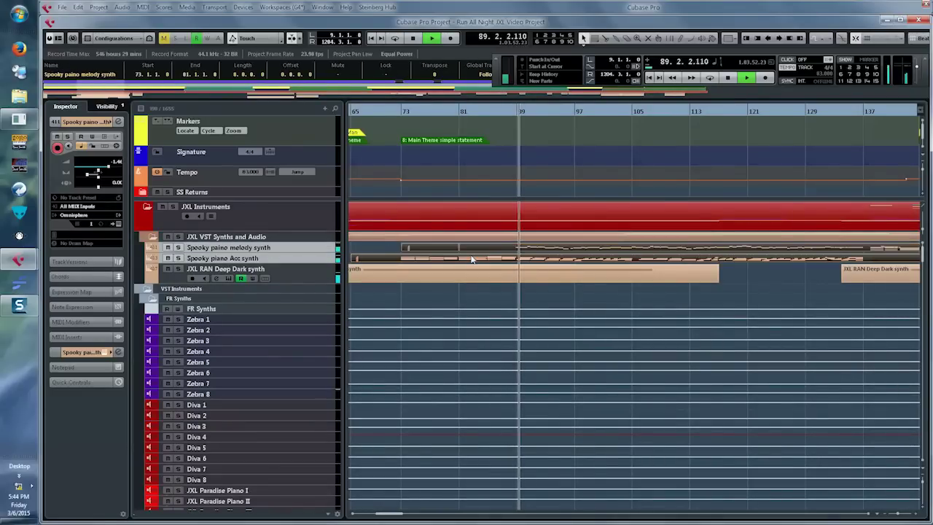
{"action": "double_click", "coordinate": [471, 259]}
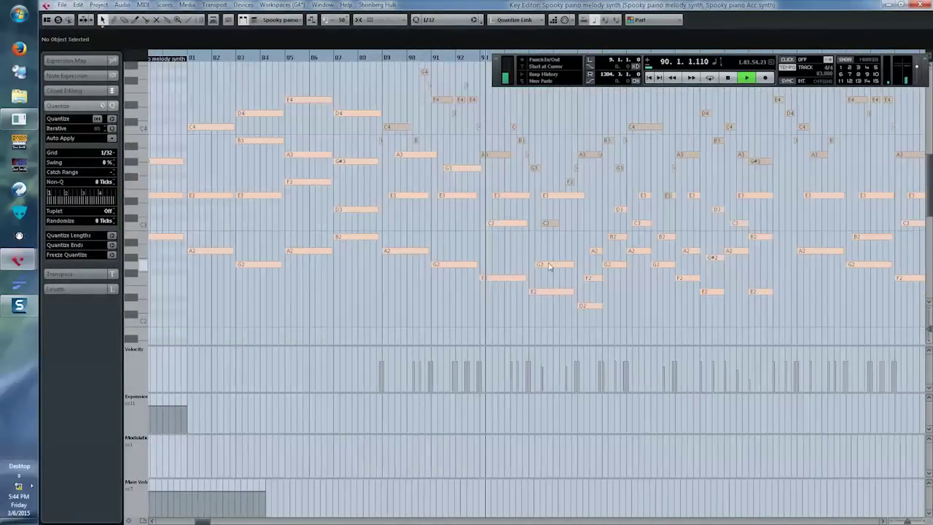
{"action": "left_click_drag", "start_coordinate": [503, 73], "coordinate": [503, 30]}
{"action": "scroll", "coordinate": [510, 132], "scroll_direction": "up", "scroll_amount": 3}
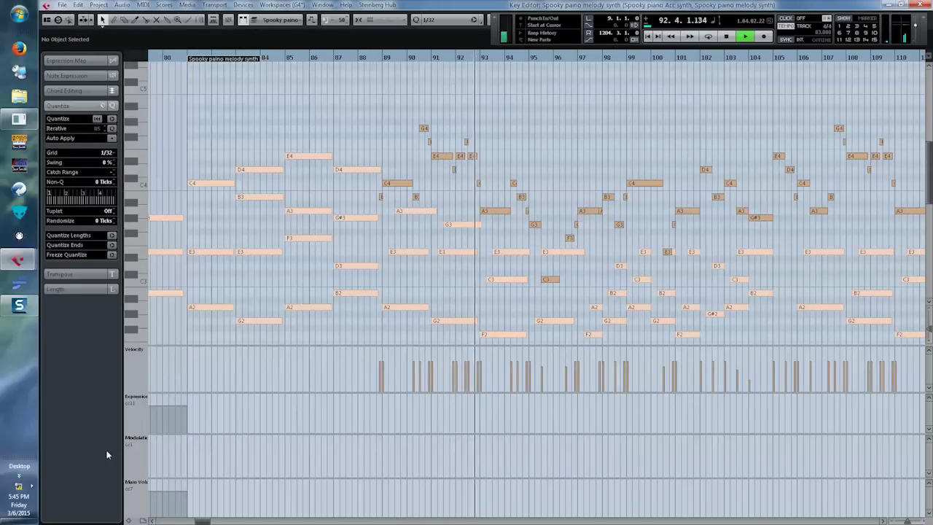
Hide all controller lanes in the Key Editor and enlarge the note rows so the piano melody and chords fill the display.
{"action": "left_click", "coordinate": [142, 519]}
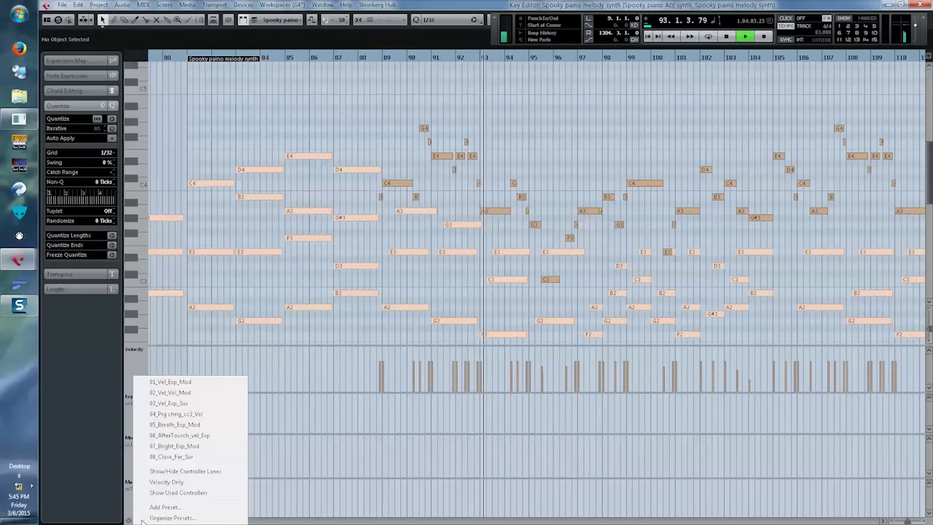
{"action": "left_click", "coordinate": [168, 472]}
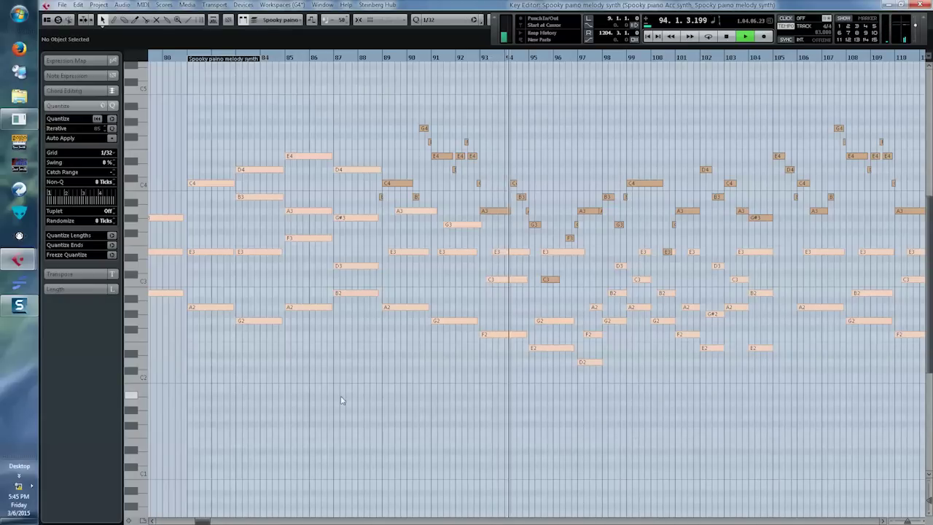
{"action": "left_click", "coordinate": [928, 512]}
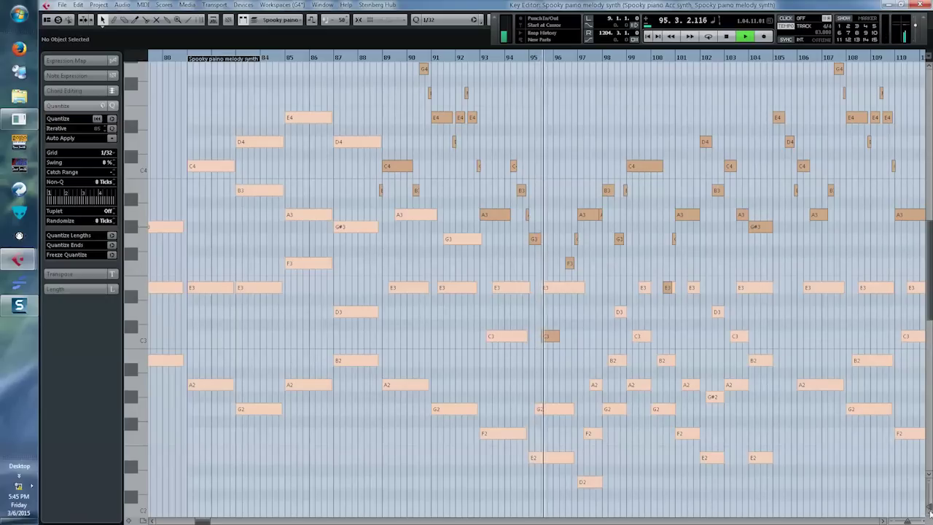
{"action": "left_click", "coordinate": [929, 482]}
{"action": "left_click", "coordinate": [930, 482]}
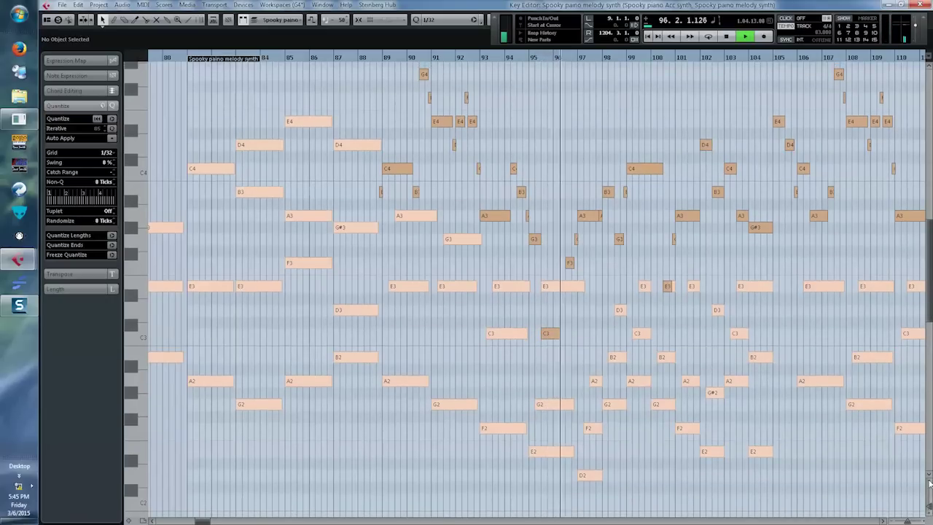
{"action": "left_click", "coordinate": [930, 482]}
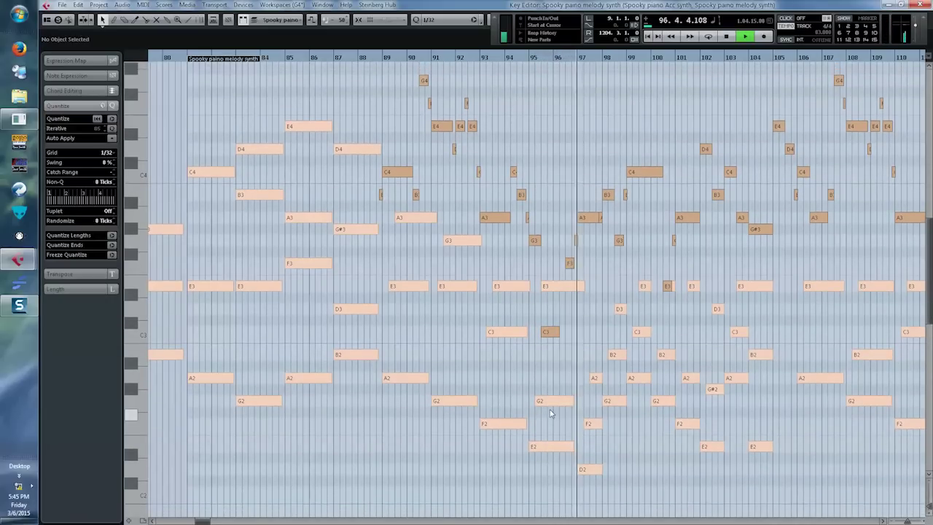
Follow the combined Spooky piano melody and accompaniment notes from about bar 97 to 130 during playback, then close the Key Editor.
{"action": "scroll", "coordinate": [563, 412], "scroll_direction": "right", "scroll_amount": 3}
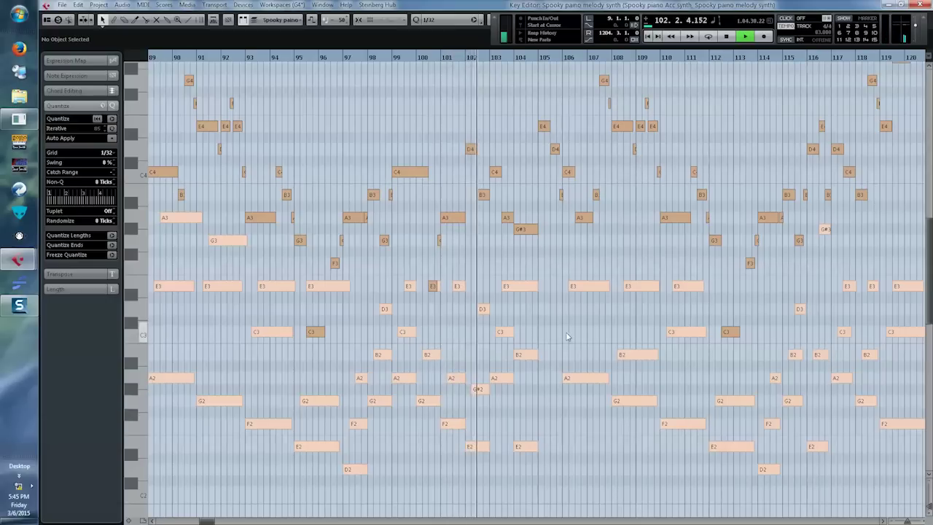
{"action": "scroll", "coordinate": [568, 335], "scroll_direction": "right", "scroll_amount": 2}
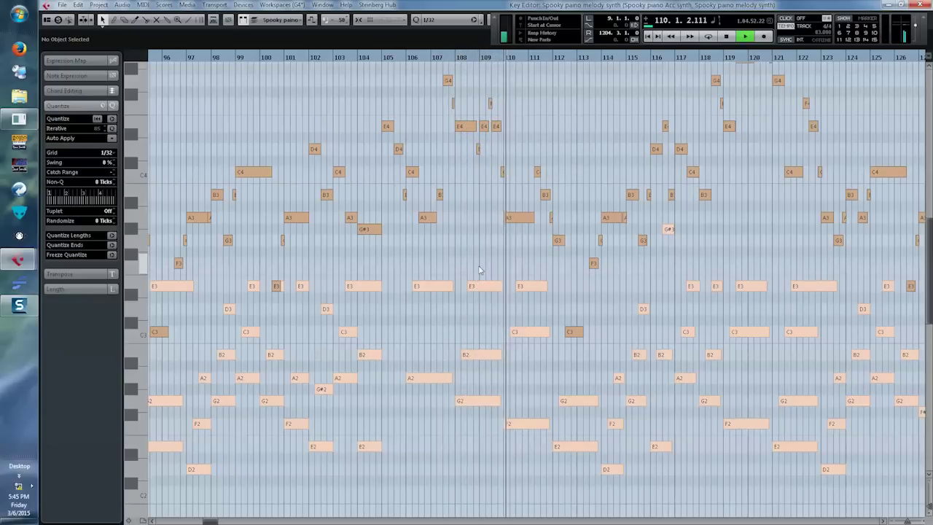
{"action": "scroll", "coordinate": [479, 270], "scroll_direction": "right", "scroll_amount": 3}
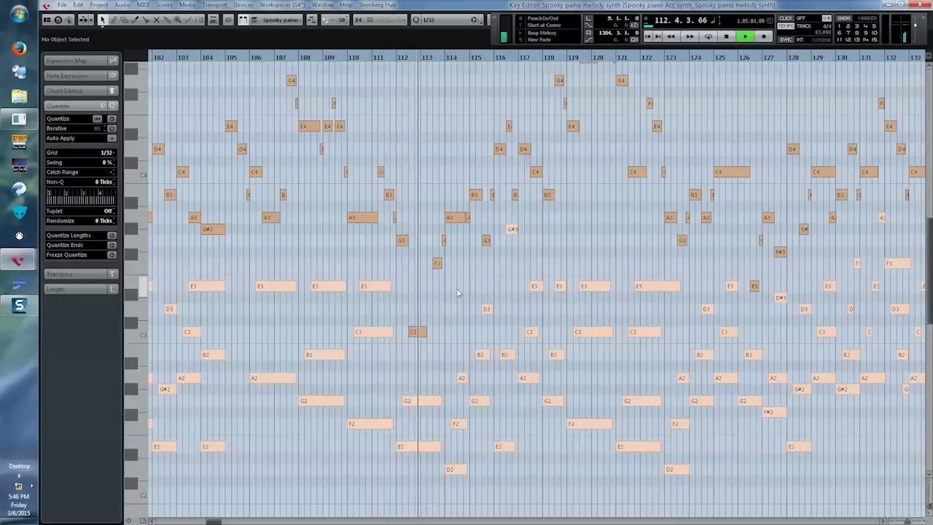
{"action": "scroll", "coordinate": [457, 292], "scroll_direction": "right", "scroll_amount": 1}
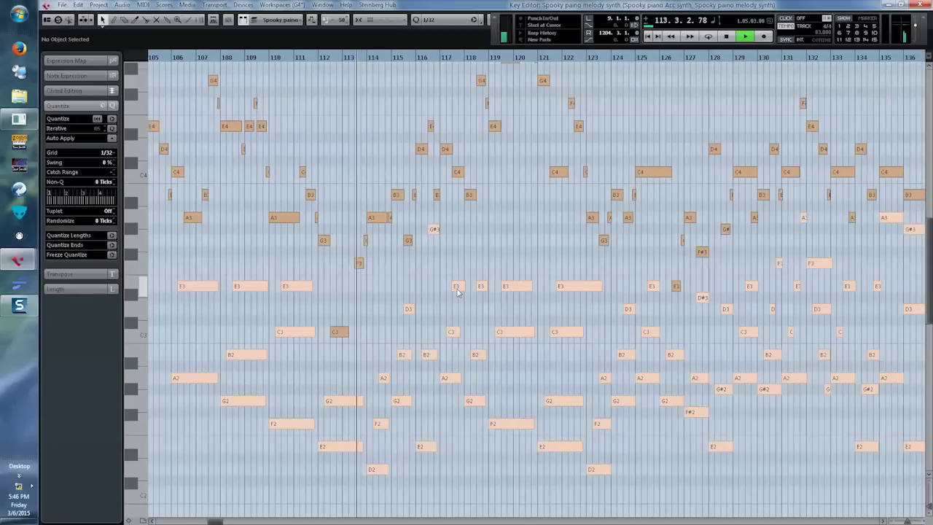
{"action": "left_click_drag", "start_coordinate": [929, 311], "coordinate": [929, 306]}
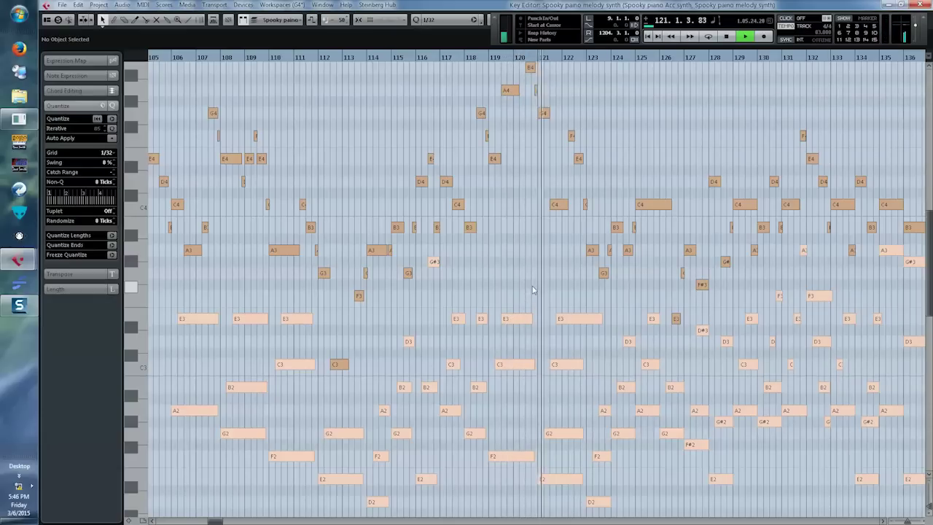
{"action": "scroll", "coordinate": [532, 290], "scroll_direction": "right", "scroll_amount": 2}
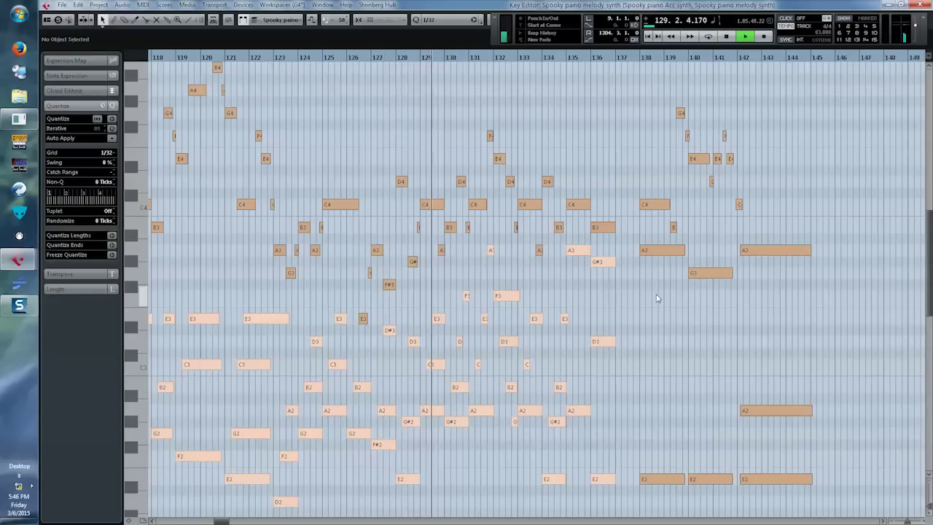
{"action": "key", "text": "Return"}
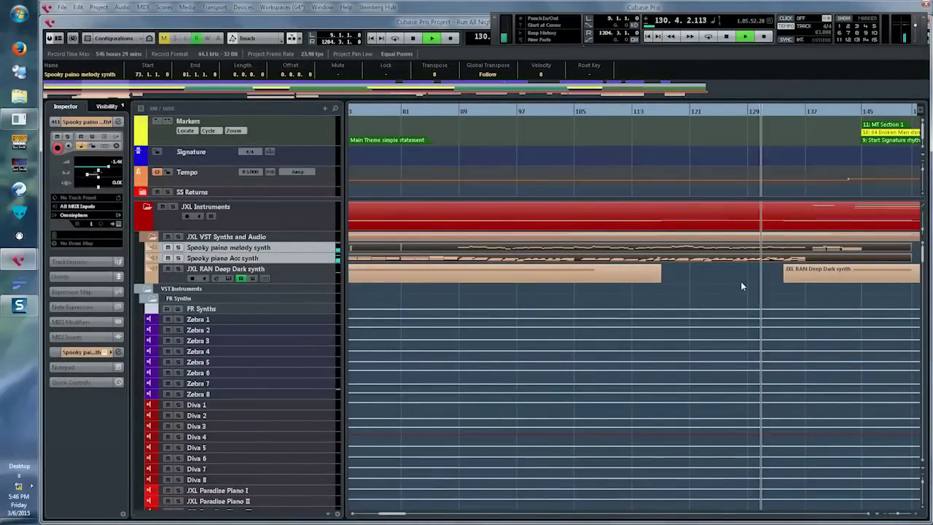
Refresh the tracks shown at the playhead before the Start Signature rhythm marker and again as MT Section 1 begins, clearing the part selection.
{"action": "key", "text": "v"}
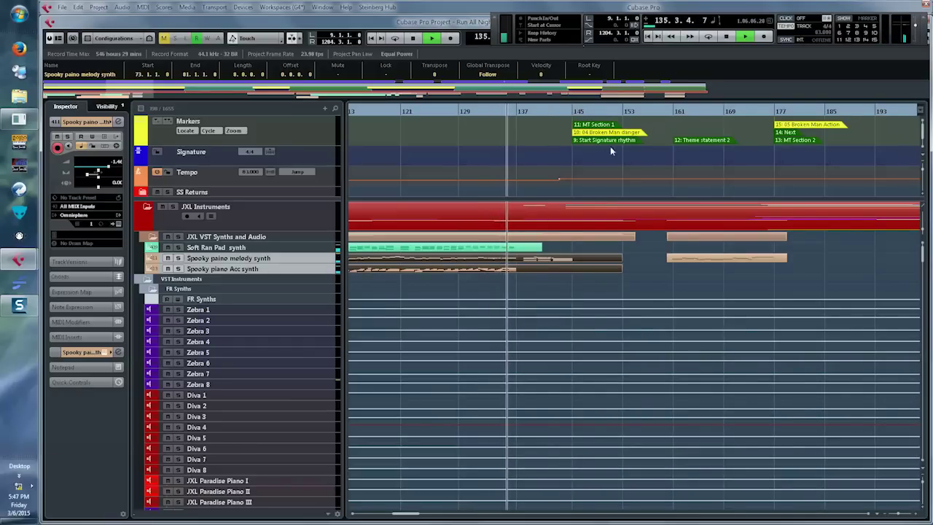
{"action": "left_click", "coordinate": [586, 250]}
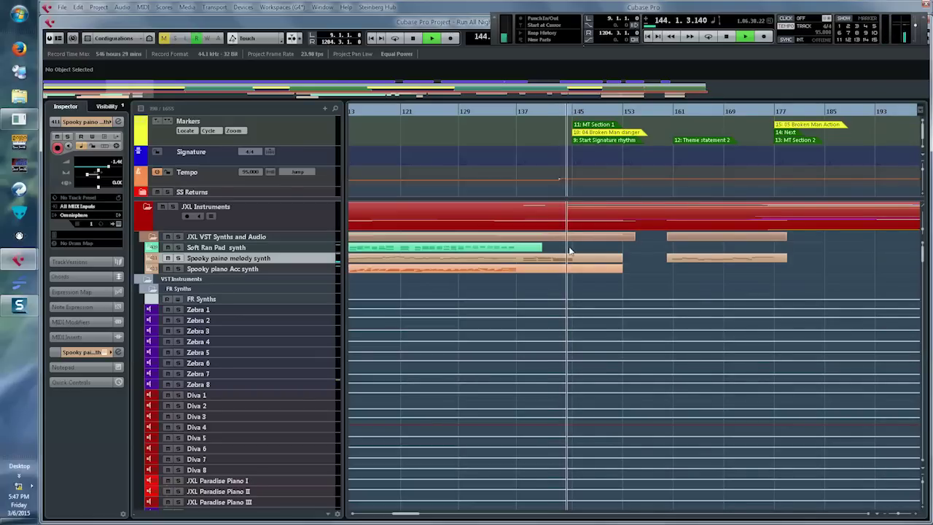
{"action": "key", "text": "F1"}
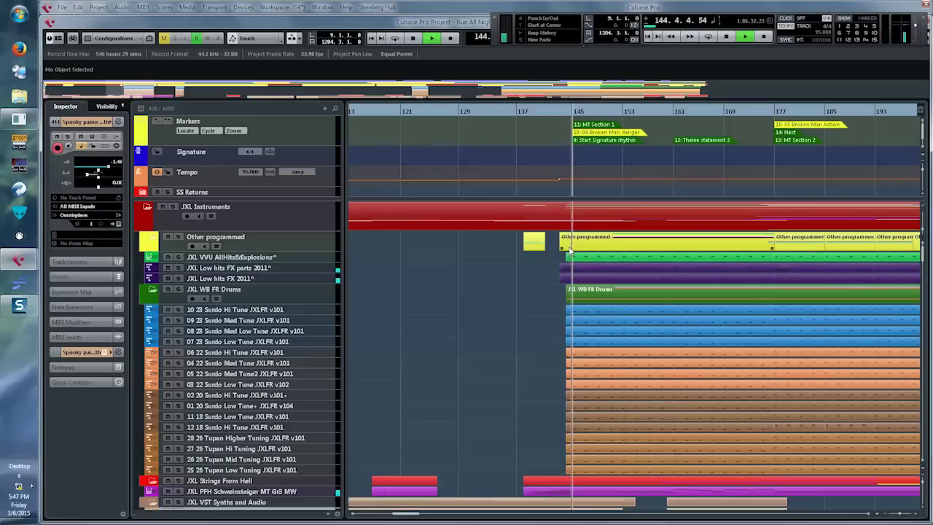
{"action": "scroll", "coordinate": [522, 300], "scroll_direction": "right", "scroll_amount": 3}
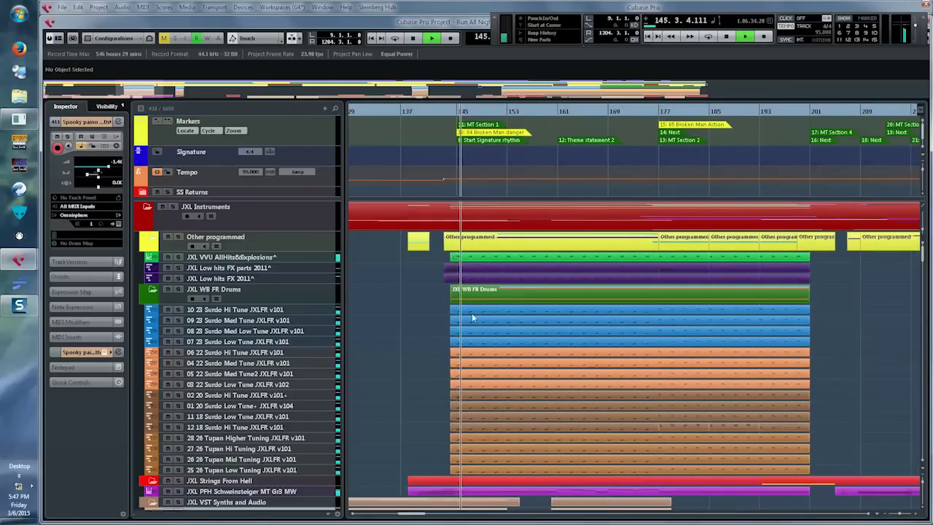
Inspect the notes of all Surdo and Tupan drum parts together in the Key Editor up to about bar 191, then close it and deselect them.
{"action": "left_click_drag", "start_coordinate": [433, 309], "coordinate": [658, 471]}
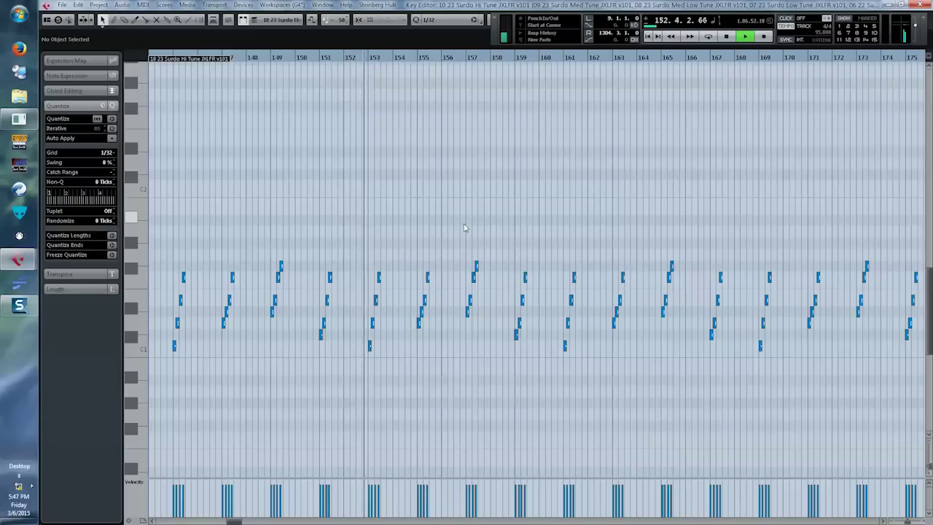
{"action": "scroll", "coordinate": [464, 228], "scroll_direction": "right", "scroll_amount": 6}
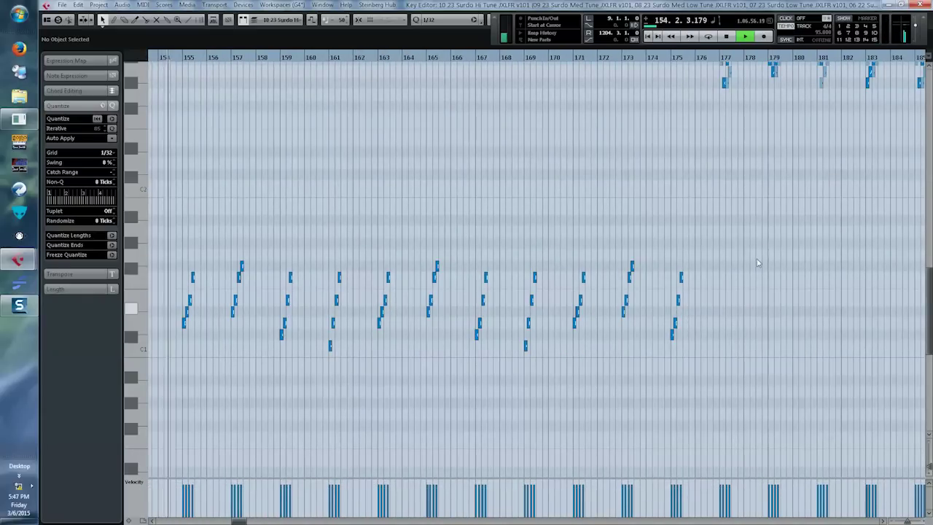
{"action": "scroll", "coordinate": [820, 164], "scroll_direction": "right", "scroll_amount": 6}
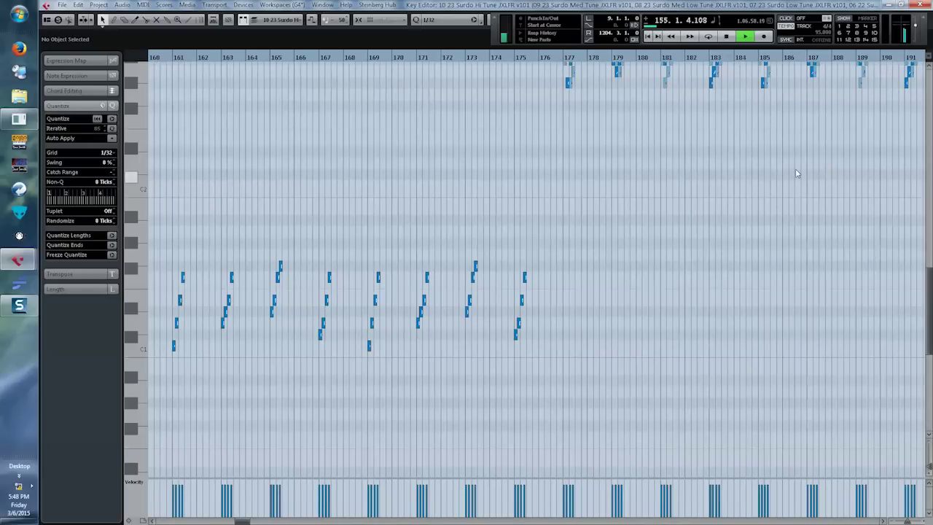
{"action": "scroll", "coordinate": [797, 173], "scroll_direction": "up", "scroll_amount": 4}
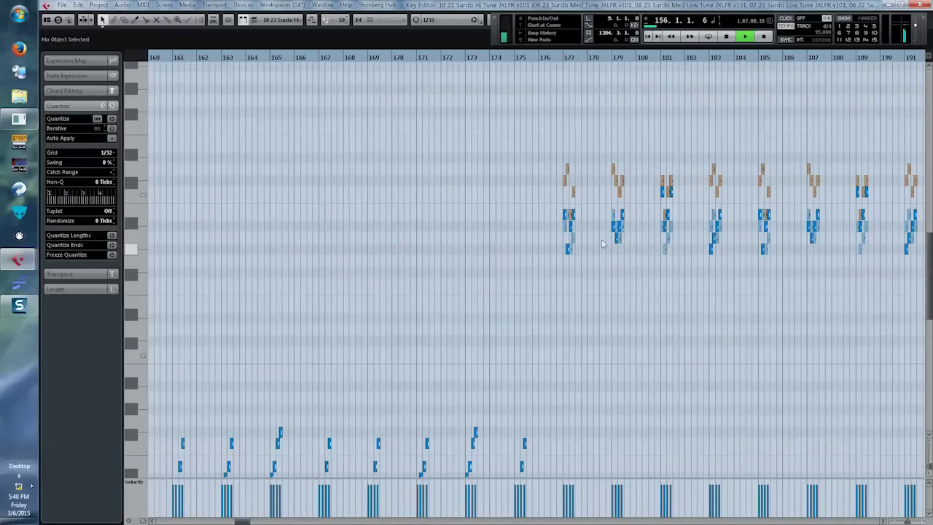
{"action": "key", "text": "Return"}
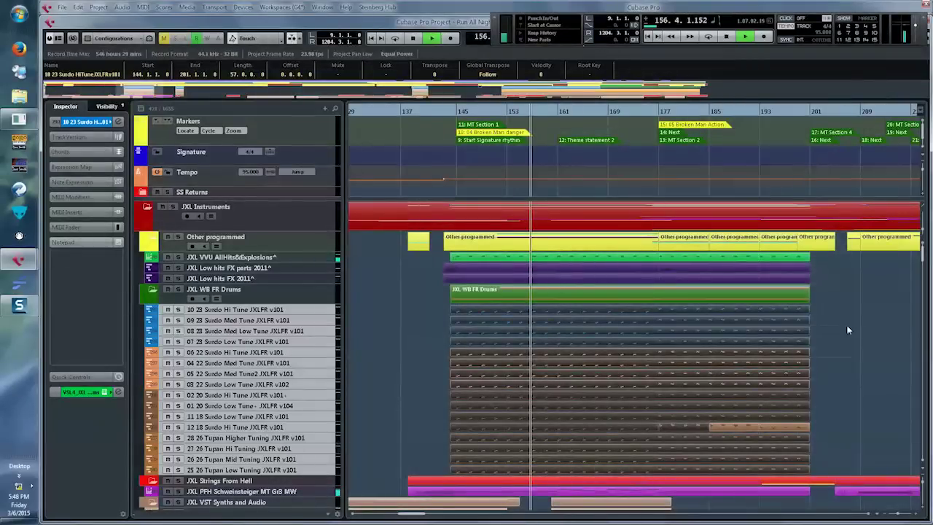
{"action": "left_click", "coordinate": [845, 325]}
Refresh the tracks shown at the playhead and open the CS Vi, Vii, Vii DIV, Vla and Vlc string parts together in the Key Editor.
{"action": "scroll", "coordinate": [845, 326], "scroll_direction": "down", "scroll_amount": 6}
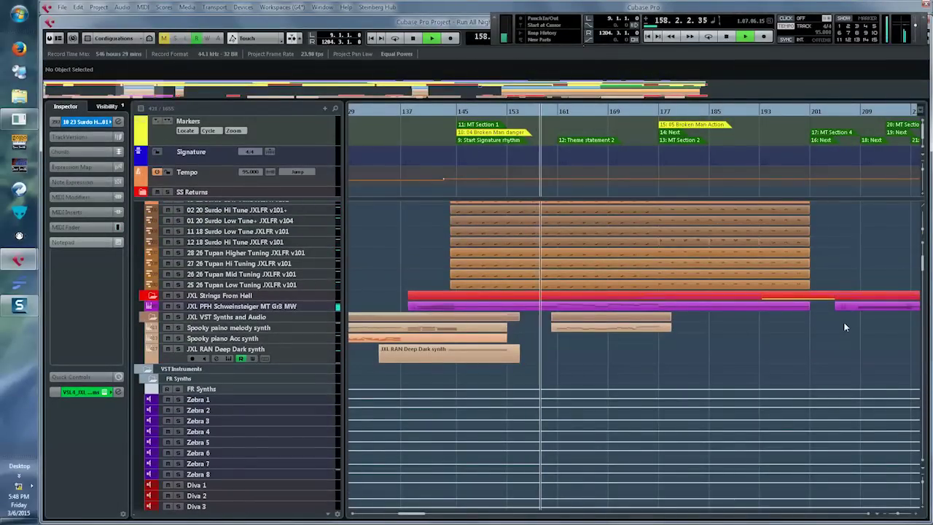
{"action": "key", "text": "F2"}
{"action": "left_click_drag", "start_coordinate": [504, 340], "coordinate": [667, 385]}
{"action": "key", "text": "Return"}
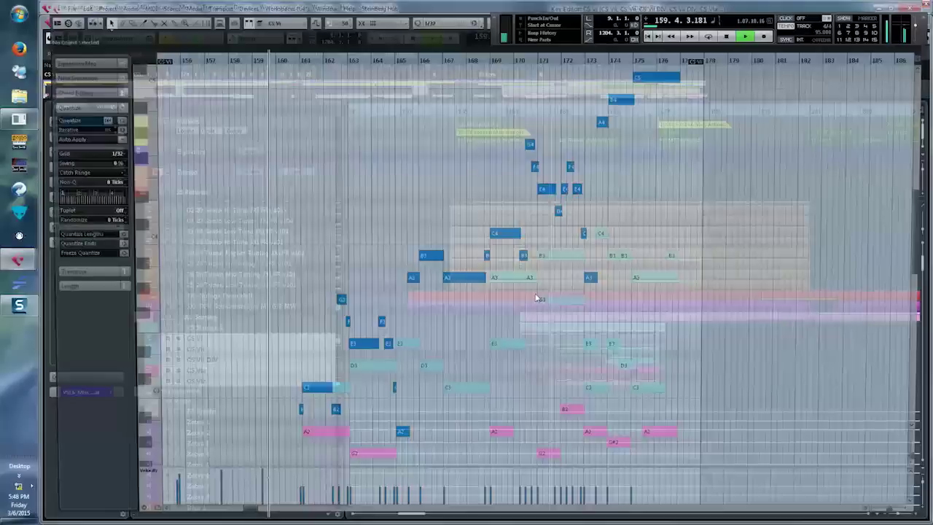
{"action": "scroll", "coordinate": [490, 308], "scroll_direction": "down", "scroll_amount": 3}
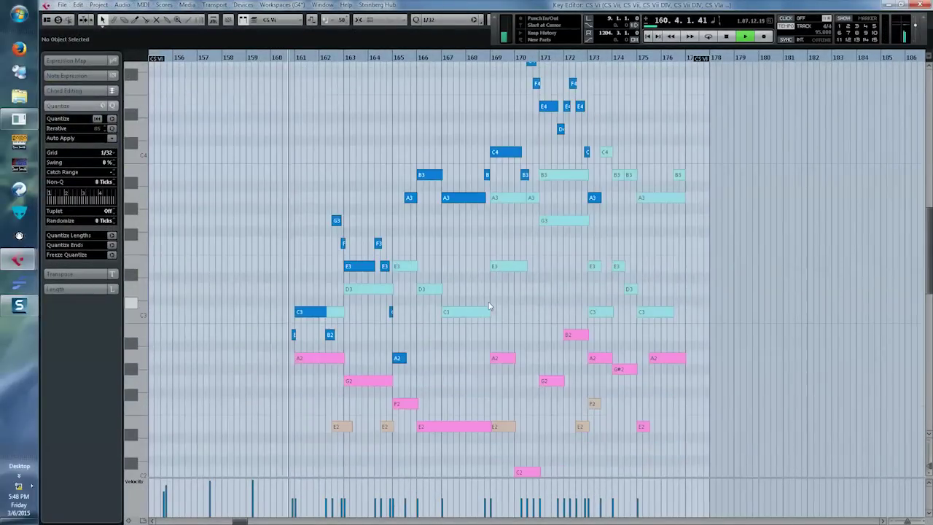
Shrink the note rows to examine the string parts down to the low cello notes, and view the list of parts being edited.
{"action": "left_click", "coordinate": [929, 442]}
{"action": "left_click", "coordinate": [930, 443]}
{"action": "left_click", "coordinate": [929, 442]}
{"action": "left_click", "coordinate": [929, 442]}
{"action": "left_click", "coordinate": [930, 443]}
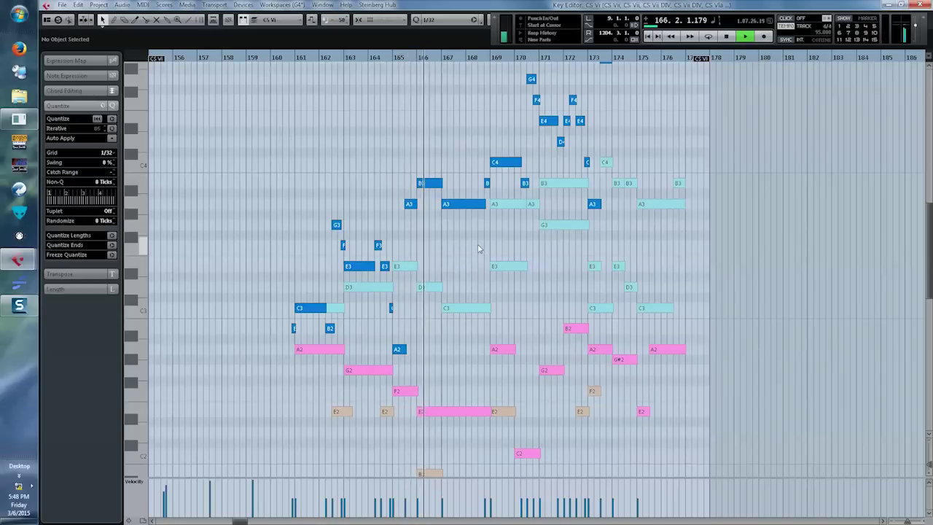
{"action": "scroll", "coordinate": [479, 249], "scroll_direction": "right", "scroll_amount": 3}
{"action": "scroll", "coordinate": [477, 248], "scroll_direction": "down", "scroll_amount": 3}
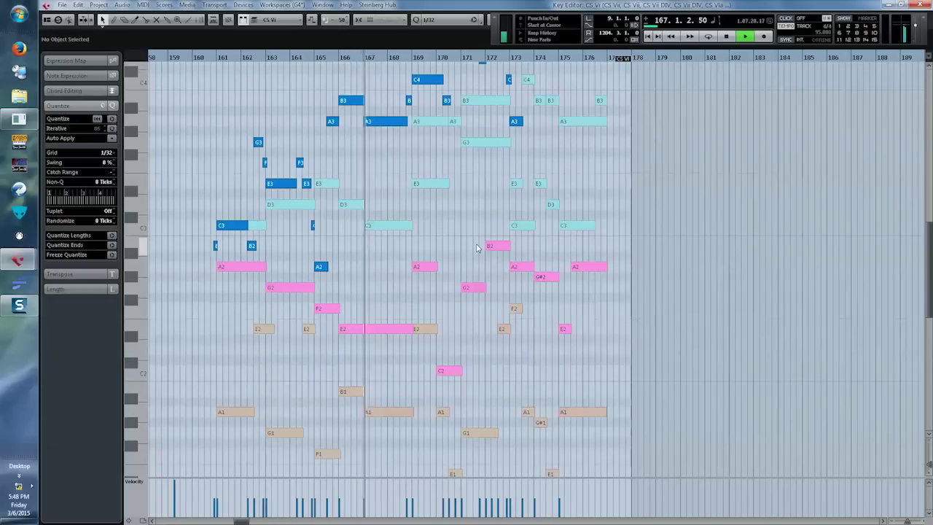
{"action": "left_click", "coordinate": [272, 21]}
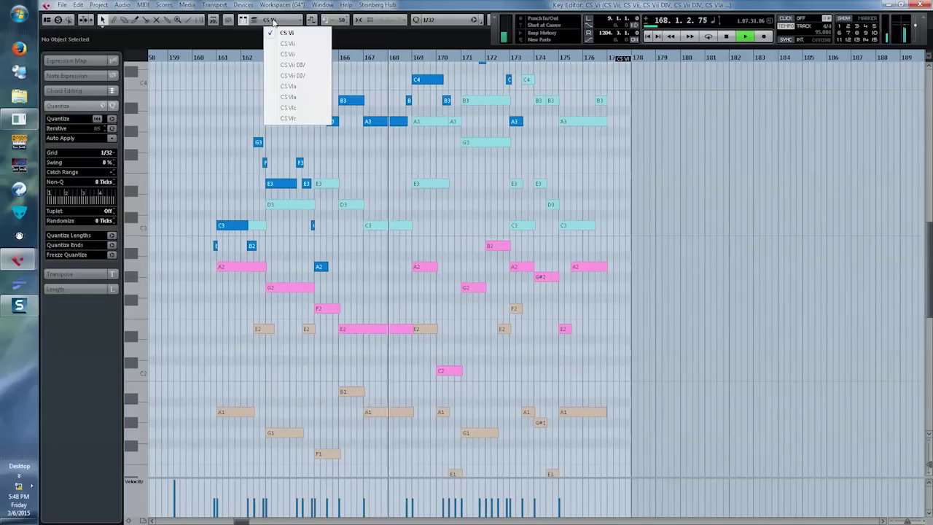
{"action": "left_click", "coordinate": [241, 115]}
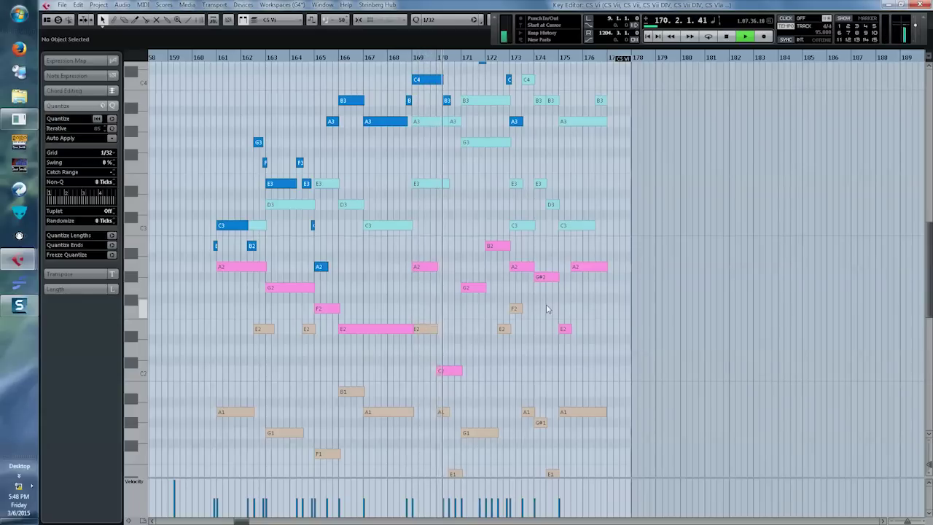
Fit the high violin notes into the vertical range, follow the string melody to about bar 177, and close the Key Editor.
{"action": "scroll", "coordinate": [484, 270], "scroll_direction": "up", "scroll_amount": 5}
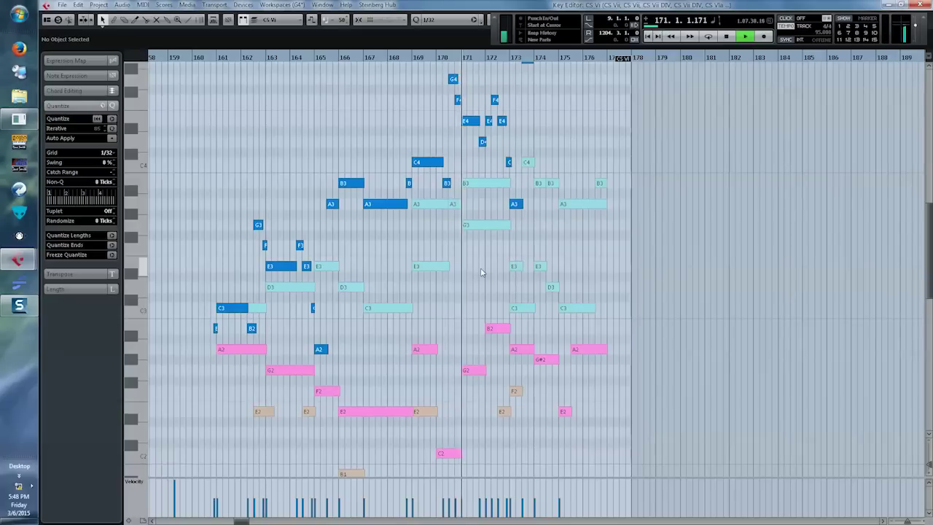
{"action": "left_click", "coordinate": [929, 442]}
{"action": "left_click", "coordinate": [928, 442]}
{"action": "left_click", "coordinate": [928, 442]}
{"action": "left_click", "coordinate": [929, 442]}
{"action": "left_click", "coordinate": [928, 441]}
{"action": "left_click", "coordinate": [929, 441]}
{"action": "left_click", "coordinate": [929, 441]}
{"action": "left_click", "coordinate": [929, 442]}
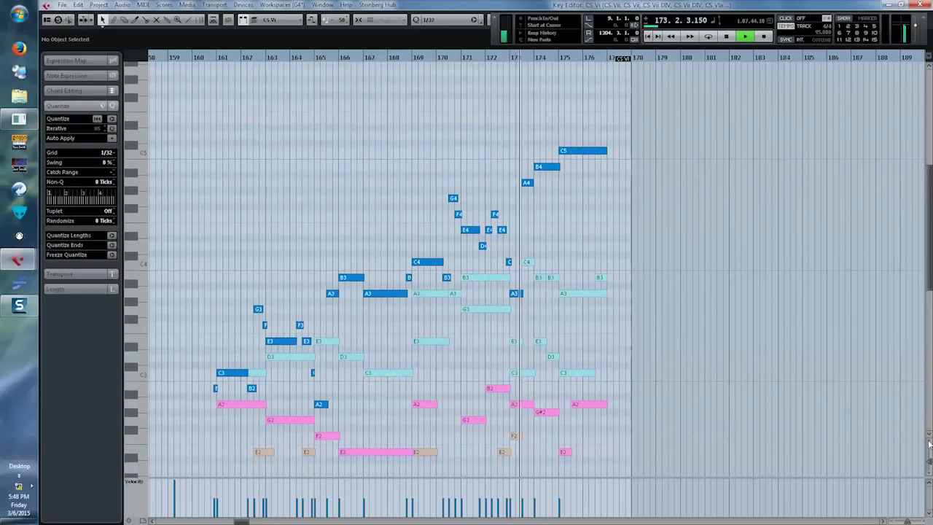
{"action": "left_click", "coordinate": [929, 441]}
{"action": "left_click", "coordinate": [928, 441]}
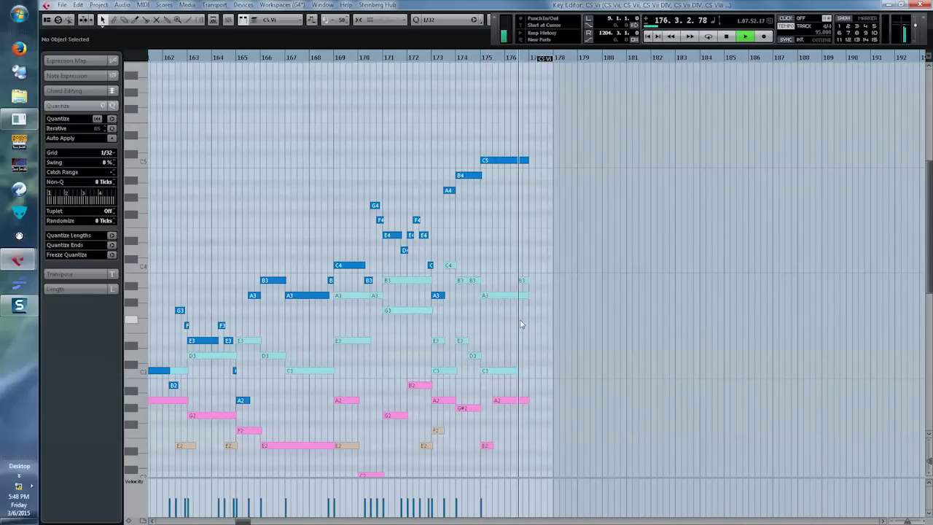
{"action": "key", "text": "Return"}
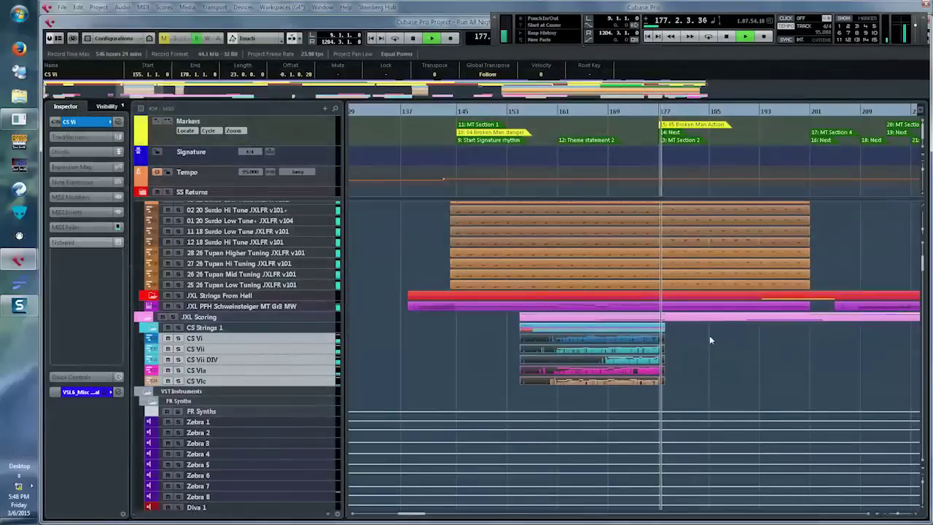
Open all the Surdo and Tupan drum parts together in the Key Editor, examine their patterns around bars 164 to 194, and close it.
{"action": "scroll", "coordinate": [739, 337], "scroll_direction": "up", "scroll_amount": 3}
{"action": "scroll", "coordinate": [738, 337], "scroll_direction": "up", "scroll_amount": 3}
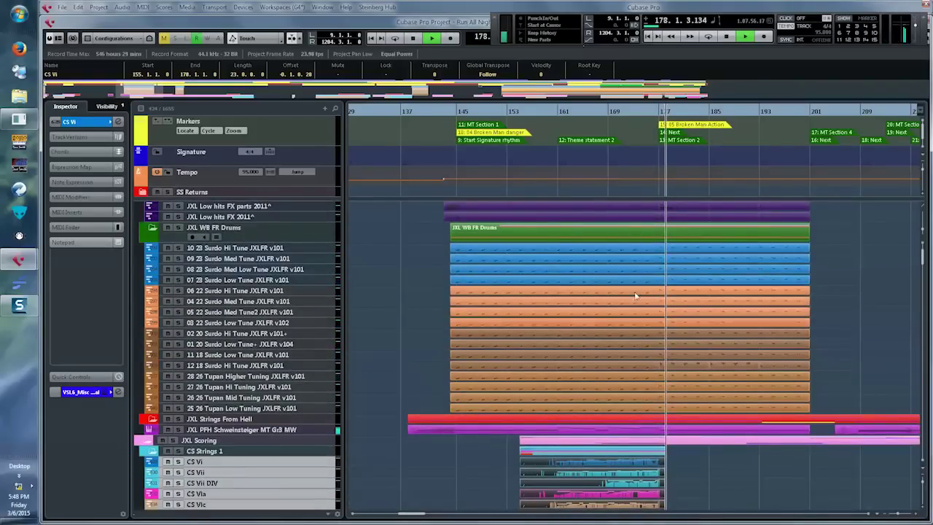
{"action": "left_click_drag", "start_coordinate": [436, 248], "coordinate": [799, 401]}
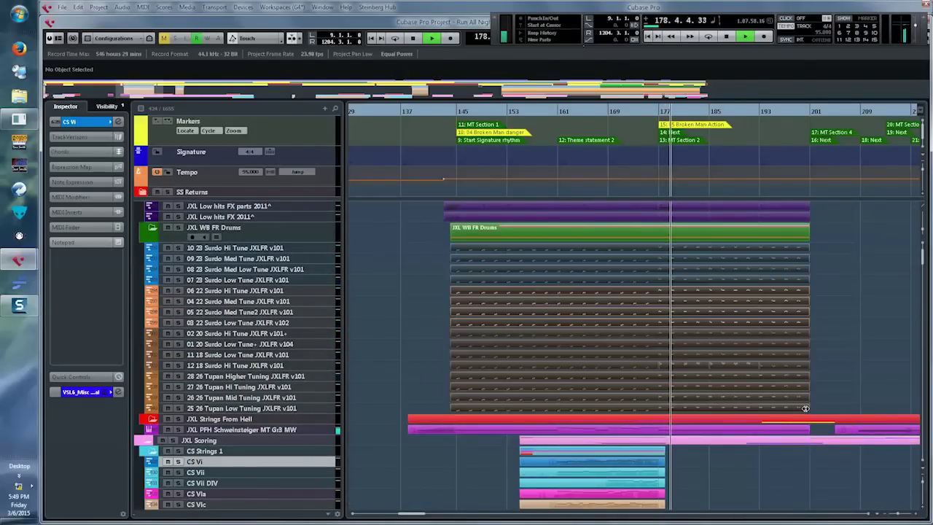
{"action": "key", "text": "Return"}
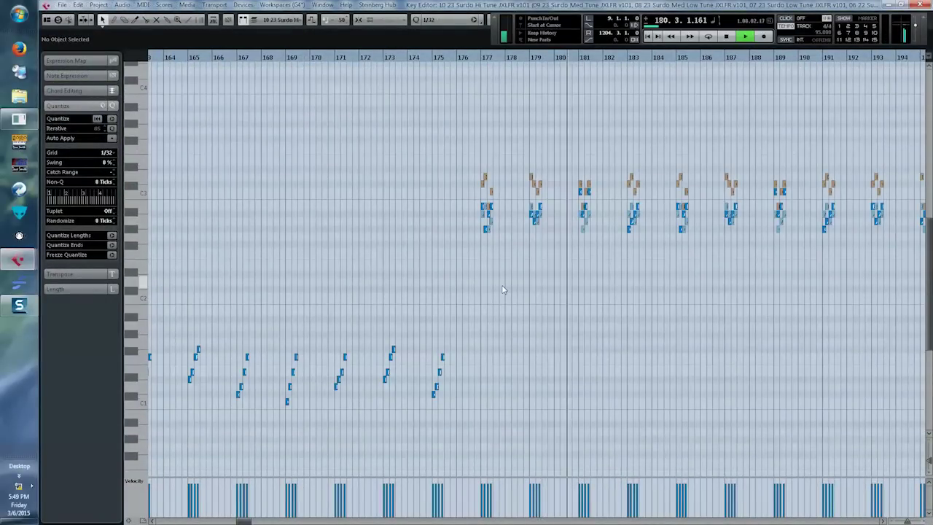
{"action": "key", "text": "Return"}
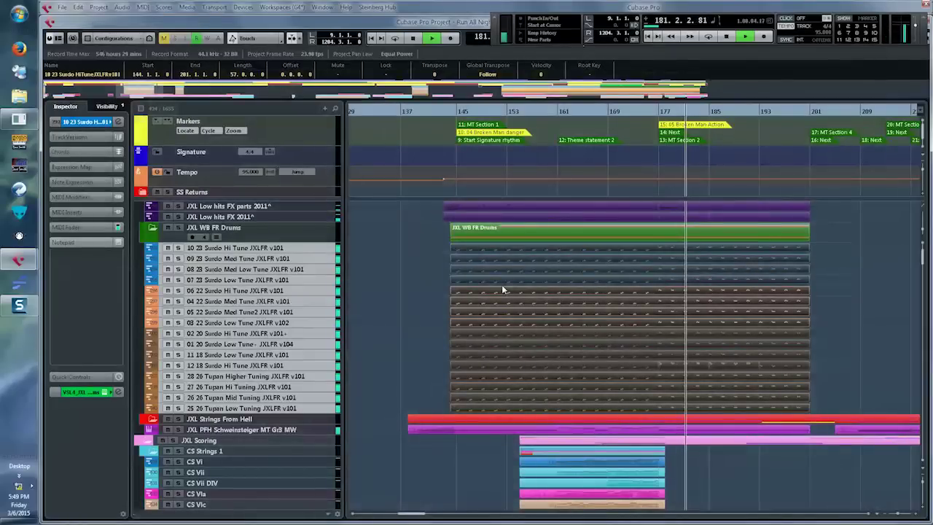
Open the MixConsole with the All Outputs and FX configuration, examine the ST and QD group channels, and close the mixer.
{"action": "key", "text": "F3"}
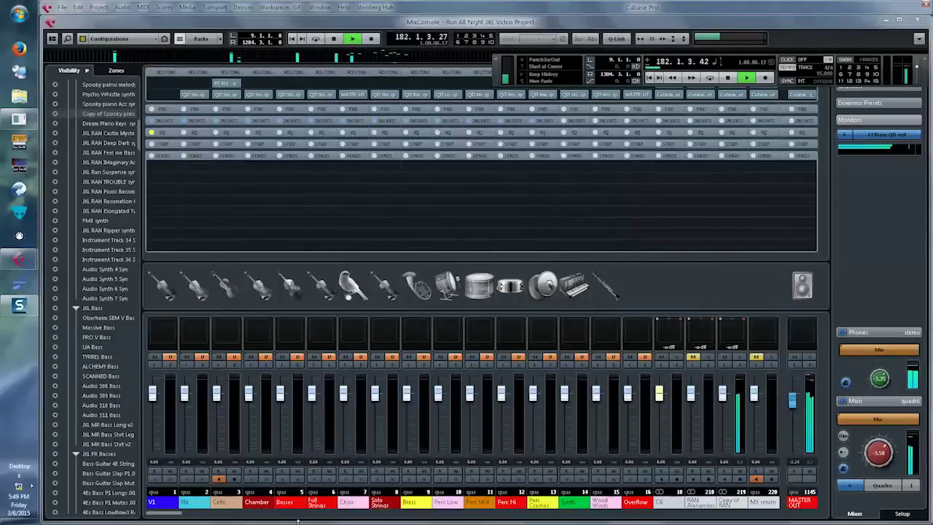
{"action": "left_click", "coordinate": [123, 38]}
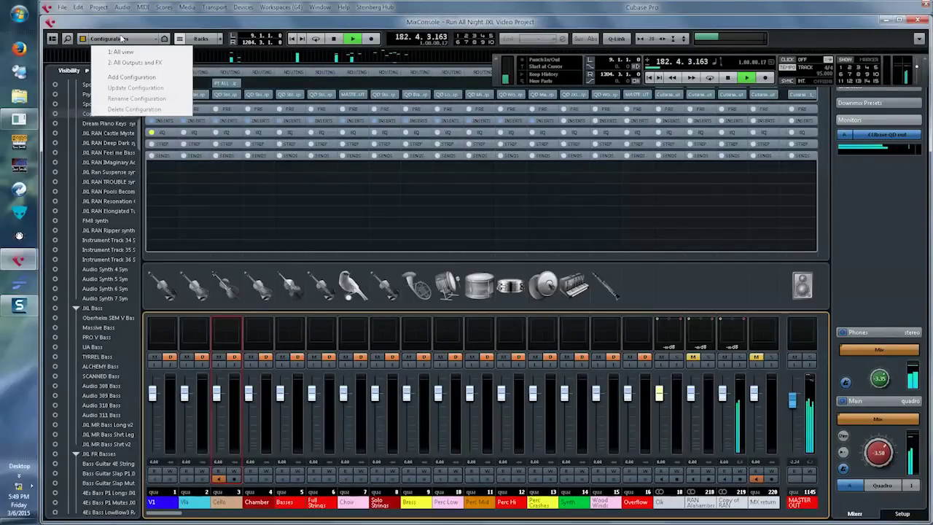
{"action": "left_click", "coordinate": [134, 63]}
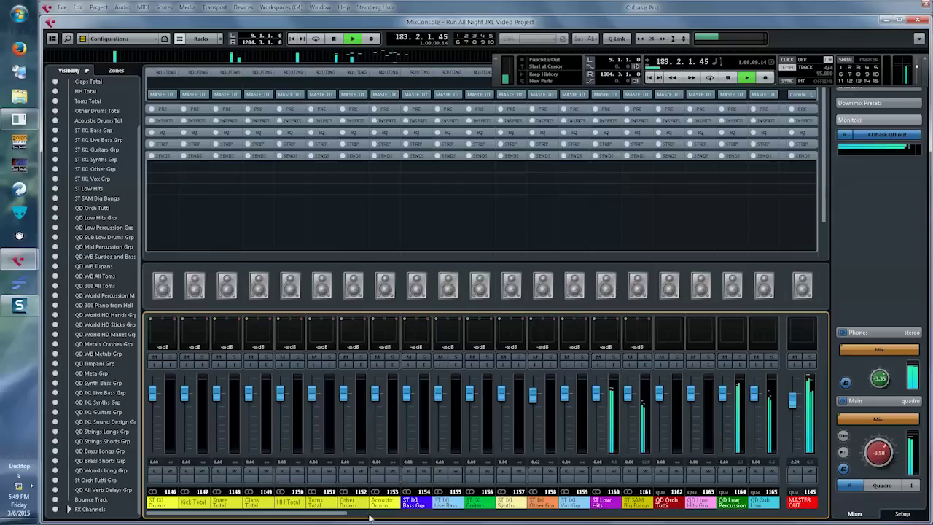
{"action": "left_click_drag", "start_coordinate": [343, 516], "coordinate": [428, 512]}
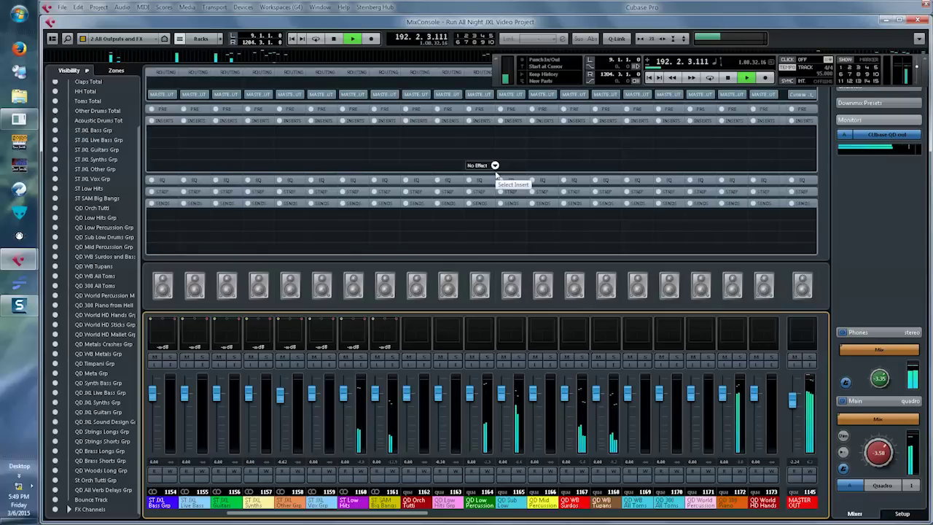
{"action": "key", "text": "F3"}
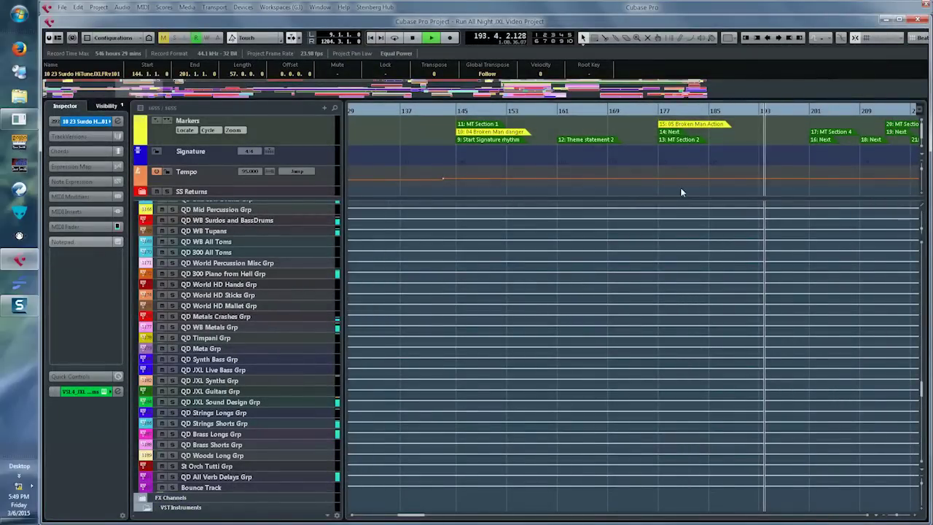
Return to the tracks at the playhead and inspect the CB 12 Horns and CB Tromb parts from bar 191 together in the Key Editor, then close it.
{"action": "scroll", "coordinate": [804, 243], "scroll_direction": "up", "scroll_amount": 15}
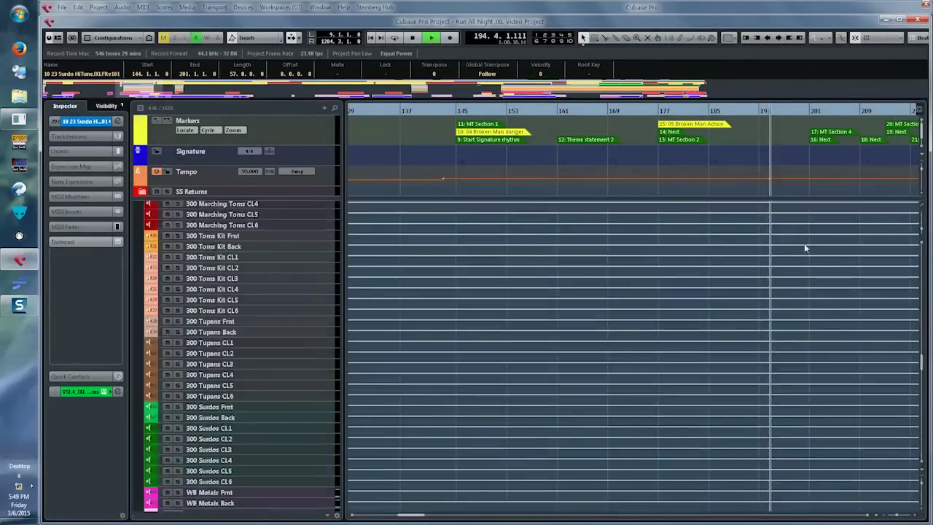
{"action": "scroll", "coordinate": [805, 246], "scroll_direction": "up", "scroll_amount": 12}
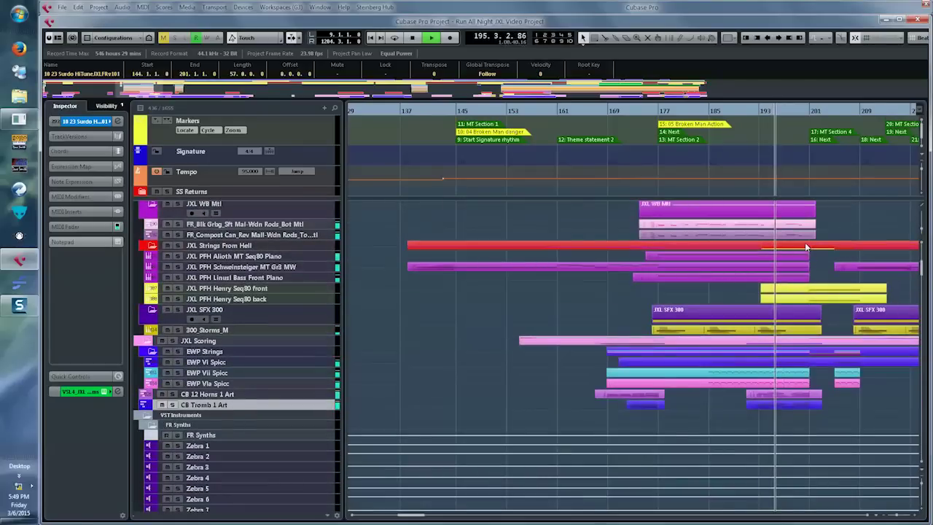
{"action": "left_click_drag", "start_coordinate": [736, 390], "coordinate": [820, 406]}
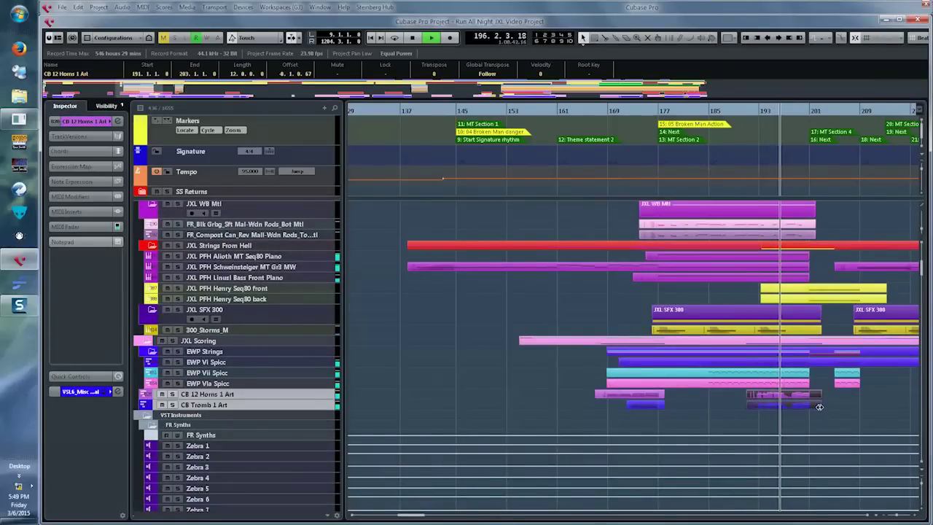
{"action": "key", "text": "Return"}
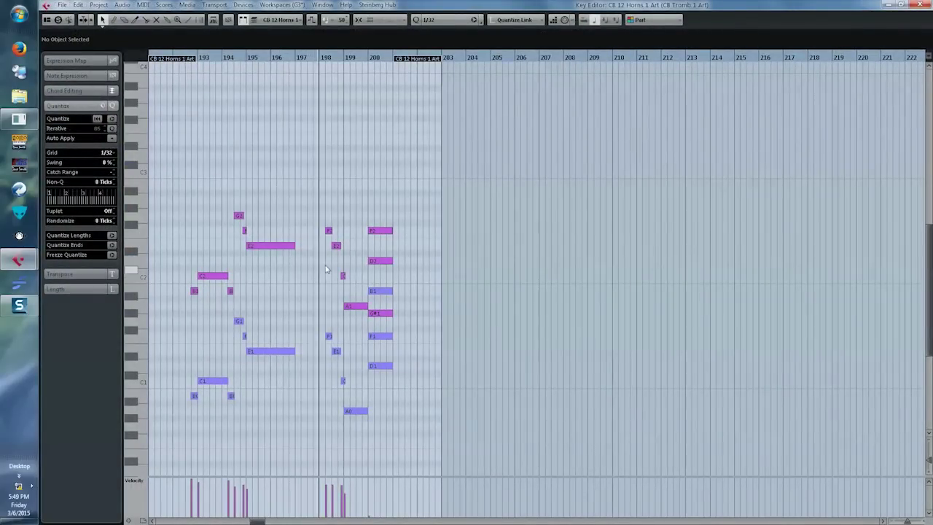
{"action": "scroll", "coordinate": [379, 255], "scroll_direction": "down", "scroll_amount": 3}
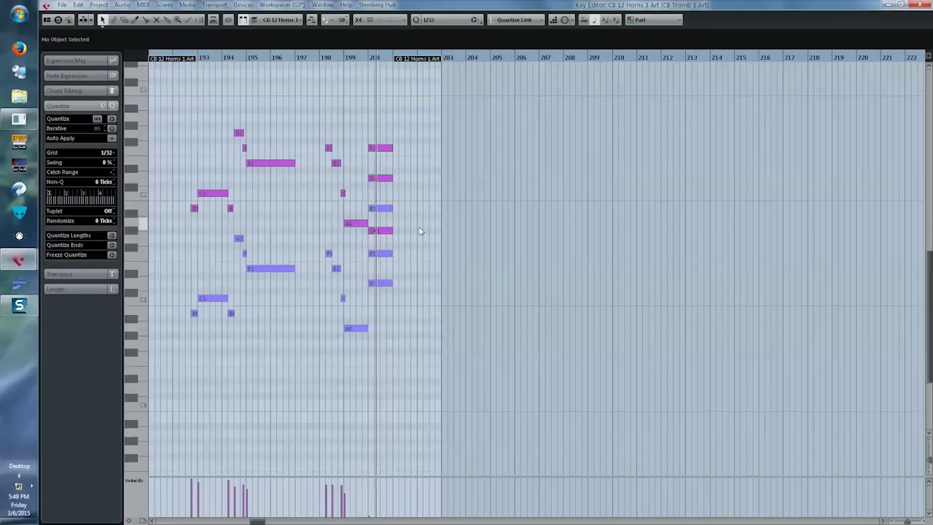
{"action": "key", "text": "Return"}
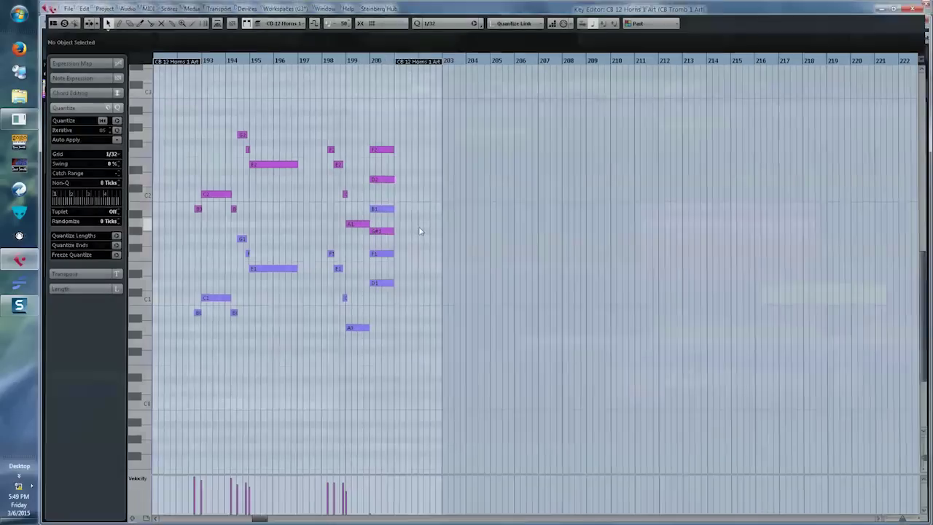
Refresh the tracks shown at the playhead and open the EWP Vlc Stacc and EWP CBS Spicc parts from bar 201 in the Key Editor.
{"action": "scroll", "coordinate": [655, 291], "scroll_direction": "right", "scroll_amount": 2}
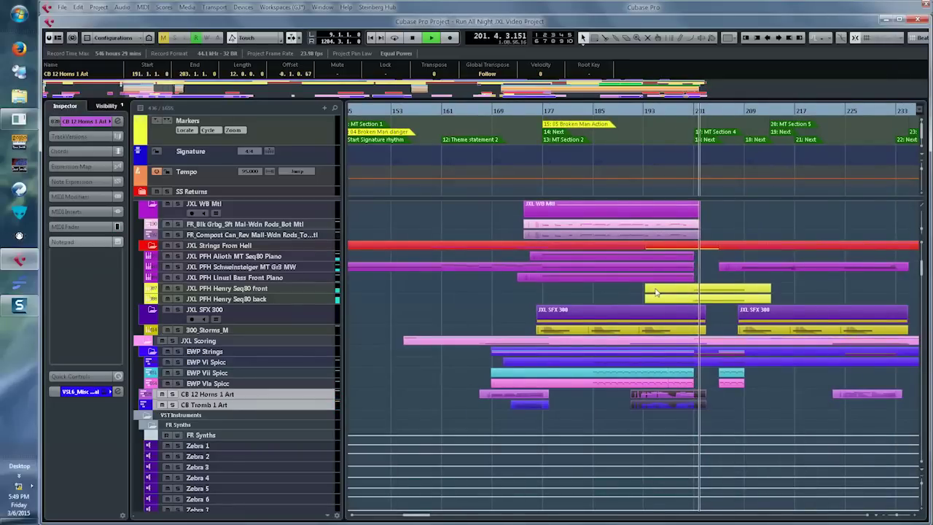
{"action": "key", "text": "ctrl+alt+v"}
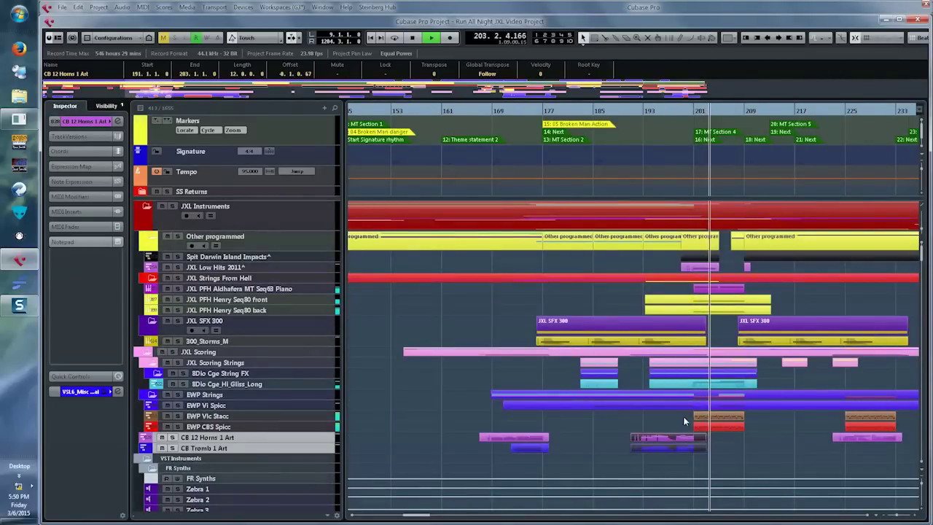
{"action": "left_click_drag", "start_coordinate": [684, 420], "coordinate": [738, 431]}
{"action": "double_click", "coordinate": [736, 423]}
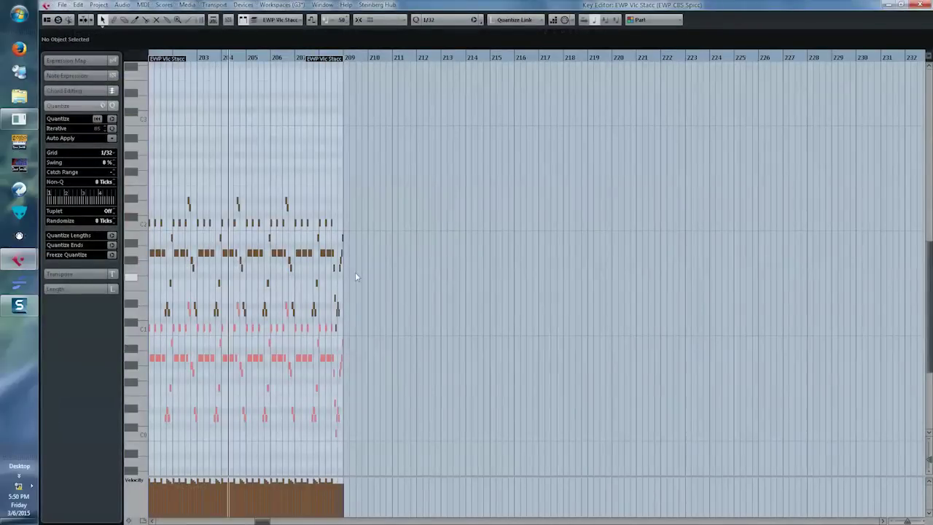
Enlarge the low string patterns to examine the individual cello and bass notes up to bar 209, then close the Key Editor.
{"action": "scroll", "coordinate": [313, 186], "scroll_direction": "down", "scroll_amount": 2}
{"action": "key", "text": "h"}
{"action": "key", "text": "h"}
{"action": "key", "text": "h"}
{"action": "key", "text": "h"}
{"action": "key", "text": "h"}
{"action": "key", "text": "h"}
{"action": "key", "text": "h"}
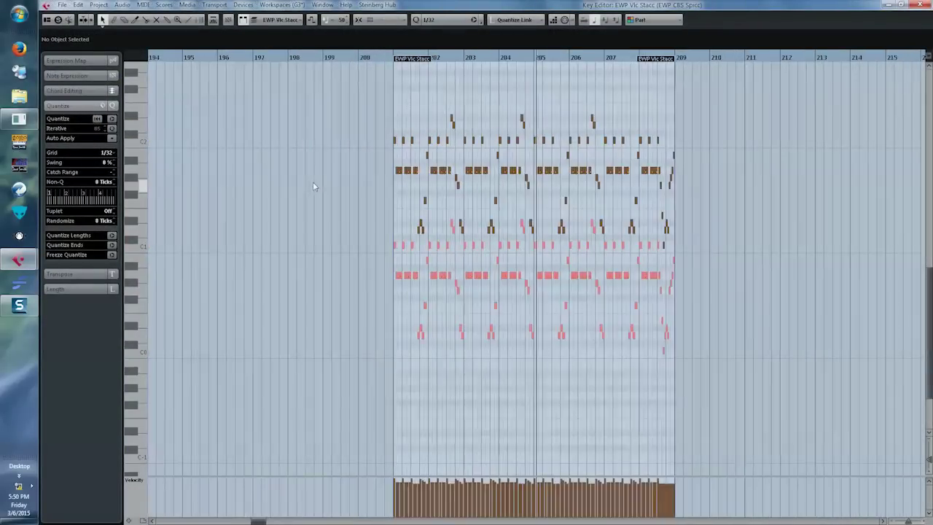
{"action": "key", "text": "h"}
{"action": "key", "text": "h"}
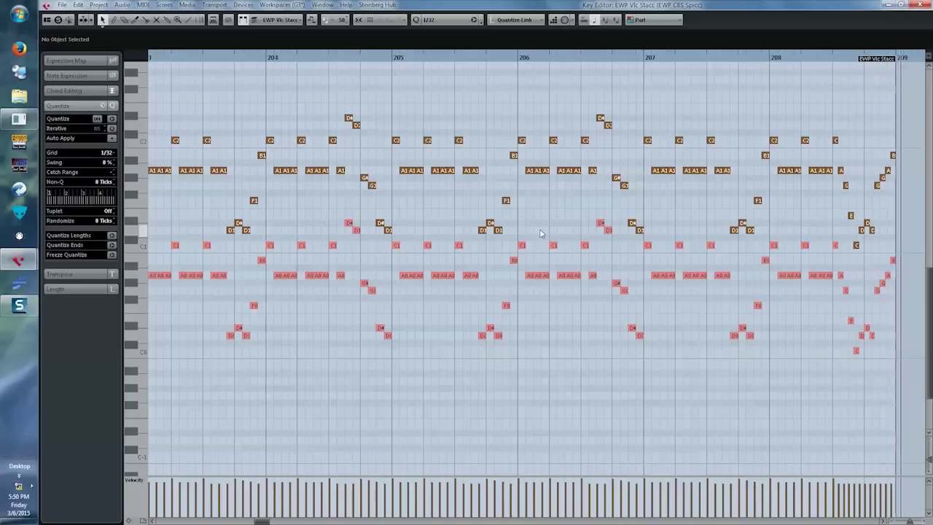
{"action": "key", "text": "Return"}
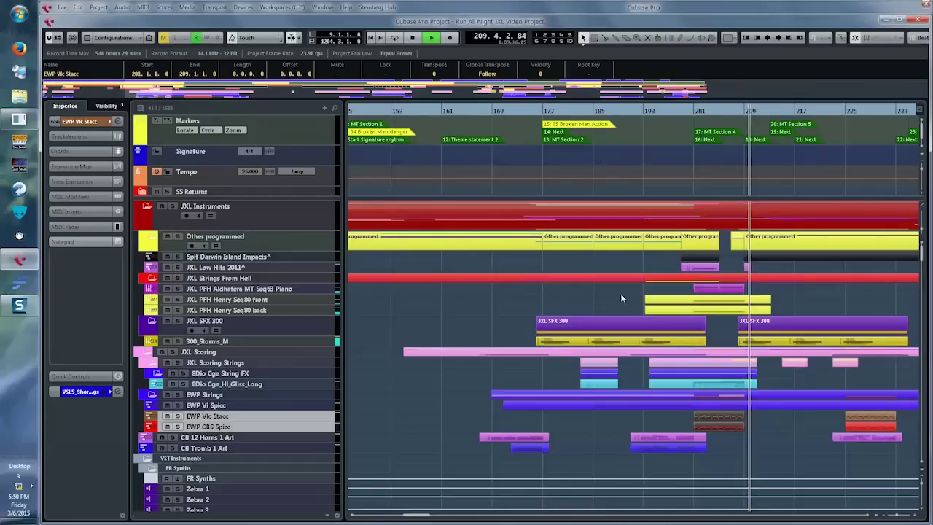
Show the tracks playing around bar 211 and open the JXL Sleigh Thing Diva 5 parts in the Key Editor.
{"action": "scroll", "coordinate": [623, 297], "scroll_direction": "right", "scroll_amount": 4}
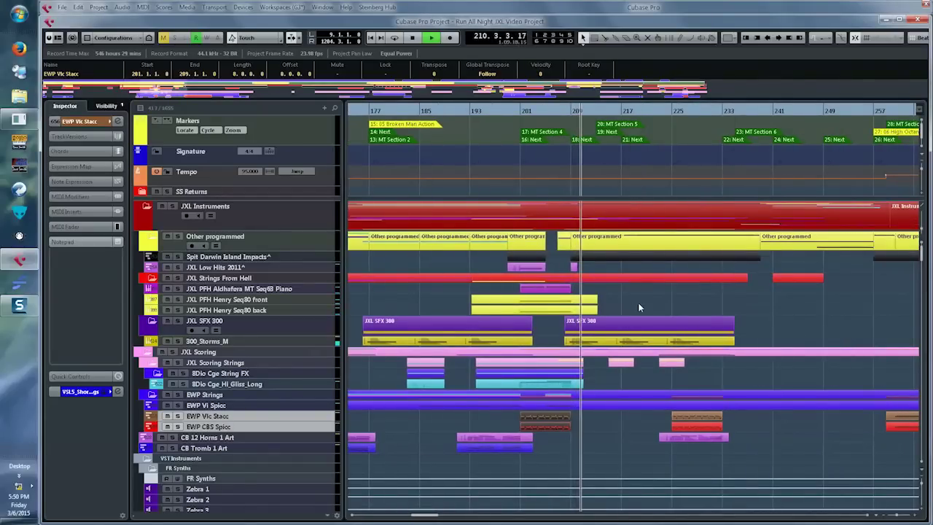
{"action": "key", "text": "ctrl+alt+v"}
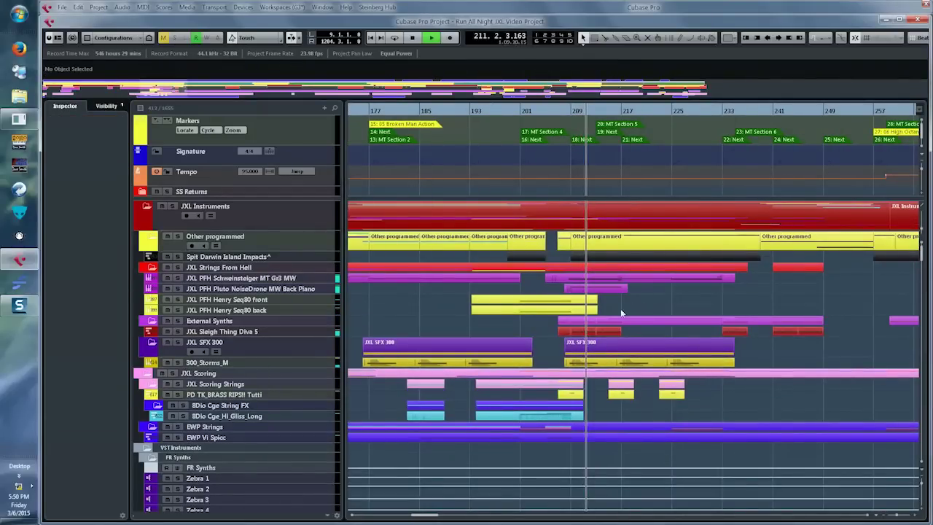
{"action": "left_click", "coordinate": [613, 332]}
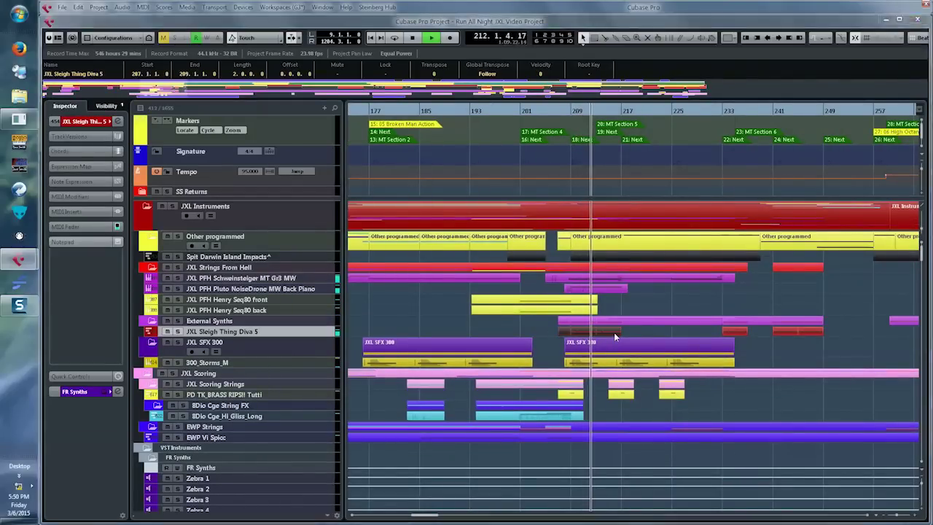
{"action": "key", "text": "Return"}
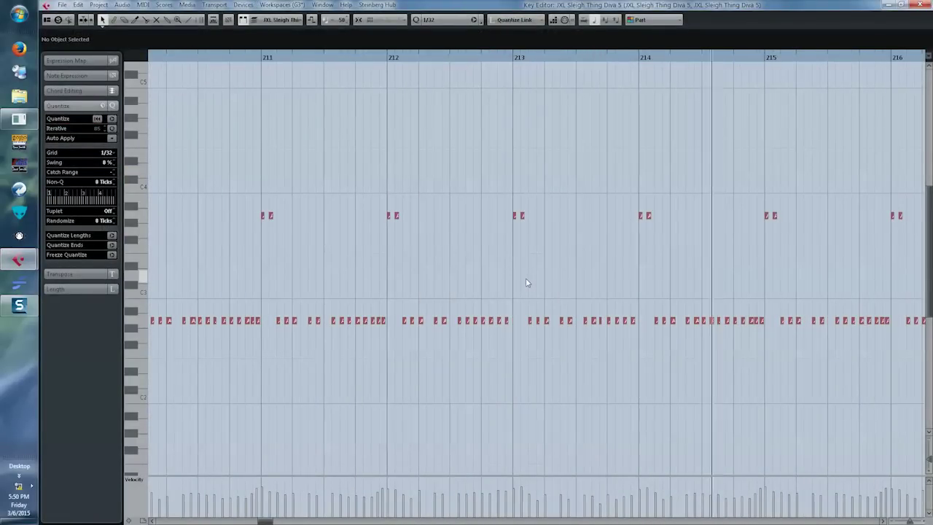
Follow the Diva 5 pattern and its velocities to bar 217, activate the part starting at bar 213, and close the Key Editor.
{"action": "scroll", "coordinate": [537, 289], "scroll_direction": "right", "scroll_amount": 1}
{"action": "scroll", "coordinate": [535, 289], "scroll_direction": "right", "scroll_amount": 2}
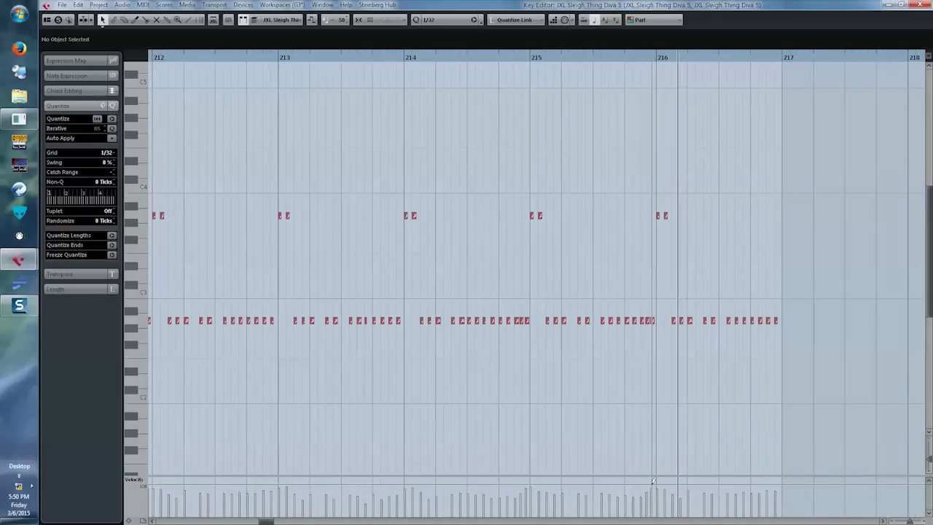
{"action": "left_click", "coordinate": [594, 237]}
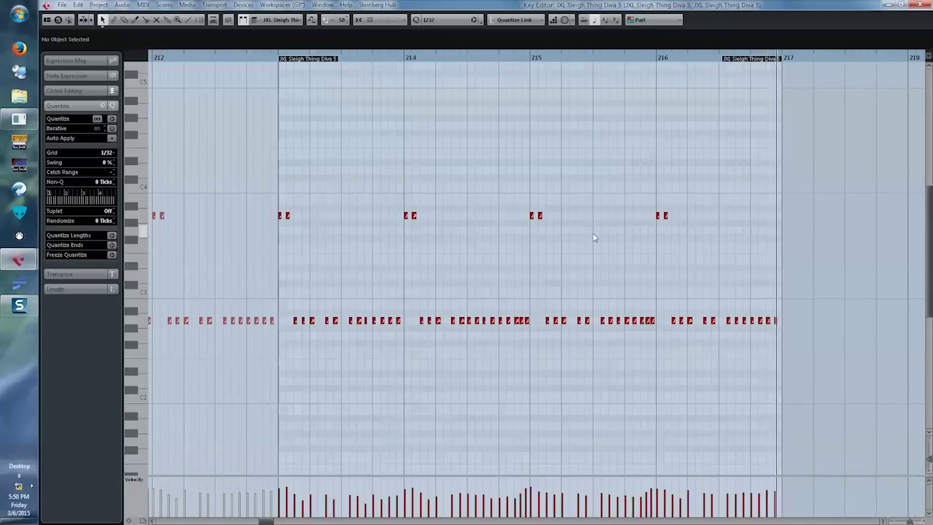
{"action": "key", "text": "Return"}
Refresh the tracks shown at the playhead and open all the CS Vi, Vii and Vla parts, including their DIV parts, together in the Key Editor.
{"action": "scroll", "coordinate": [666, 295], "scroll_direction": "right", "scroll_amount": 3}
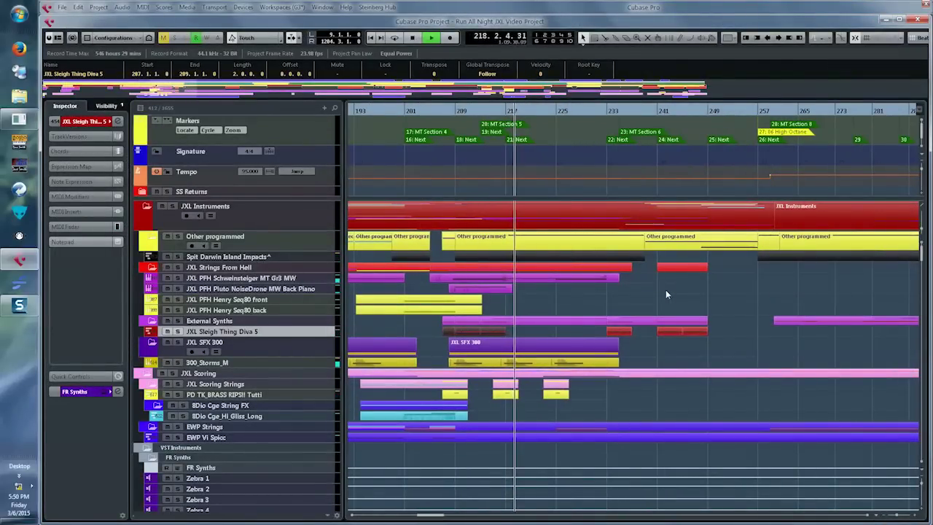
{"action": "key", "text": "ctrl+alt+v"}
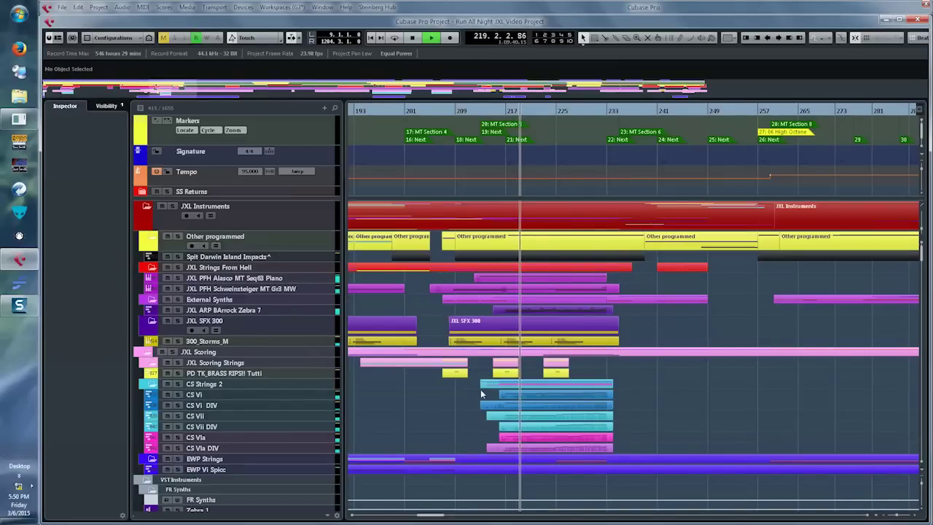
{"action": "left_click_drag", "start_coordinate": [481, 395], "coordinate": [616, 442]}
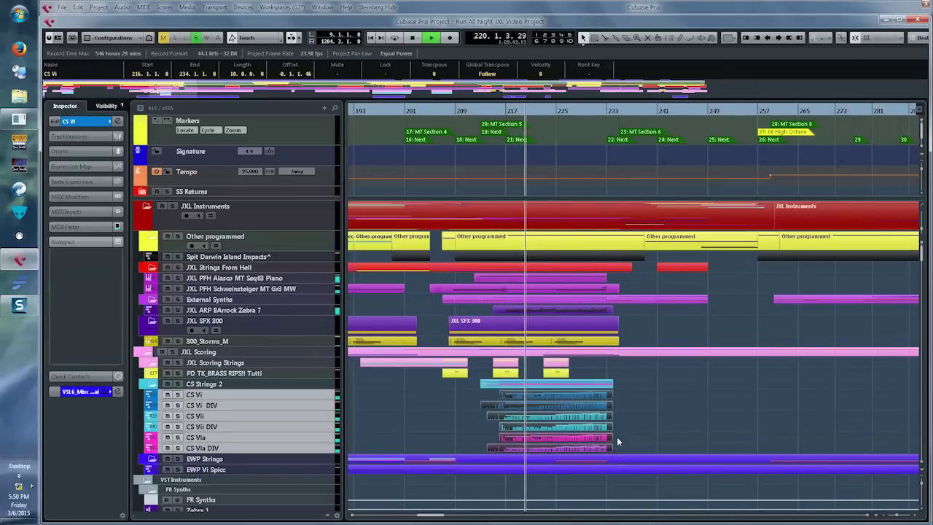
{"action": "key", "text": "Return"}
Fit the whole rising string passage from bar 217 into the time range, examine it up to the high violin notes, and close the Key Editor.
{"action": "key", "text": "g"}
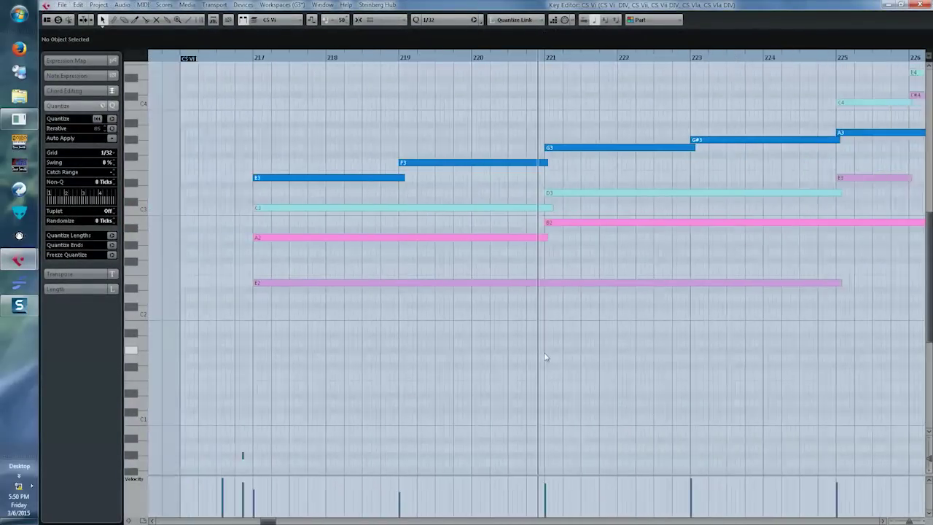
{"action": "key", "text": "g"}
{"action": "key", "text": "g"}
{"action": "key", "text": "g"}
{"action": "key", "text": "g"}
{"action": "key", "text": "g"}
{"action": "scroll", "coordinate": [631, 365], "scroll_direction": "up", "scroll_amount": 3}
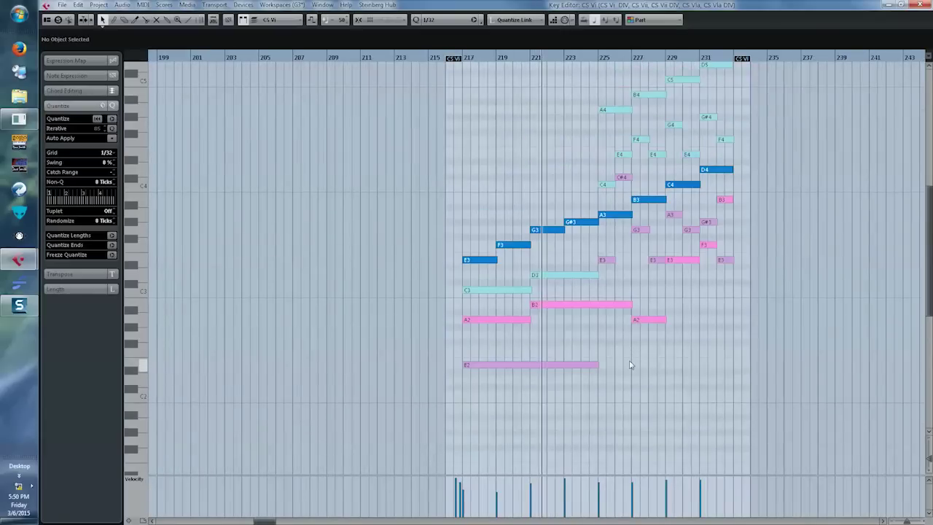
{"action": "scroll", "coordinate": [631, 364], "scroll_direction": "up", "scroll_amount": 2}
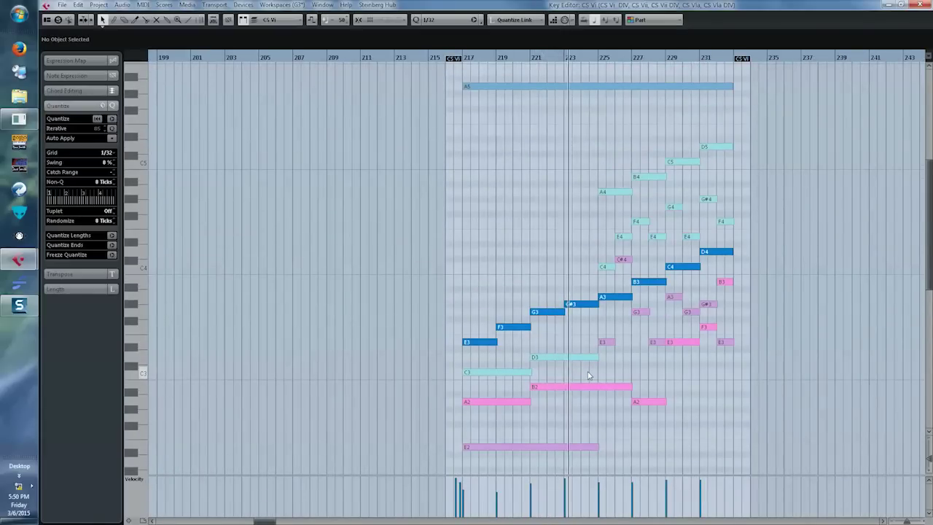
{"action": "key", "text": "Return"}
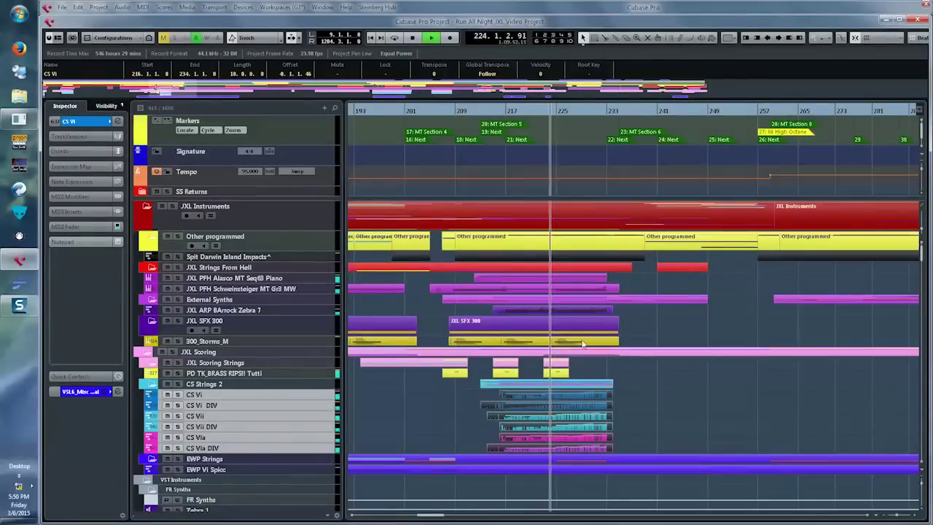
Open the JXL ARP BArrock Zebra 7 part in the Key Editor, examine its arpeggio up to the highest notes, and close the editor.
{"action": "left_click", "coordinate": [513, 311]}
{"action": "key", "text": "Return"}
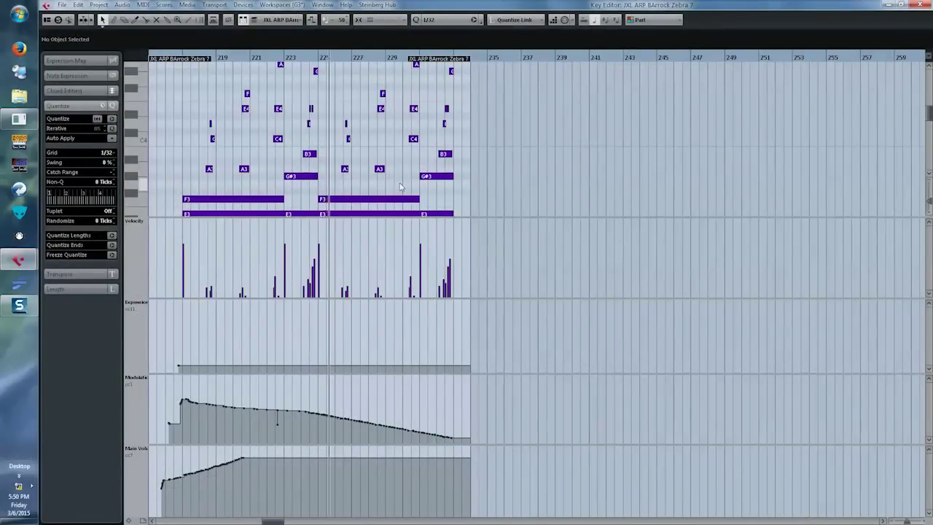
{"action": "scroll", "coordinate": [399, 187], "scroll_direction": "up", "scroll_amount": 2}
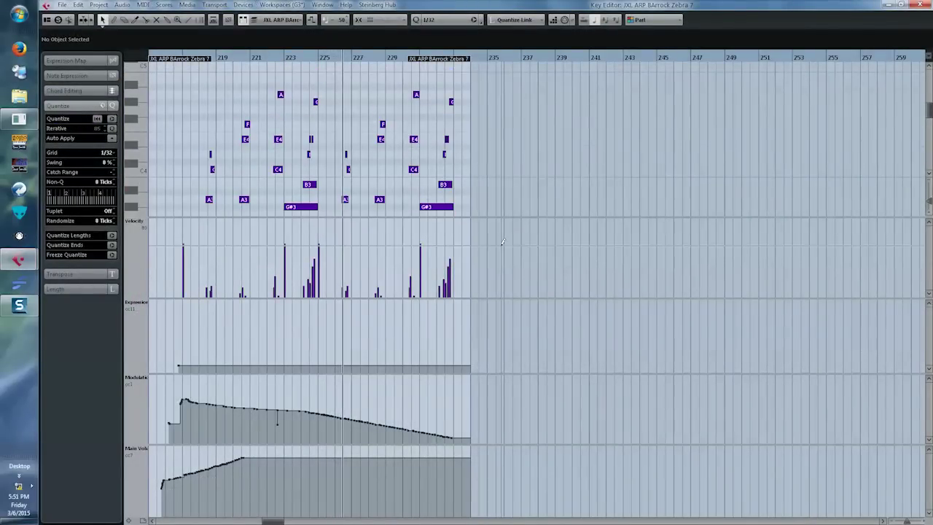
{"action": "key", "text": "Return"}
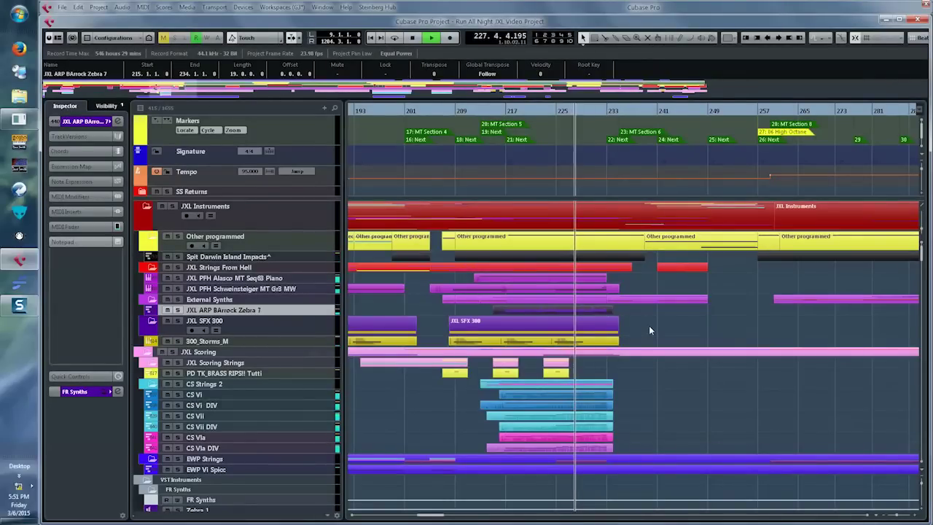
Refresh the tracks shown around bar 228 and examine the CB 12 Horns, Monster Brass and Tuba parts together in an enlarged Key Editor note area.
{"action": "key", "text": "ctrl+alt+v"}
{"action": "left_click_drag", "start_coordinate": [530, 479], "coordinate": [598, 500]}
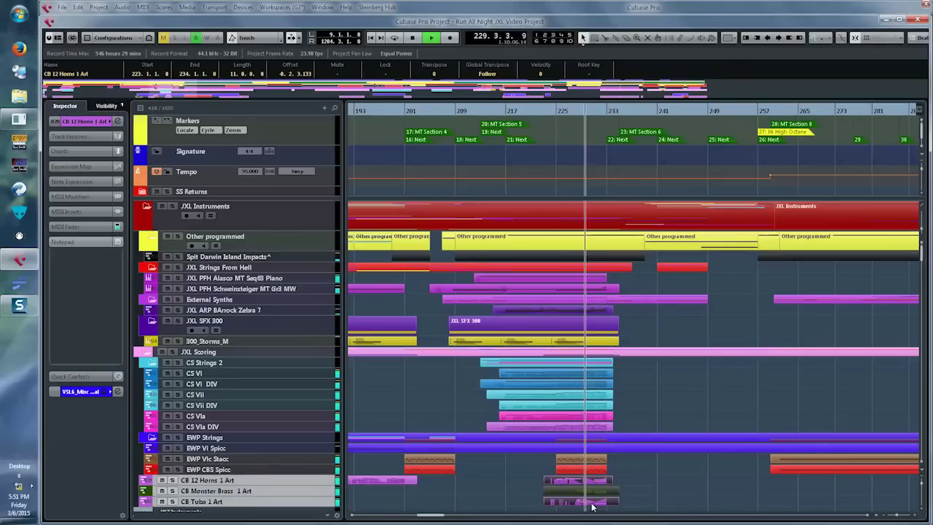
{"action": "double_click", "coordinate": [587, 481]}
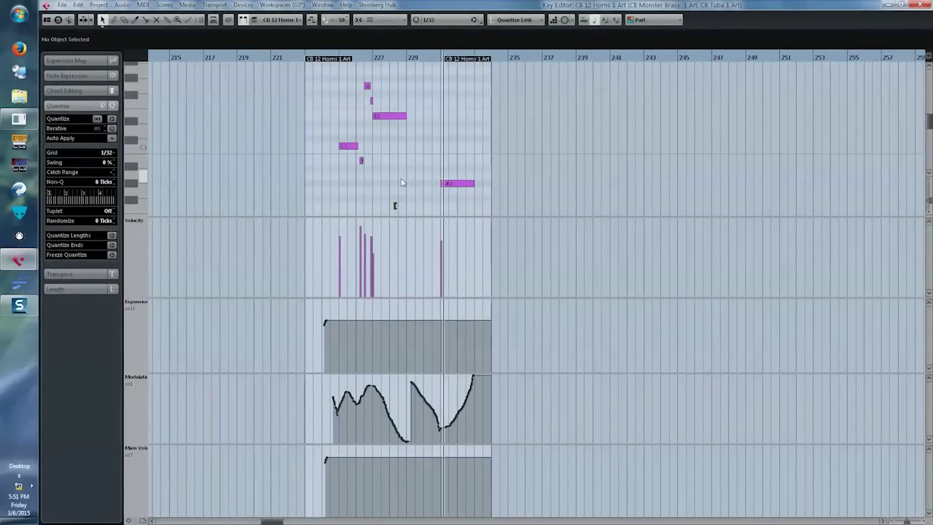
{"action": "left_click_drag", "start_coordinate": [318, 373], "coordinate": [322, 435]}
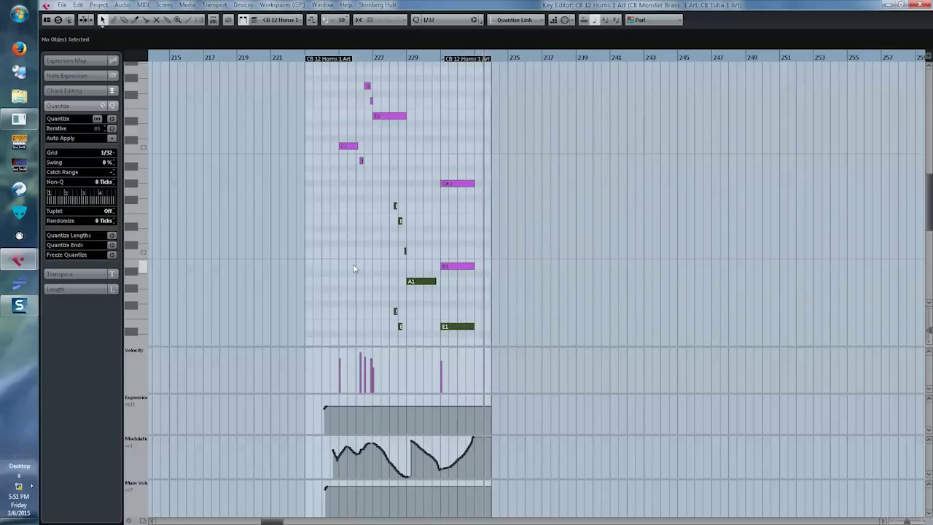
{"action": "key", "text": "Return"}
{"action": "left_click", "coordinate": [677, 392]}
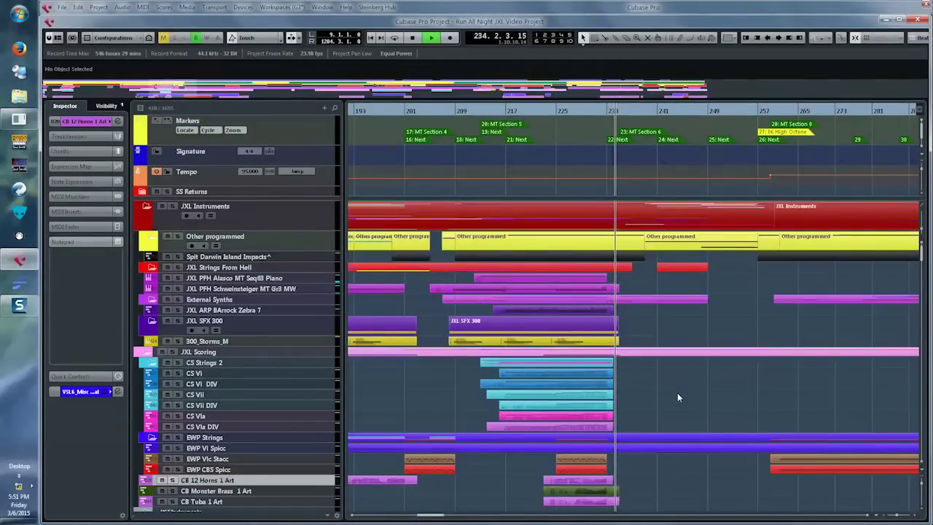
Refresh the tracks shown around bar 235 and select the JXL PFH Adhara MT Seq80 Piano track.
{"action": "key", "text": "ctrl+alt+v"}
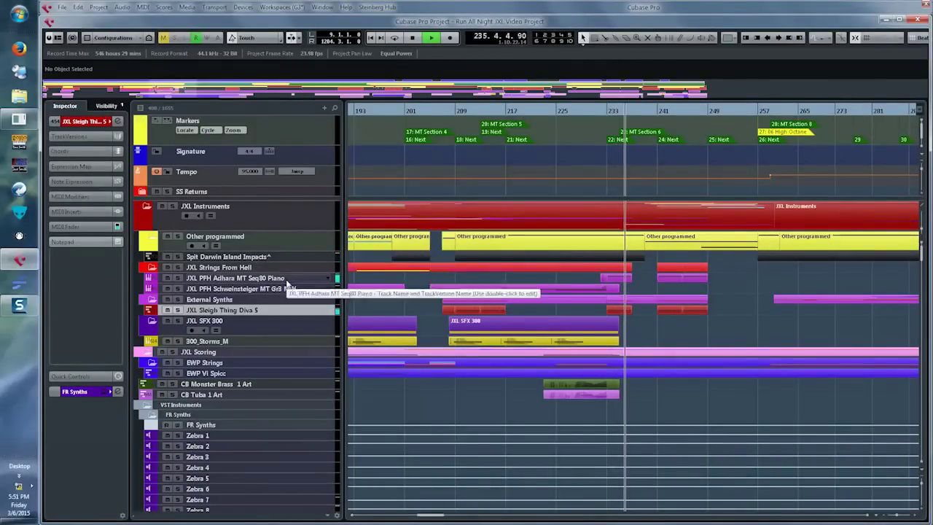
{"action": "left_click", "coordinate": [253, 279]}
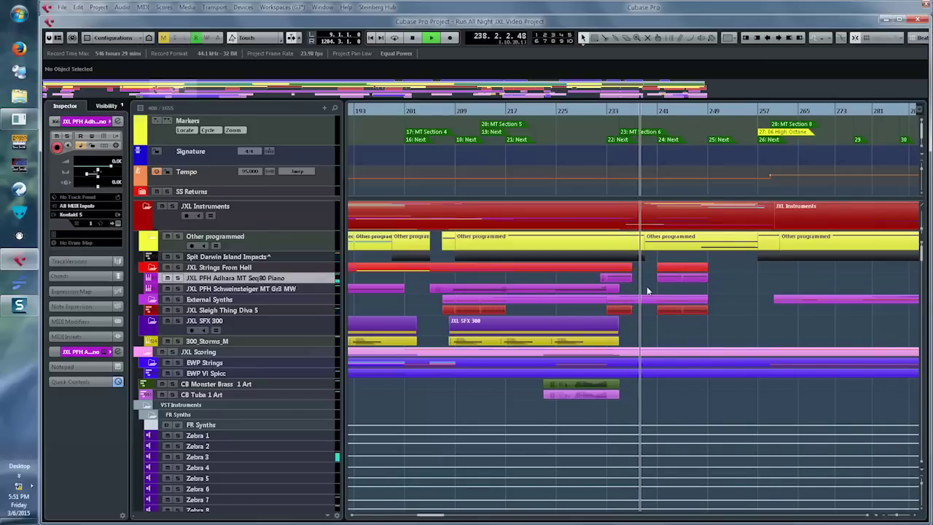
Refresh the tracks shown around bar 239 and examine the JXL BASS 03 Zebra 3 notes and velocities in the Key Editor.
{"action": "key", "text": "ctrl+alt+v"}
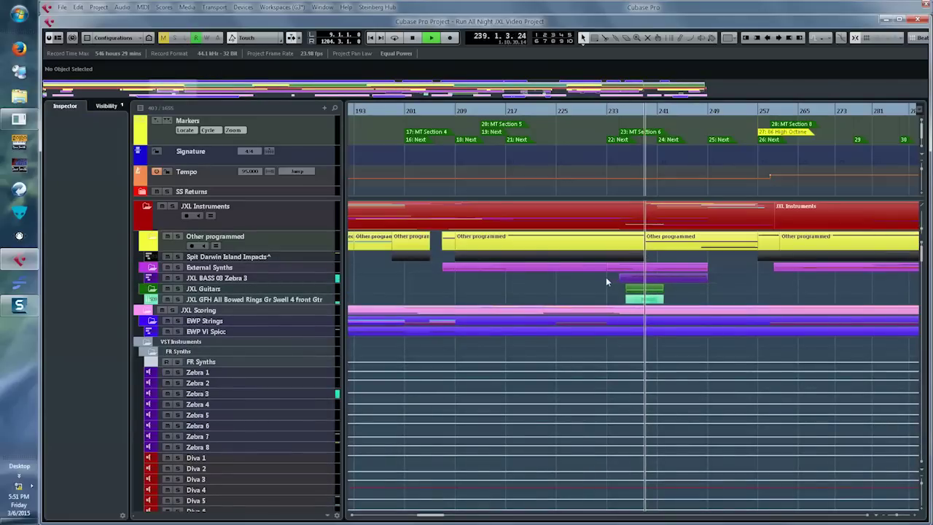
{"action": "double_click", "coordinate": [656, 278]}
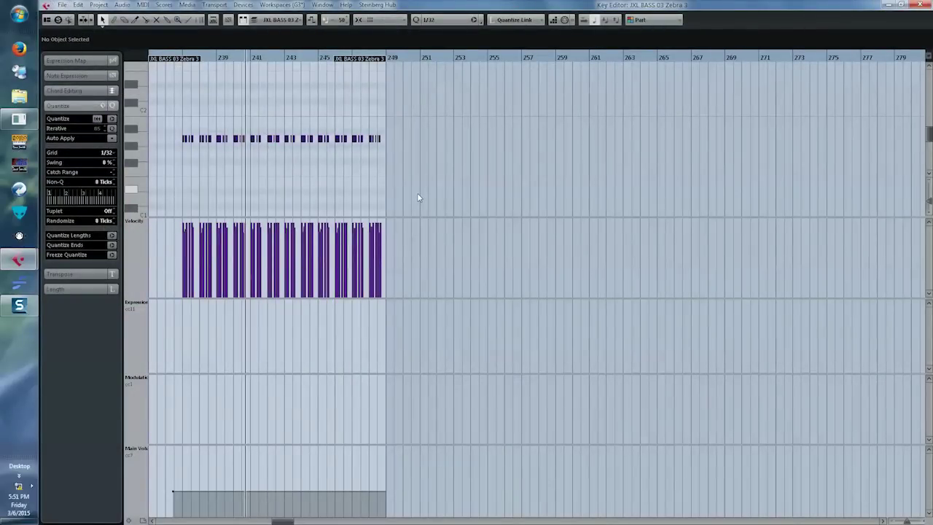
{"action": "key", "text": "Return"}
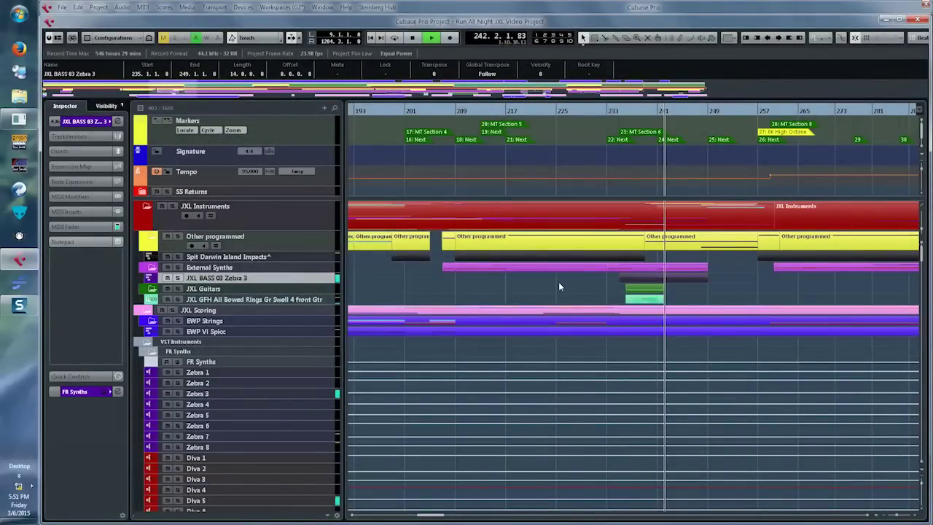
Show the tracks playing around bar 243 and open all the Surdo and Tupan drum parts together in the Key Editor without controller lanes.
{"action": "key", "text": "ctrl+alt+v"}
{"action": "scroll", "coordinate": [608, 331], "scroll_direction": "right", "scroll_amount": 3}
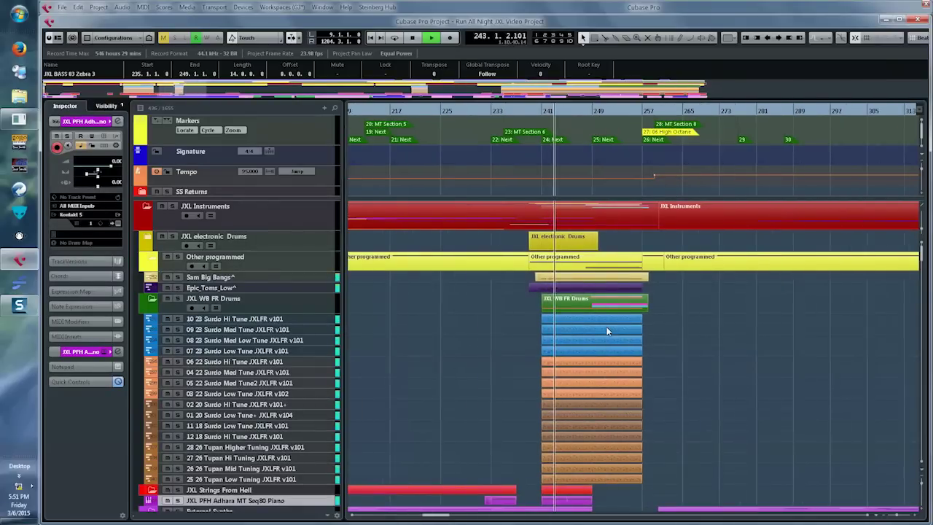
{"action": "scroll", "coordinate": [607, 331], "scroll_direction": "right", "scroll_amount": 2}
{"action": "left_click_drag", "start_coordinate": [465, 317], "coordinate": [600, 469]}
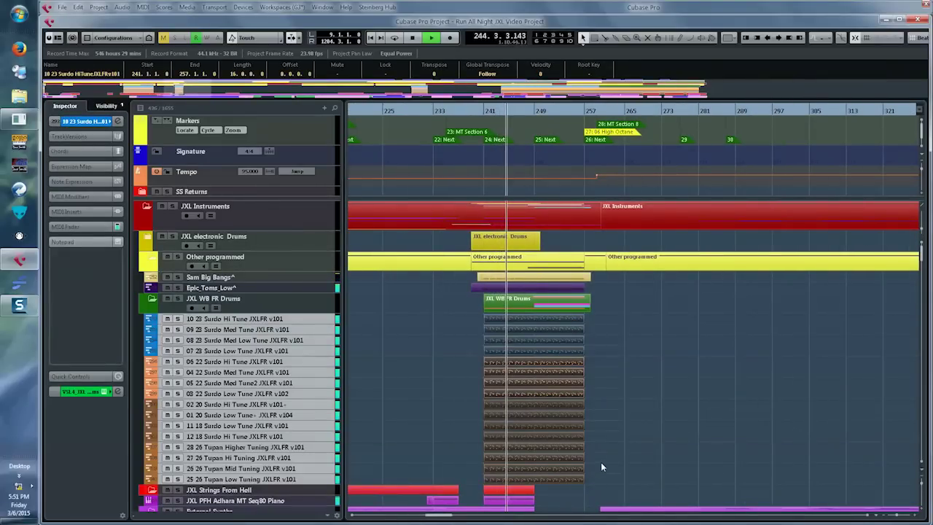
{"action": "key", "text": "Return"}
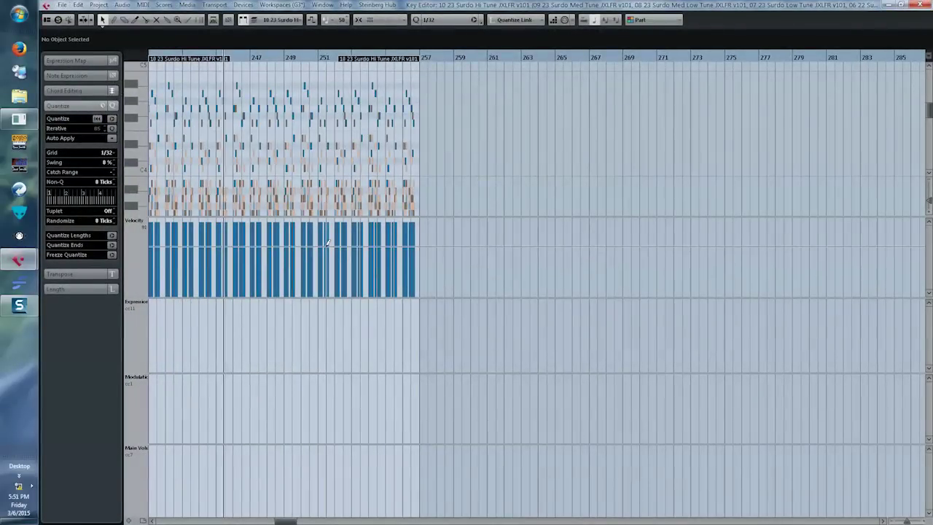
{"action": "left_click", "coordinate": [143, 520]}
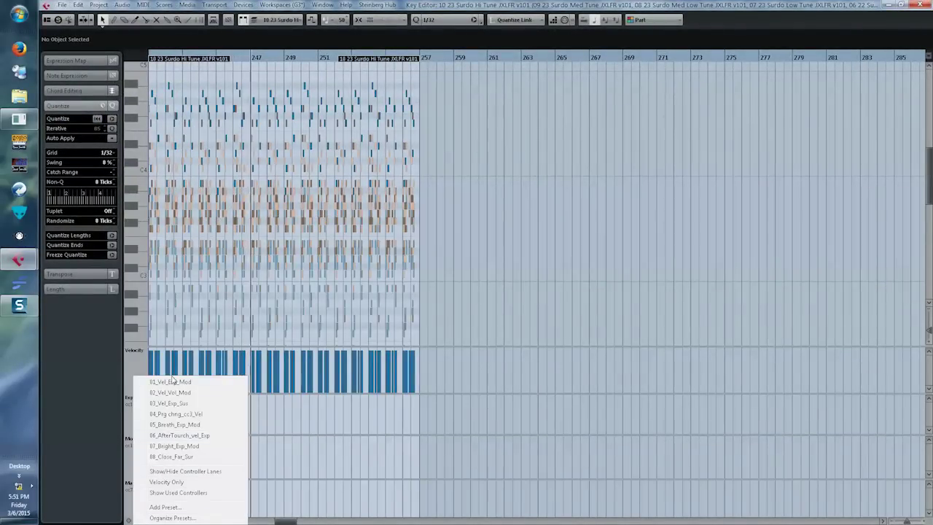
{"action": "left_click", "coordinate": [170, 474]}
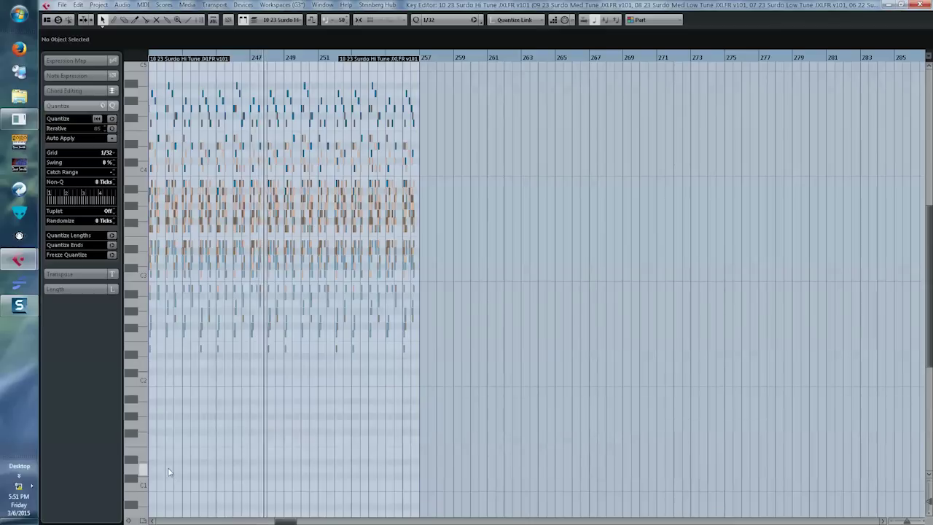
Magnify the time range until single Surdo and Tupan hits are readable, follow the pattern to bar 256, and close the Key Editor.
{"action": "key", "text": "h"}
{"action": "key", "text": "h"}
{"action": "key", "text": "h"}
{"action": "key", "text": "h"}
{"action": "key", "text": "h"}
{"action": "key", "text": "h"}
{"action": "key", "text": "h"}
{"action": "key", "text": "h"}
{"action": "key", "text": "h"}
{"action": "key", "text": "h"}
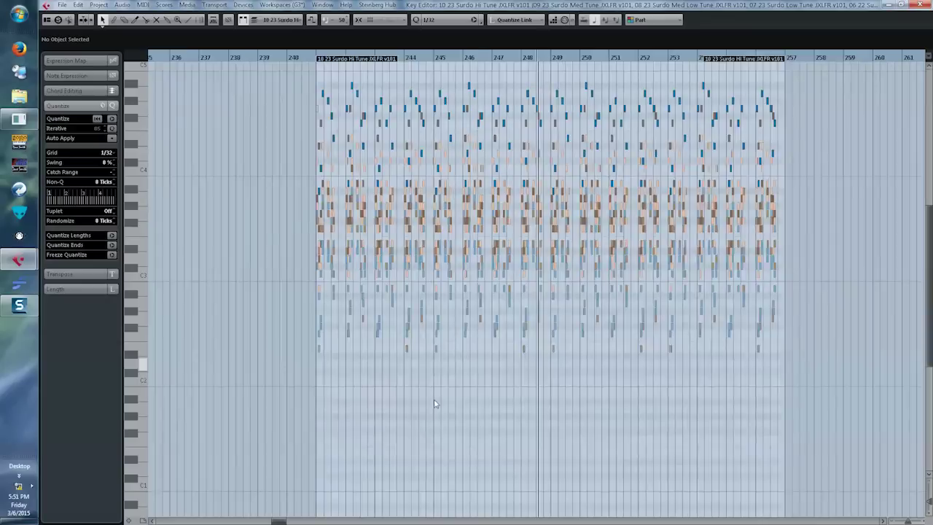
{"action": "key", "text": "h"}
{"action": "key", "text": "h"}
{"action": "key", "text": "h"}
{"action": "key", "text": "h"}
{"action": "key", "text": "h"}
{"action": "key", "text": "h"}
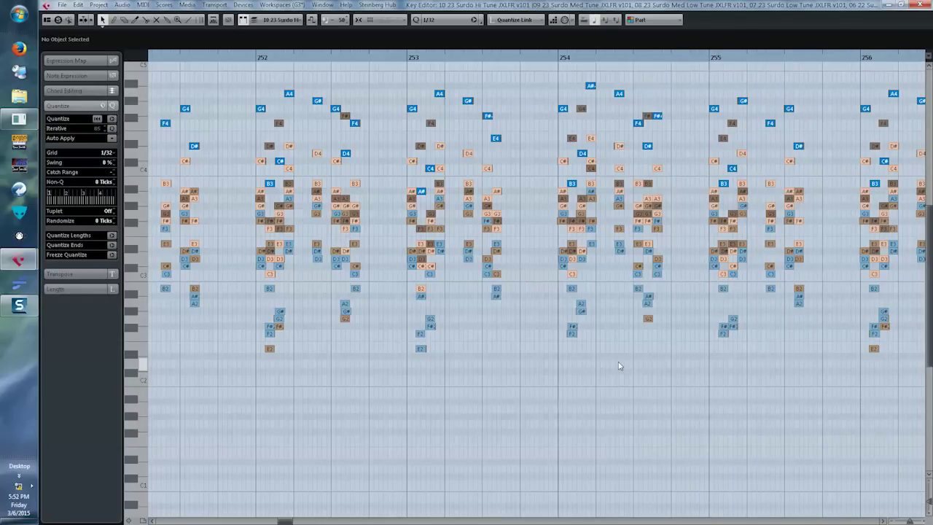
{"action": "key", "text": "Return"}
{"action": "left_click", "coordinate": [634, 363]}
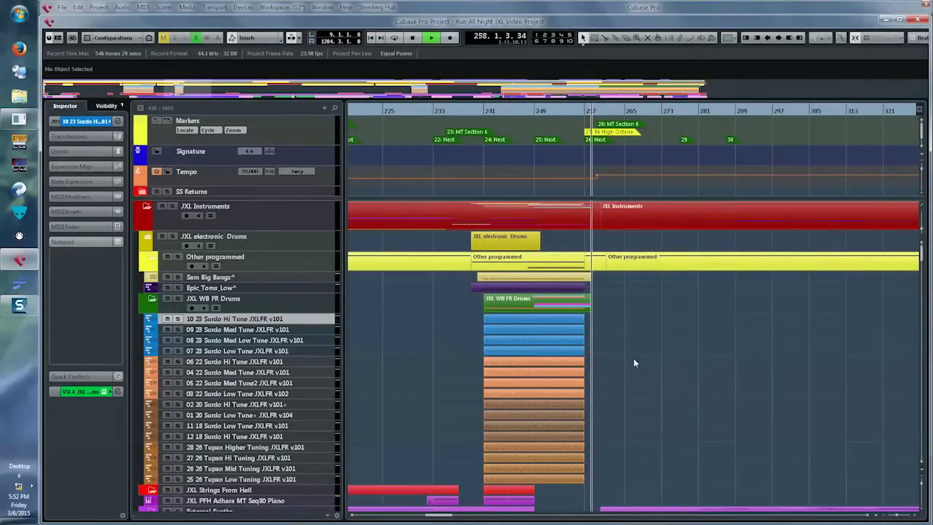
Refresh the tracks shown around bar 261 and point out the EWP Vlc Stacc, EWP CBS Spicc and JXL Crossing Jordan Diva 1 parts.
{"action": "key", "text": "ctrl+alt+v"}
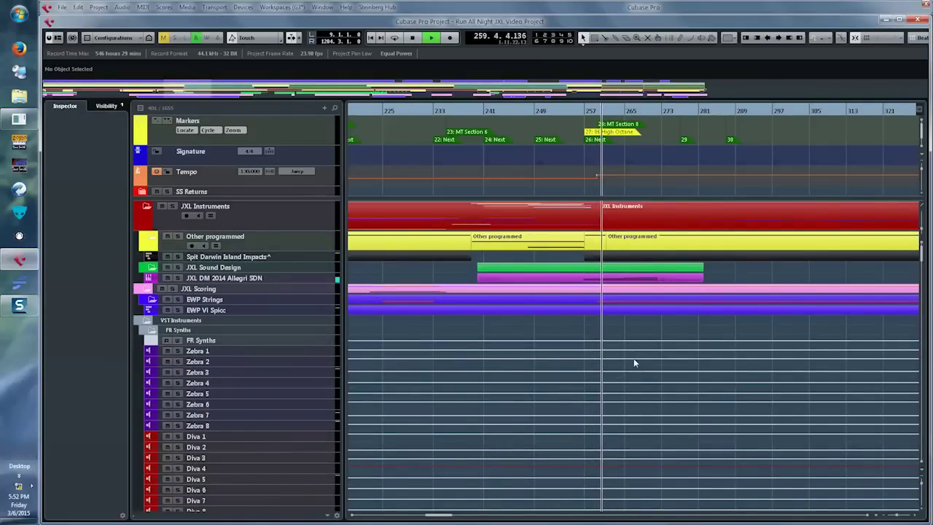
{"action": "key", "text": "ctrl+alt+v"}
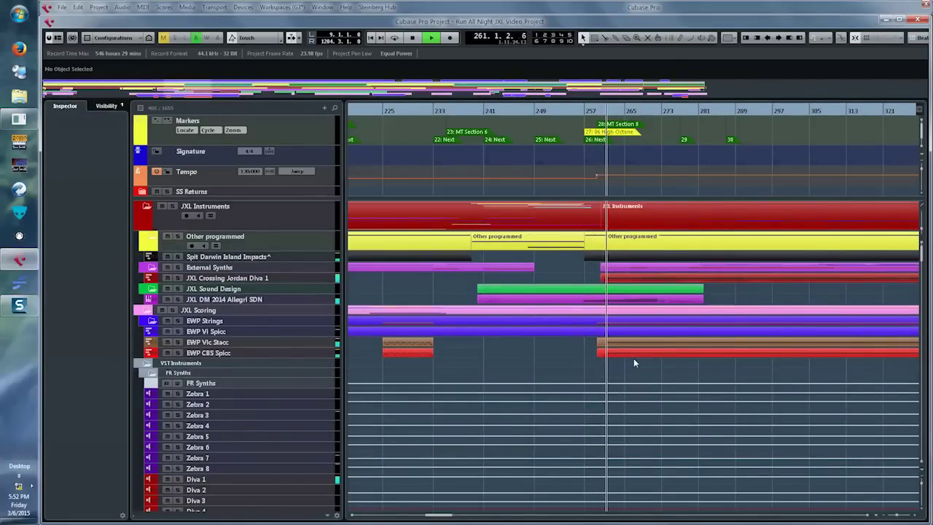
{"action": "scroll", "coordinate": [634, 362], "scroll_direction": "right", "scroll_amount": 3}
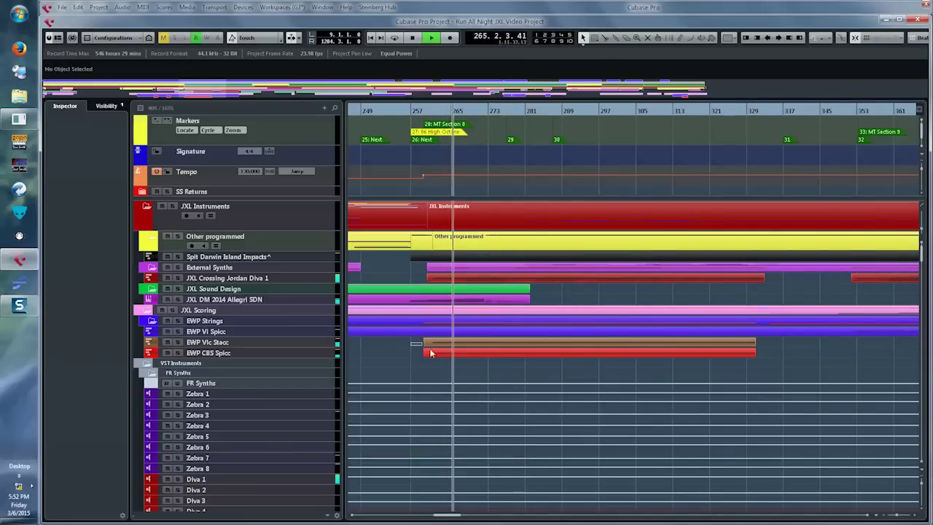
{"action": "left_click_drag", "start_coordinate": [410, 346], "coordinate": [454, 357]}
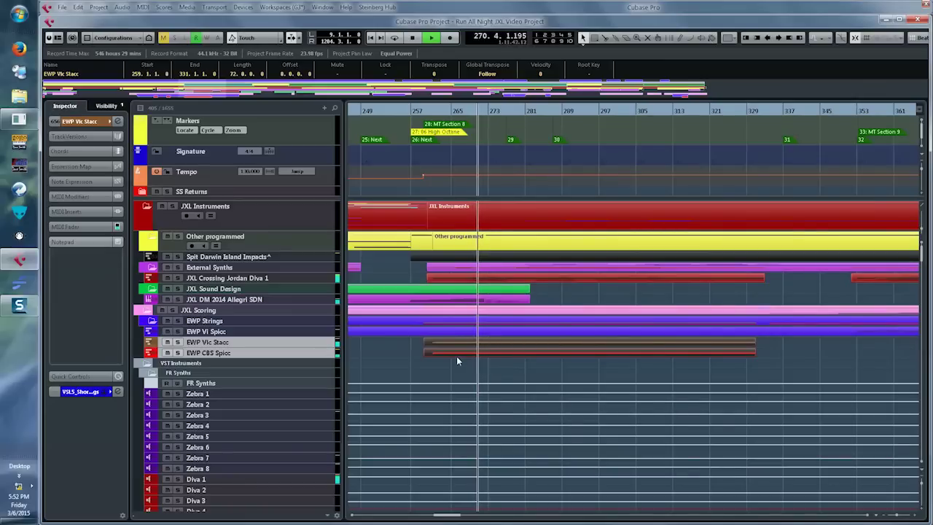
{"action": "left_click", "coordinate": [497, 282]}
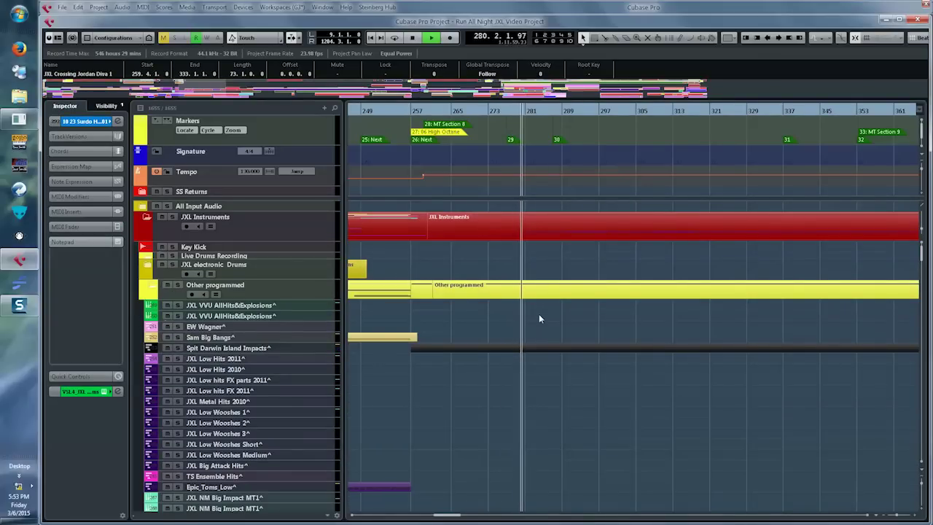
Show the tracks playing around bar 281 and open the long JXL ARD Vark Seq Diva 4 part in the Key Editor with all used controllers.
{"action": "key", "text": "alt+v"}
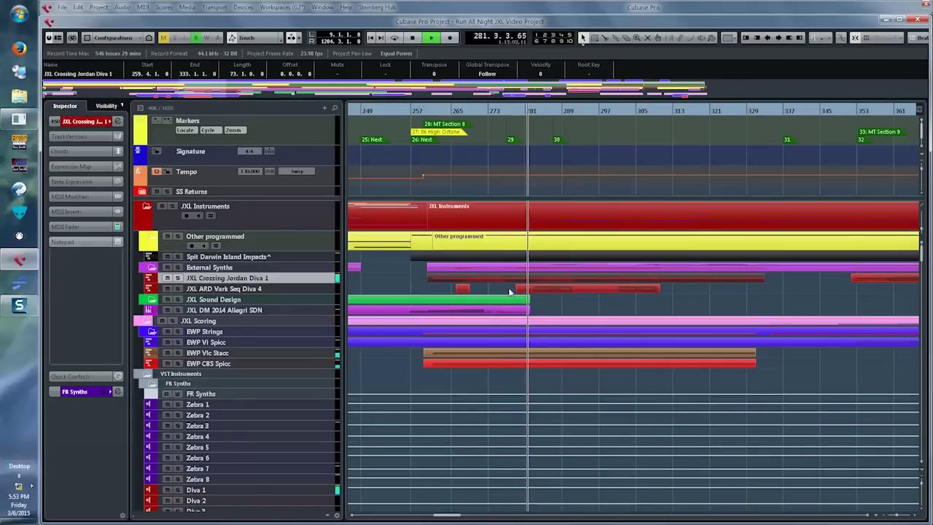
{"action": "left_click", "coordinate": [525, 289]}
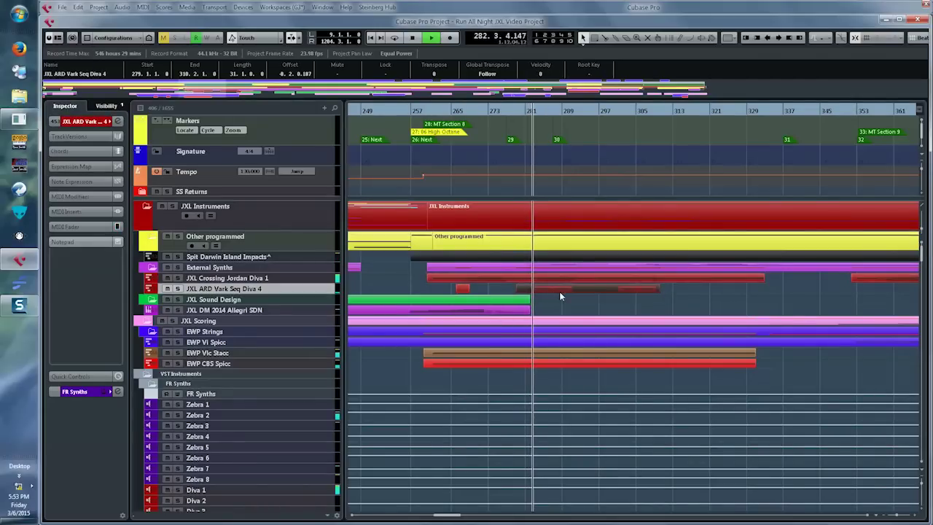
{"action": "double_click", "coordinate": [560, 292]}
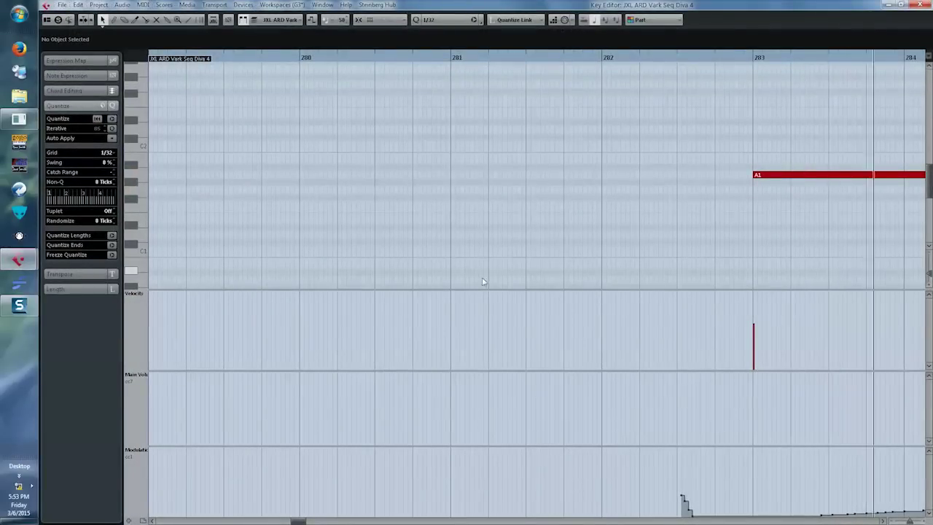
{"action": "left_click", "coordinate": [143, 521]}
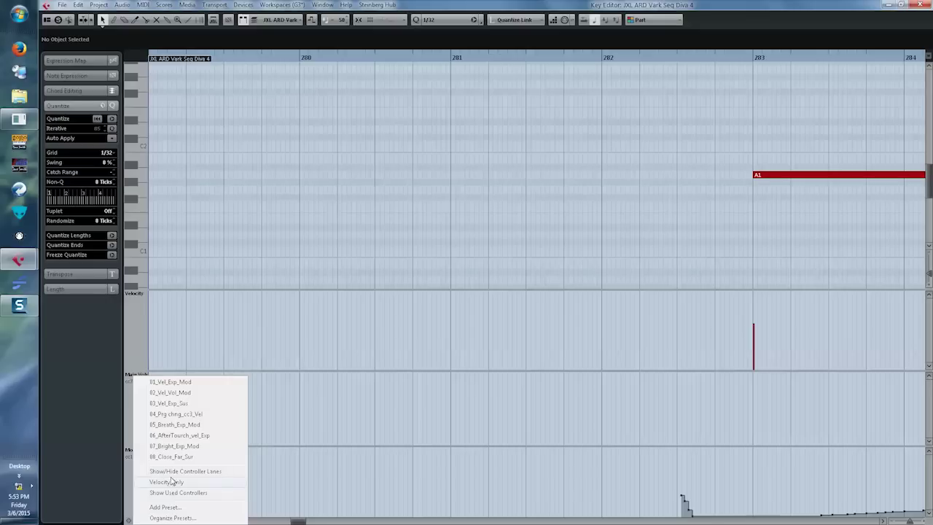
{"action": "left_click", "coordinate": [172, 492]}
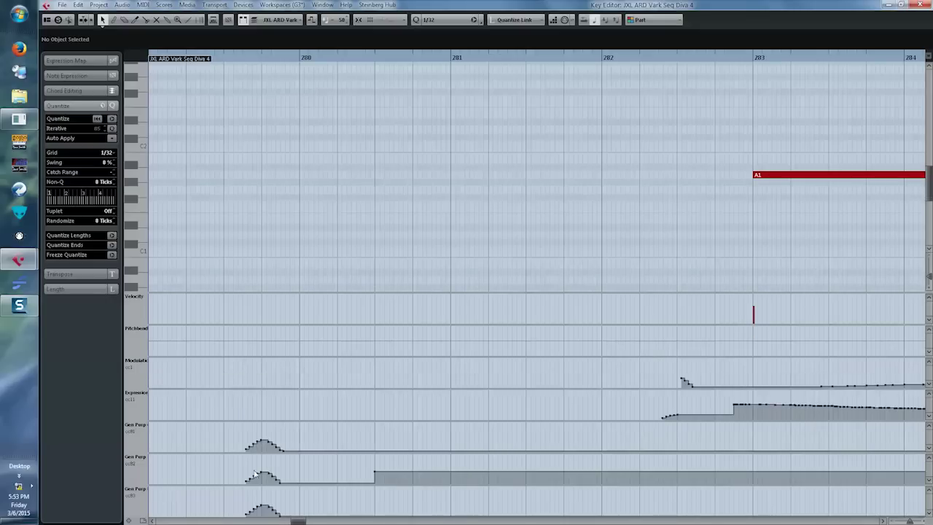
Fit the whole Diva 4 part into the time range, examine its two A1 notes and their controller curves, and close the Key Editor.
{"action": "scroll", "coordinate": [514, 210], "scroll_direction": "right", "scroll_amount": 4}
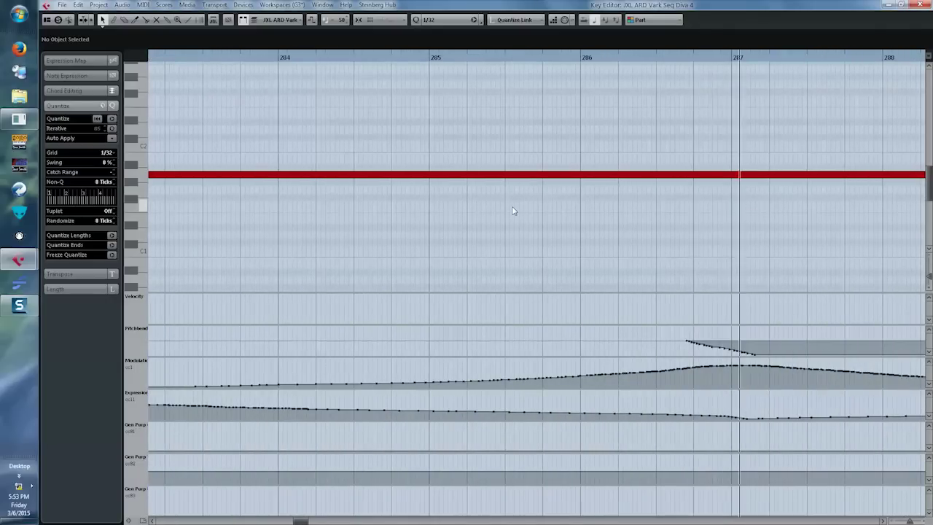
{"action": "key", "text": "g"}
{"action": "key", "text": "g"}
{"action": "key", "text": "g"}
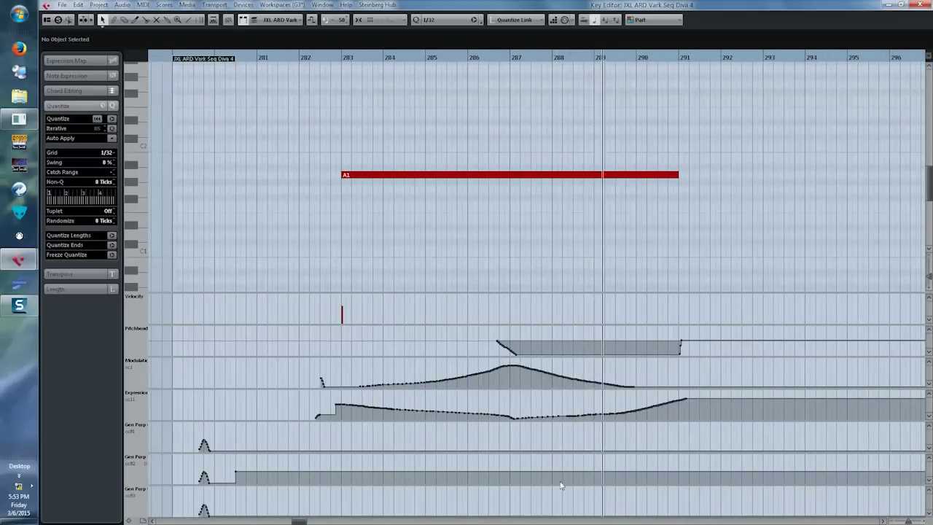
{"action": "key", "text": "g"}
{"action": "key", "text": "g"}
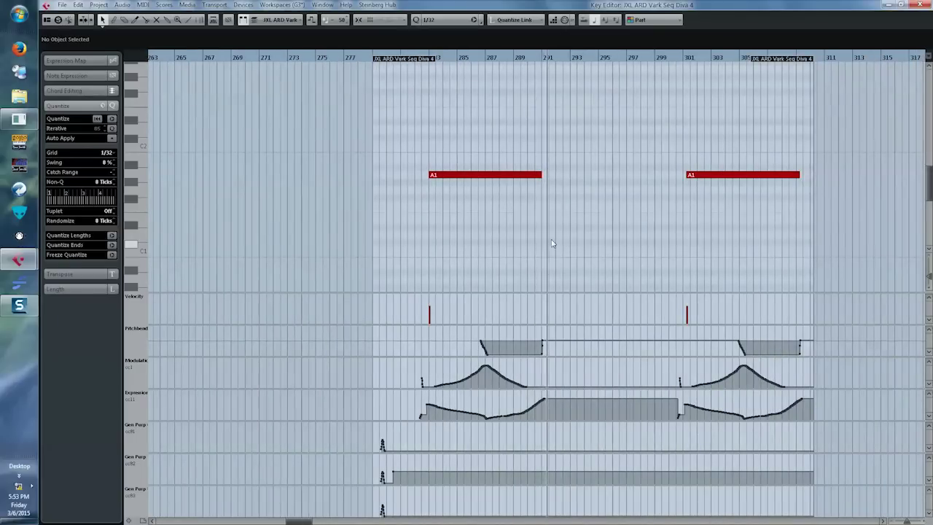
{"action": "key", "text": "g"}
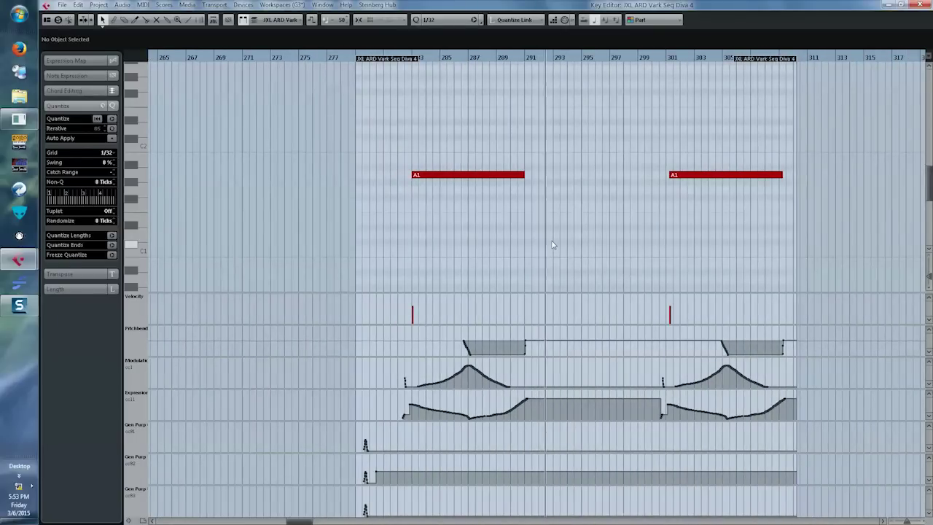
{"action": "key", "text": "Return"}
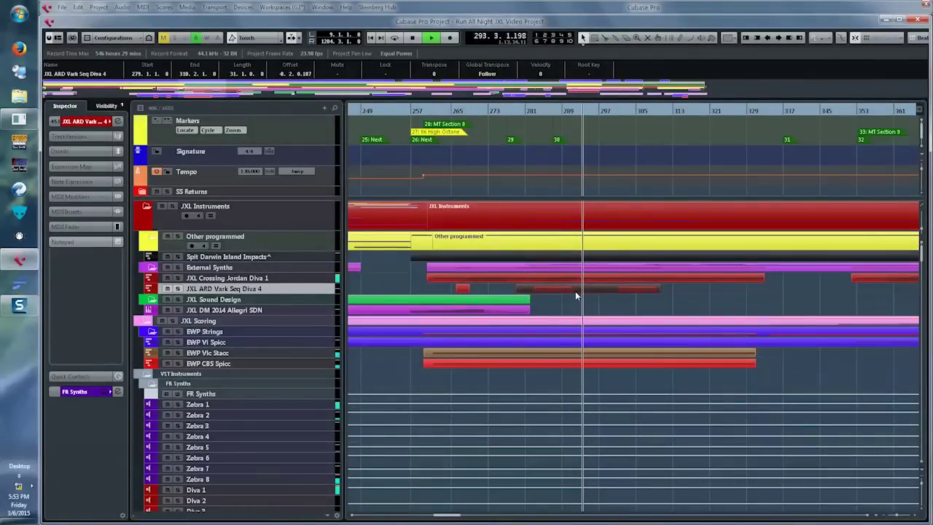
Show the tracks playing around bar 294 and point out the JXL BASS 18 Balloon Zebra 1 part.
{"action": "key", "text": "alt+v"}
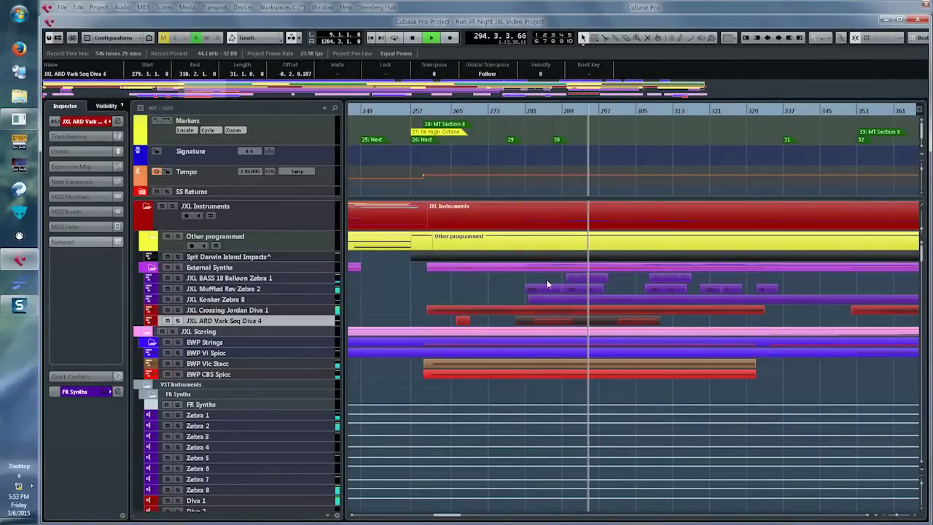
{"action": "left_click", "coordinate": [582, 277]}
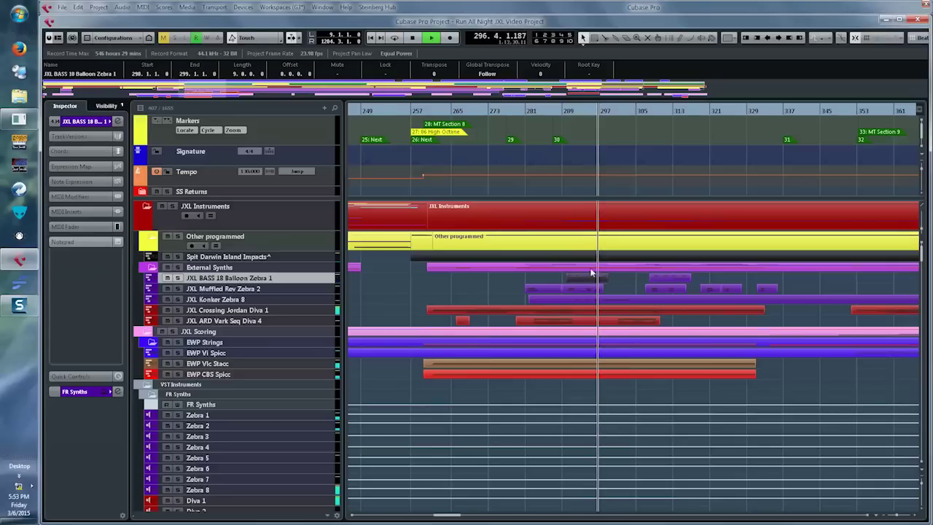
{"action": "scroll", "coordinate": [615, 280], "scroll_direction": "right", "scroll_amount": 2}
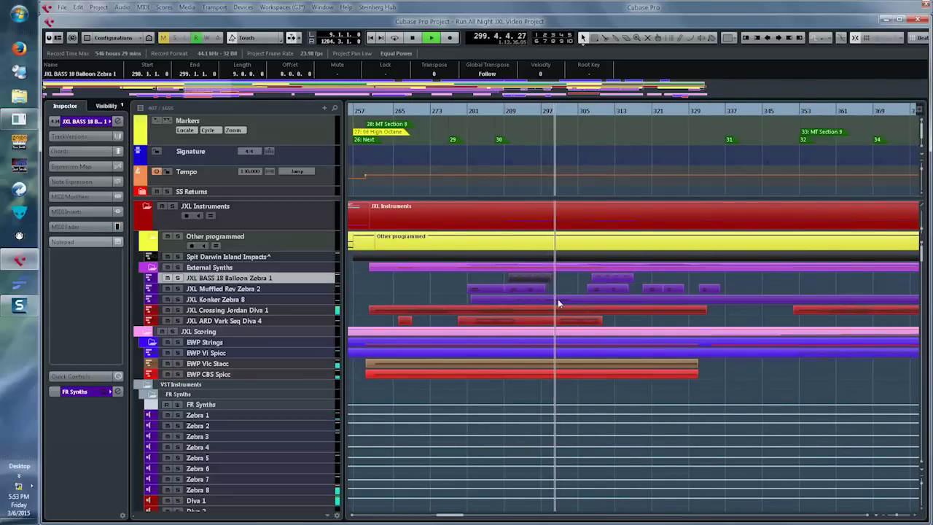
Refresh the tracks shown around bar 301 and open the EWP Vlc Stacc and EWP CBS Spicc parts together in the Key Editor without controller lanes.
{"action": "key", "text": "Delete"}
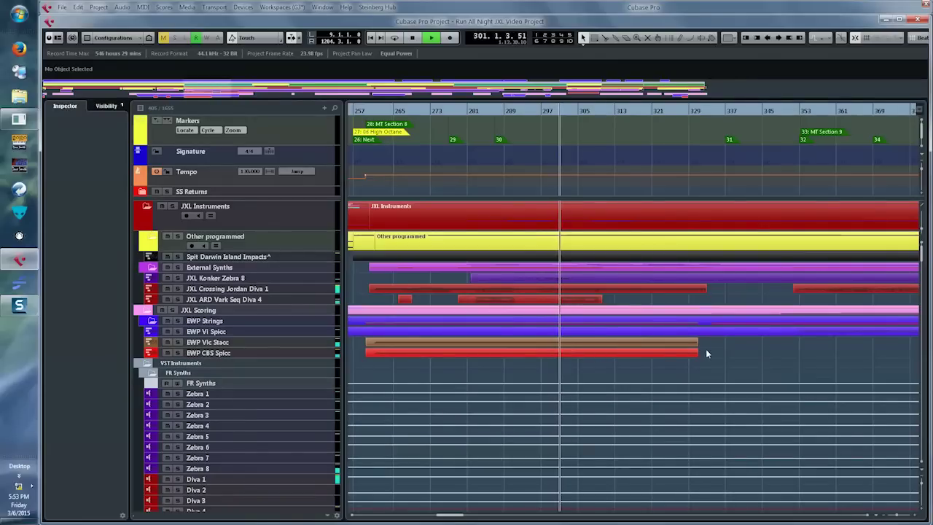
{"action": "left_click_drag", "start_coordinate": [700, 356], "coordinate": [681, 341]}
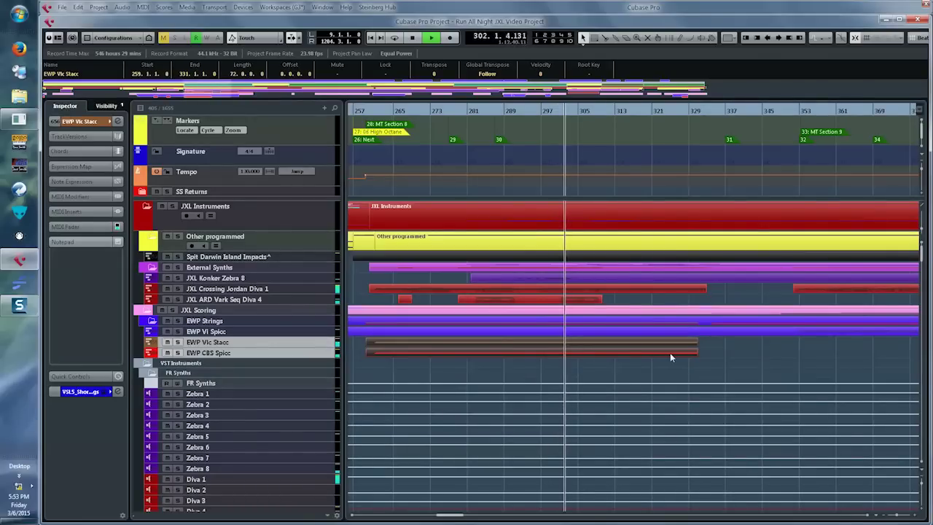
{"action": "double_click", "coordinate": [670, 354]}
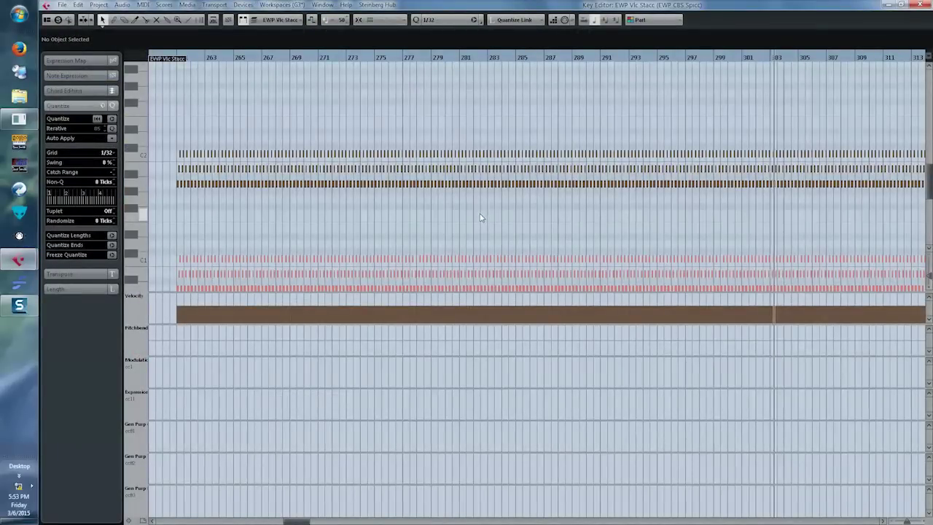
{"action": "right_click", "coordinate": [170, 477]}
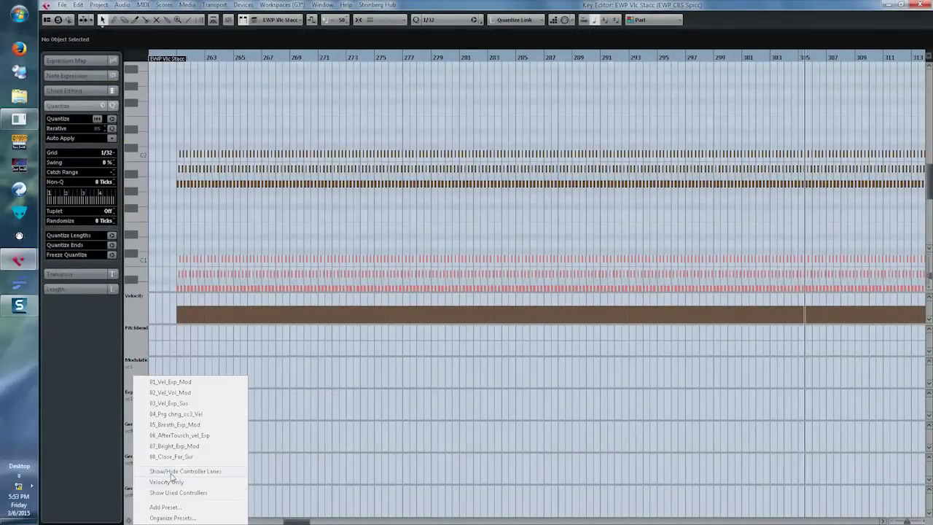
{"action": "left_click", "coordinate": [171, 472]}
Magnify the repeating cello and bass notes until their pitches are readable, widen the view to the parts' end, and close the Key Editor.
{"action": "key", "text": "h"}
{"action": "key", "text": "h"}
{"action": "key", "text": "h"}
{"action": "key", "text": "h"}
{"action": "key", "text": "h"}
{"action": "key", "text": "h"}
{"action": "key", "text": "h"}
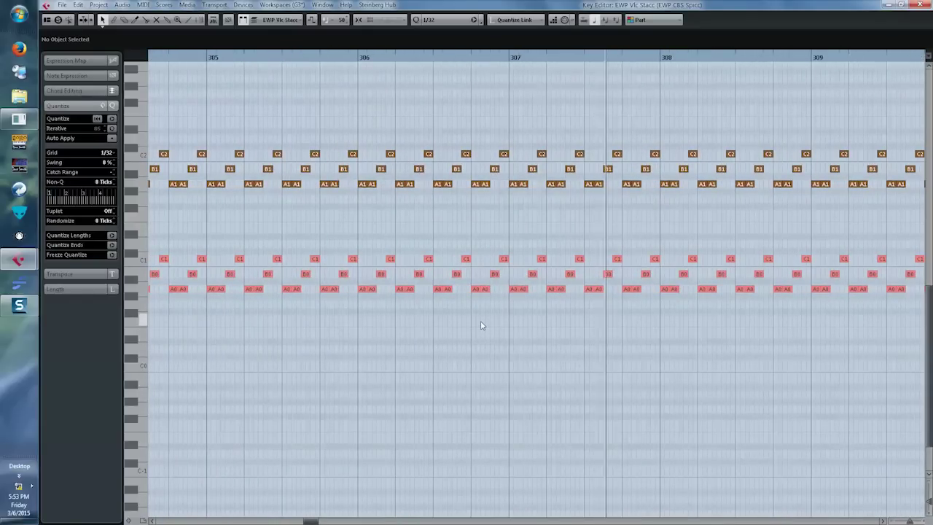
{"action": "key", "text": "g"}
{"action": "key", "text": "g"}
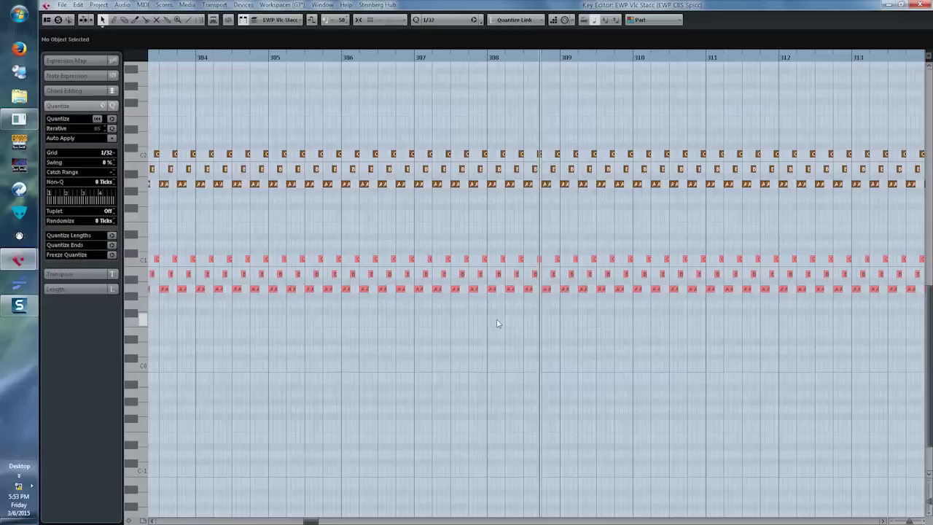
{"action": "key", "text": "g"}
{"action": "key", "text": "g"}
{"action": "key", "text": "g"}
{"action": "key", "text": "g"}
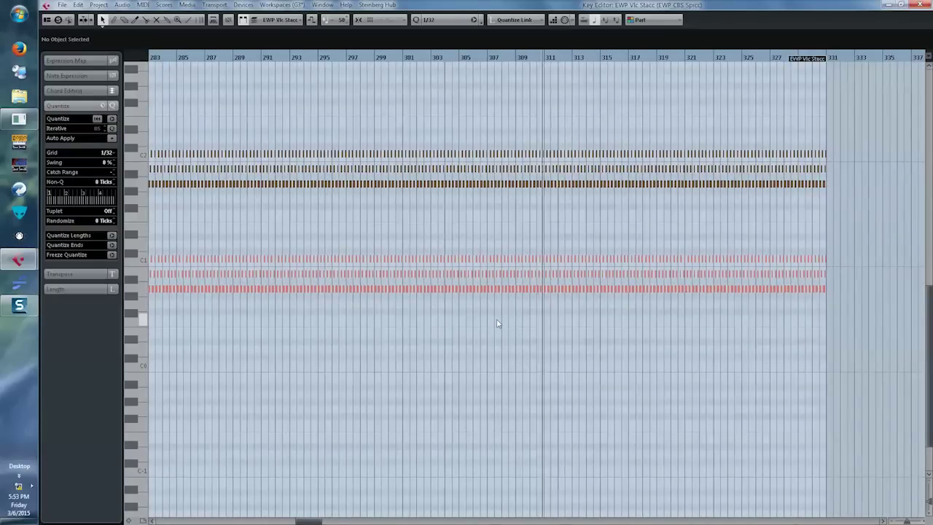
{"action": "key", "text": "Escape"}
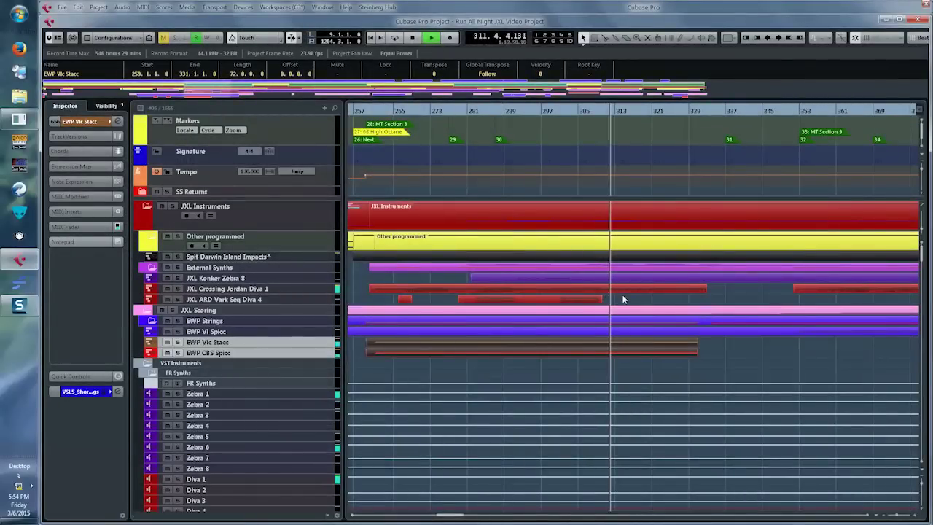
Show the tracks playing around bar 313 and open the first Perq High 1 Zebra 6 part in the Key Editor, magnified to single notes.
{"action": "key", "text": "ctrl+alt+v"}
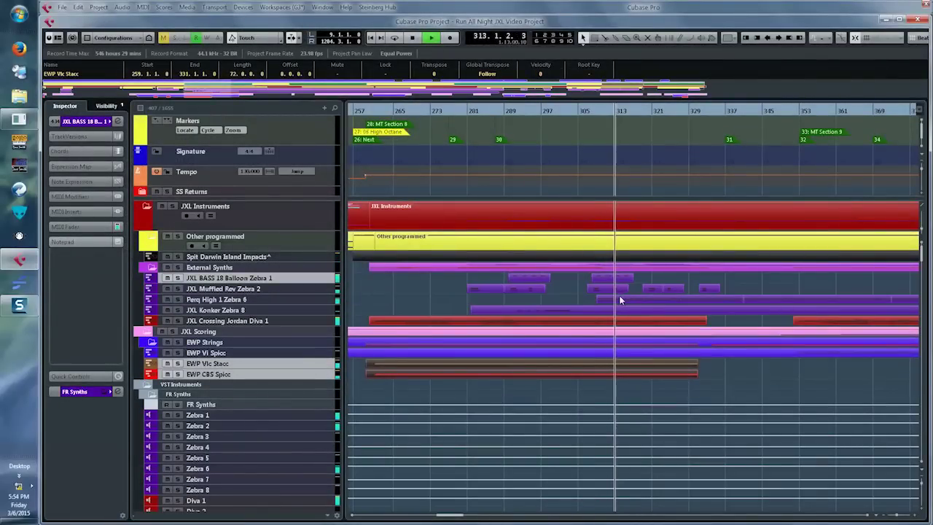
{"action": "left_click", "coordinate": [582, 298]}
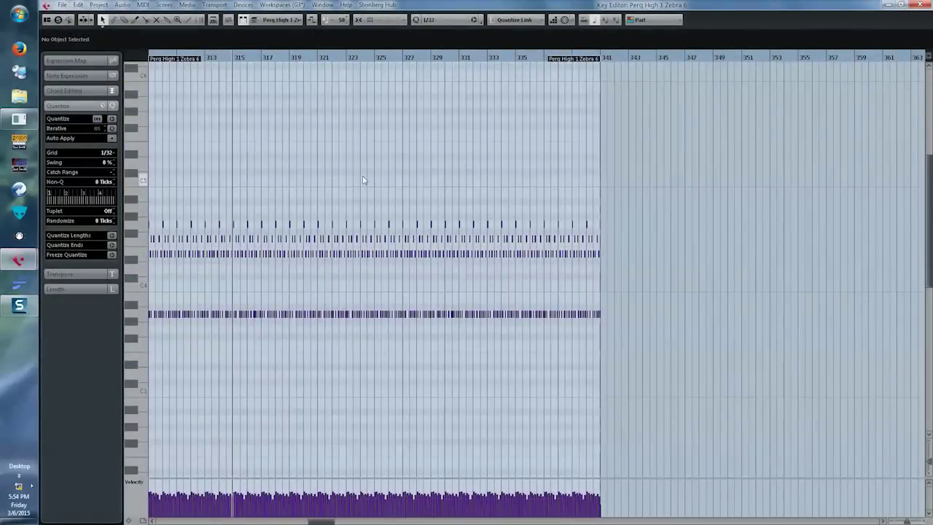
{"action": "scroll", "coordinate": [433, 187], "scroll_direction": "left", "scroll_amount": 4}
{"action": "key", "text": "h"}
{"action": "key", "text": "h"}
{"action": "key", "text": "h"}
{"action": "key", "text": "h"}
{"action": "key", "text": "h"}
{"action": "key", "text": "h"}
{"action": "key", "text": "h"}
{"action": "key", "text": "h"}
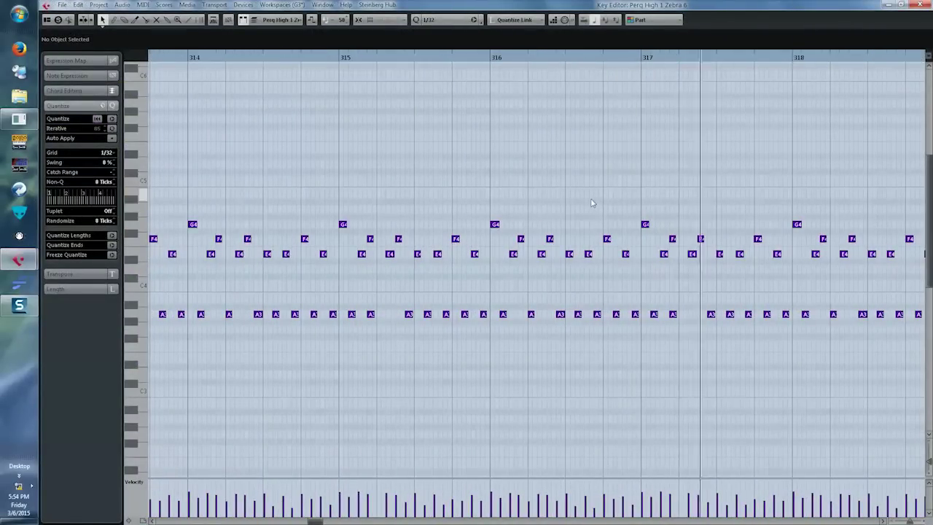
Examine the Perq High 1 Zebra 6 pattern at wider and closer time ranges up to bar 323, and close the Key Editor.
{"action": "key", "text": "g"}
{"action": "key", "text": "g"}
{"action": "key", "text": "g"}
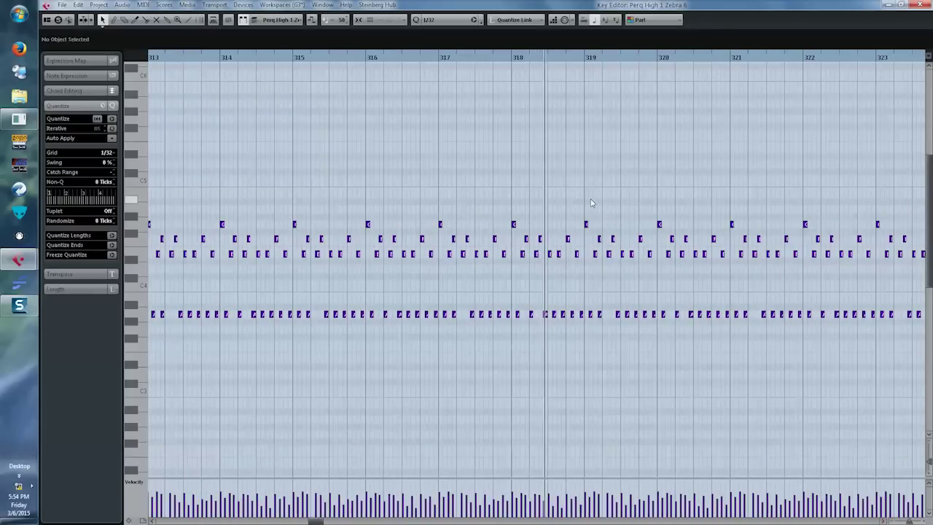
{"action": "key", "text": "g"}
{"action": "key", "text": "g"}
{"action": "key", "text": "g"}
{"action": "key", "text": "g"}
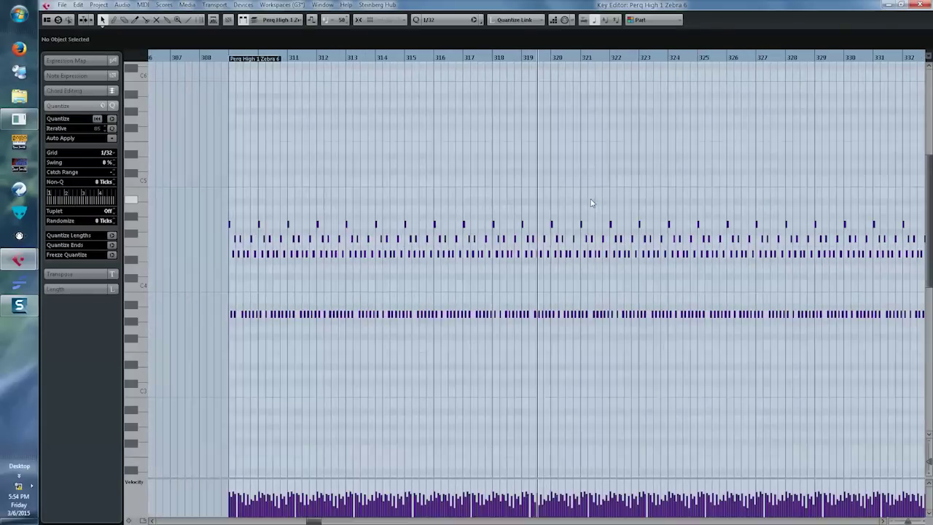
{"action": "key", "text": "h"}
{"action": "key", "text": "h"}
{"action": "key", "text": "h"}
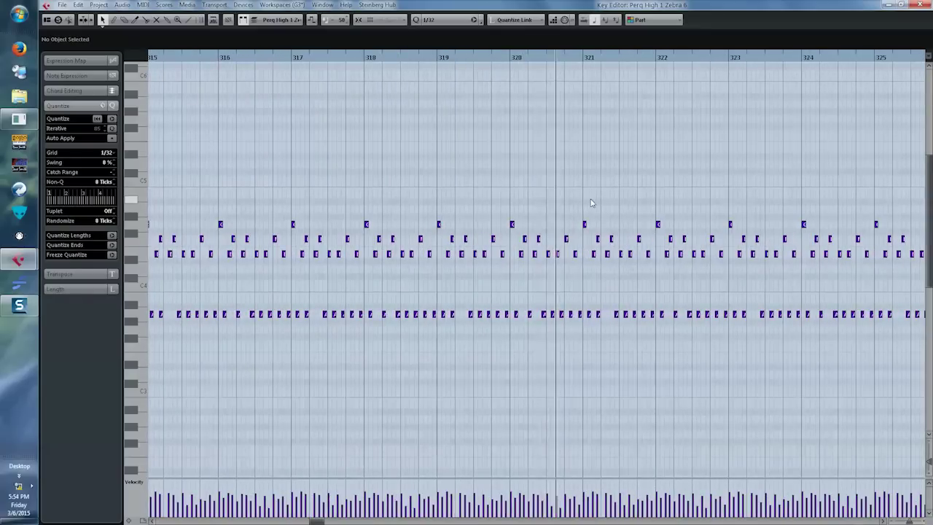
{"action": "key", "text": "h"}
{"action": "key", "text": "h"}
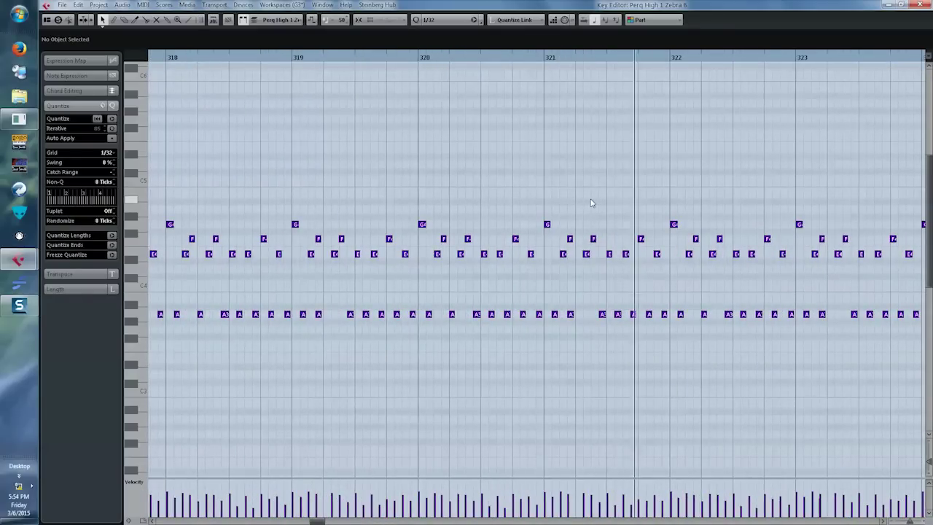
{"action": "key", "text": "g"}
{"action": "key", "text": "g"}
{"action": "key", "text": "g"}
{"action": "key", "text": "g"}
{"action": "key", "text": "g"}
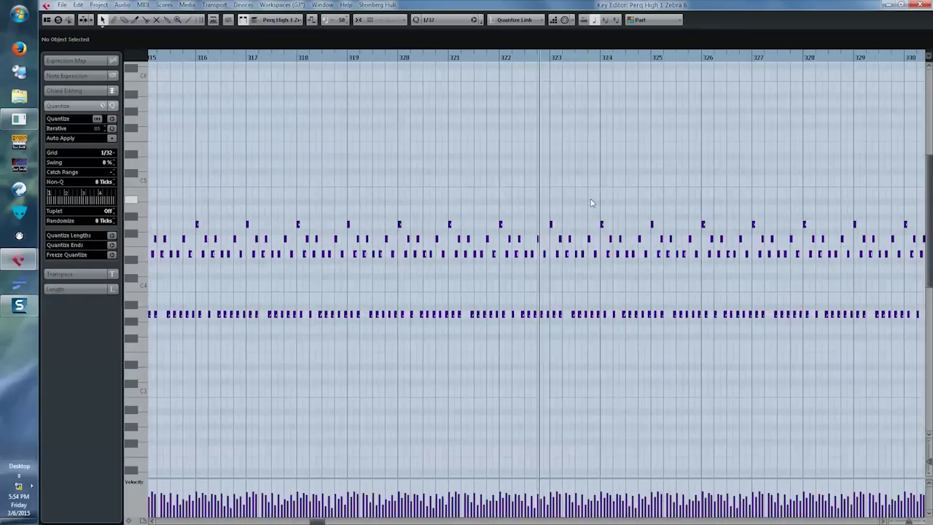
{"action": "key", "text": "Escape"}
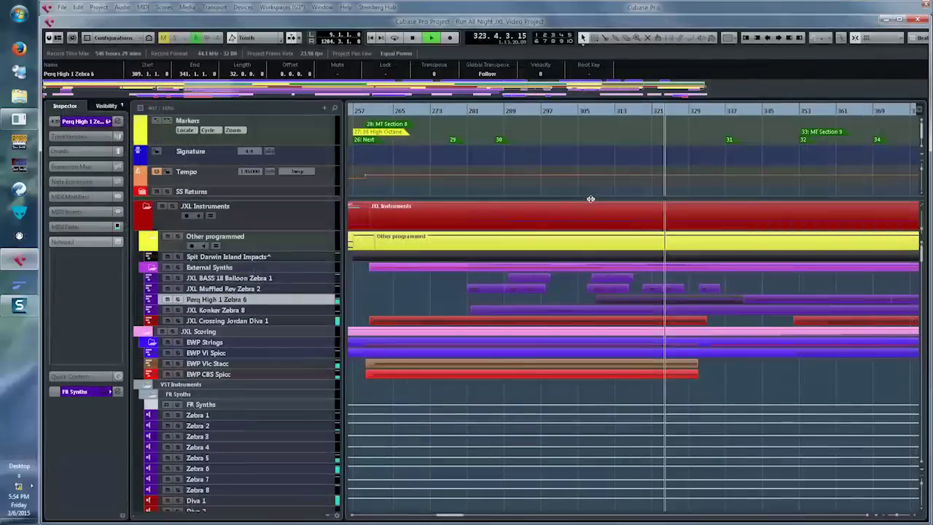
Set the locators from bar 324 to the Start Emo Piece 1 marker at bar 436 and show only tracks with parts between them.
{"action": "left_click", "coordinate": [743, 283]}
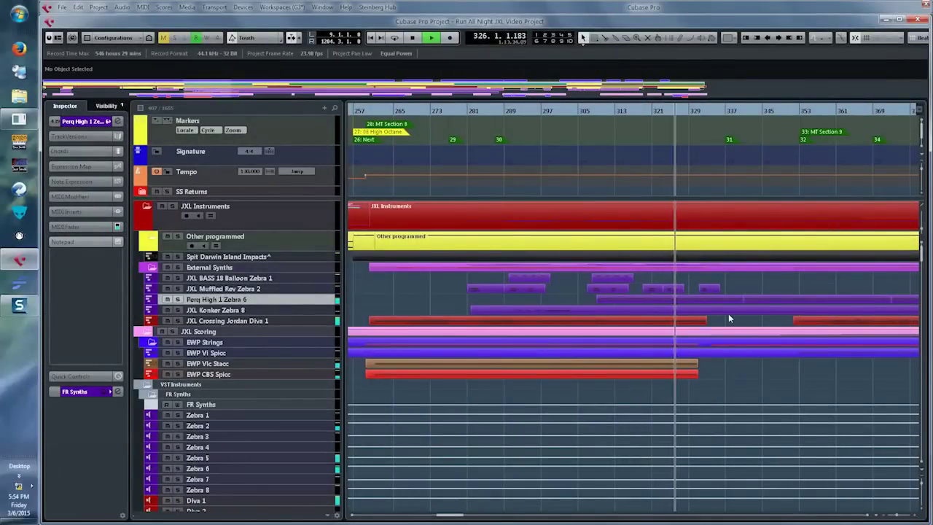
{"action": "scroll", "coordinate": [726, 319], "scroll_direction": "right", "scroll_amount": 3}
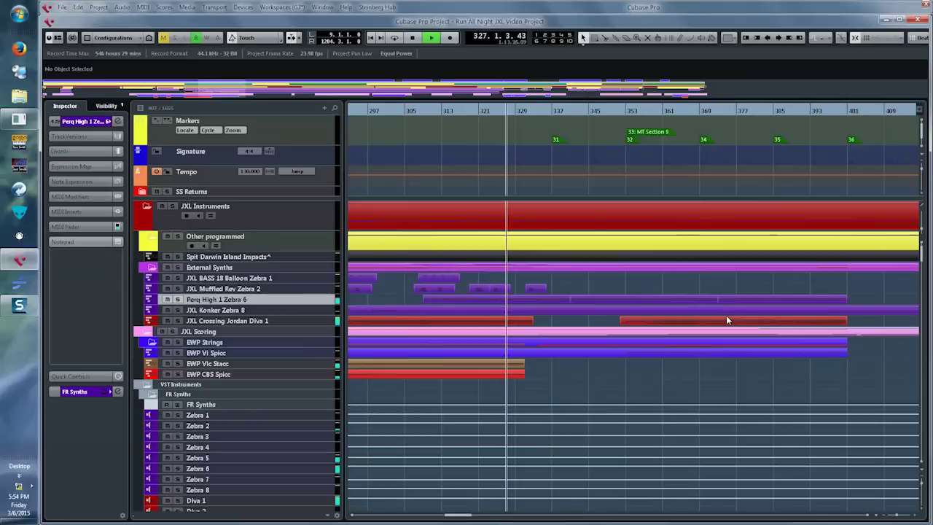
{"action": "left_click", "coordinate": [496, 112], "text": "ctrl"}
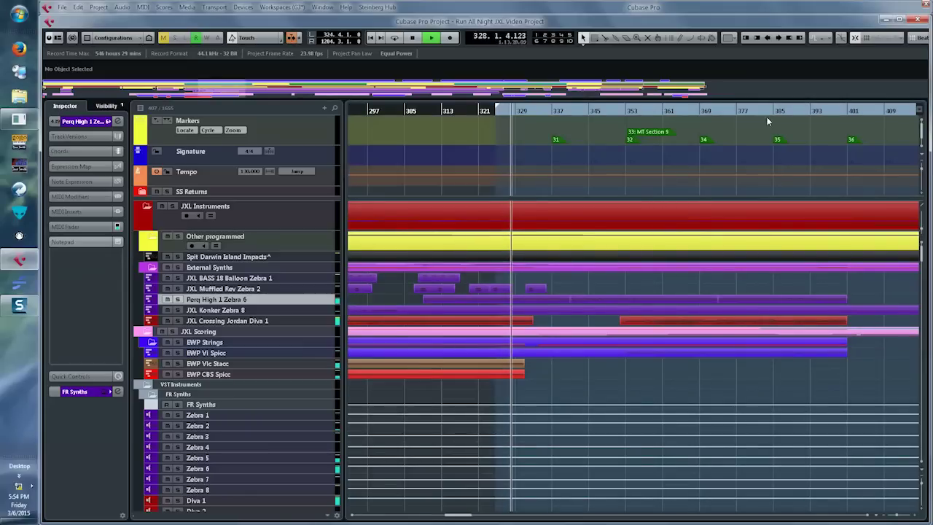
{"action": "scroll", "coordinate": [740, 197], "scroll_direction": "down", "scroll_amount": 2}
{"action": "scroll", "coordinate": [741, 194], "scroll_direction": "down", "scroll_amount": 1}
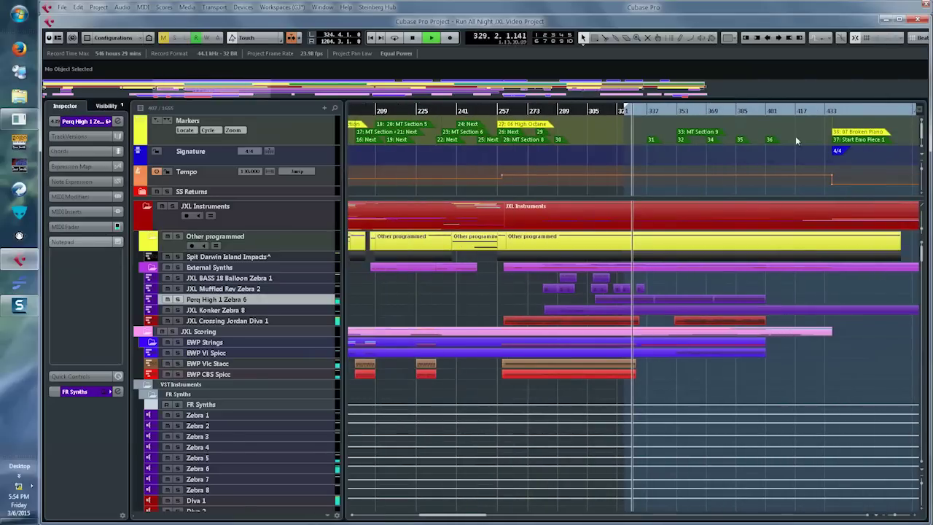
{"action": "left_click", "coordinate": [832, 111], "text": "alt"}
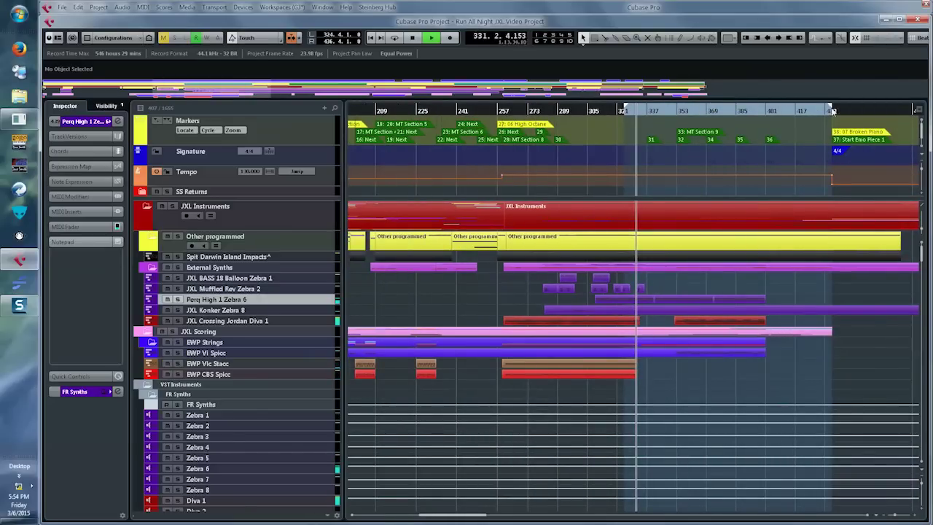
{"action": "key", "text": "ctrl+alt+l"}
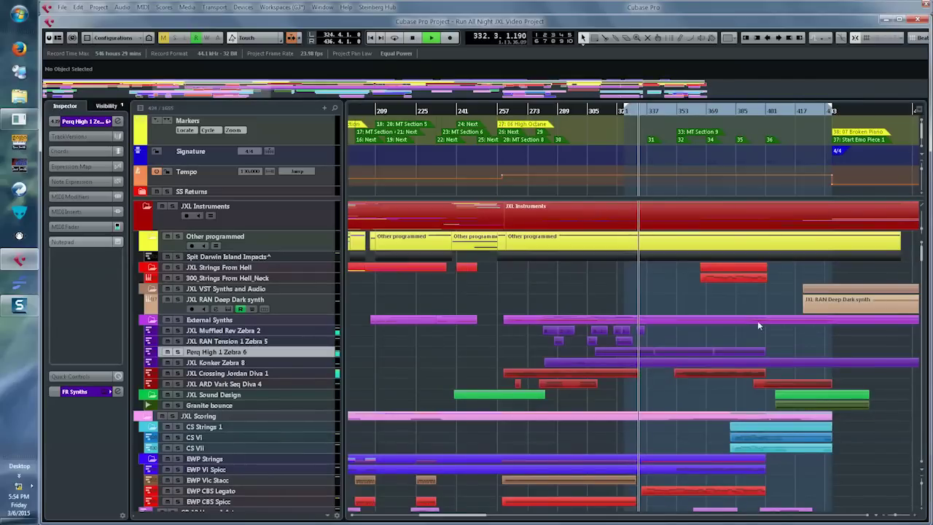
Examine the synth, string and brass parts between bars 329 and 433, pointing out the EWP CBS Legato part.
{"action": "key", "text": "h"}
{"action": "key", "text": "h"}
{"action": "key", "text": "h"}
{"action": "key", "text": "h"}
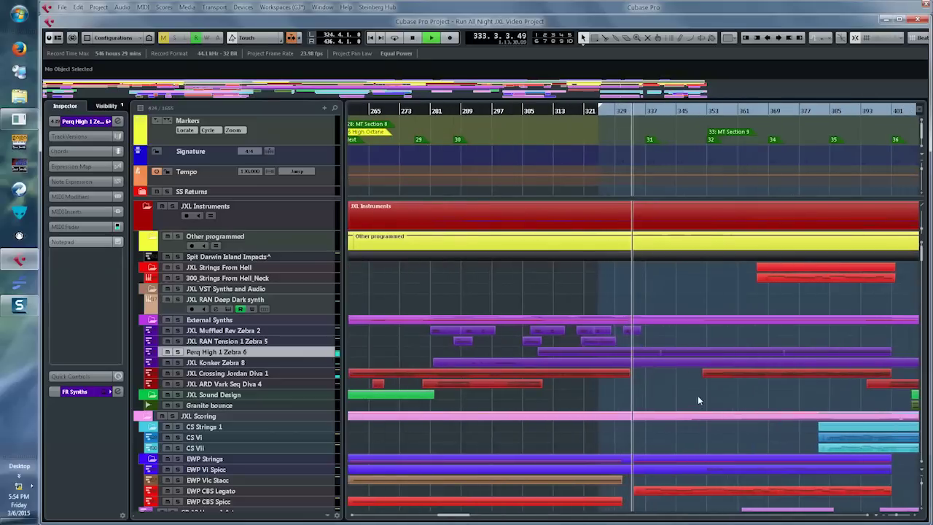
{"action": "scroll", "coordinate": [697, 397], "scroll_direction": "right", "scroll_amount": 2}
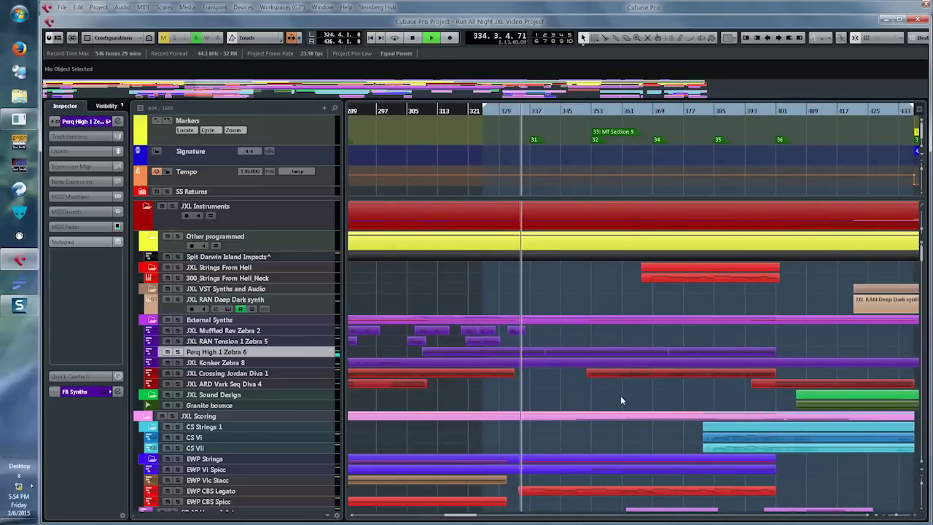
{"action": "scroll", "coordinate": [620, 396], "scroll_direction": "down", "scroll_amount": 3}
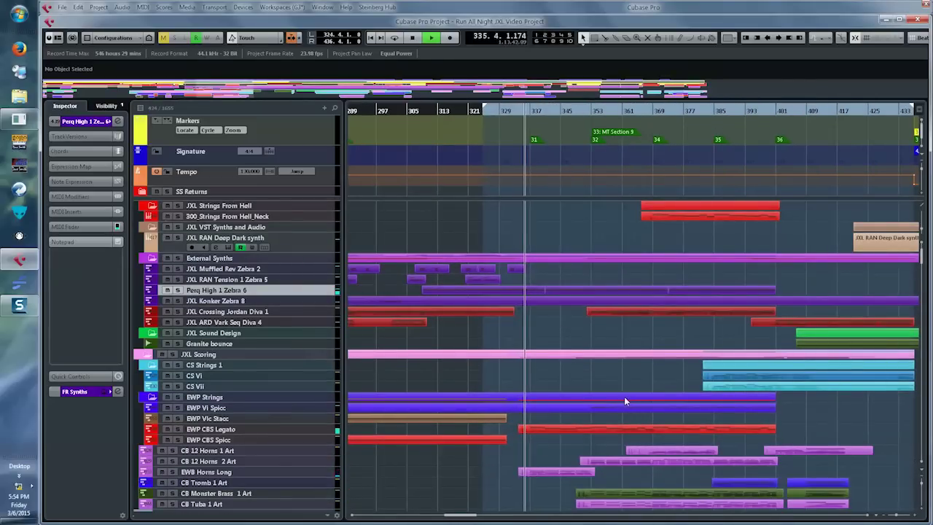
{"action": "scroll", "coordinate": [624, 396], "scroll_direction": "down", "scroll_amount": 3}
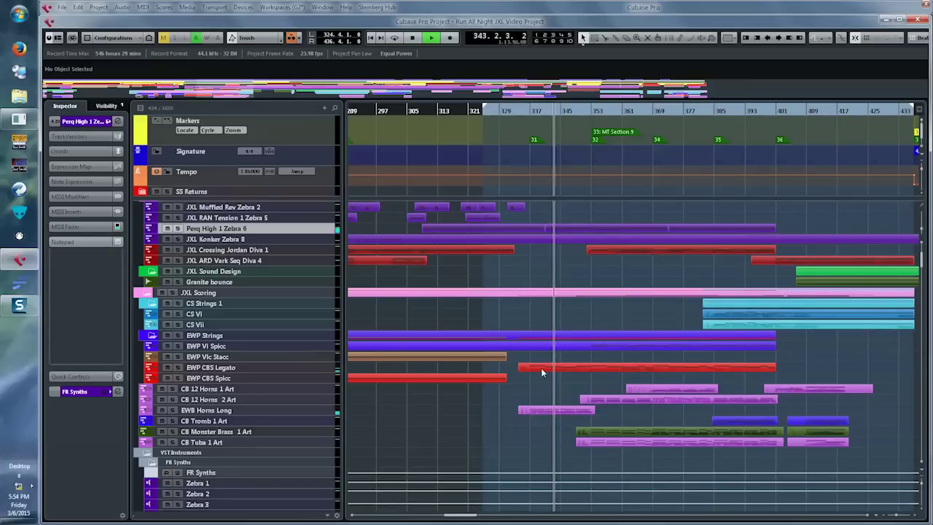
{"action": "left_click_drag", "start_coordinate": [530, 379], "coordinate": [579, 379]}
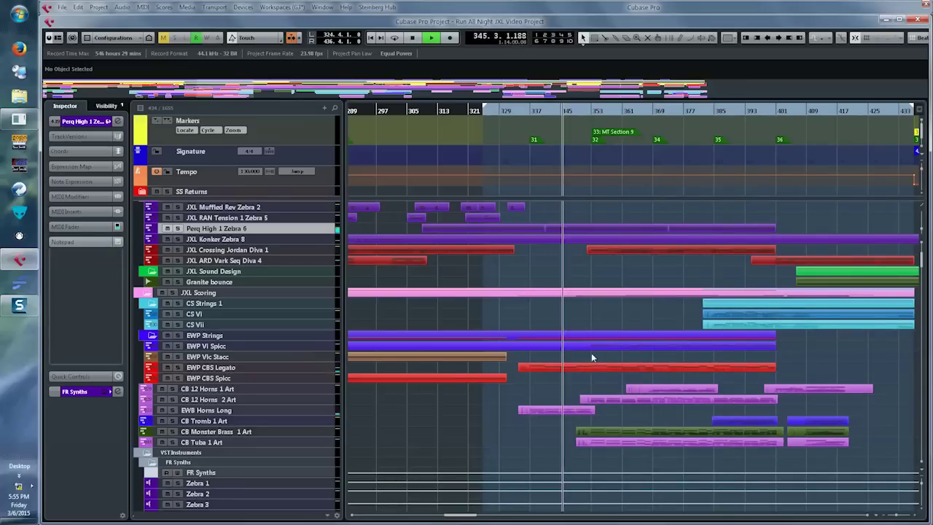
Open the long EWP Vi Spicc part in the Key Editor around bar 353 and hide its controller lanes.
{"action": "left_click", "coordinate": [627, 345]}
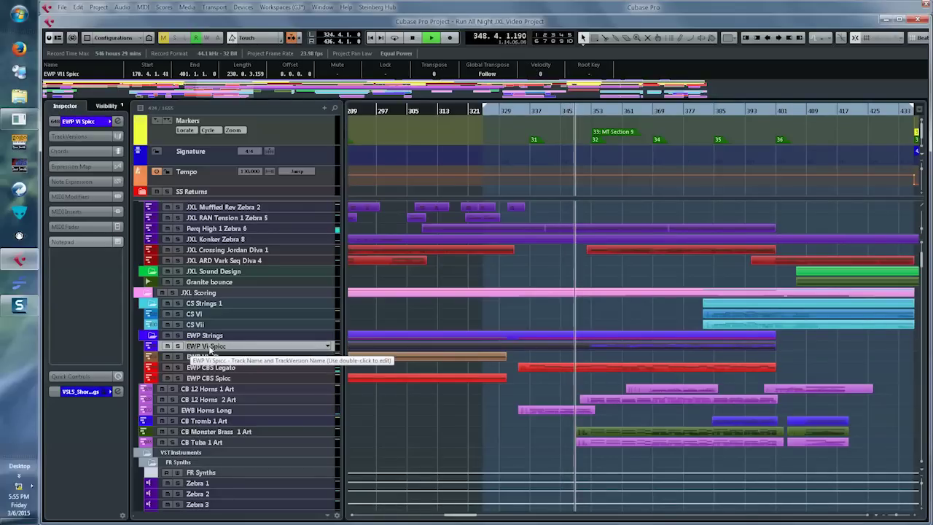
{"action": "key", "text": "Return"}
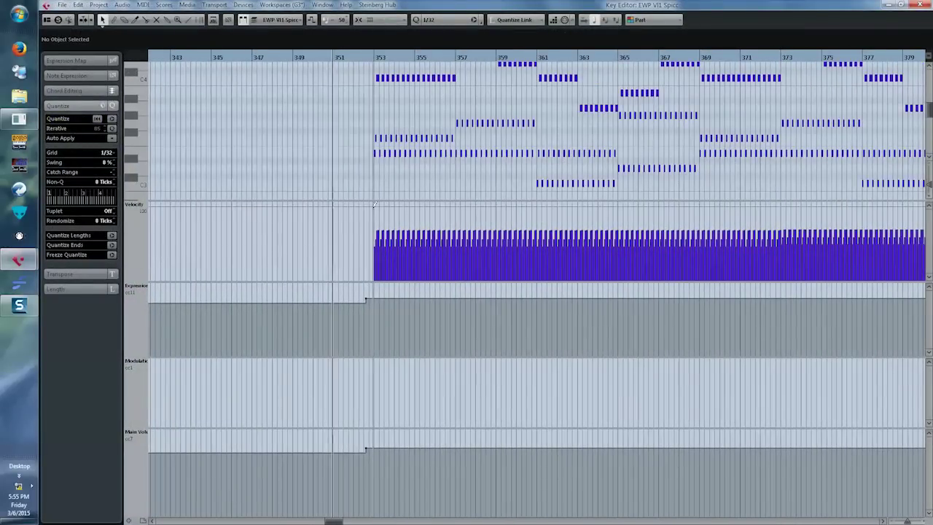
{"action": "left_click", "coordinate": [144, 520]}
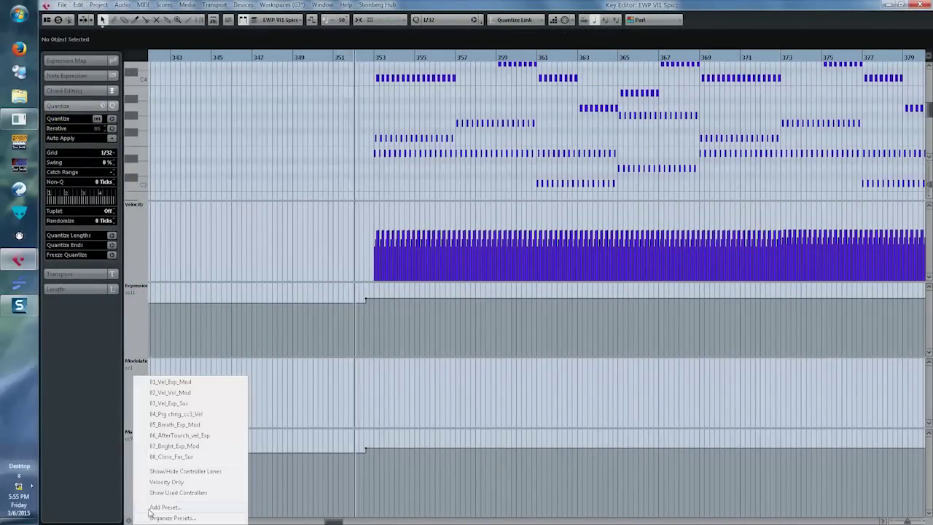
{"action": "left_click", "coordinate": [166, 474]}
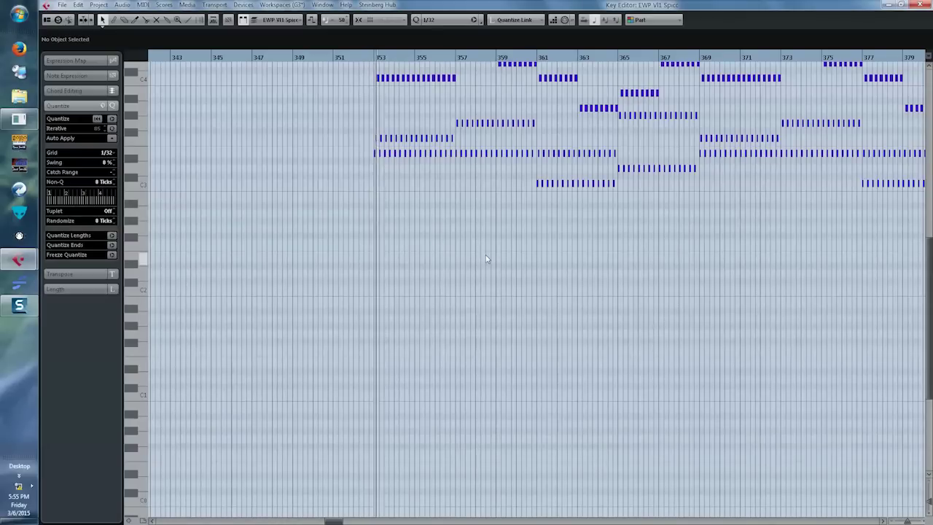
Examine the individual EWP Vi Spicc notes from bar 353 up close, through about bar 362.
{"action": "scroll", "coordinate": [487, 263], "scroll_direction": "up", "scroll_amount": 5}
{"action": "key", "text": "h"}
{"action": "key", "text": "h"}
{"action": "key", "text": "h"}
{"action": "key", "text": "h"}
{"action": "key", "text": "h"}
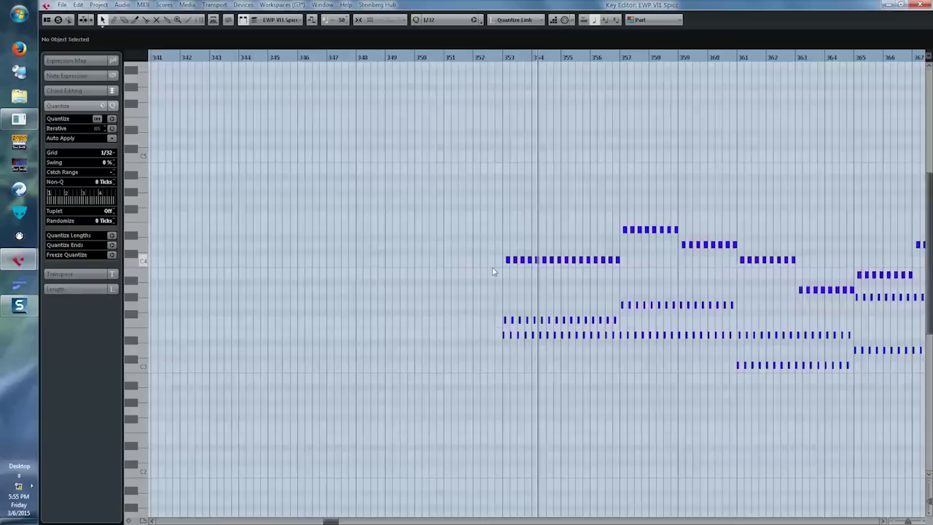
{"action": "key", "text": "h"}
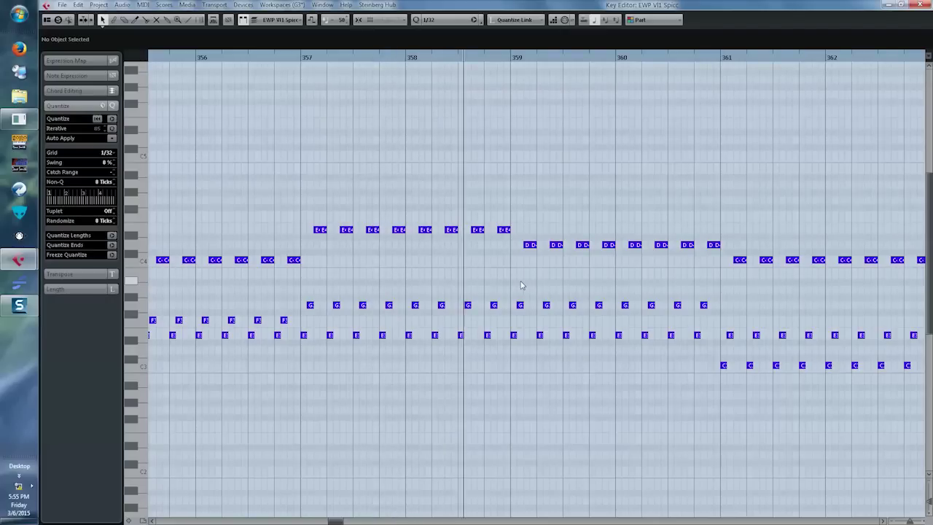
Examine the EWP Vi Spicc pattern over a wider range, about bars 354 to 380, and close the Key Editor.
{"action": "key", "text": "g"}
{"action": "key", "text": "g"}
{"action": "key", "text": "g"}
{"action": "key", "text": "g"}
{"action": "key", "text": "g"}
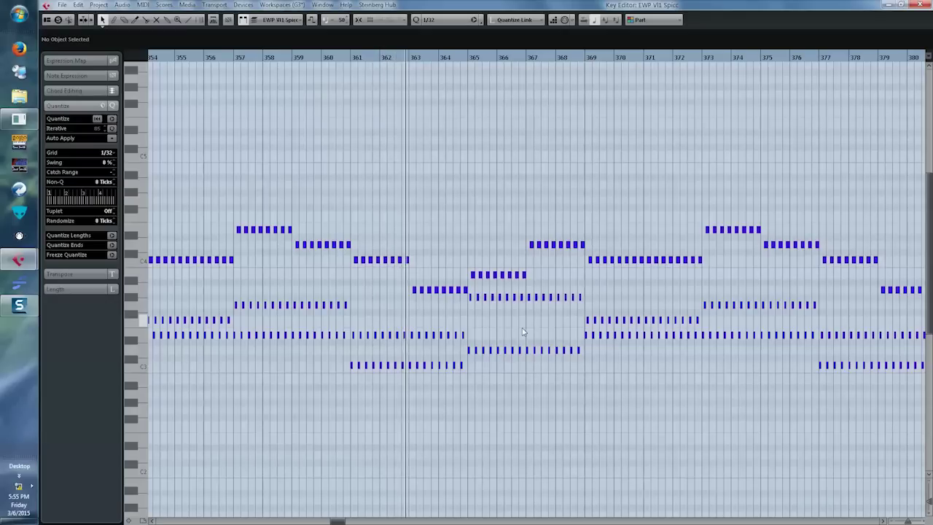
{"action": "key", "text": "Return"}
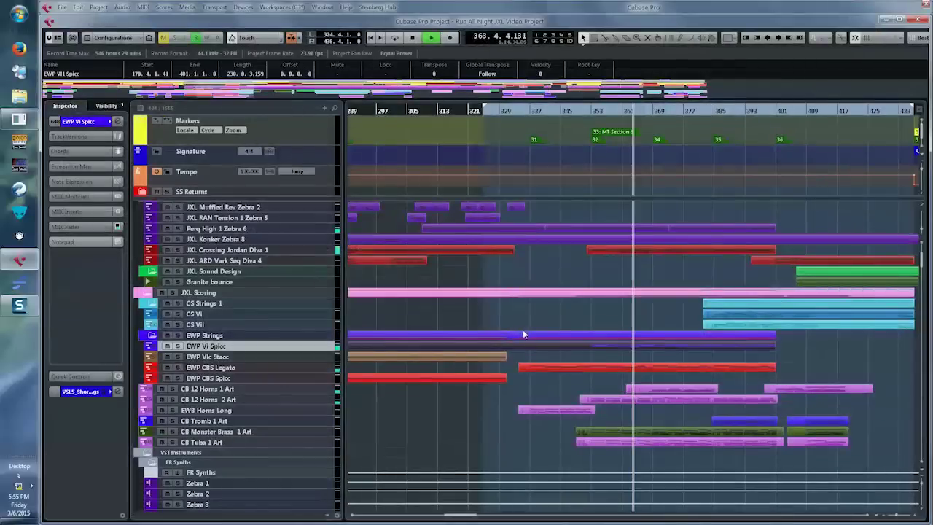
Open the EWP Vi Spicc and EWP CBS Legato parts together in the Key Editor, compare their registers from bar 353, and close it.
{"action": "left_click", "coordinate": [621, 369]}
{"action": "key", "text": "Return"}
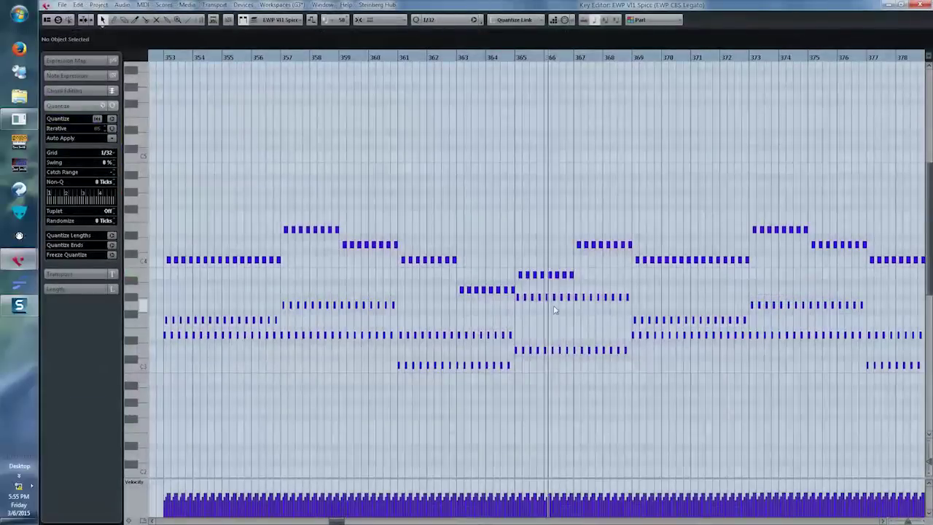
{"action": "scroll", "coordinate": [555, 309], "scroll_direction": "down", "scroll_amount": 3}
{"action": "scroll", "coordinate": [555, 310], "scroll_direction": "up", "scroll_amount": 3}
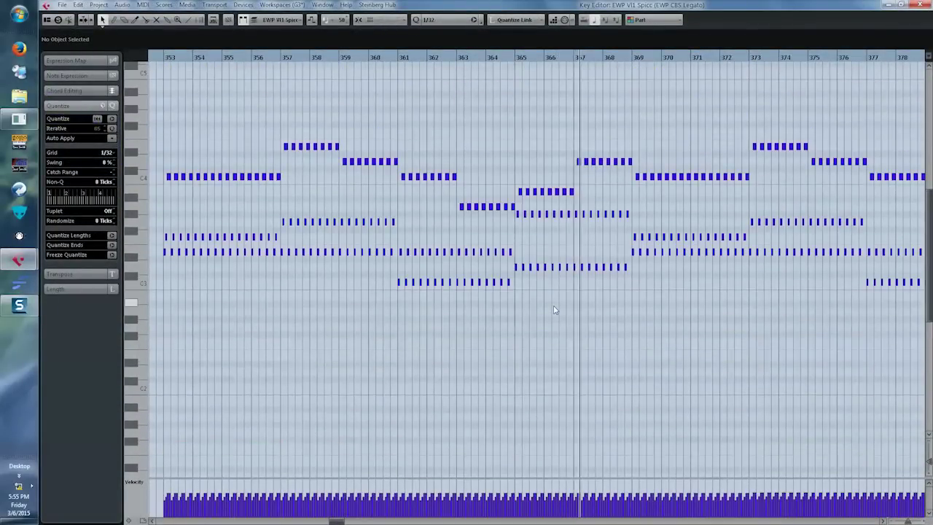
{"action": "scroll", "coordinate": [554, 310], "scroll_direction": "down", "scroll_amount": 3}
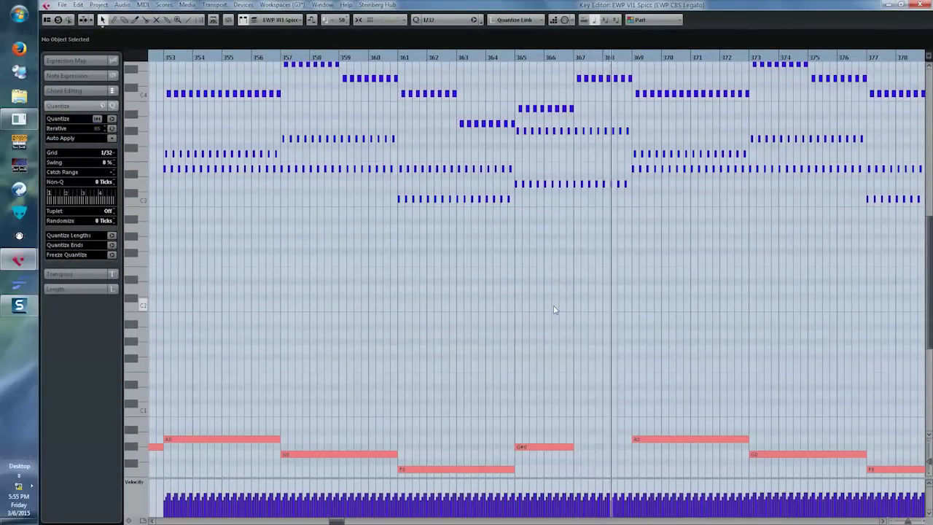
{"action": "scroll", "coordinate": [555, 309], "scroll_direction": "up", "scroll_amount": 3}
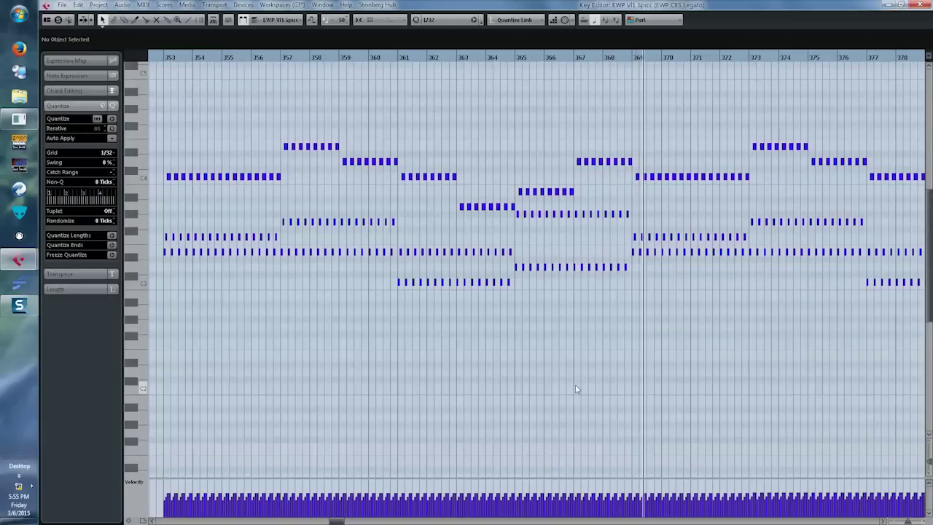
{"action": "key", "text": "Escape"}
Open the horn, trombone, Monster Brass and tuba parts together in the Key Editor and examine the CB 12 Horns 2 Art line around bar 369.
{"action": "left_click_drag", "start_coordinate": [551, 387], "coordinate": [743, 454]}
{"action": "double_click", "coordinate": [717, 441]}
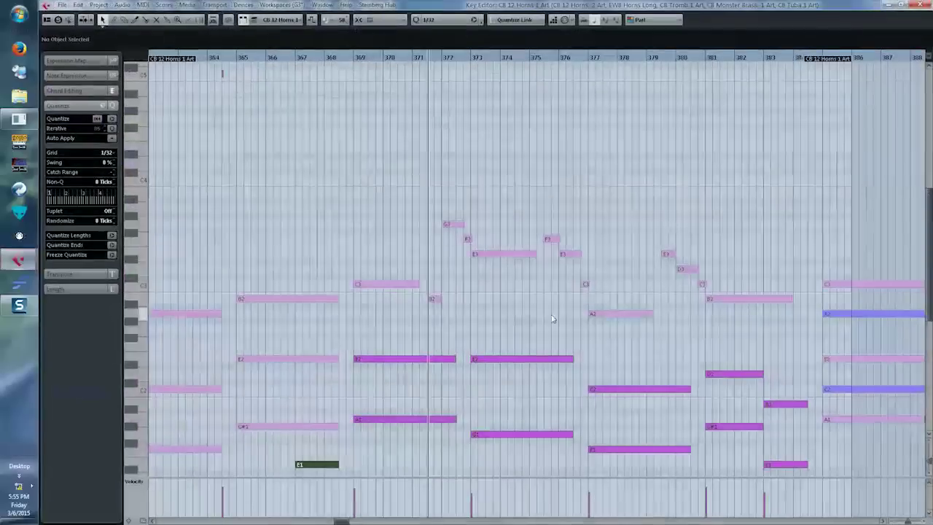
{"action": "left_click", "coordinate": [392, 284]}
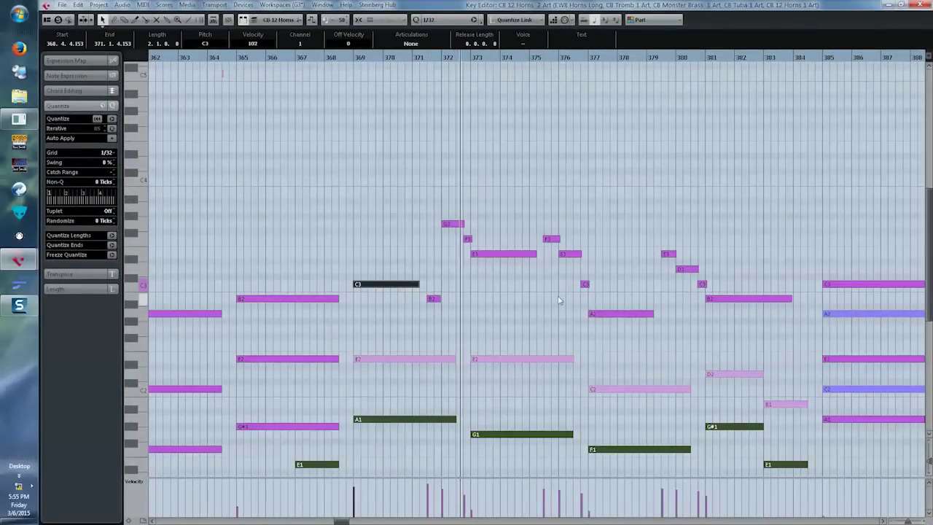
{"action": "scroll", "coordinate": [558, 299], "scroll_direction": "down", "scroll_amount": 2}
{"action": "key", "text": "g"}
{"action": "key", "text": "g"}
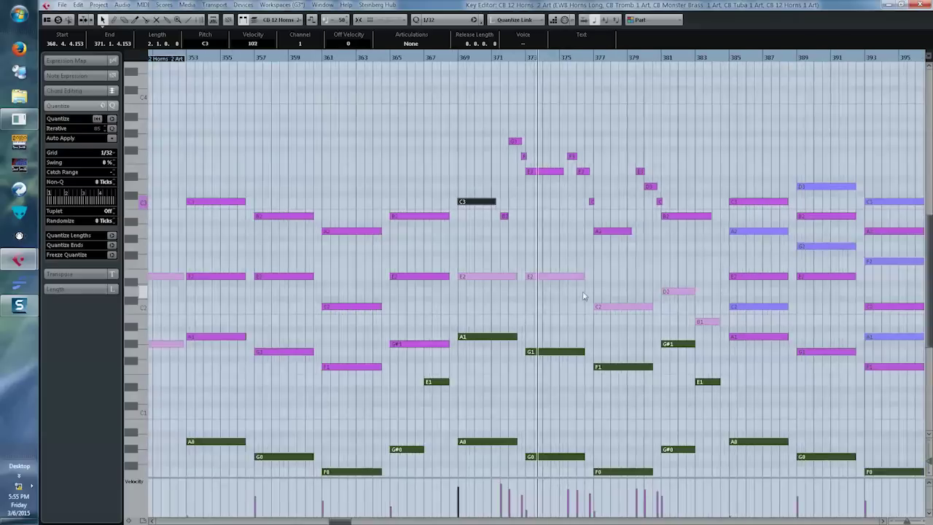
Examine the brass voicings through bar 401 with the CB Tromb 1 Art part active, and close the Key Editor.
{"action": "key", "text": "g"}
{"action": "scroll", "coordinate": [620, 295], "scroll_direction": "down", "scroll_amount": 2}
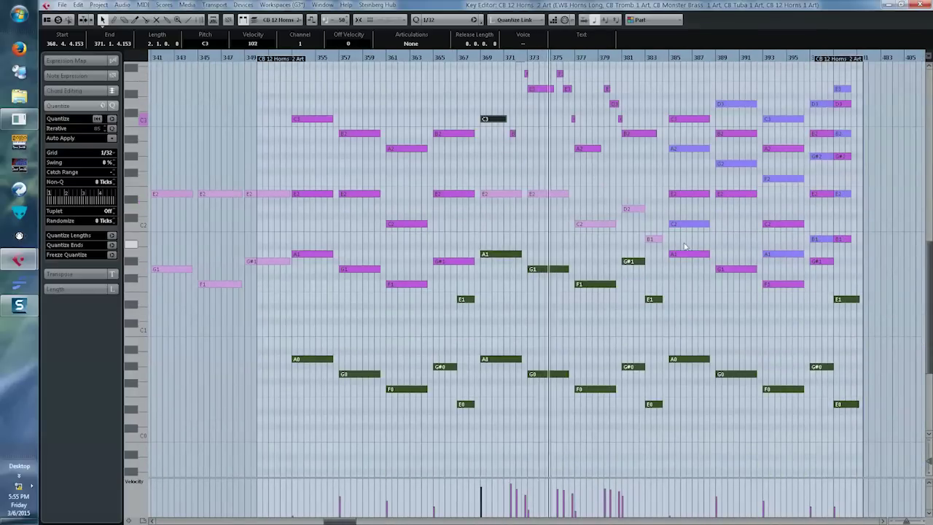
{"action": "scroll", "coordinate": [685, 229], "scroll_direction": "right", "scroll_amount": 2}
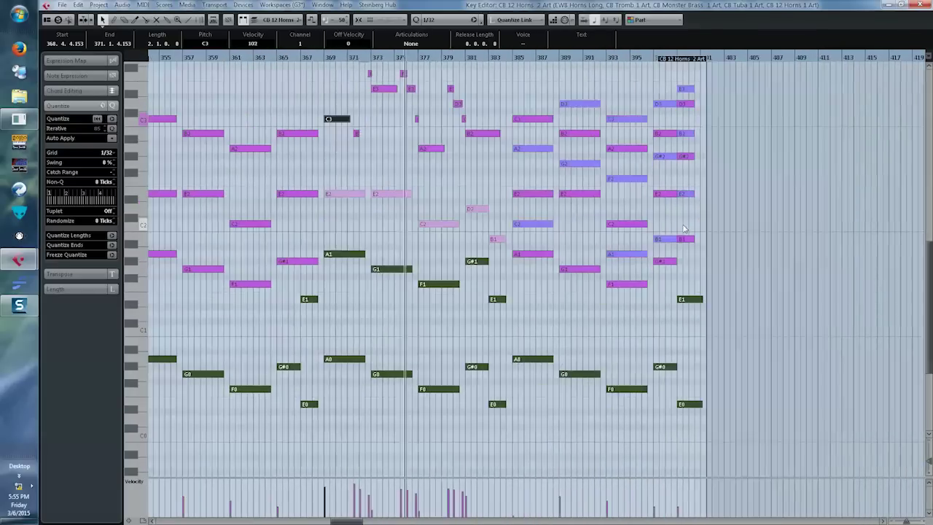
{"action": "left_click", "coordinate": [530, 229]}
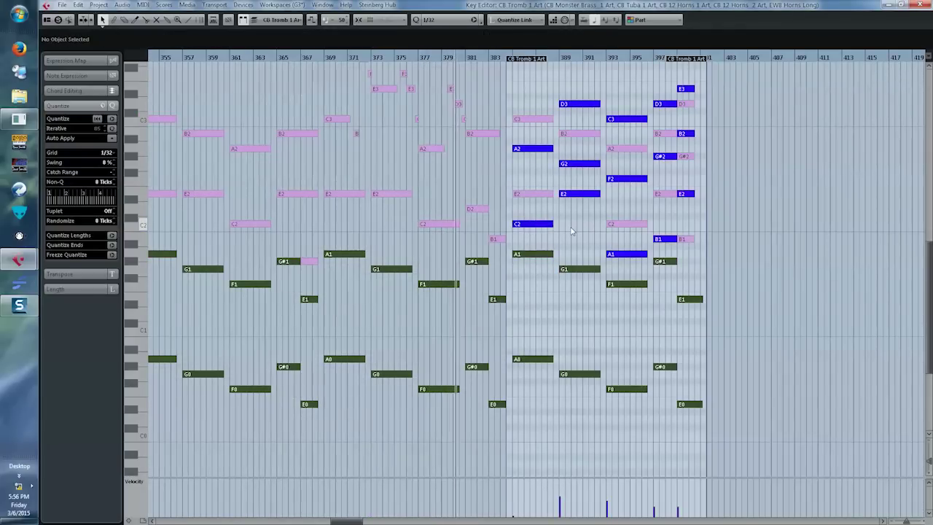
{"action": "scroll", "coordinate": [587, 240], "scroll_direction": "up", "scroll_amount": 3}
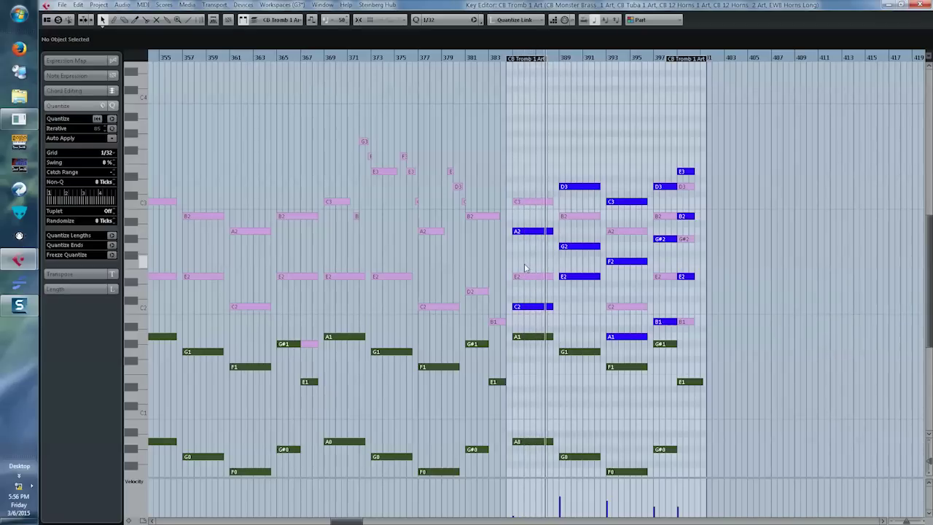
{"action": "key", "text": "Return"}
Open the CS Vi, CS Vii and EWP CBS Legato parts together in the Key Editor and compare the violin melody with the bass line.
{"action": "left_click_drag", "start_coordinate": [692, 318], "coordinate": [734, 334]}
{"action": "left_click", "coordinate": [737, 368], "text": "ctrl"}
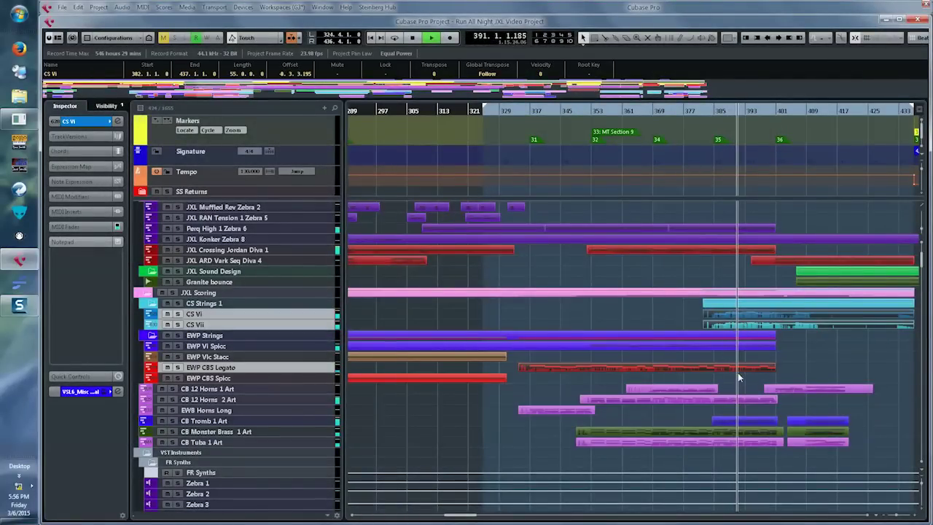
{"action": "key", "text": "Return"}
{"action": "scroll", "coordinate": [523, 251], "scroll_direction": "down", "scroll_amount": 3}
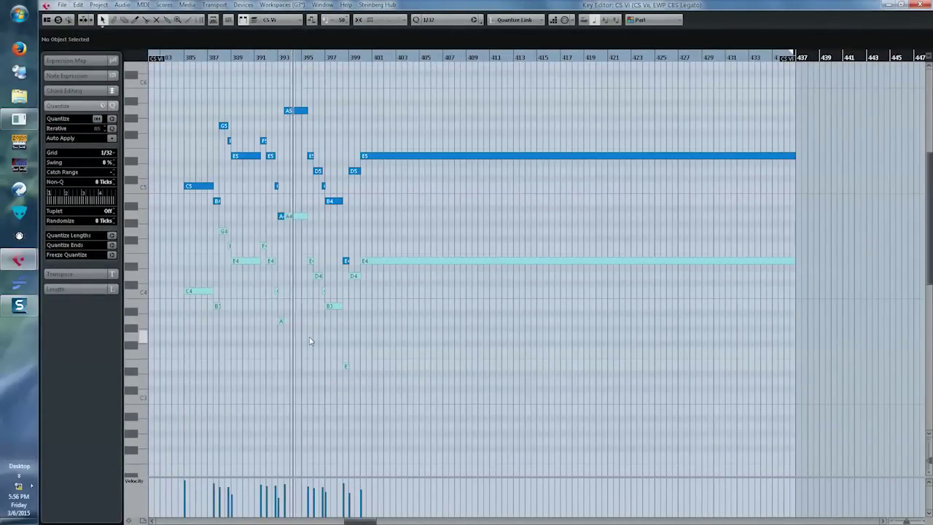
{"action": "scroll", "coordinate": [309, 341], "scroll_direction": "down", "scroll_amount": 12}
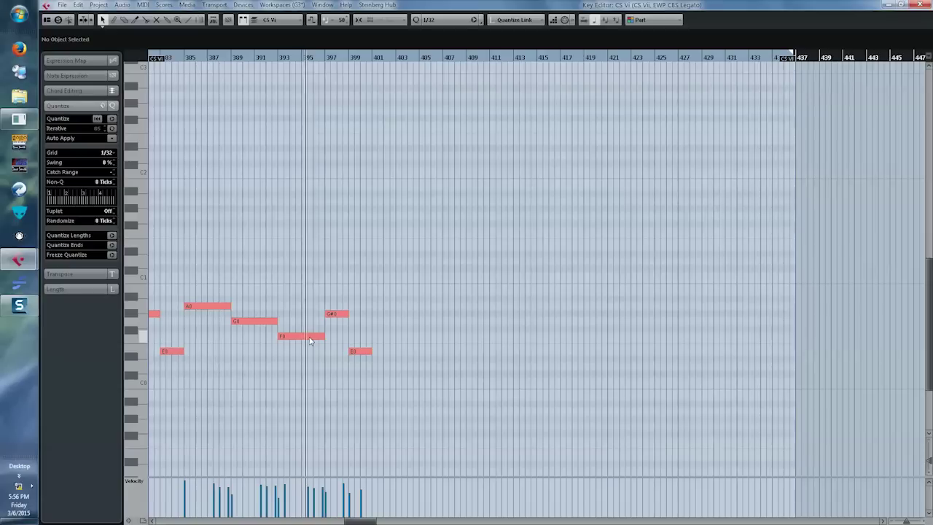
{"action": "scroll", "coordinate": [309, 340], "scroll_direction": "up", "scroll_amount": 12}
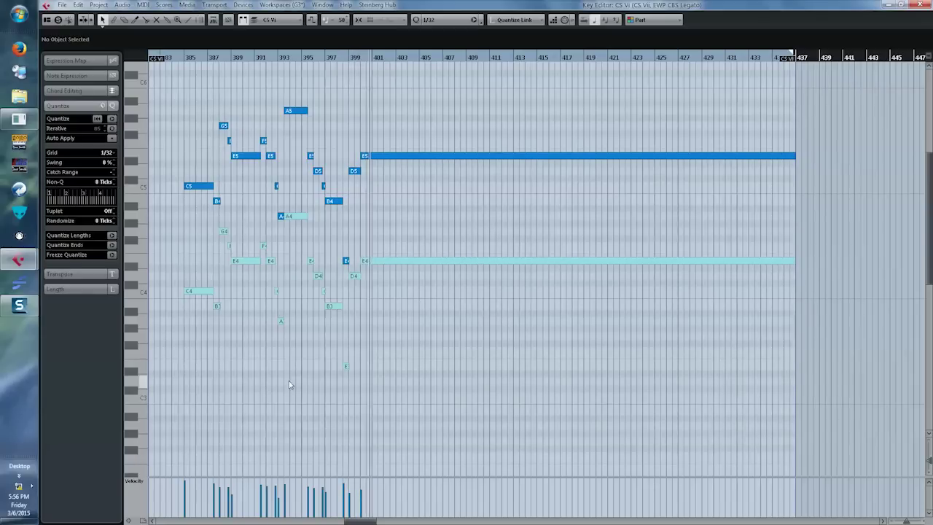
Point out the open register between the violin melody and the bass line around bars 383 to 403, and close the Key Editor.
{"action": "scroll", "coordinate": [291, 382], "scroll_direction": "down", "scroll_amount": 3}
{"action": "left_click_drag", "start_coordinate": [165, 259], "coordinate": [322, 425]}
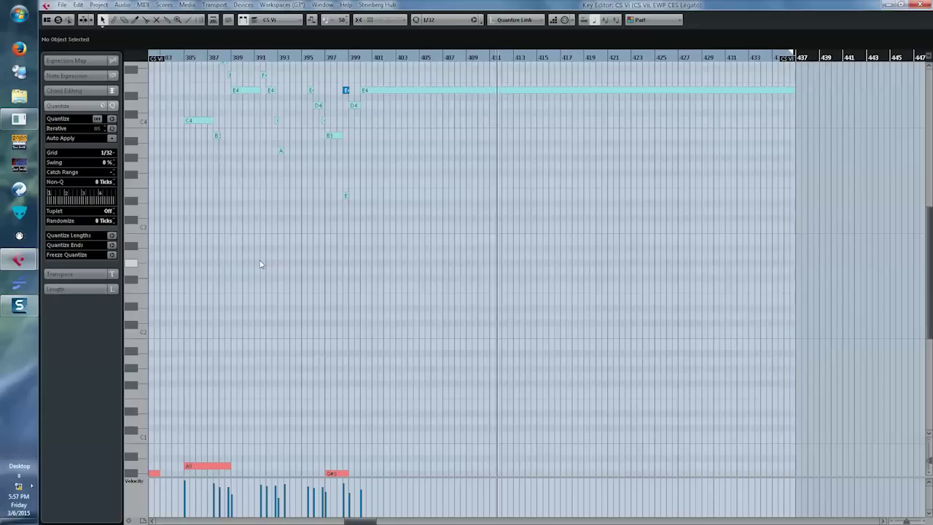
{"action": "left_click_drag", "start_coordinate": [159, 271], "coordinate": [409, 448]}
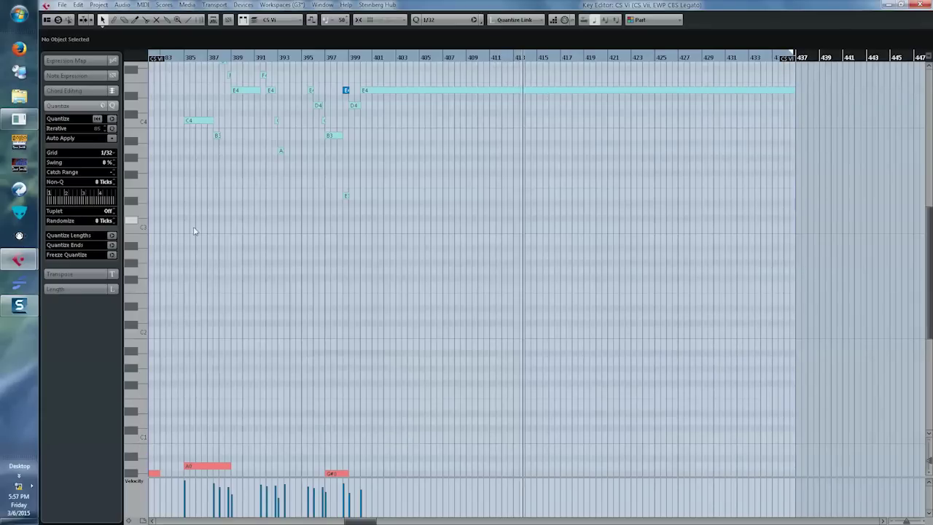
{"action": "key", "text": "Return"}
Open the CB Tromb, CB Monster Brass and CB Tuba parts before bar 401 together, point out their upper range, and close the Key Editor.
{"action": "left_click_drag", "start_coordinate": [726, 416], "coordinate": [770, 456]}
{"action": "key", "text": "Return"}
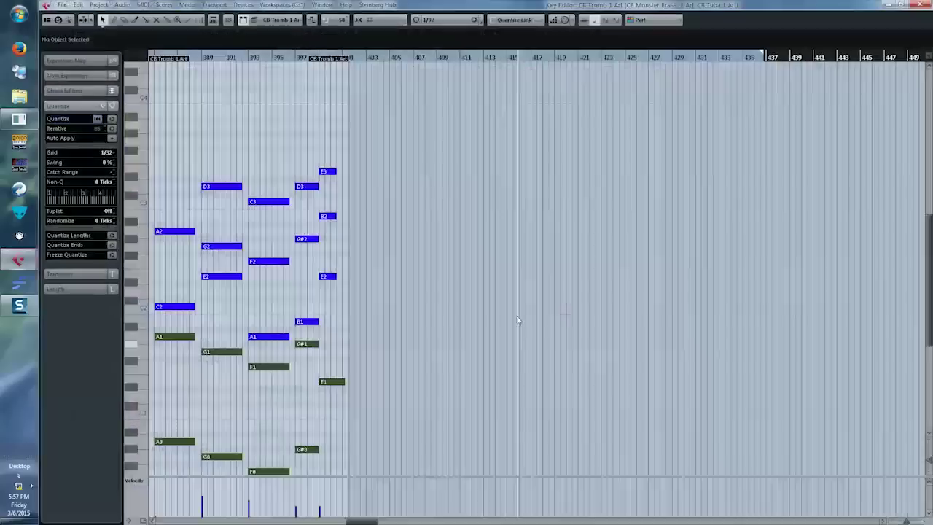
{"action": "left_click_drag", "start_coordinate": [155, 170], "coordinate": [282, 173]}
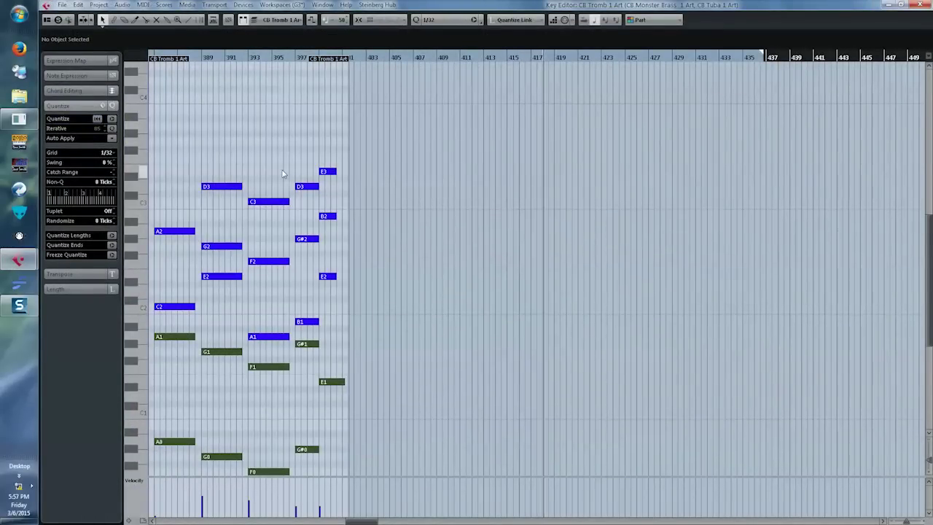
{"action": "key", "text": "Return"}
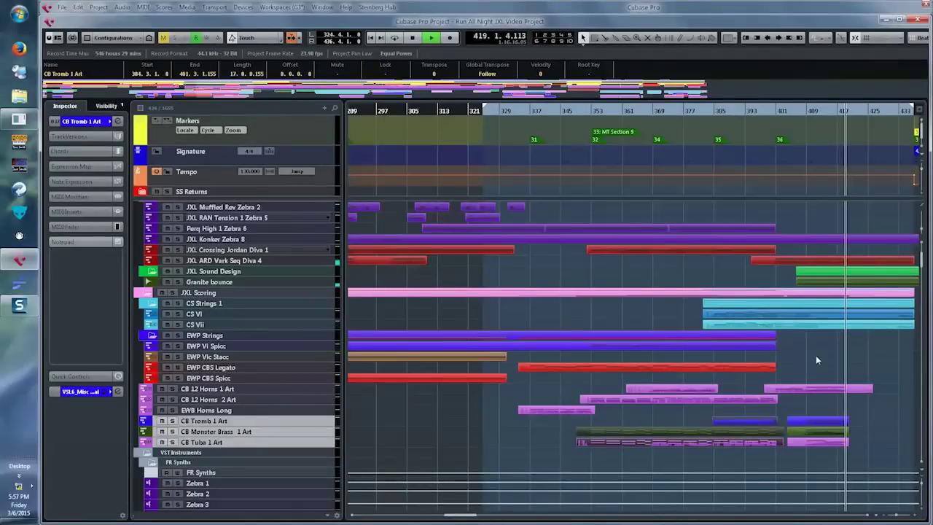
Enlarge the Granite bounce track to examine the audio event's waveform and fades before bar 441, and reduce the track height again.
{"action": "scroll", "coordinate": [816, 355], "scroll_direction": "right", "scroll_amount": 4}
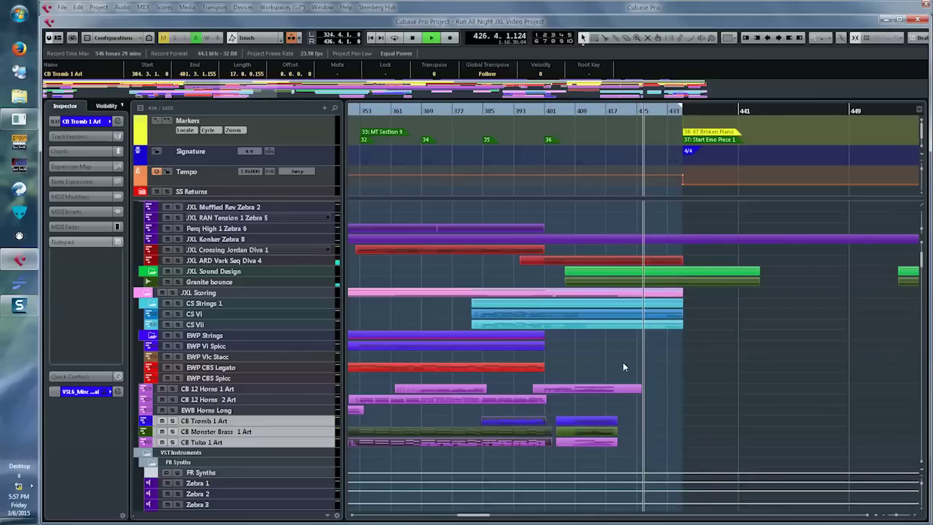
{"action": "scroll", "coordinate": [620, 364], "scroll_direction": "right", "scroll_amount": 3}
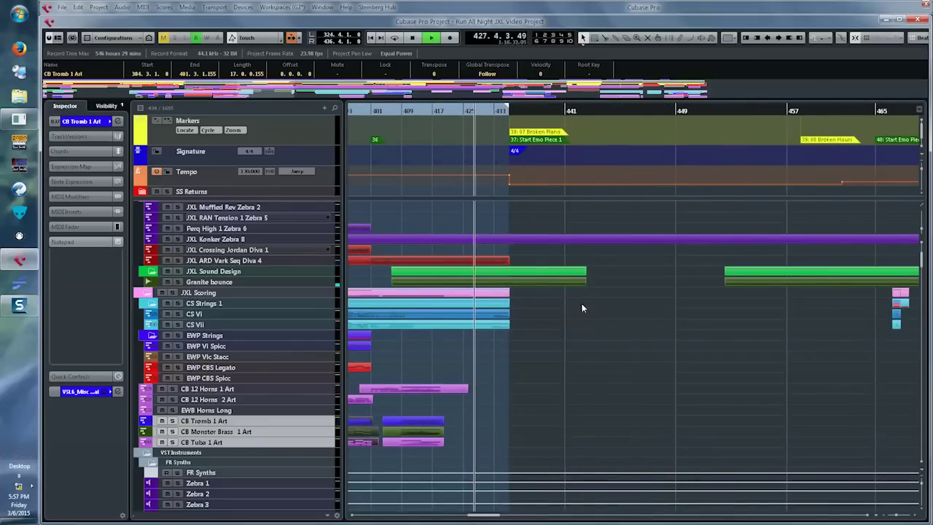
{"action": "left_click", "coordinate": [548, 283]}
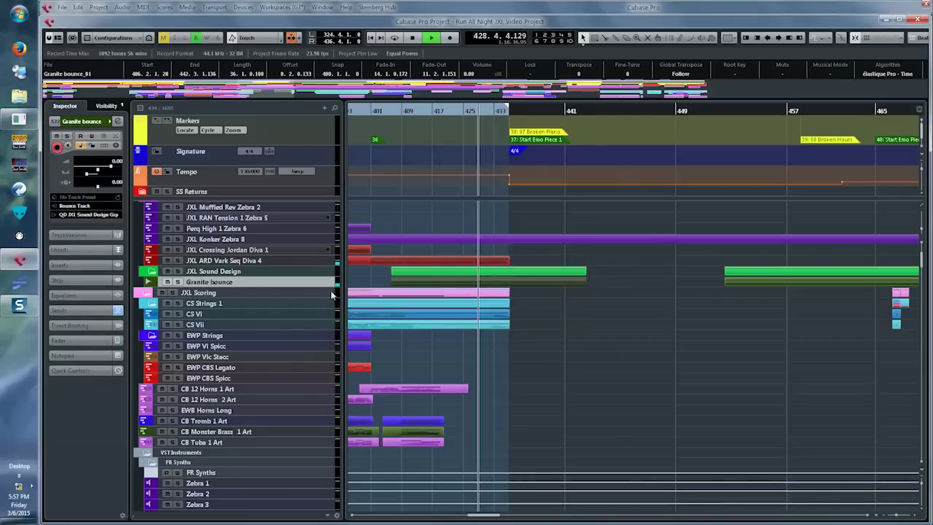
{"action": "left_click_drag", "start_coordinate": [325, 287], "coordinate": [322, 352]}
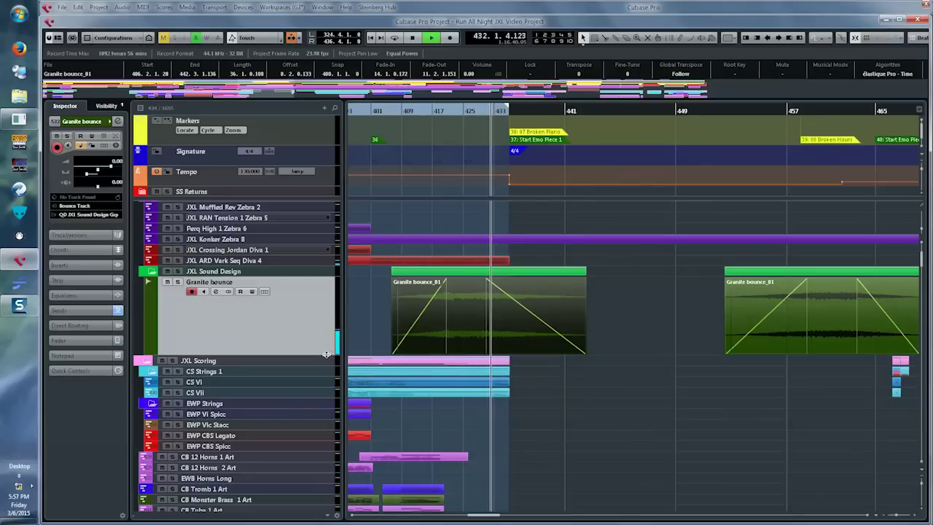
{"action": "left_click_drag", "start_coordinate": [326, 354], "coordinate": [324, 293]}
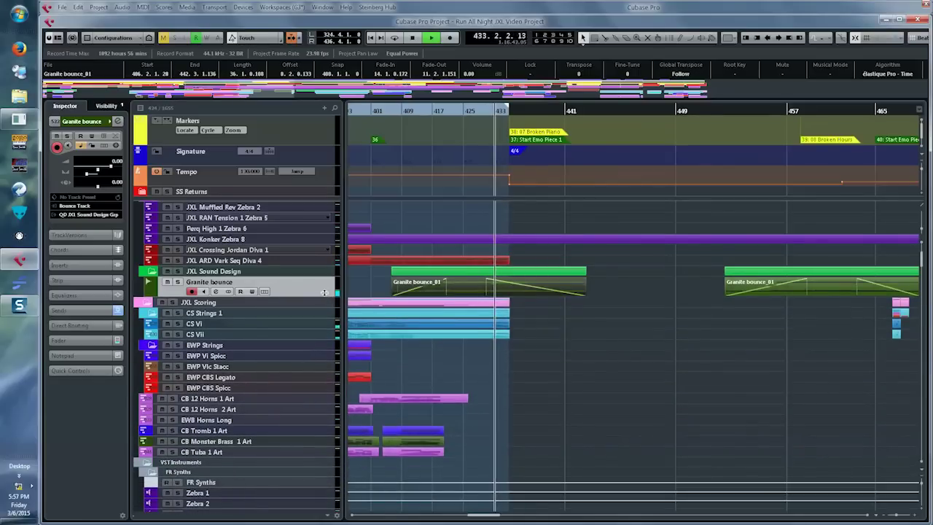
{"action": "left_click", "coordinate": [618, 285]}
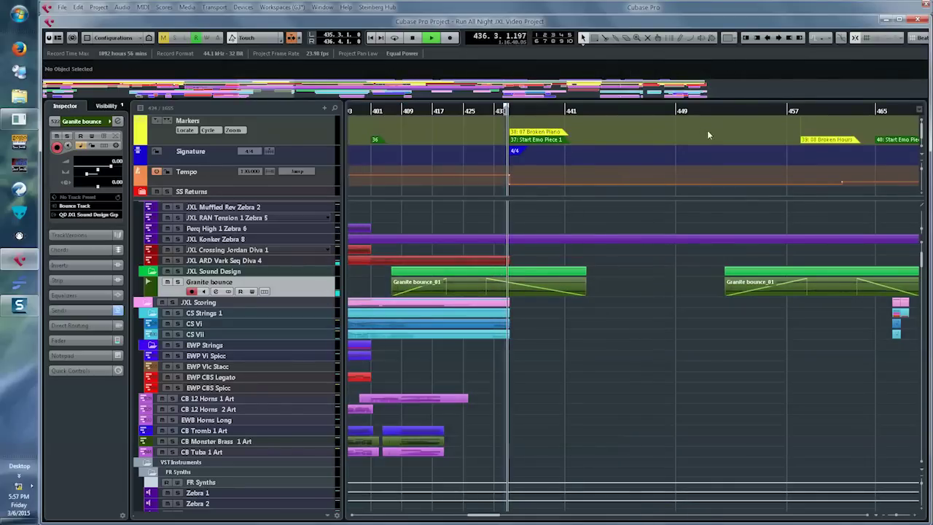
Set the locators from 435.3.1 to 473.4.1 and show only tracks with parts between them.
{"action": "scroll", "coordinate": [700, 167], "scroll_direction": "down", "scroll_amount": 4}
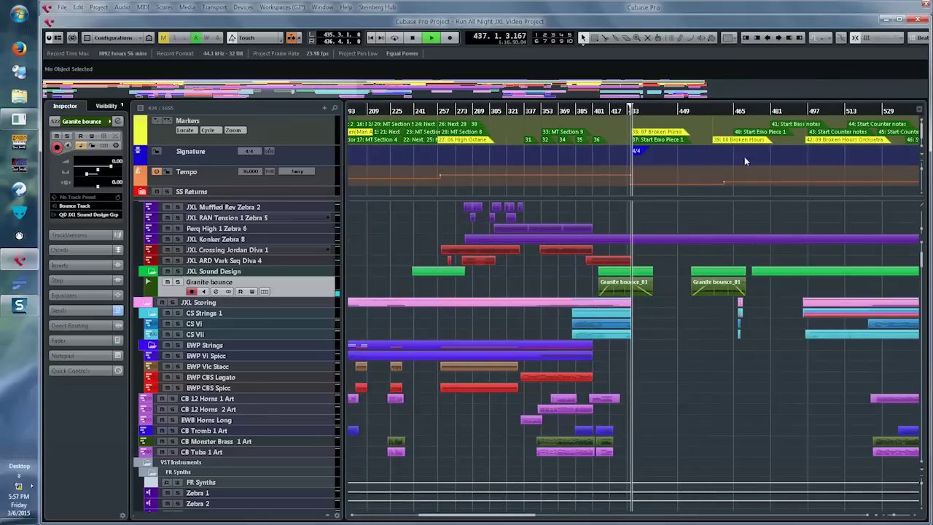
{"action": "left_click", "coordinate": [754, 113], "text": "alt"}
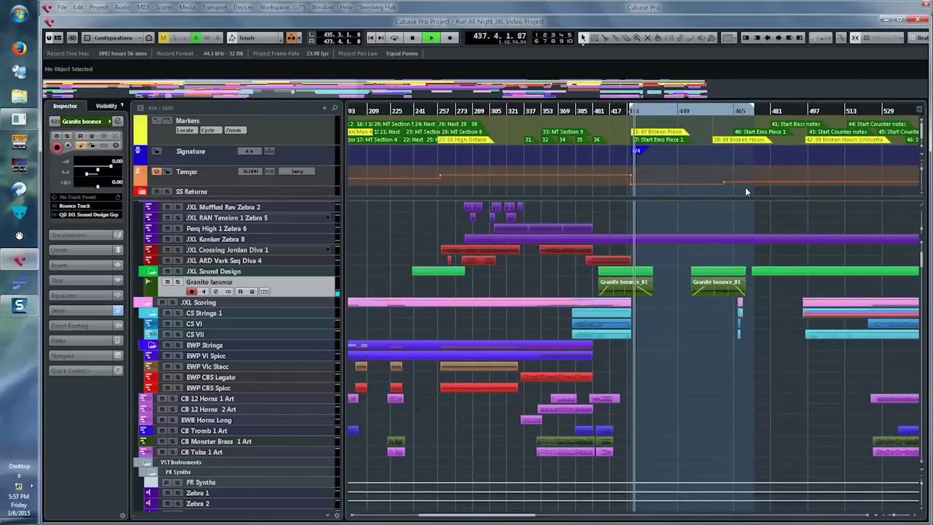
{"action": "key", "text": "ctrl+shift+l"}
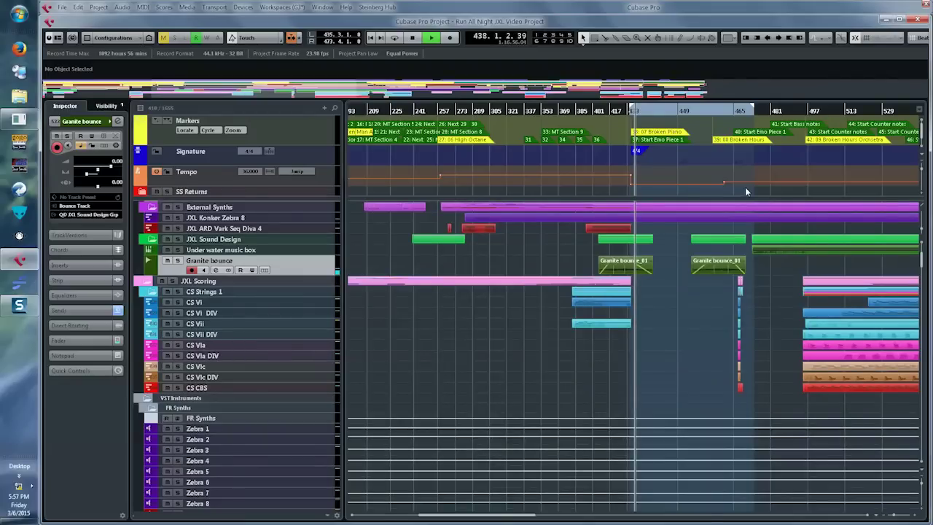
Open the JXL Paradise Piano I part at the Start Emo Piece 1 marker in the Key Editor.
{"action": "scroll", "coordinate": [678, 308], "scroll_direction": "up", "scroll_amount": 3}
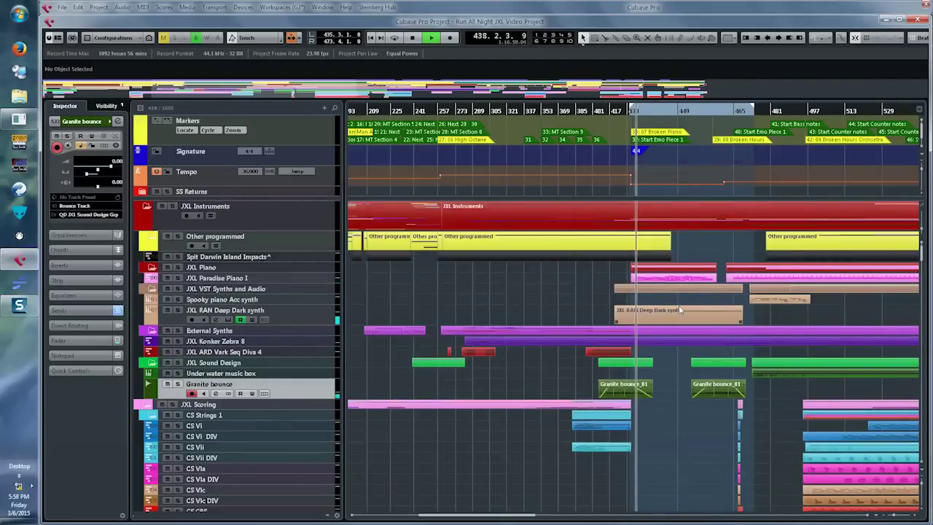
{"action": "double_click", "coordinate": [679, 280]}
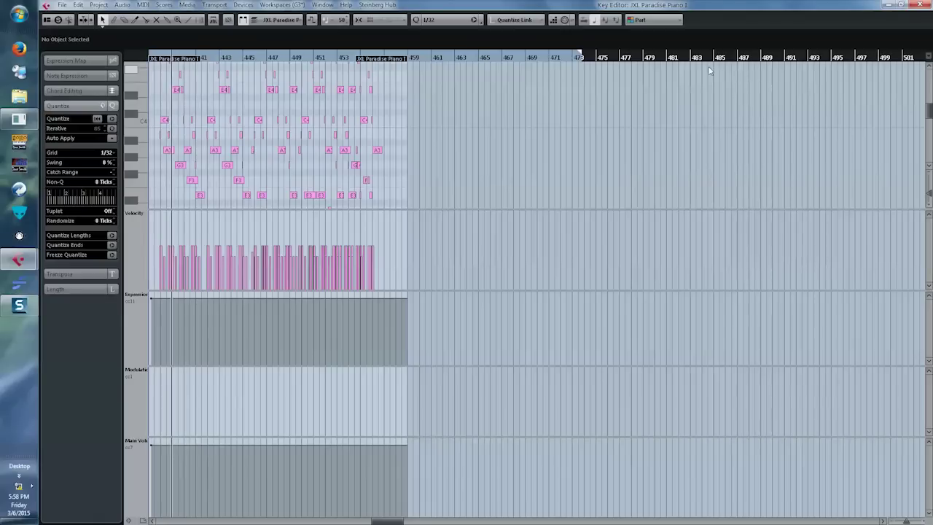
Hide the controller lanes in the Key Editor and enlarge the JXL Paradise Piano I notes between bars 437 and 459.
{"action": "left_click", "coordinate": [142, 519]}
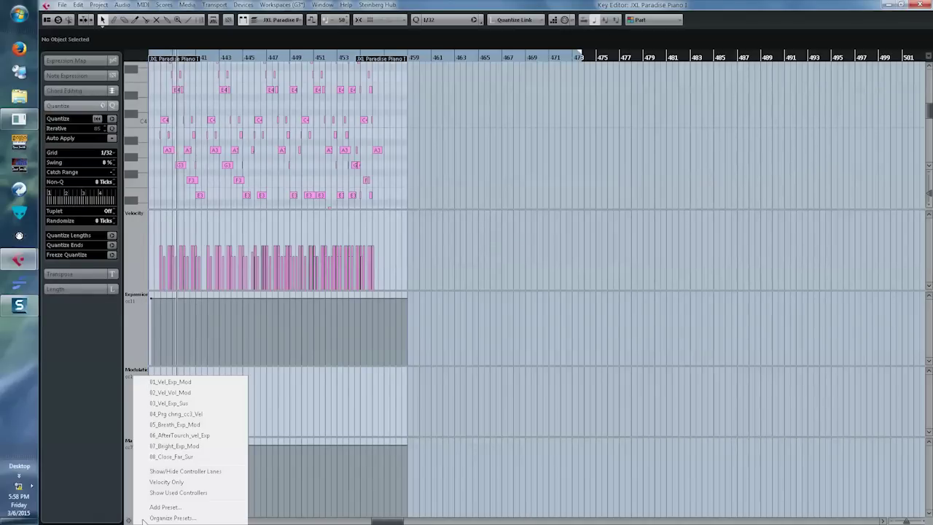
{"action": "left_click", "coordinate": [164, 473]}
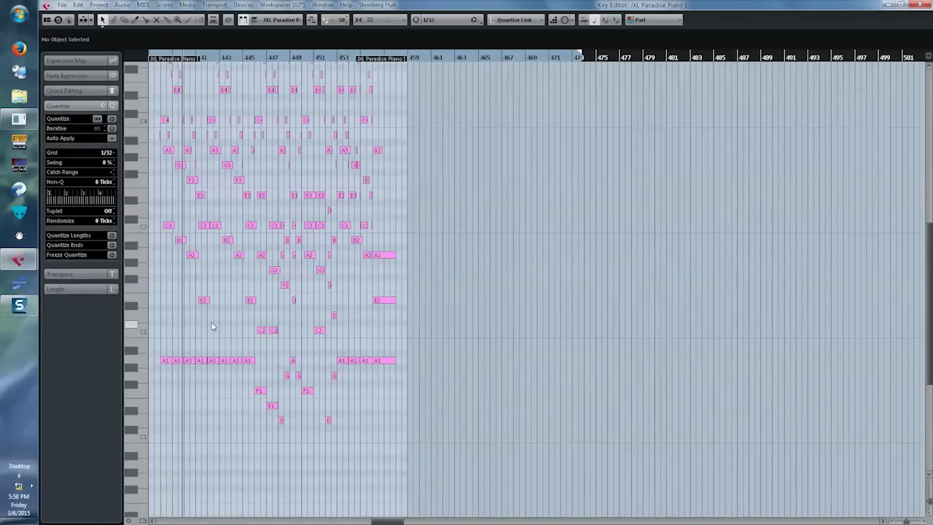
{"action": "key", "text": "h"}
{"action": "key", "text": "h"}
{"action": "key", "text": "h"}
{"action": "key", "text": "h"}
{"action": "key", "text": "h"}
{"action": "scroll", "coordinate": [645, 350], "scroll_direction": "right", "scroll_amount": 1}
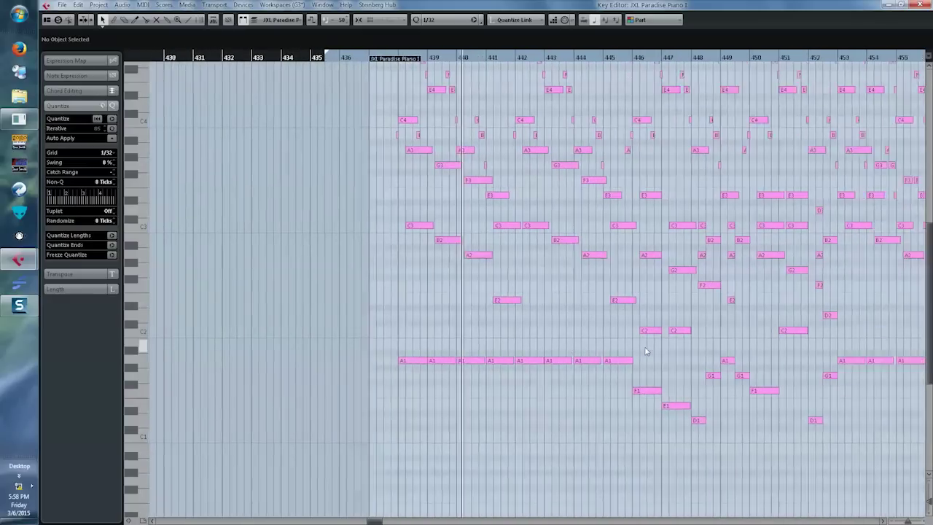
{"action": "scroll", "coordinate": [644, 350], "scroll_direction": "right", "scroll_amount": 3}
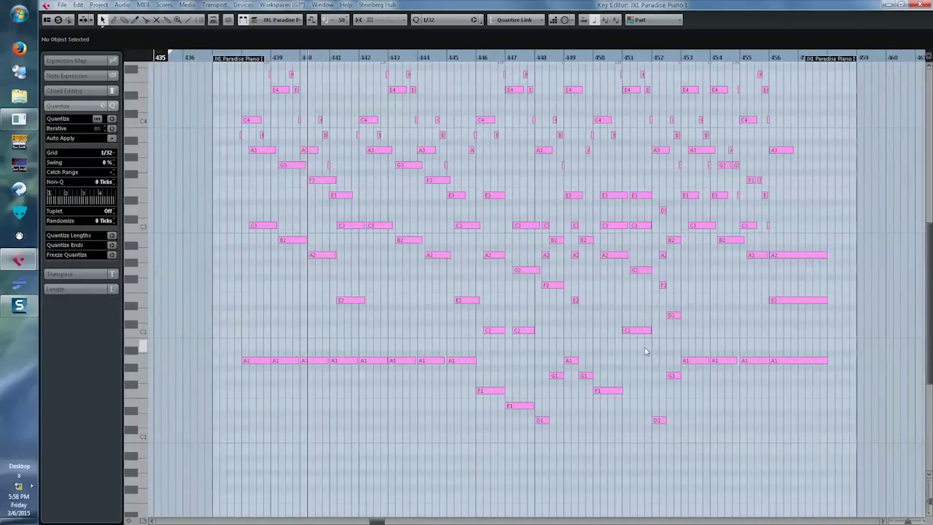
{"action": "left_click", "coordinate": [929, 483]}
{"action": "left_click", "coordinate": [929, 483]}
{"action": "left_click", "coordinate": [929, 483]}
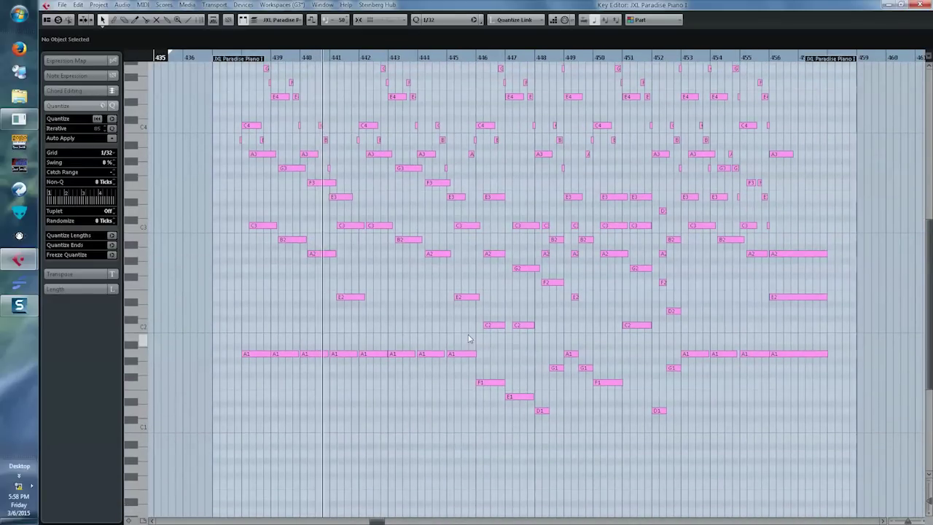
Examine the end of the piano part, highlight the upper closing notes F4 to A3 around bars 455–456, deselect them and close the Key Editor.
{"action": "scroll", "coordinate": [469, 338], "scroll_direction": "up", "scroll_amount": 5}
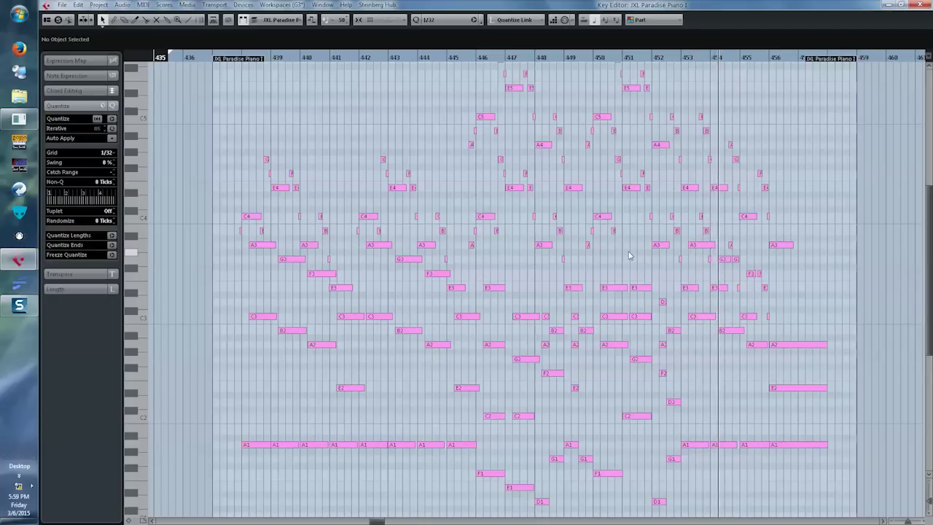
{"action": "key", "text": "h"}
{"action": "key", "text": "h"}
{"action": "key", "text": "h"}
{"action": "key", "text": "h"}
{"action": "key", "text": "h"}
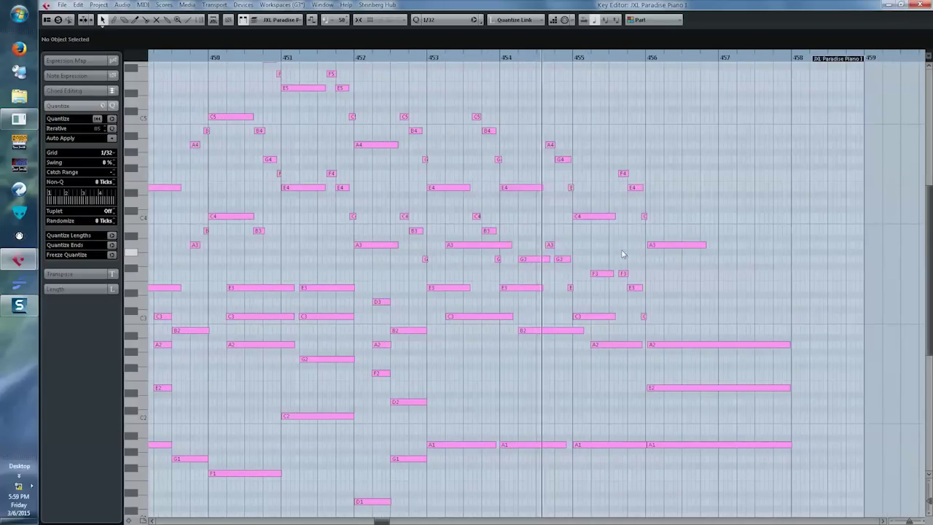
{"action": "scroll", "coordinate": [614, 252], "scroll_direction": "right", "scroll_amount": 2}
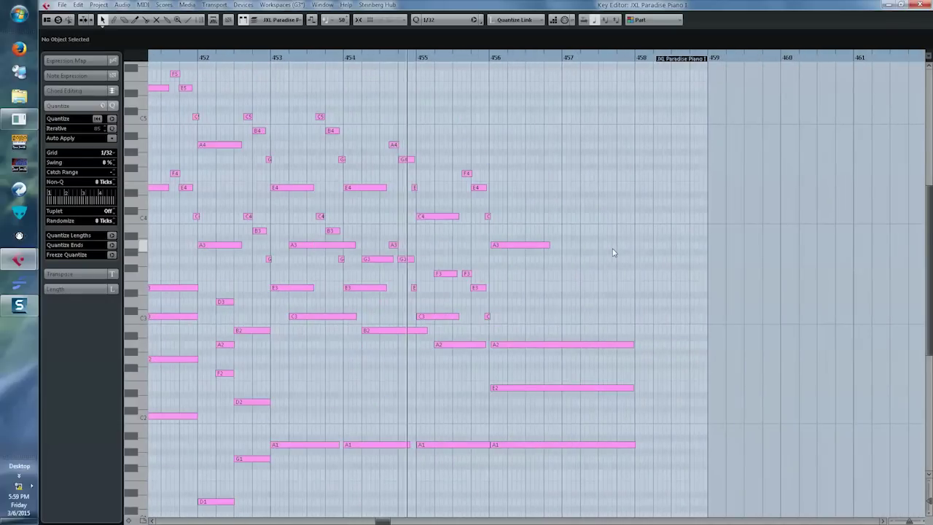
{"action": "left_click_drag", "start_coordinate": [465, 156], "coordinate": [568, 272]}
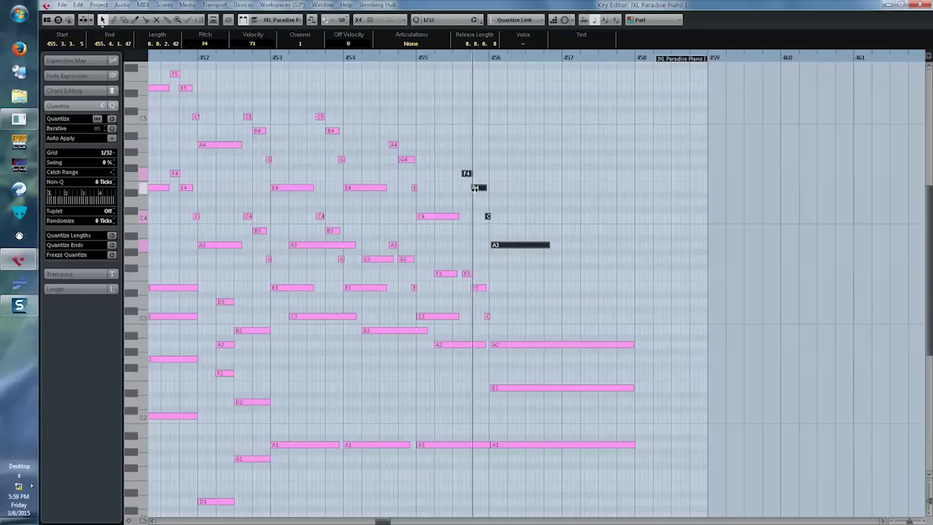
{"action": "left_click", "coordinate": [524, 233]}
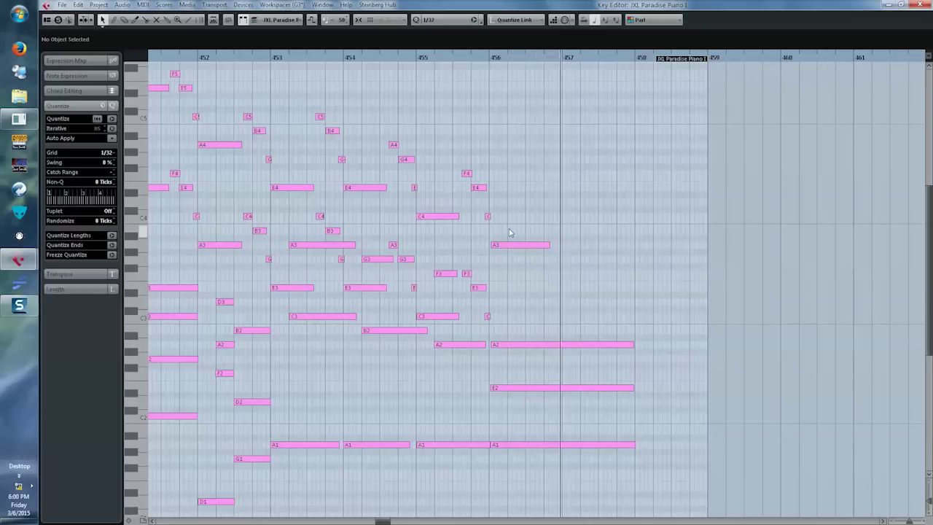
{"action": "key", "text": "Return"}
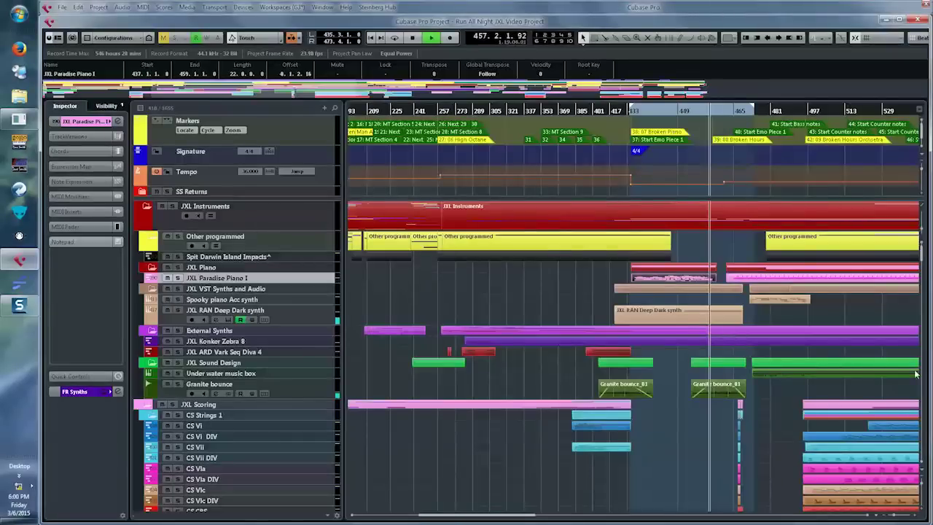
Set the locators from 462.2.1 to 561.4.1 and show only the tracks with parts between them.
{"action": "scroll", "coordinate": [815, 321], "scroll_direction": "right", "scroll_amount": 3}
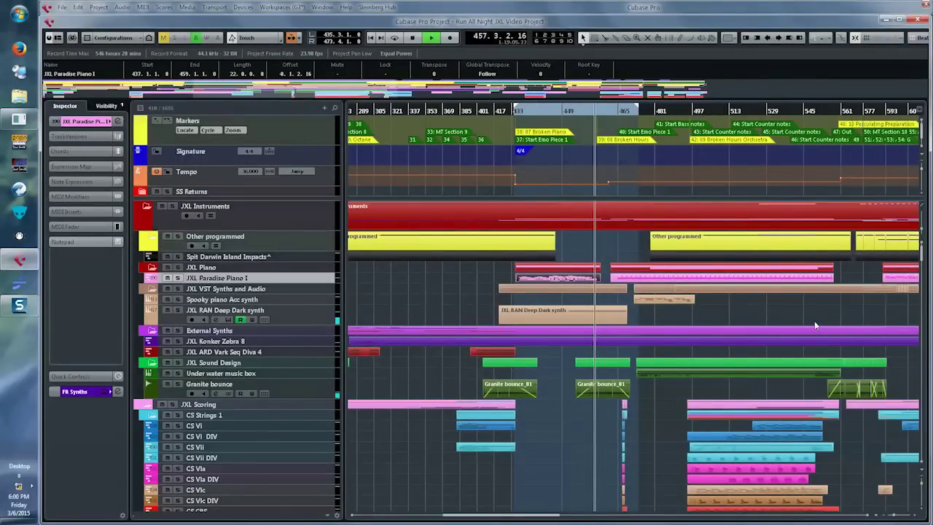
{"action": "left_click", "coordinate": [616, 109], "text": "ctrl"}
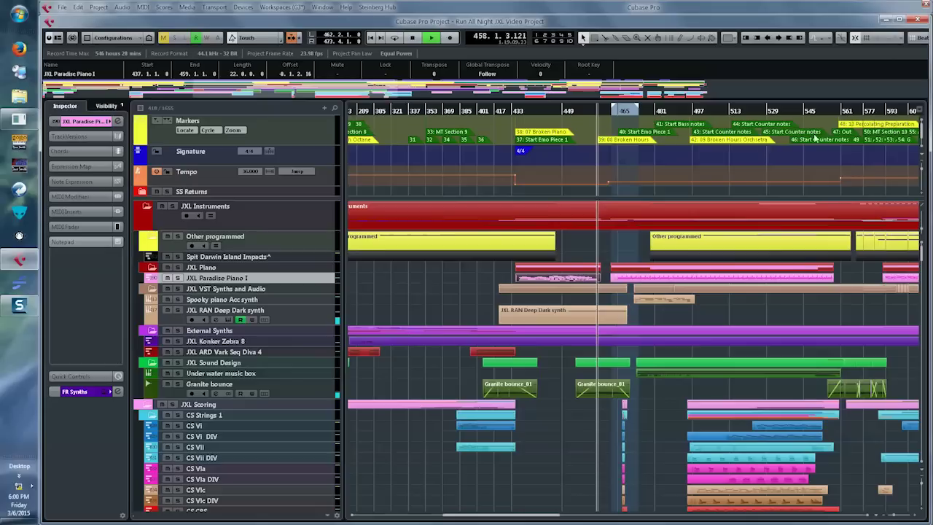
{"action": "left_click", "coordinate": [843, 111], "text": "alt"}
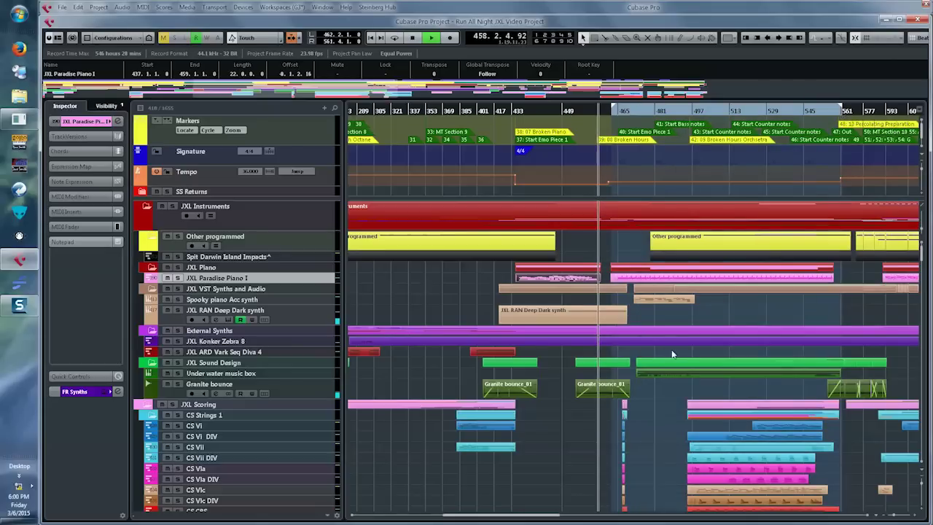
{"action": "scroll", "coordinate": [645, 413], "scroll_direction": "right", "scroll_amount": 2}
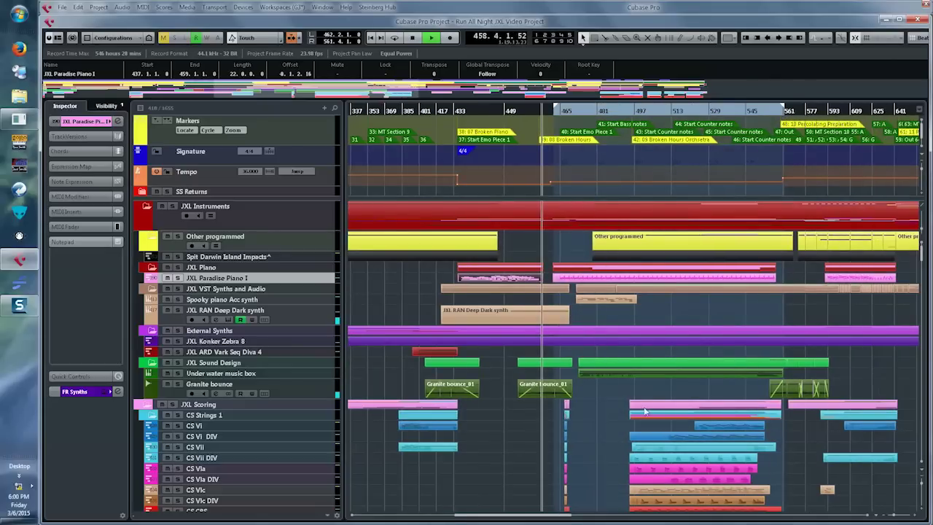
{"action": "left_click", "coordinate": [611, 319]}
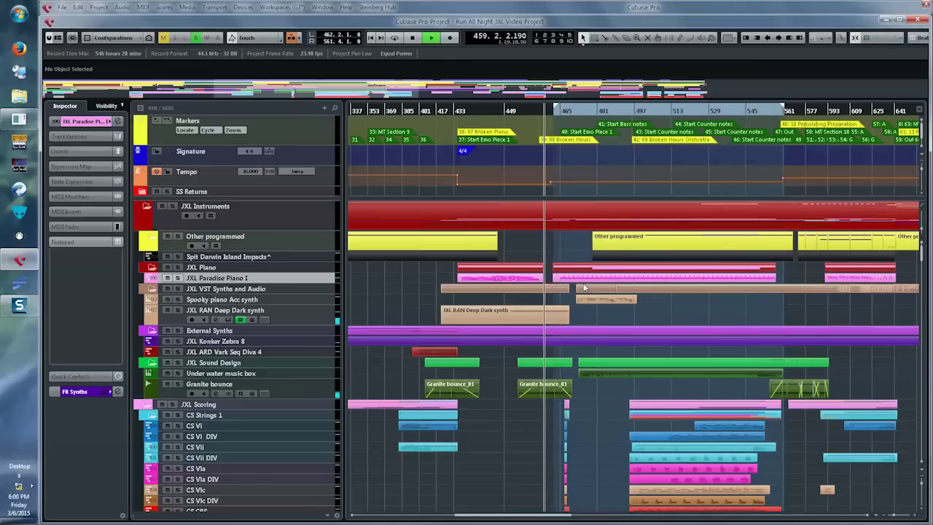
{"action": "key", "text": "ctrl+alt+l"}
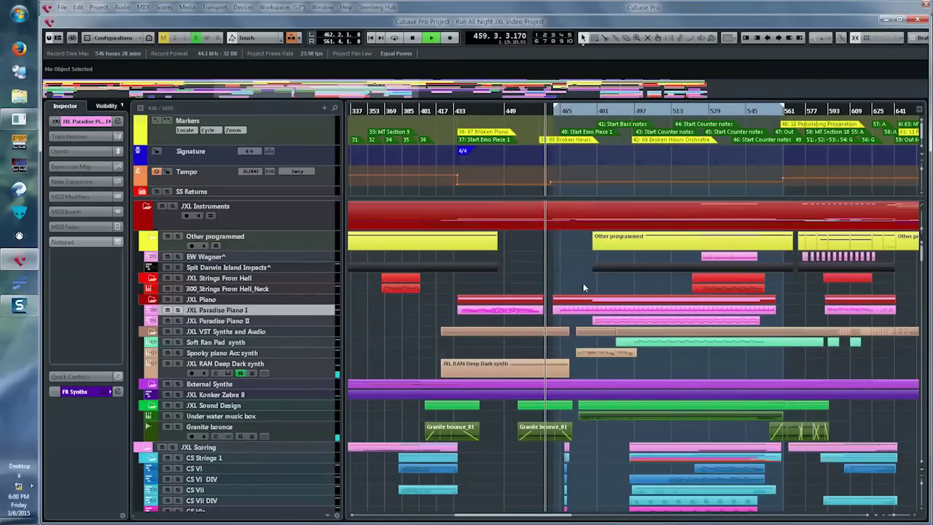
{"action": "scroll", "coordinate": [794, 302], "scroll_direction": "down", "scroll_amount": 3}
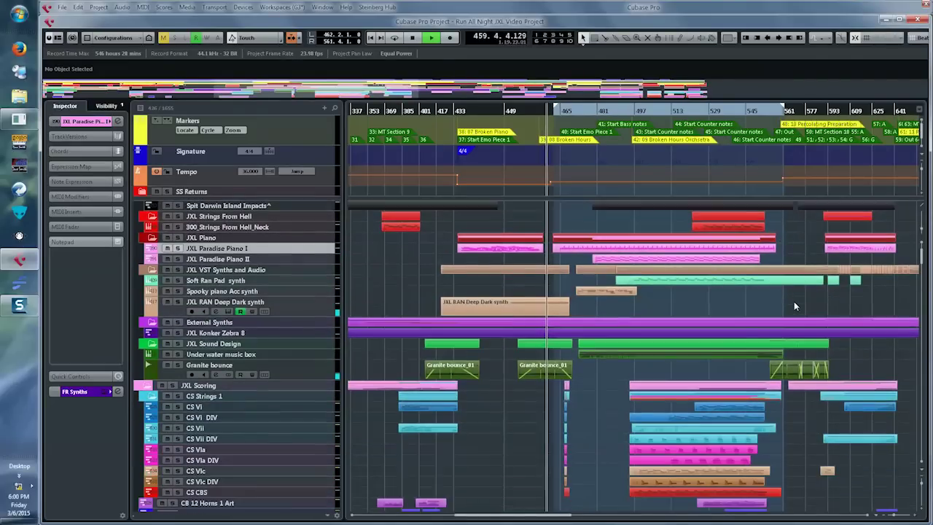
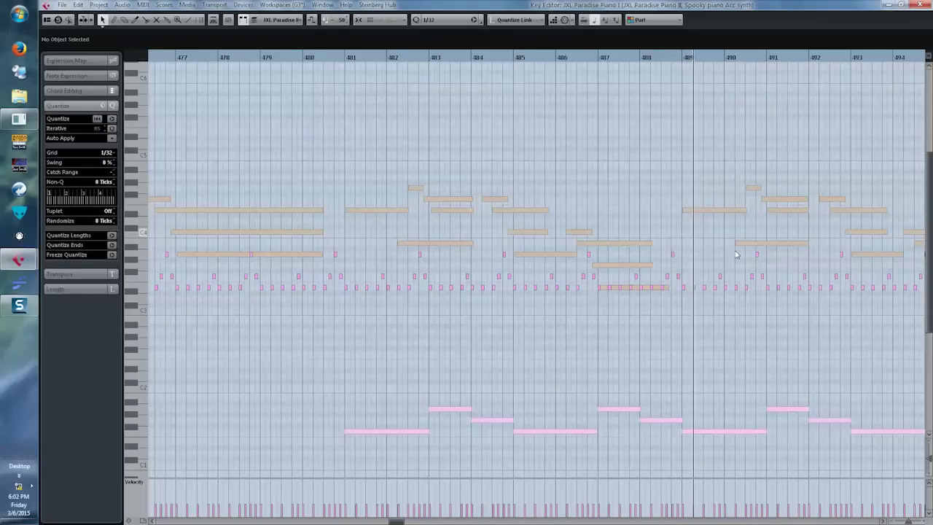
Examine the JXL Paradise Piano I, Piano II and Spooky piano Acc synth notes together, then close the Key Editor and deselect the parts.
{"action": "key", "text": "g"}
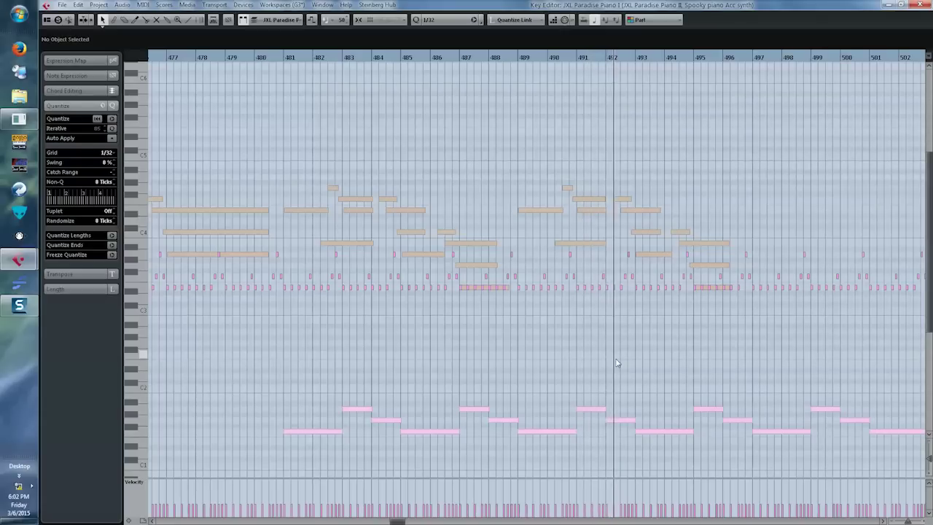
{"action": "key", "text": "Return"}
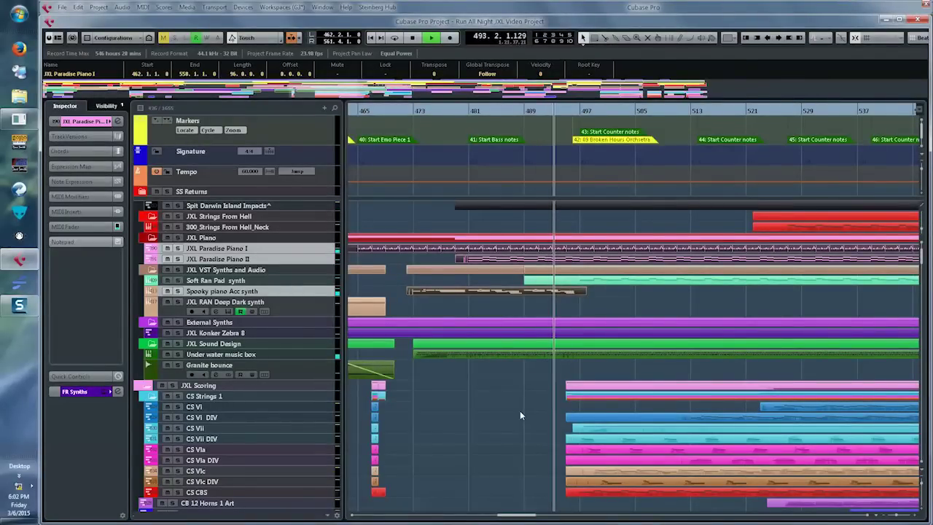
{"action": "left_click", "coordinate": [617, 306]}
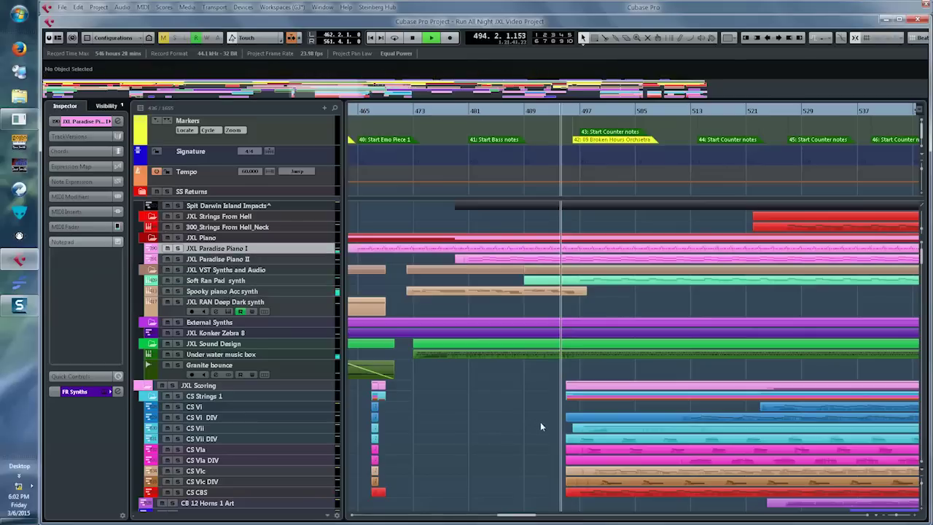
Open the CS string parts from CS Vi to CS CBS in the Broken Hours Orchestra section together in the Key Editor, from their first notes.
{"action": "scroll", "coordinate": [548, 422], "scroll_direction": "right", "scroll_amount": 2}
{"action": "left_click_drag", "start_coordinate": [492, 404], "coordinate": [880, 485]}
{"action": "double_click", "coordinate": [816, 460]}
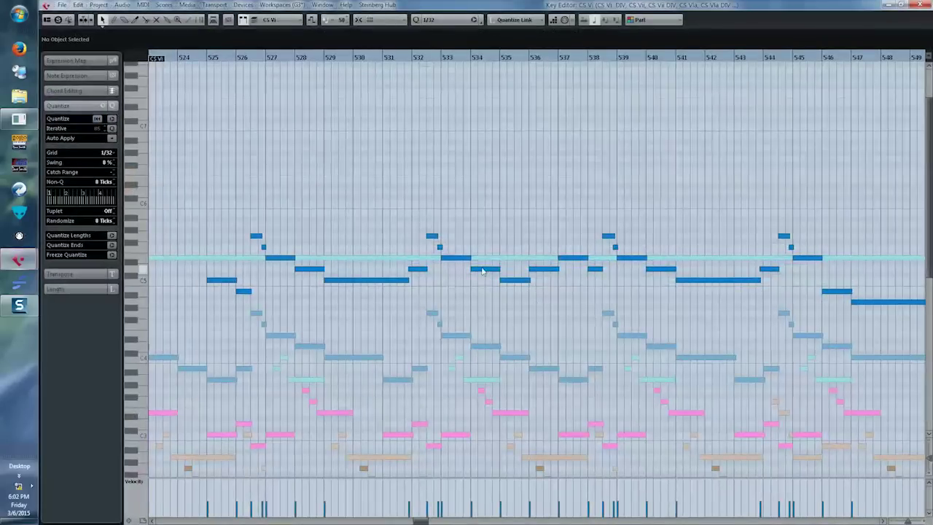
{"action": "scroll", "coordinate": [455, 194], "scroll_direction": "down", "scroll_amount": 6}
{"action": "scroll", "coordinate": [455, 195], "scroll_direction": "left", "scroll_amount": 5}
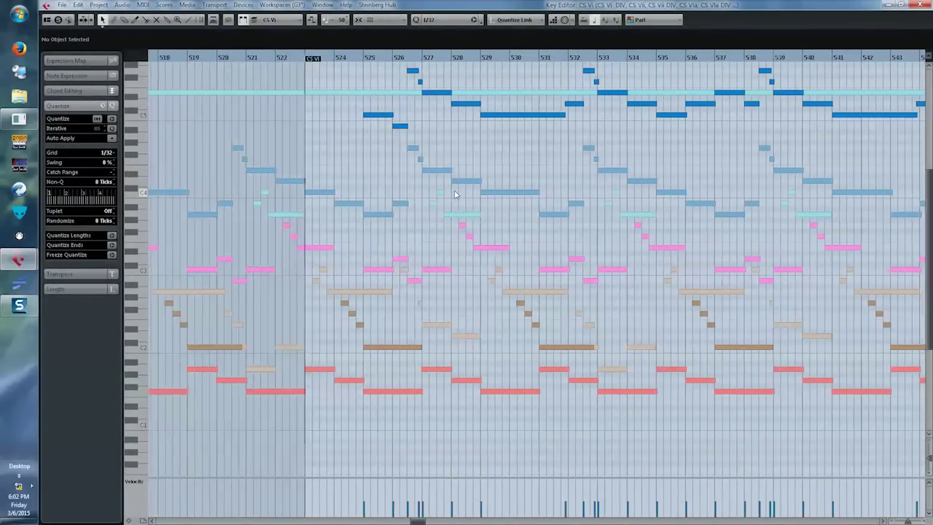
{"action": "scroll", "coordinate": [454, 191], "scroll_direction": "left", "scroll_amount": 12}
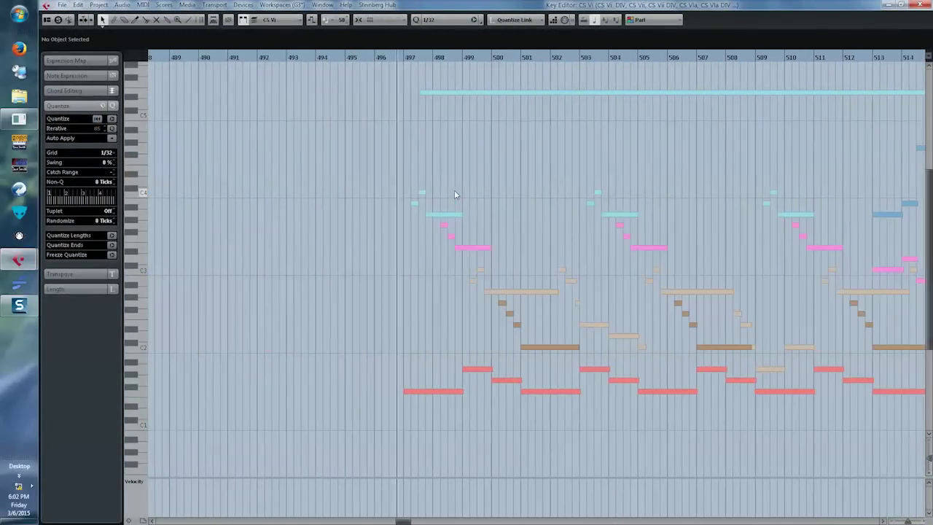
Make CS Vii DIV the active part through its first note at bar 497, clear the selection, and hide the velocity lane.
{"action": "left_click", "coordinate": [415, 206]}
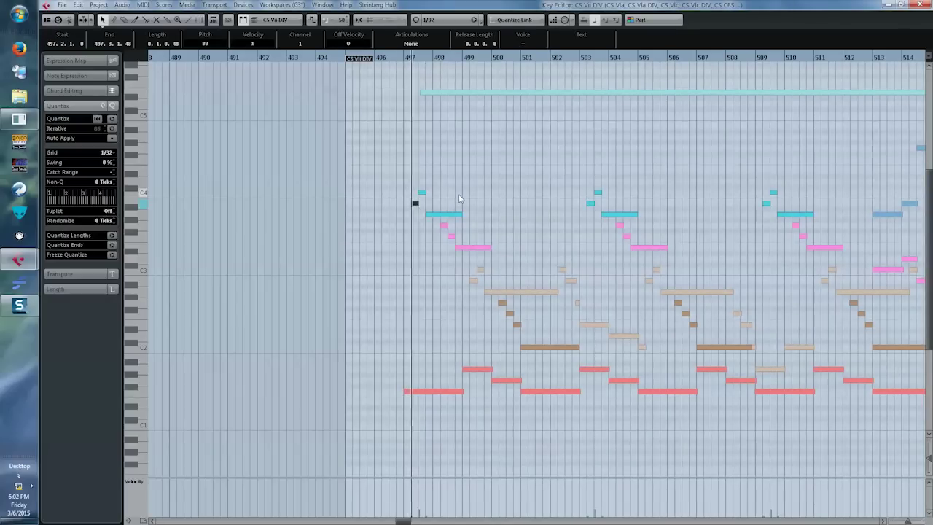
{"action": "scroll", "coordinate": [492, 202], "scroll_direction": "right", "scroll_amount": 3}
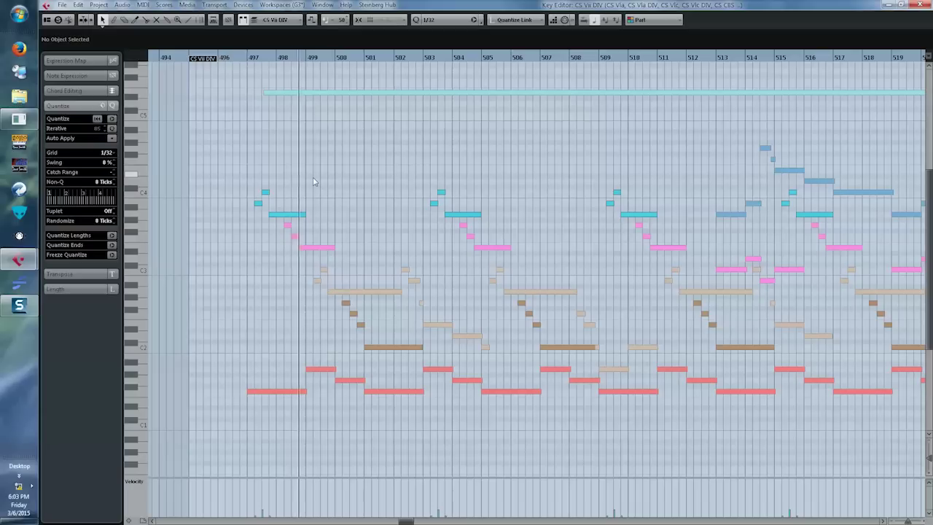
{"action": "left_click", "coordinate": [930, 443]}
{"action": "left_click", "coordinate": [930, 443]}
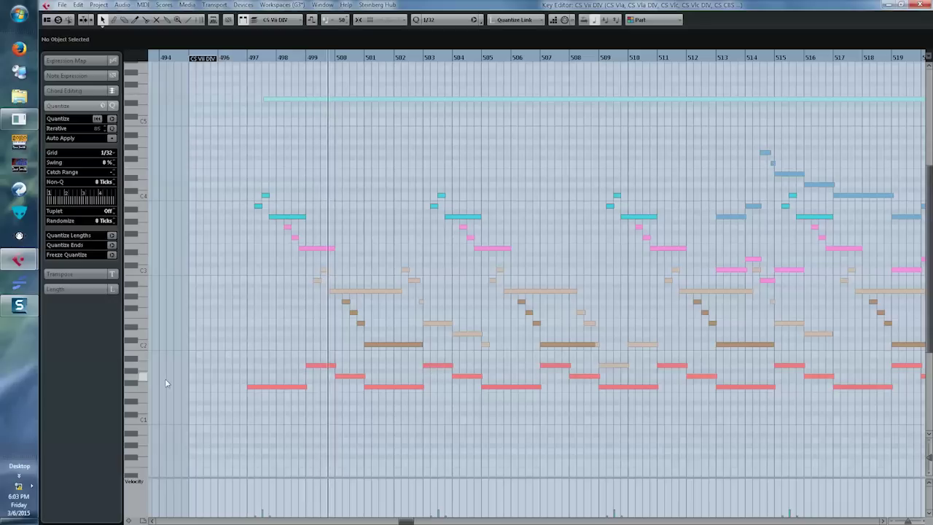
{"action": "left_click", "coordinate": [142, 521]}
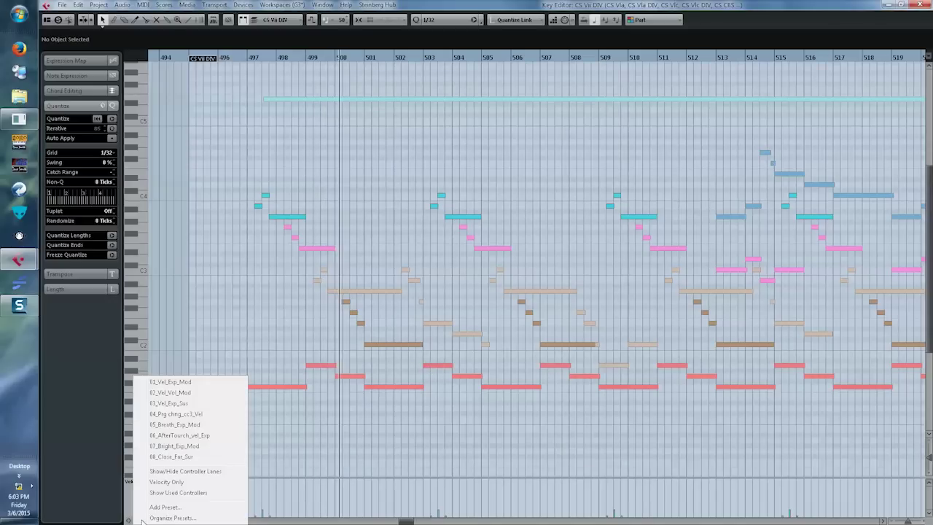
{"action": "left_click", "coordinate": [166, 472]}
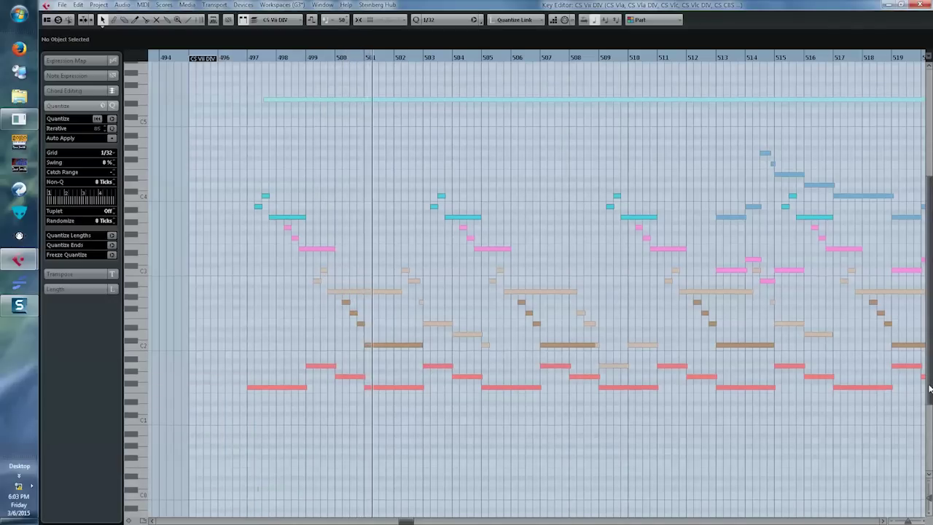
Examine how the layered violin, viola, cello and bass lines enter between bars 497 and 527 during playback.
{"action": "scroll", "coordinate": [929, 389], "scroll_direction": "up", "scroll_amount": 2}
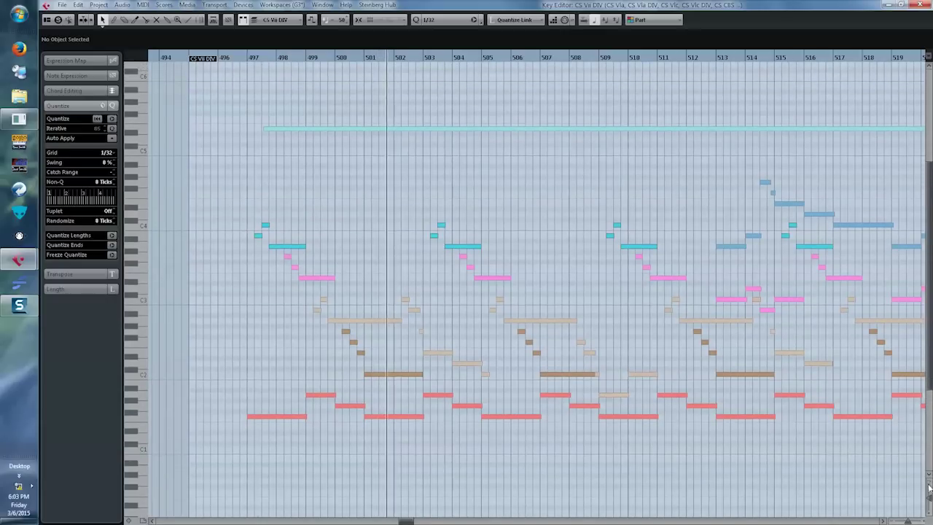
{"action": "scroll", "coordinate": [929, 515], "scroll_direction": "down", "scroll_amount": 2}
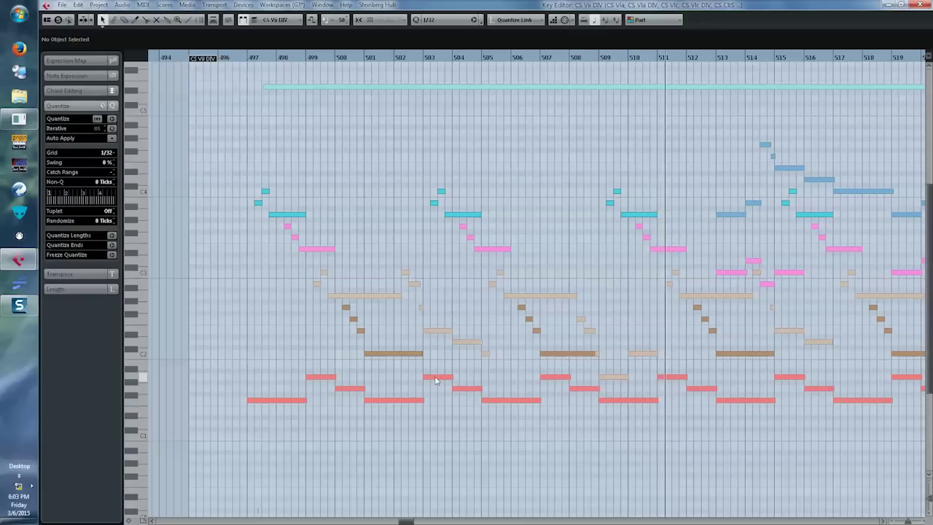
{"action": "scroll", "coordinate": [674, 359], "scroll_direction": "right", "scroll_amount": 1}
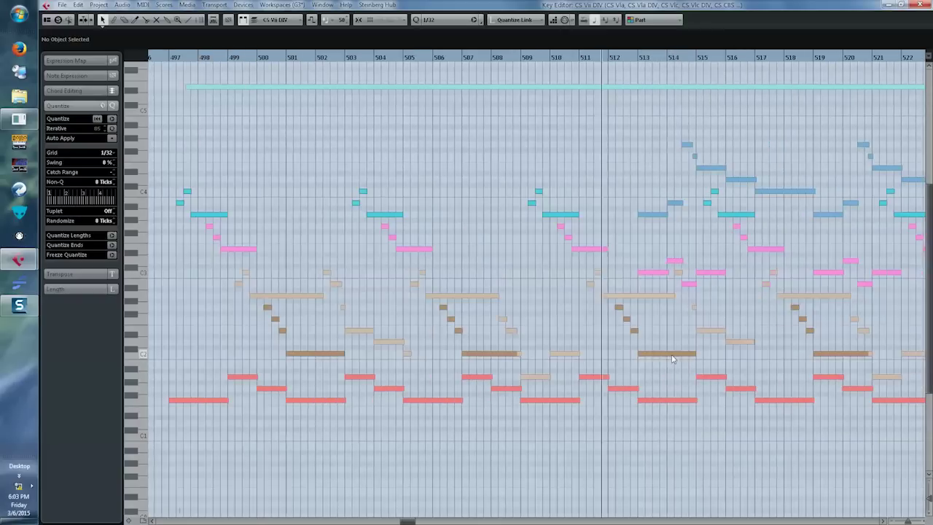
{"action": "scroll", "coordinate": [674, 359], "scroll_direction": "right", "scroll_amount": 1}
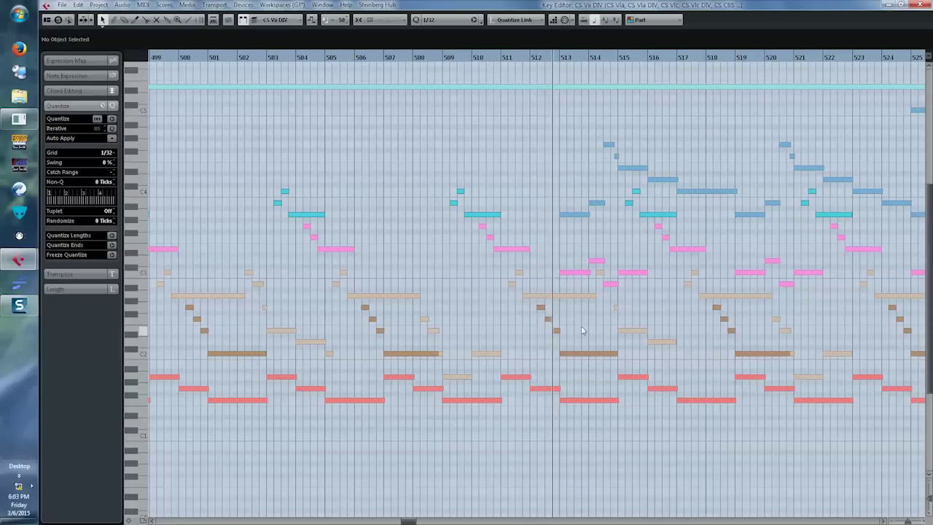
{"action": "scroll", "coordinate": [583, 328], "scroll_direction": "right", "scroll_amount": 1}
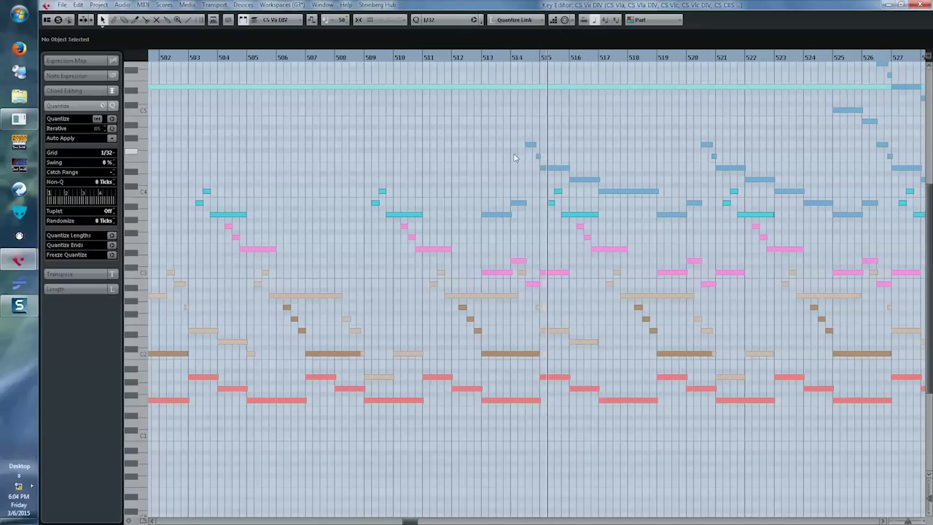
Highlight the CS Vi DIV counter-melody notes around bar 514 and their repeat around bar 520.
{"action": "left_click", "coordinate": [514, 202]}
{"action": "left_click_drag", "start_coordinate": [513, 137], "coordinate": [542, 207]}
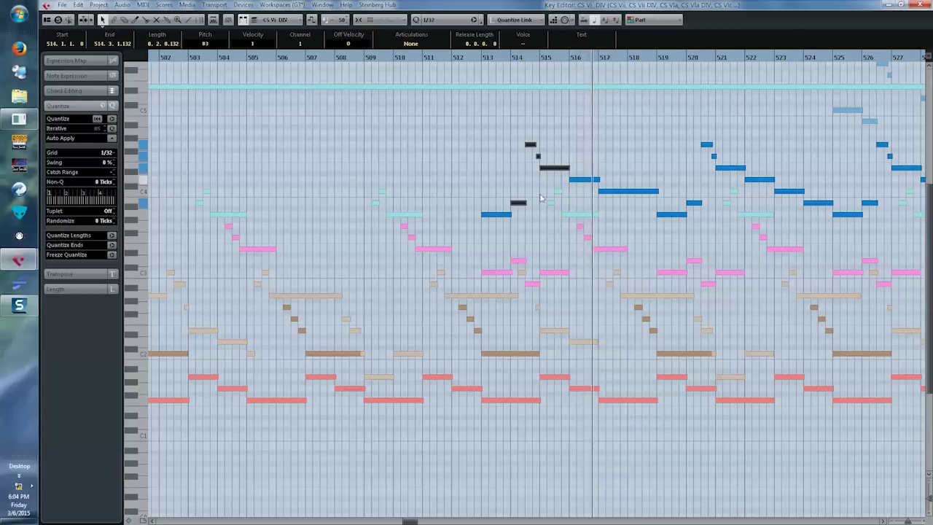
{"action": "left_click_drag", "start_coordinate": [689, 132], "coordinate": [719, 210]}
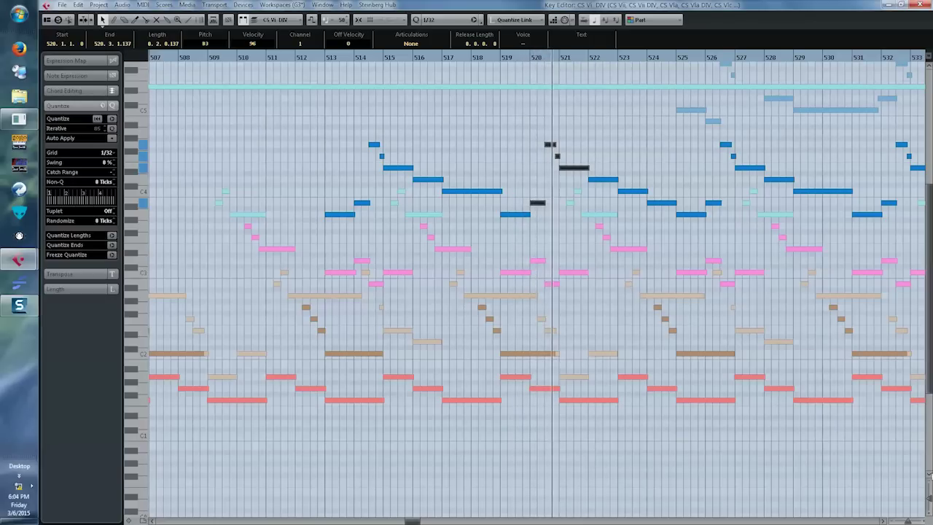
Enlarge the note rows until the pitch names are readable on the string notes, and clear the note selection.
{"action": "left_click", "coordinate": [928, 514]}
{"action": "left_click", "coordinate": [927, 514]}
{"action": "left_click", "coordinate": [927, 514]}
{"action": "left_click", "coordinate": [928, 514]}
{"action": "left_click", "coordinate": [927, 513]}
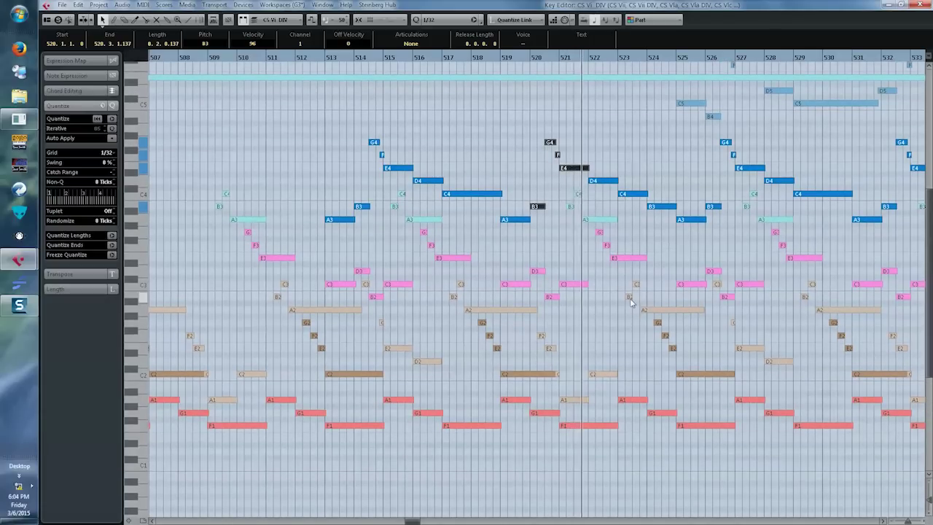
{"action": "scroll", "coordinate": [632, 304], "scroll_direction": "right", "scroll_amount": 2}
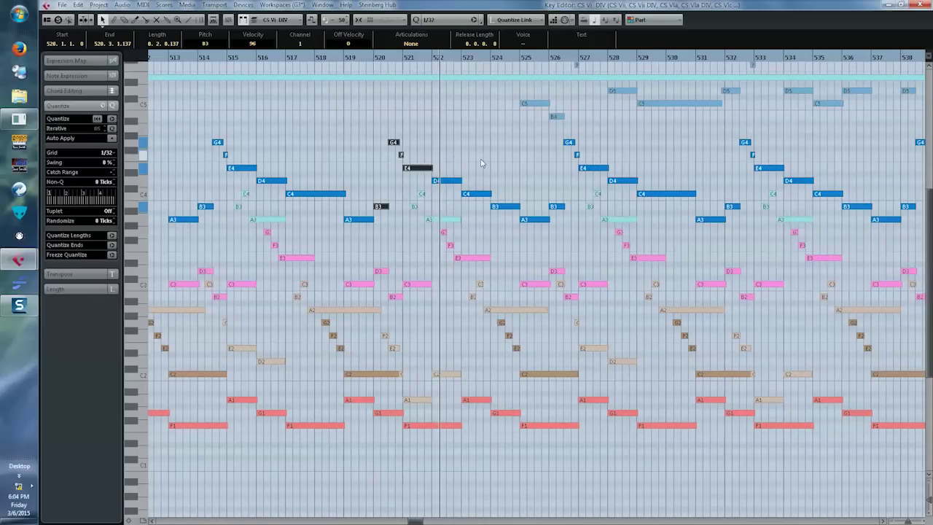
{"action": "left_click", "coordinate": [482, 162]}
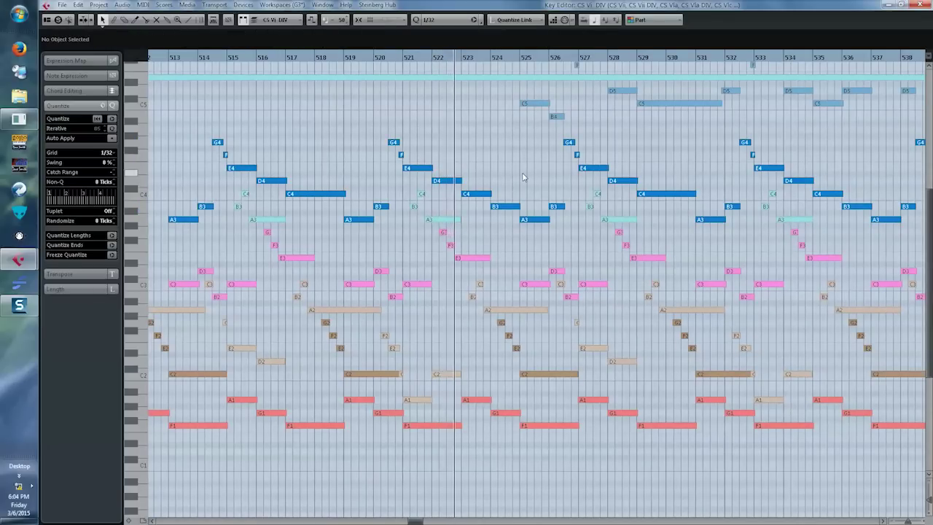
Examine how the high violin line joins the lower string lines from bar 525 through about bar 550 during playback.
{"action": "scroll", "coordinate": [525, 178], "scroll_direction": "up", "scroll_amount": 3}
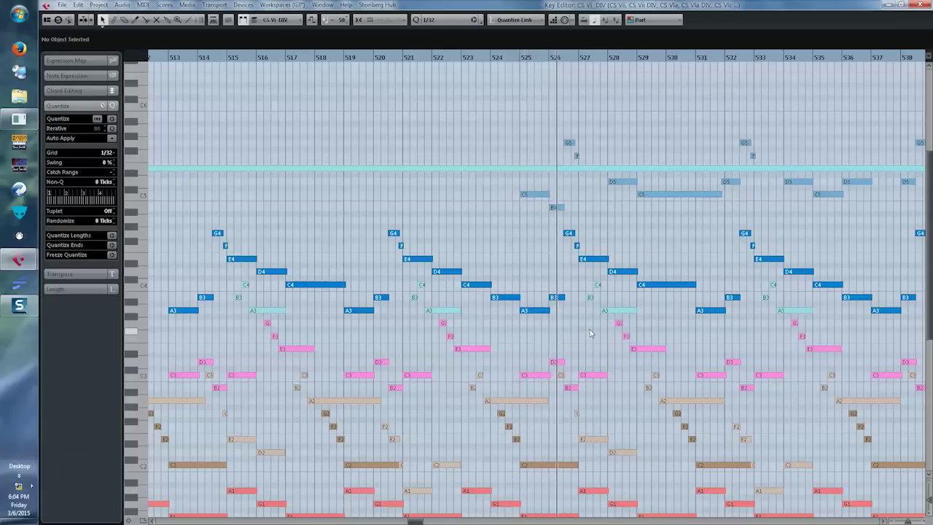
{"action": "key", "text": "h"}
{"action": "key", "text": "h"}
{"action": "key", "text": "h"}
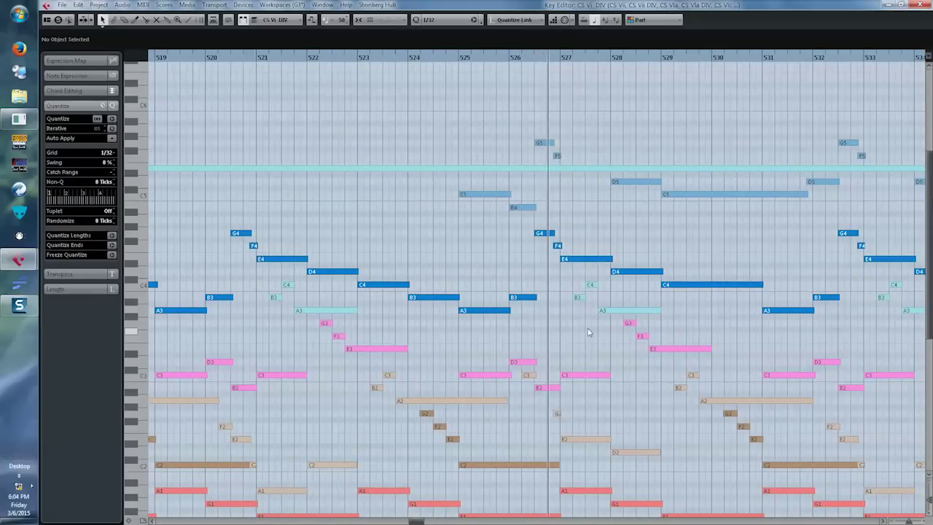
{"action": "scroll", "coordinate": [590, 333], "scroll_direction": "right", "scroll_amount": 1}
{"action": "scroll", "coordinate": [517, 333], "scroll_direction": "down", "scroll_amount": 3}
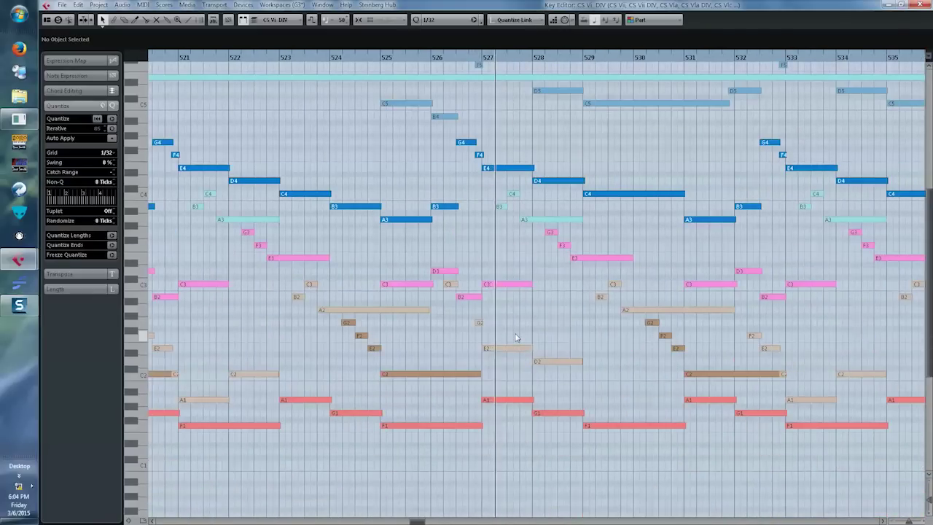
{"action": "scroll", "coordinate": [516, 337], "scroll_direction": "up", "scroll_amount": 3}
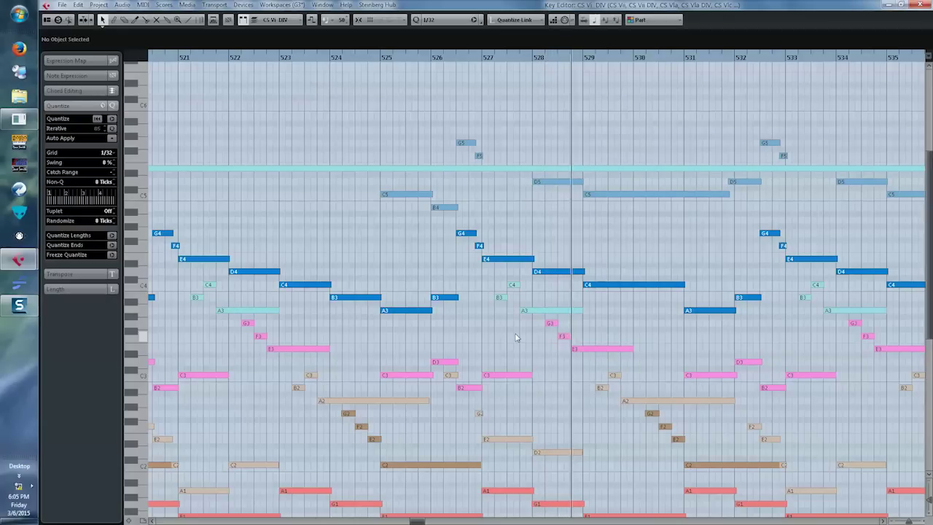
{"action": "left_click", "coordinate": [929, 482]}
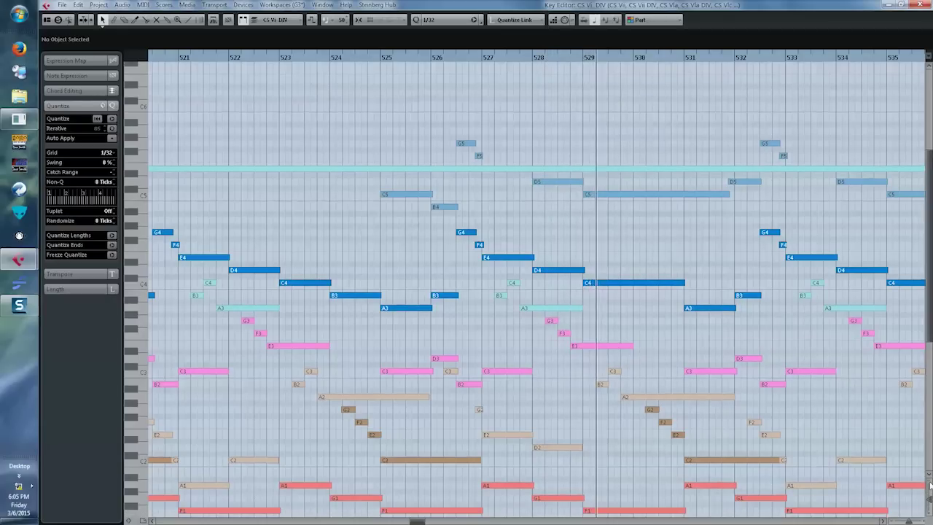
{"action": "left_click", "coordinate": [929, 482]}
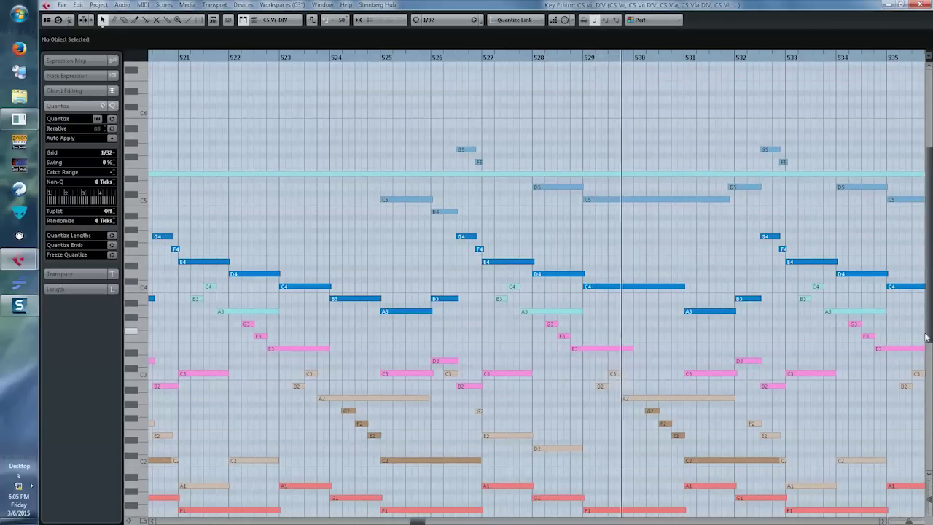
{"action": "scroll", "coordinate": [929, 340], "scroll_direction": "down", "scroll_amount": 3}
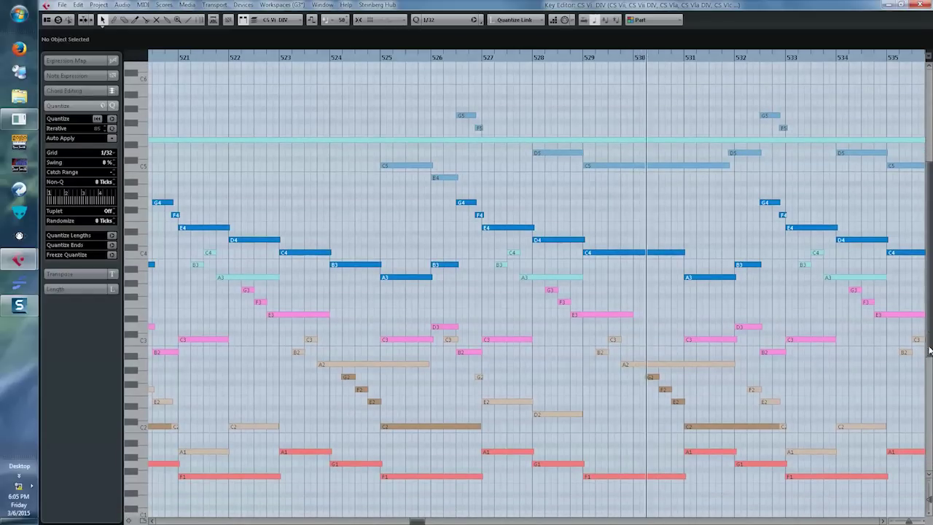
{"action": "key", "text": "g"}
{"action": "key", "text": "g"}
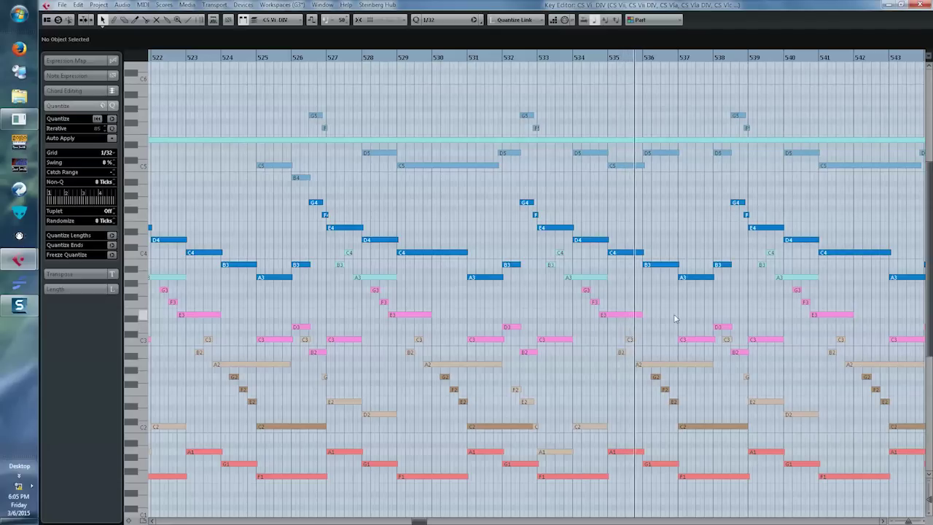
{"action": "scroll", "coordinate": [653, 321], "scroll_direction": "right", "scroll_amount": 2}
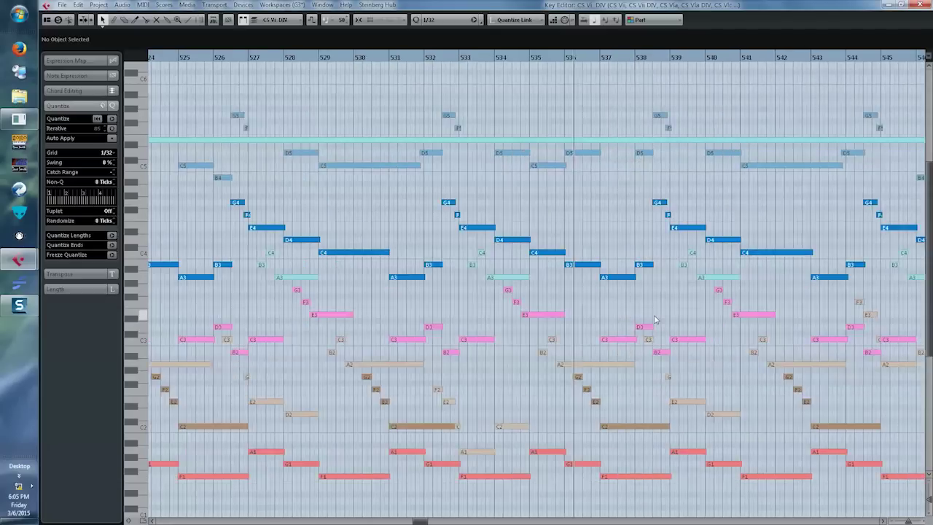
{"action": "scroll", "coordinate": [655, 315], "scroll_direction": "right", "scroll_amount": 1}
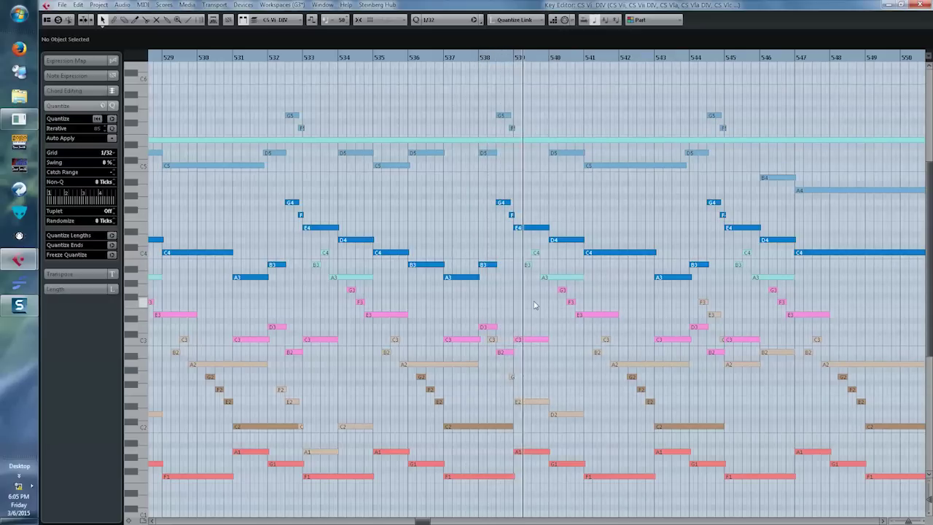
Replace the string parts in the Key Editor with the CB 12 Horns, CB Tromb, CB Monster Brass and CB Tuba parts, opened together.
{"action": "key", "text": "Return"}
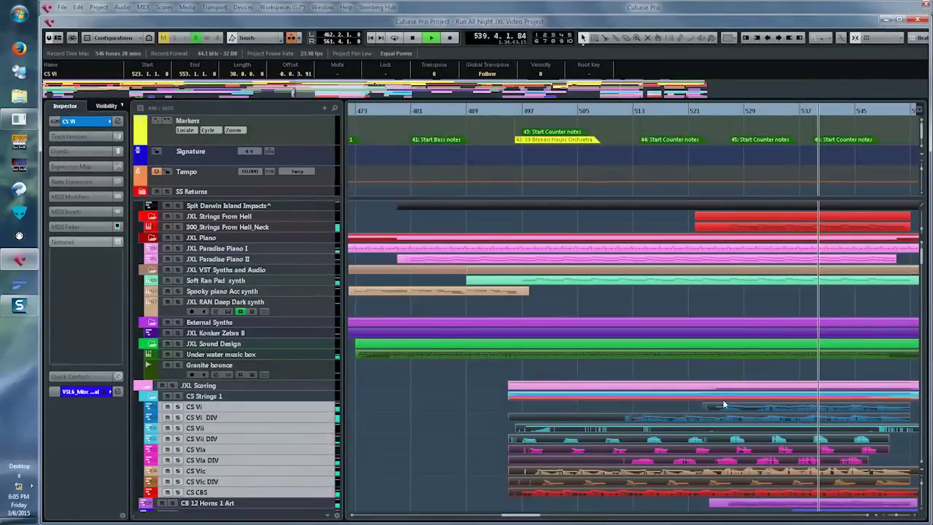
{"action": "scroll", "coordinate": [720, 398], "scroll_direction": "down", "scroll_amount": 5}
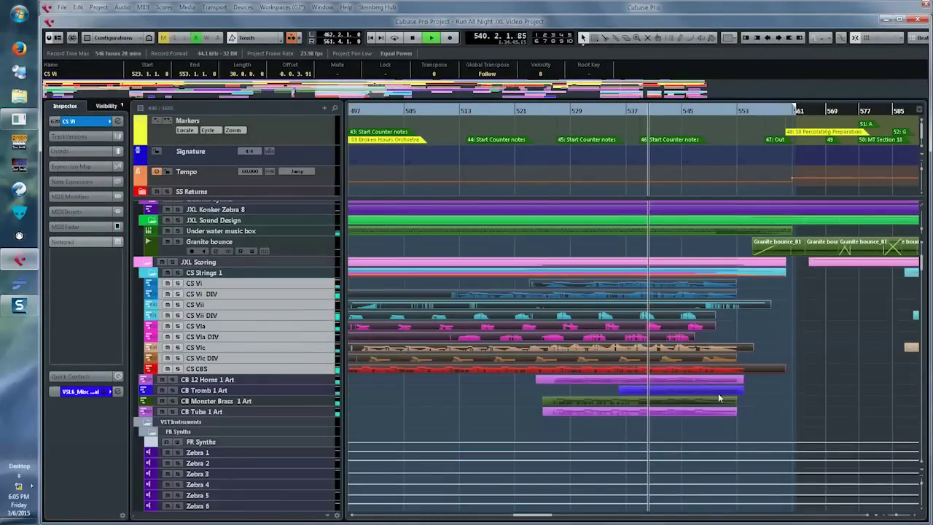
{"action": "left_click_drag", "start_coordinate": [520, 377], "coordinate": [682, 415]}
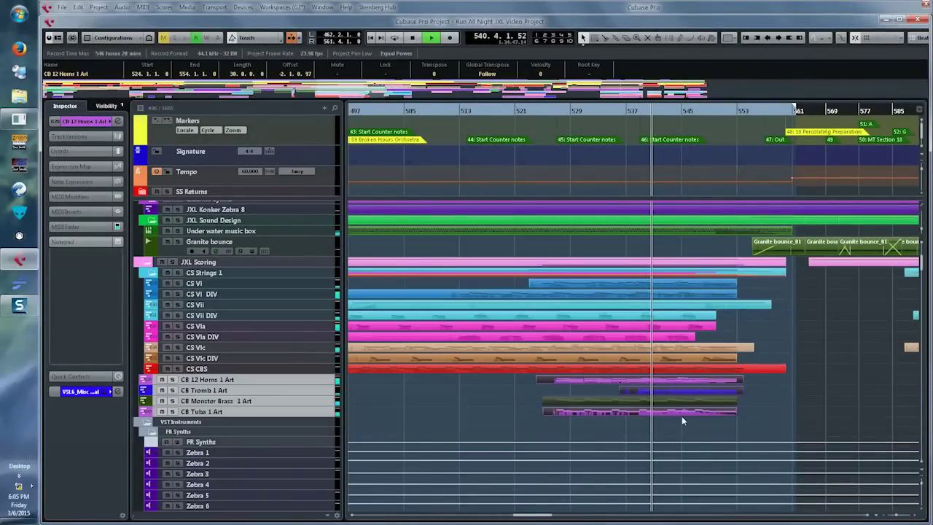
{"action": "key", "text": "Return"}
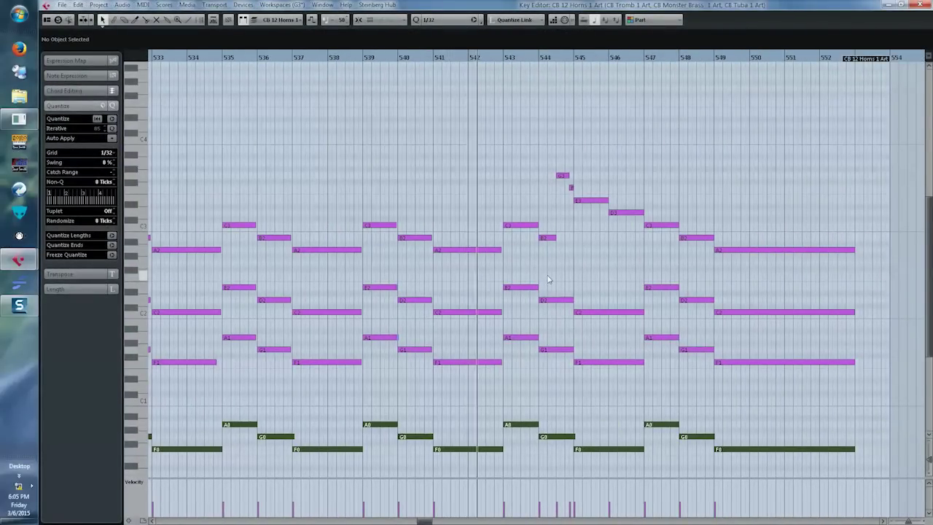
Highlight the upper brass counter-melody notes in bars 544 to 546, then close the Key Editor and deselect the parts.
{"action": "scroll", "coordinate": [547, 279], "scroll_direction": "down", "scroll_amount": 3}
{"action": "left_click_drag", "start_coordinate": [545, 78], "coordinate": [634, 175]}
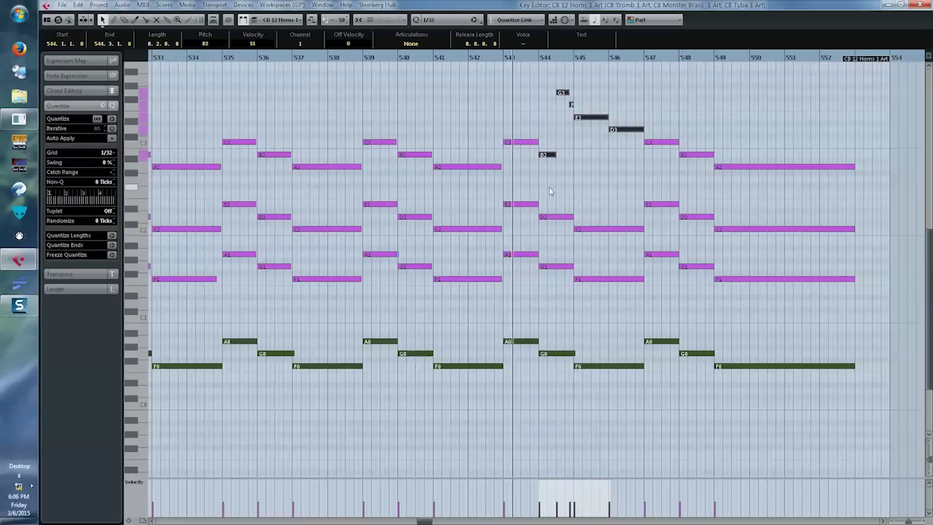
{"action": "left_click", "coordinate": [492, 110]}
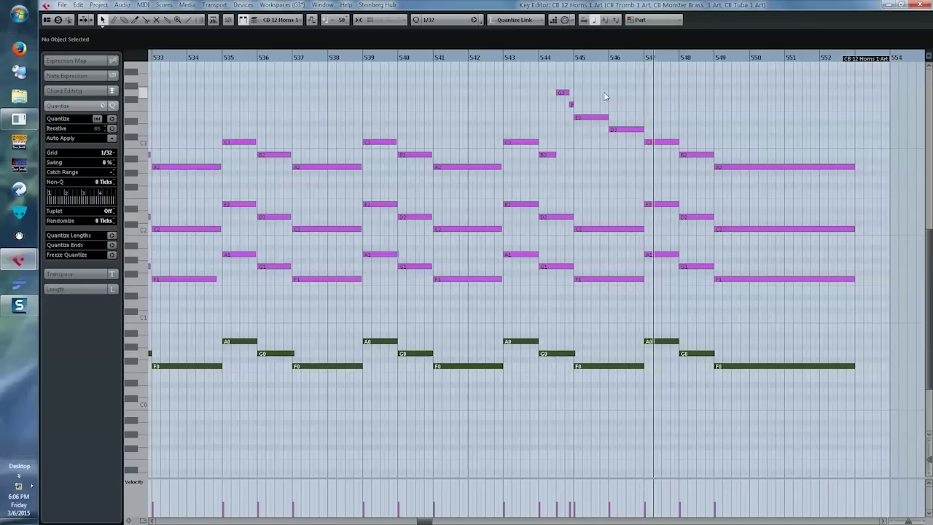
{"action": "key", "text": "Return"}
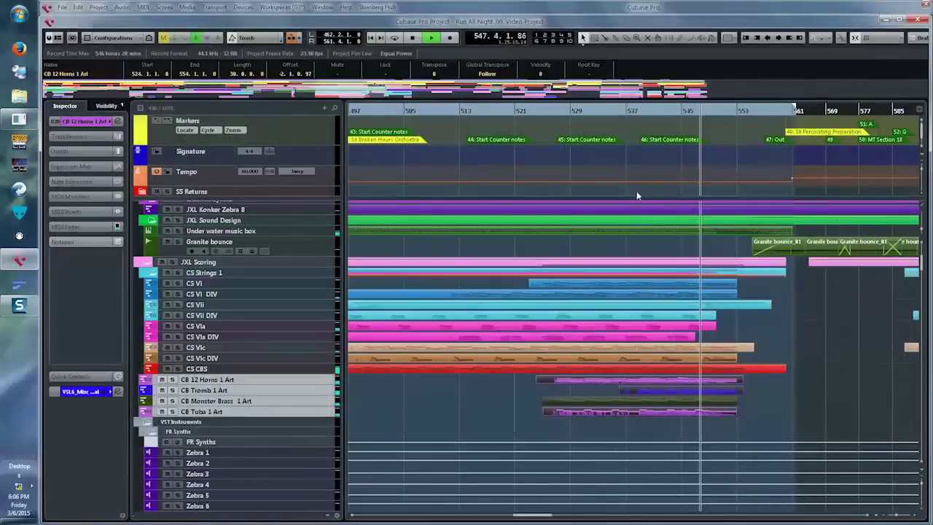
{"action": "left_click", "coordinate": [804, 316]}
Set the left locator to bar 560, just before the 10 Percolating Preparation marker, and the right locator to bar 697.
{"action": "scroll", "coordinate": [800, 315], "scroll_direction": "right", "scroll_amount": 3}
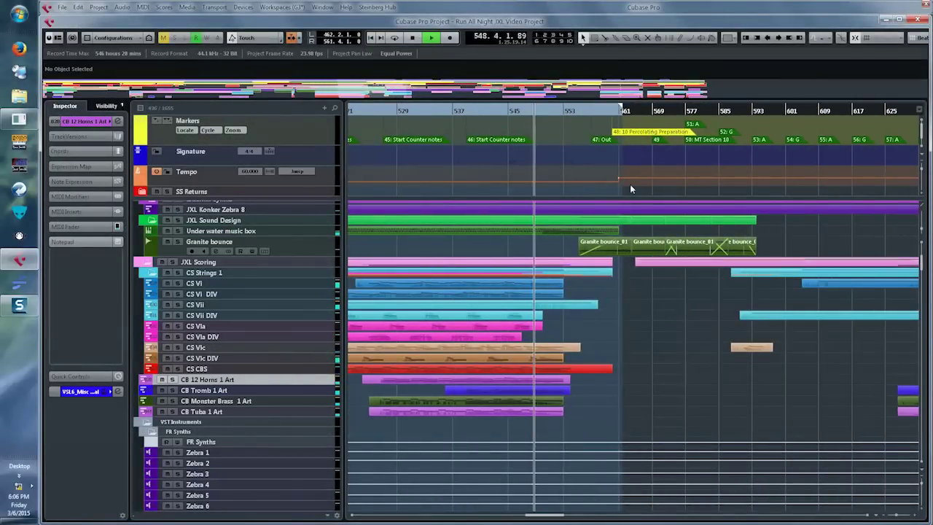
{"action": "left_click", "coordinate": [615, 112], "text": "ctrl"}
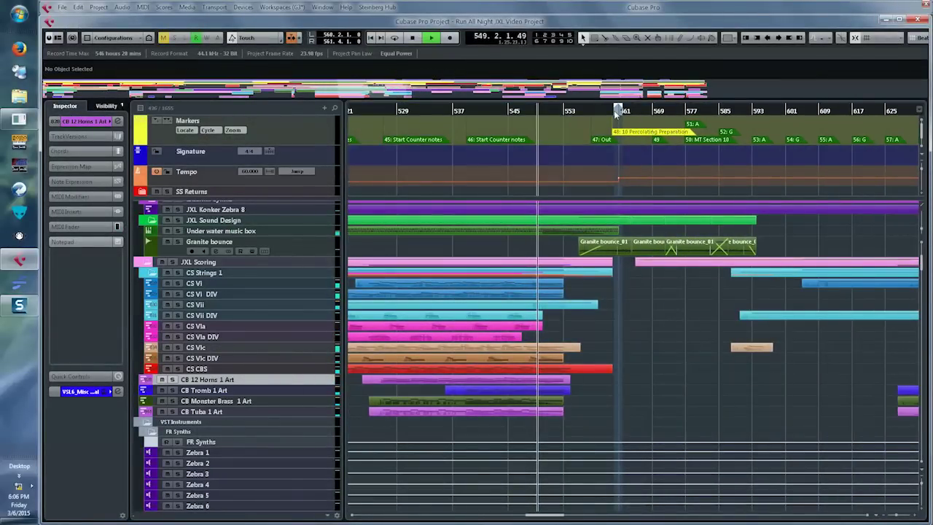
{"action": "key", "text": "g"}
{"action": "key", "text": "g"}
{"action": "key", "text": "g"}
{"action": "key", "text": "g"}
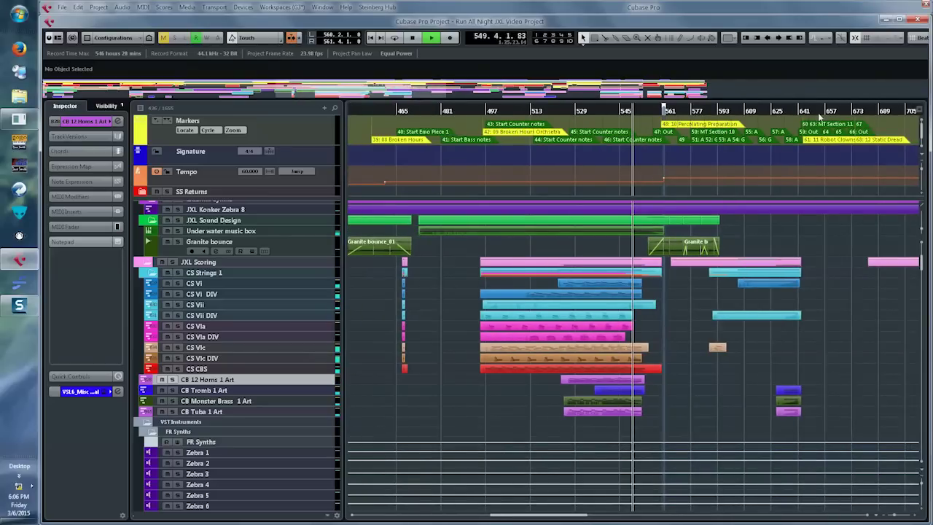
{"action": "left_click", "coordinate": [892, 111], "text": "alt"}
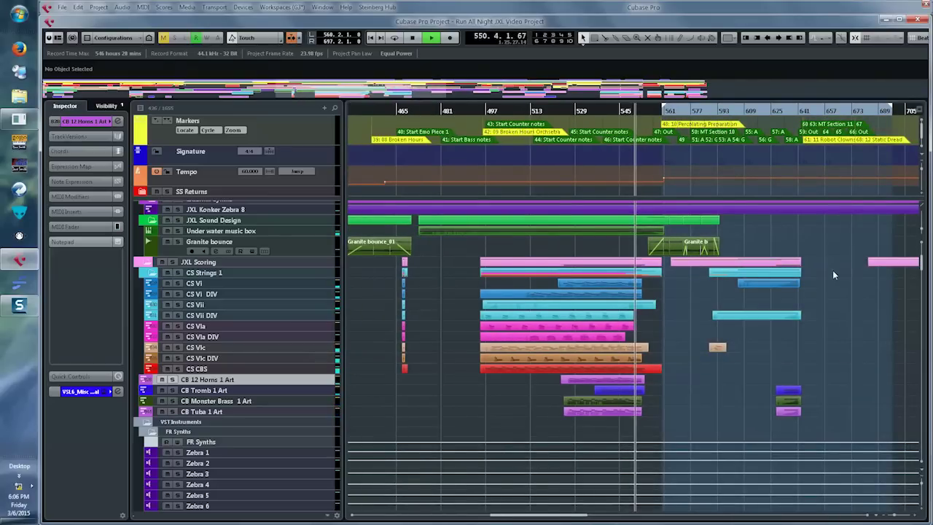
Examine the instrument, sound design and string parts leading from bar 553 into the 10 Percolating Preparation section during playback.
{"action": "key", "text": "h"}
{"action": "key", "text": "h"}
{"action": "key", "text": "h"}
{"action": "scroll", "coordinate": [765, 261], "scroll_direction": "right", "scroll_amount": 5}
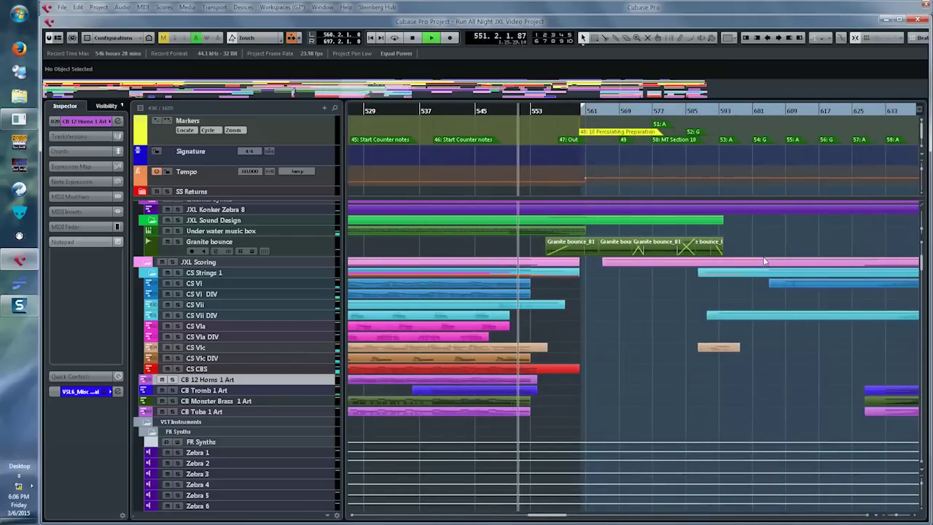
{"action": "scroll", "coordinate": [669, 238], "scroll_direction": "up", "scroll_amount": 2}
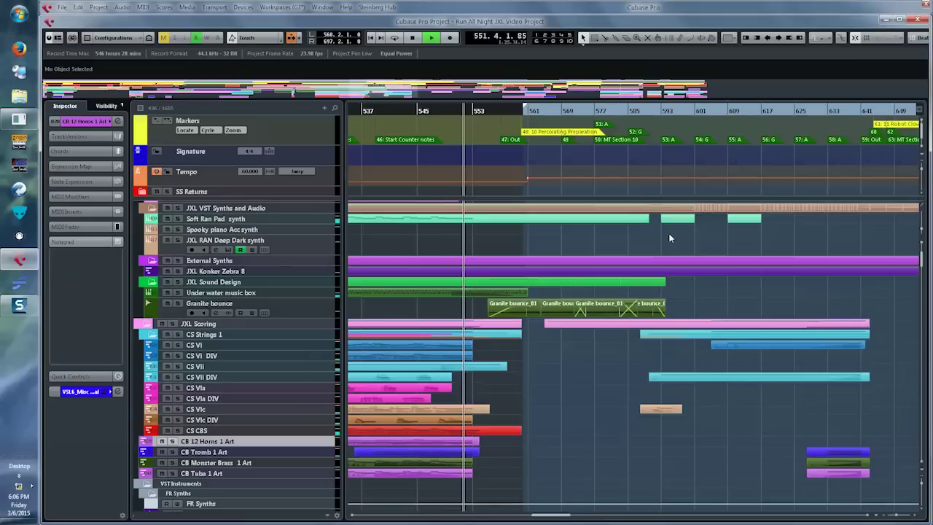
{"action": "scroll", "coordinate": [616, 236], "scroll_direction": "up", "scroll_amount": 4}
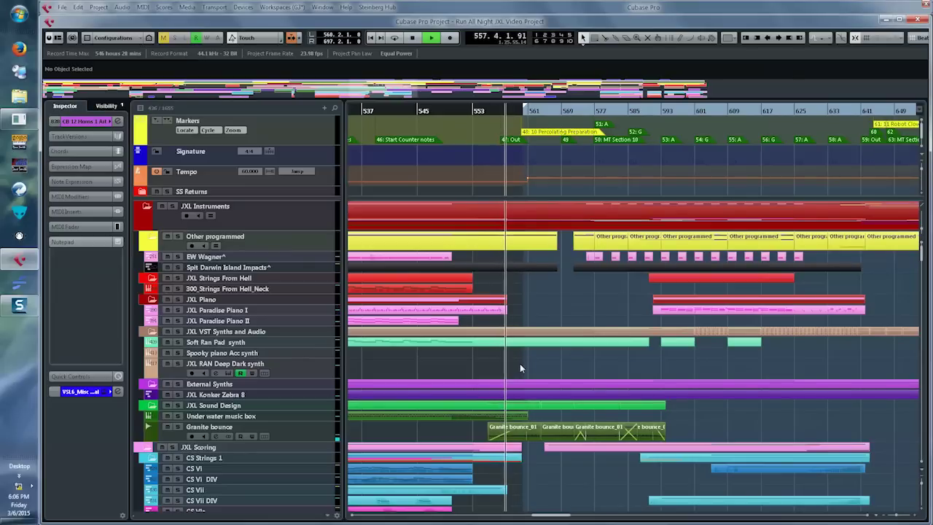
{"action": "key", "text": "h"}
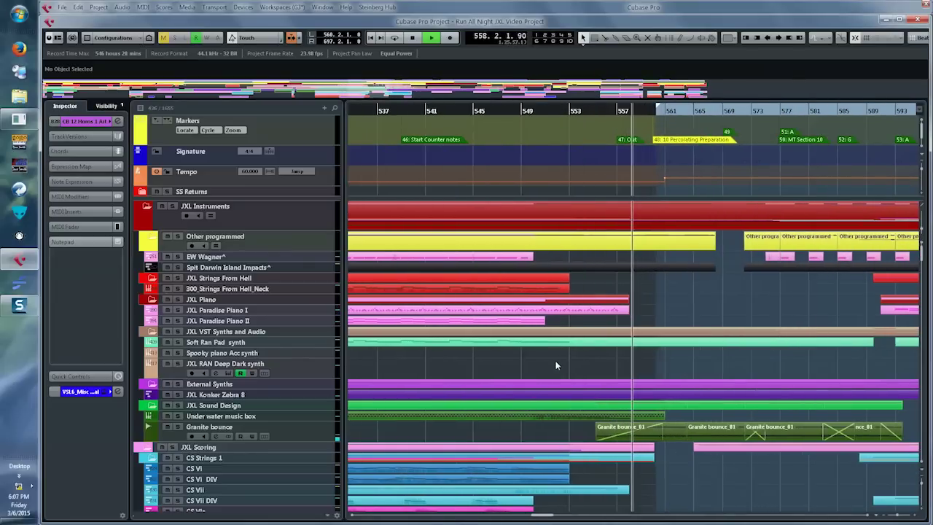
{"action": "key", "text": "h"}
{"action": "scroll", "coordinate": [612, 368], "scroll_direction": "right", "scroll_amount": 3}
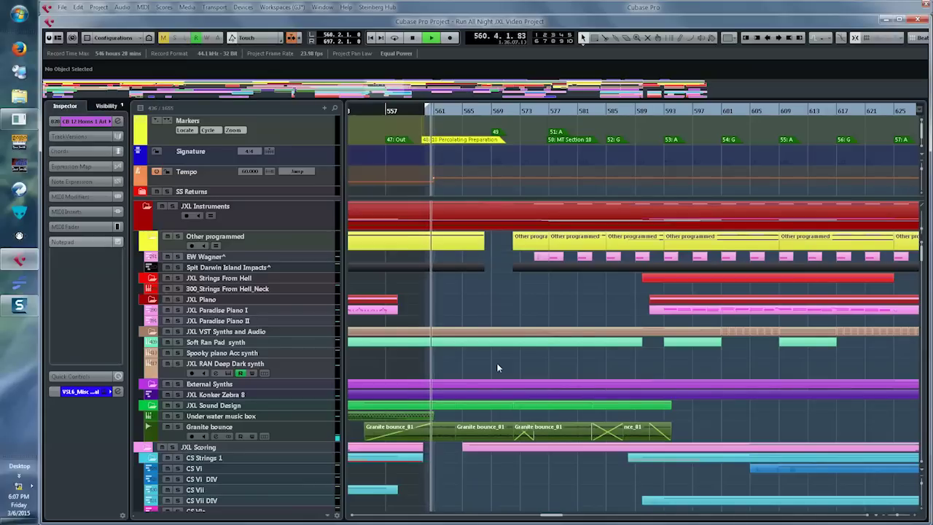
Move the right locator to bar 639 and show only the tracks with parts between the locators.
{"action": "key", "text": "ctrl+alt+2"}
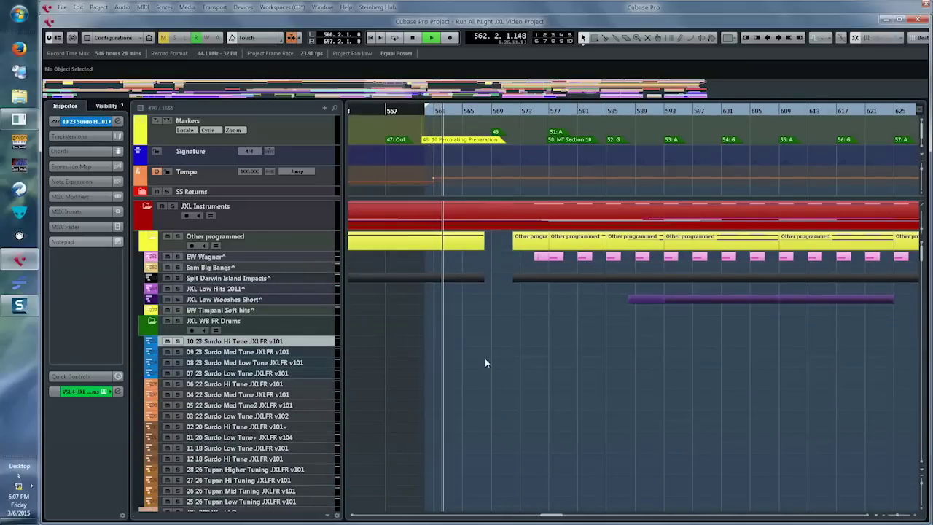
{"action": "key", "text": "g"}
{"action": "key", "text": "g"}
{"action": "key", "text": "g"}
{"action": "key", "text": "g"}
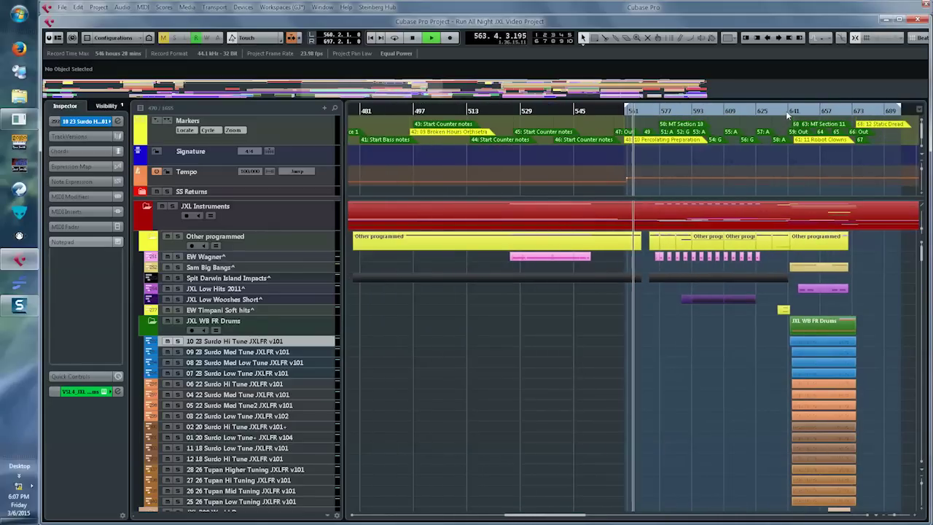
{"action": "left_click", "coordinate": [785, 110], "text": "alt"}
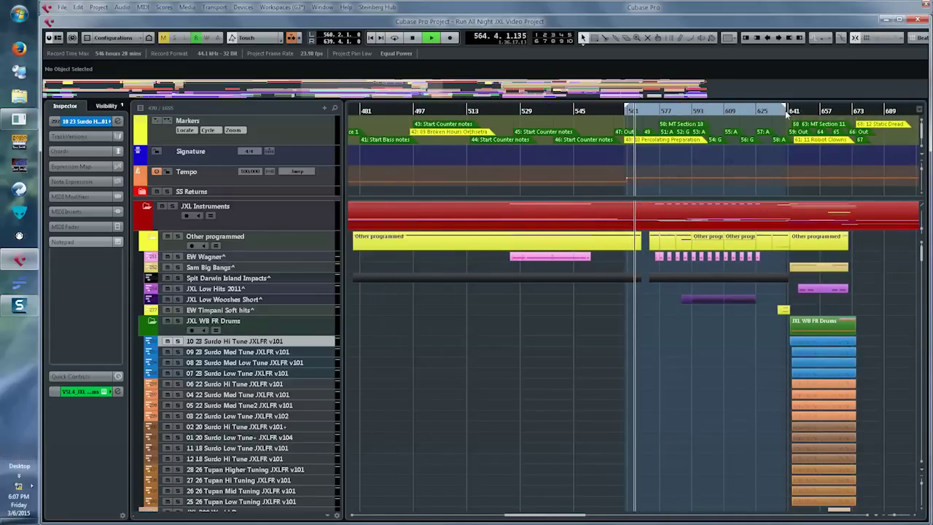
{"action": "key", "text": "ctrl+alt+l"}
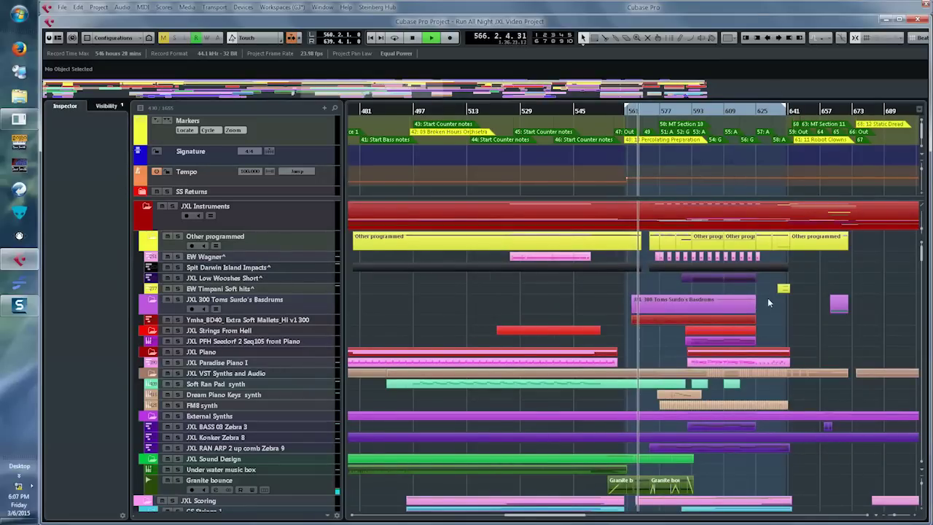
Highlight the FM8 synth parts running from bar 577 to the end of the locator range, then deselect them.
{"action": "key", "text": "h"}
{"action": "key", "text": "h"}
{"action": "key", "text": "h"}
{"action": "scroll", "coordinate": [666, 338], "scroll_direction": "right", "scroll_amount": 4}
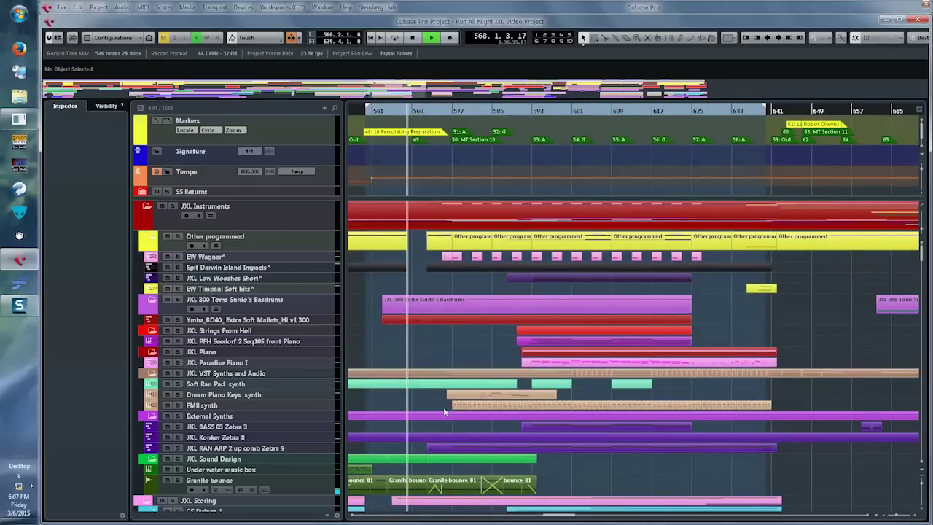
{"action": "left_click_drag", "start_coordinate": [443, 408], "coordinate": [770, 408]}
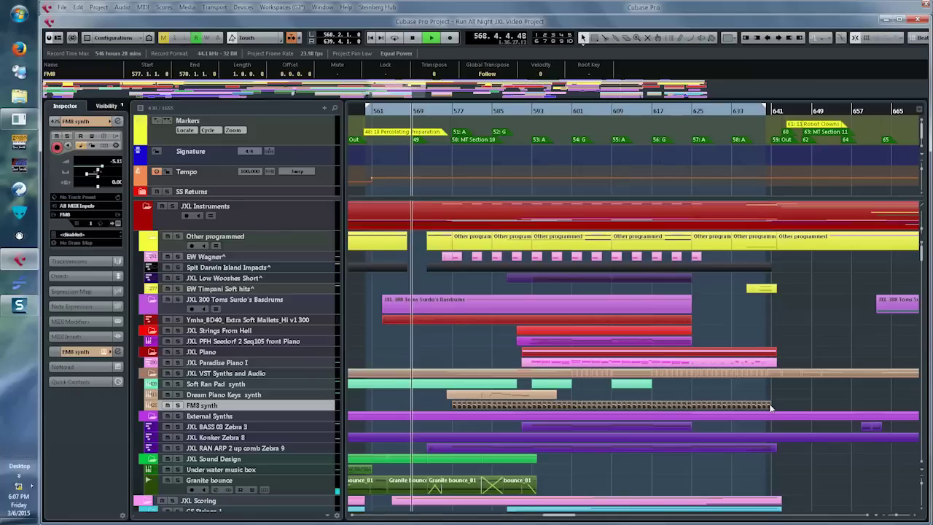
{"action": "right_click", "coordinate": [703, 391]}
{"action": "left_click", "coordinate": [736, 387]}
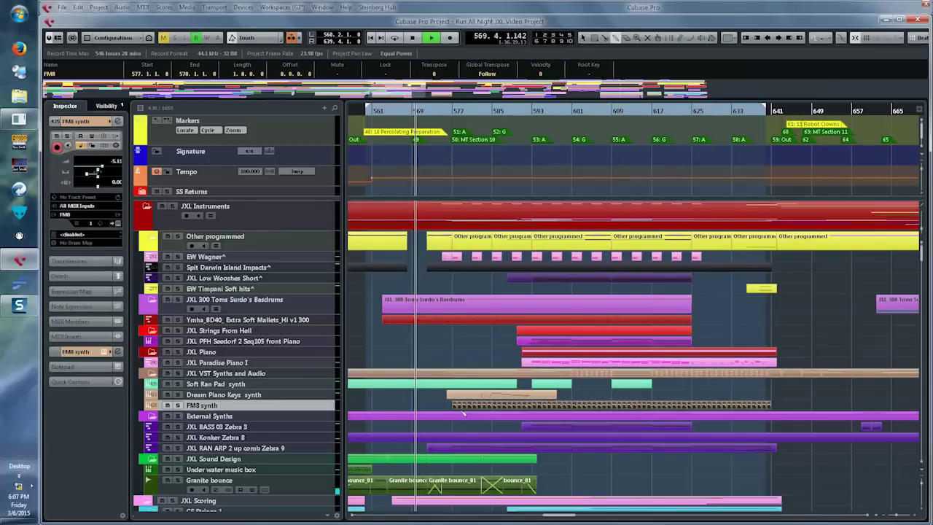
{"action": "left_click", "coordinate": [420, 406]}
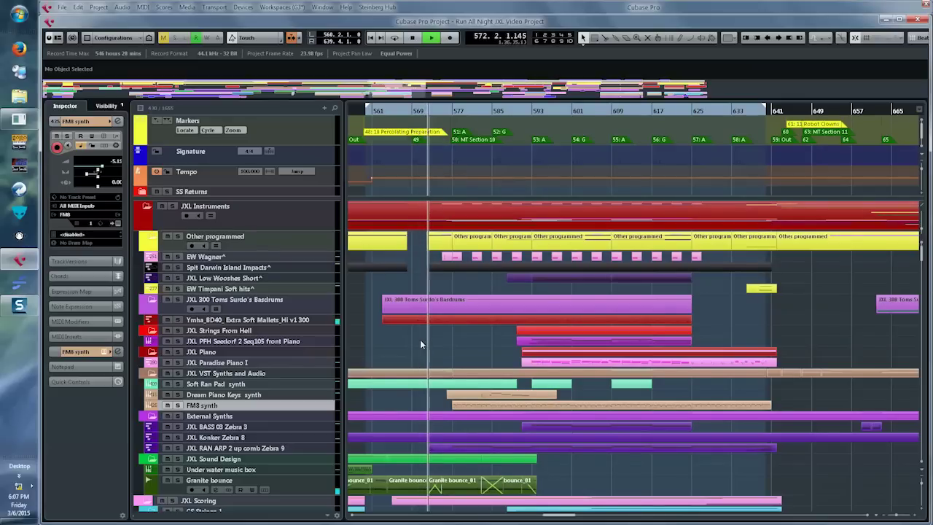
Highlight the EWP Vlc Legato part, then open the CS Vlc DIV part in the Key Editor to view its notes.
{"action": "scroll", "coordinate": [425, 340], "scroll_direction": "down", "scroll_amount": 5}
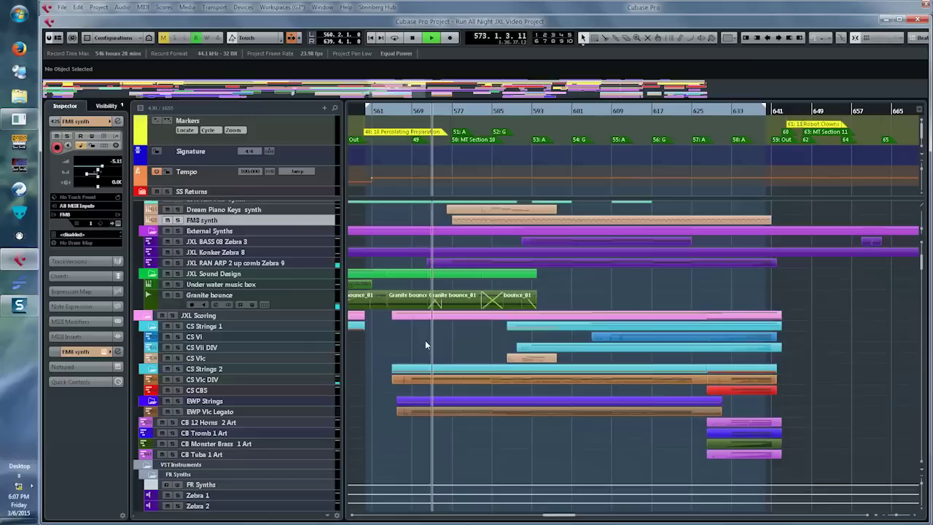
{"action": "left_click", "coordinate": [455, 412]}
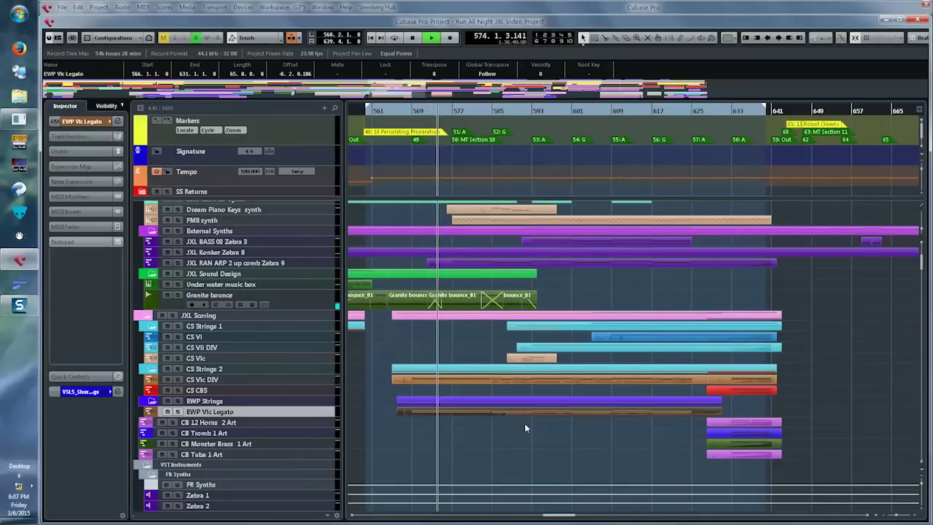
{"action": "left_click", "coordinate": [425, 380]}
{"action": "double_click", "coordinate": [426, 380]}
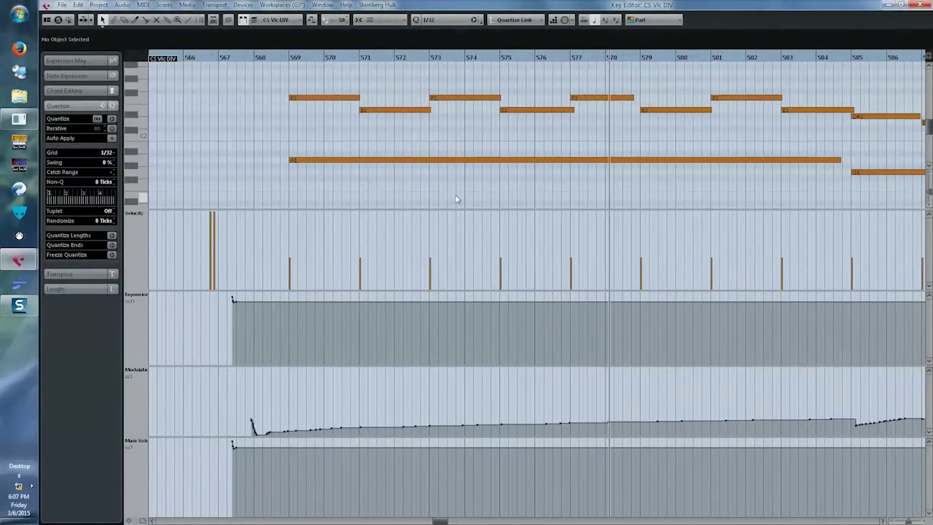
Close the CS Vlc DIV note editor and inspect the FM8 synth's arpeggiator pattern in its instrument window.
{"action": "key", "text": "Return"}
{"action": "left_click", "coordinate": [463, 343]}
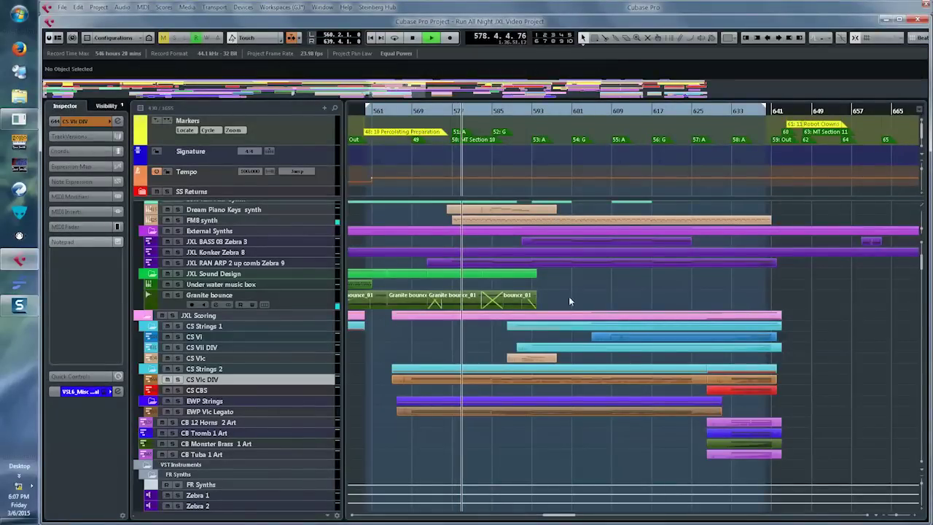
{"action": "scroll", "coordinate": [587, 279], "scroll_direction": "up", "scroll_amount": 3}
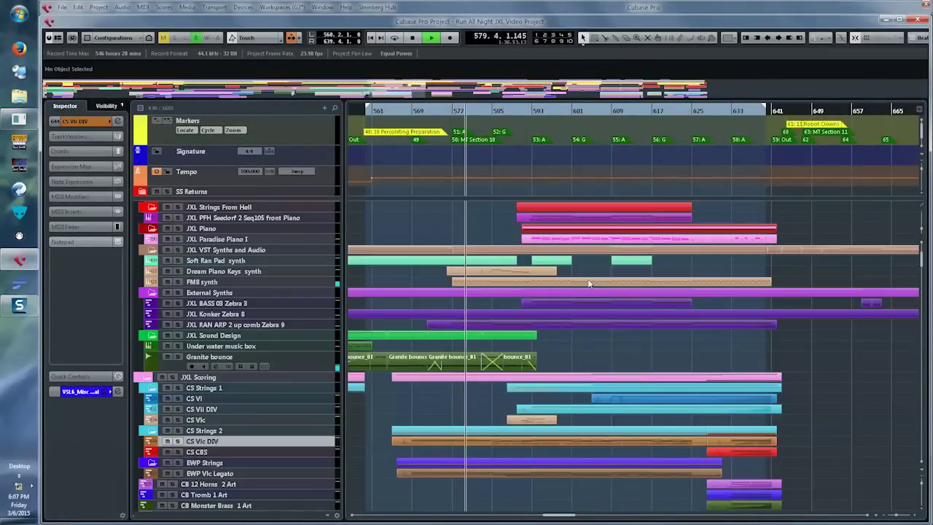
{"action": "left_click", "coordinate": [501, 284]}
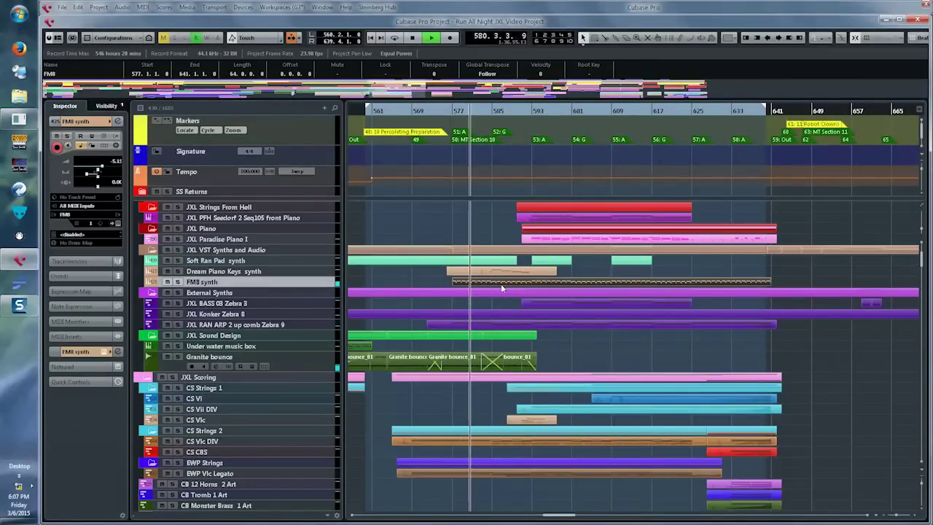
{"action": "left_click", "coordinate": [117, 224]}
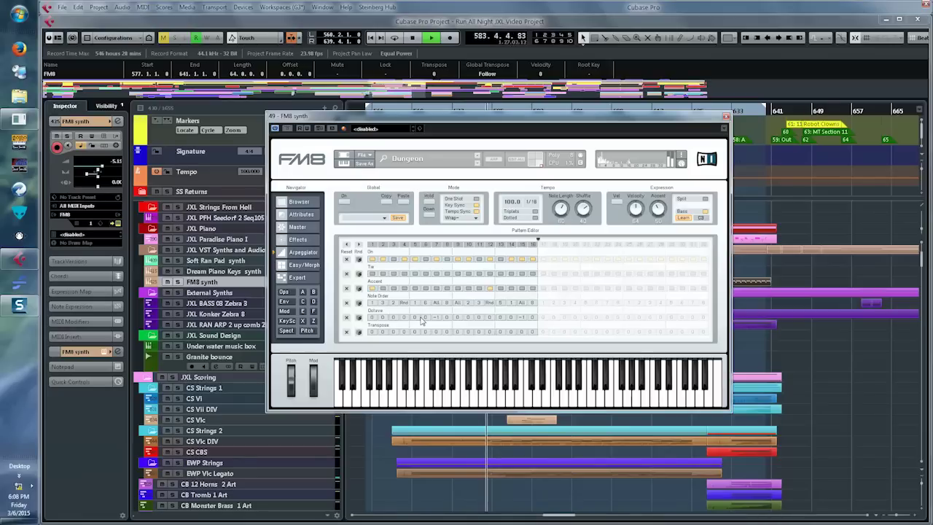
{"action": "left_click", "coordinate": [725, 117]}
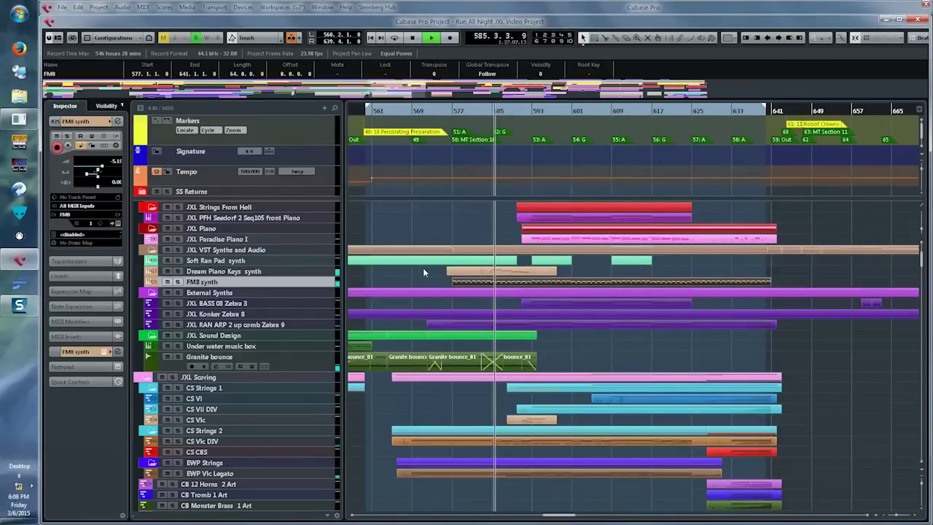
{"action": "left_click", "coordinate": [495, 272]}
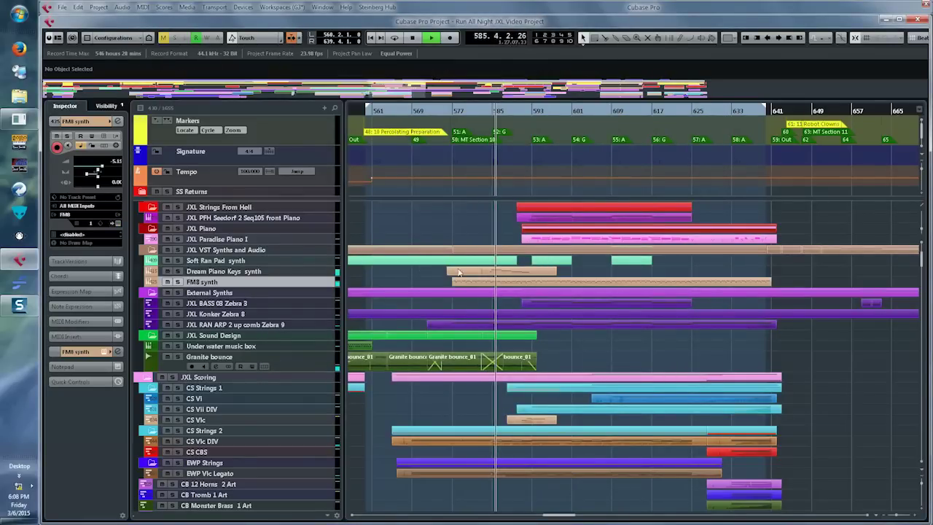
Examine the notes and controller curves of the CS Vlc part around bar 591, and return to the arrangement.
{"action": "left_click", "coordinate": [503, 423]}
{"action": "left_click", "coordinate": [513, 421]}
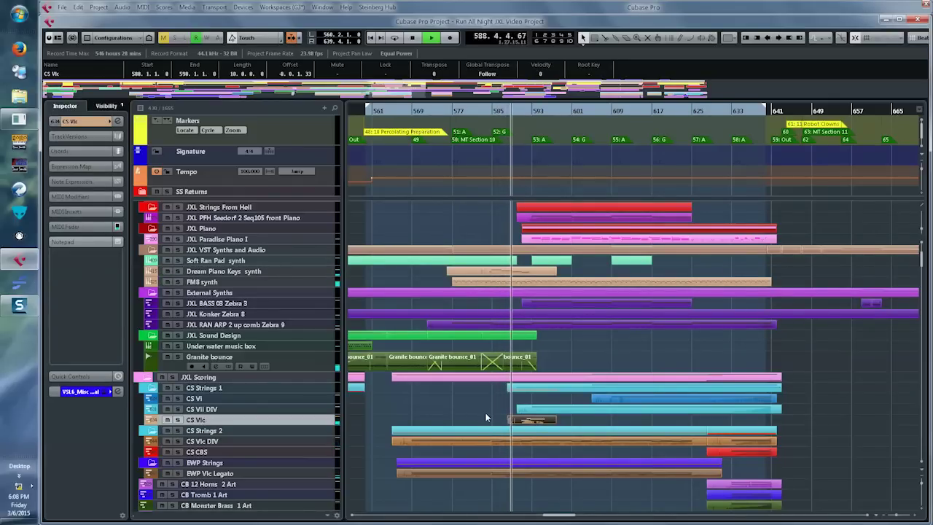
{"action": "key", "text": "Return"}
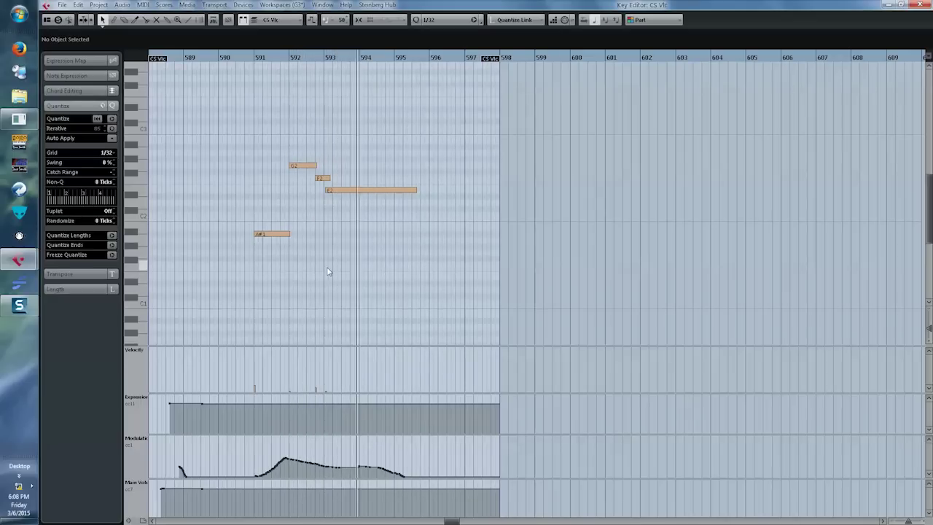
{"action": "key", "text": "Return"}
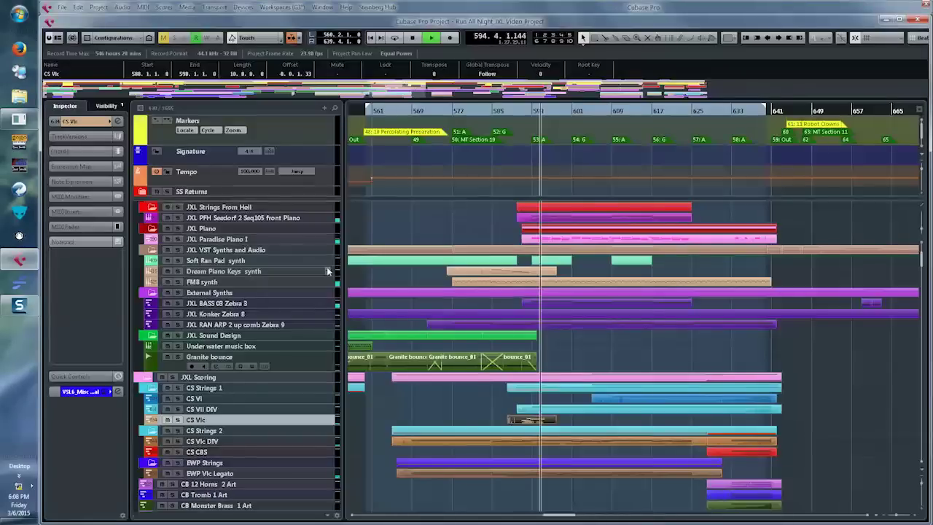
{"action": "left_click", "coordinate": [532, 401]}
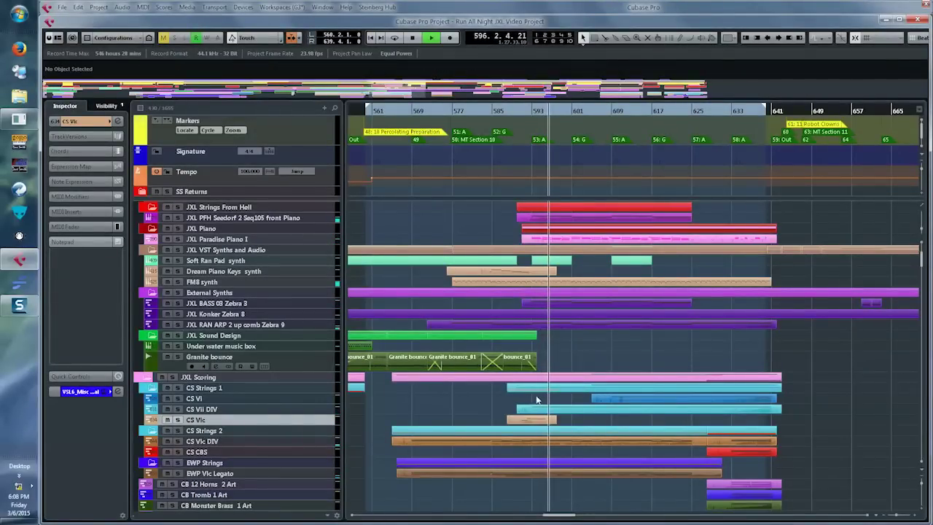
Open the CS Vi and CS Vii DIV parts together and examine their sustained notes and modulation curve over their full length.
{"action": "scroll", "coordinate": [537, 399], "scroll_direction": "right", "scroll_amount": 1}
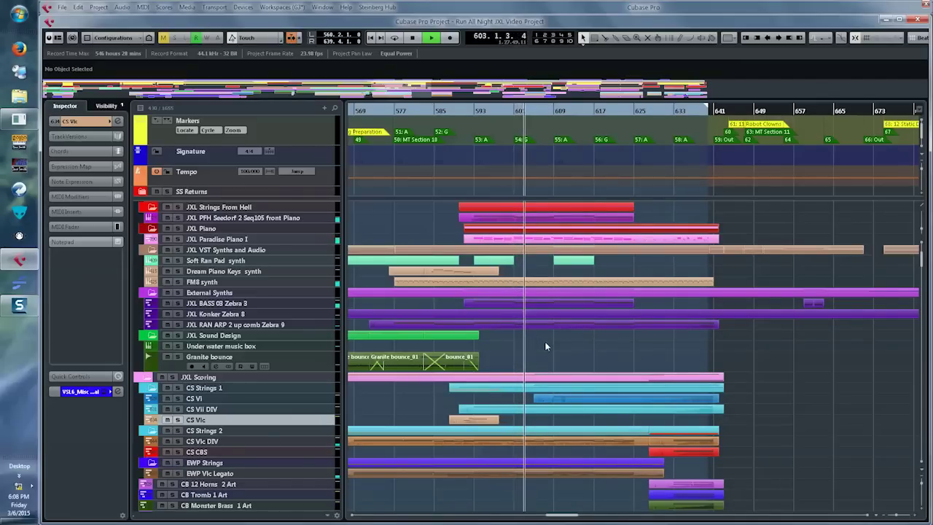
{"action": "scroll", "coordinate": [555, 351], "scroll_direction": "right", "scroll_amount": 1}
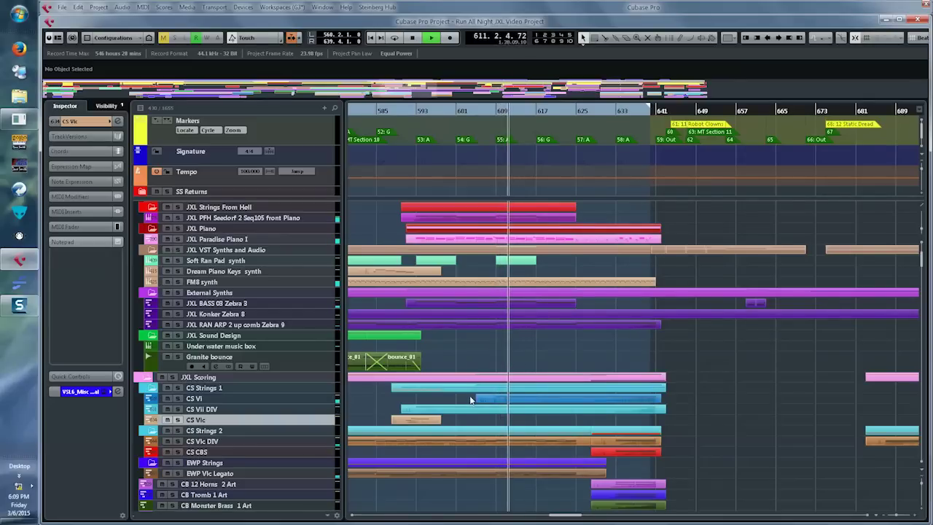
{"action": "left_click_drag", "start_coordinate": [478, 395], "coordinate": [633, 410]}
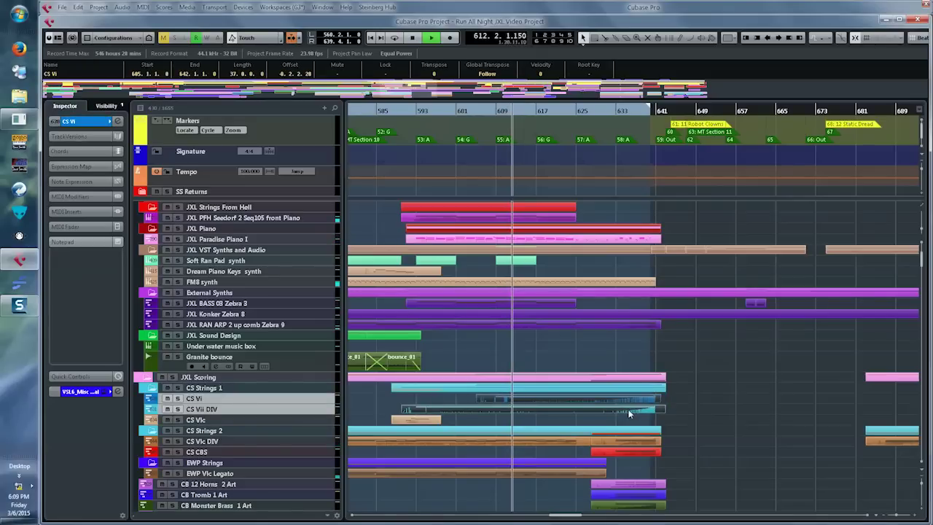
{"action": "double_click", "coordinate": [588, 410]}
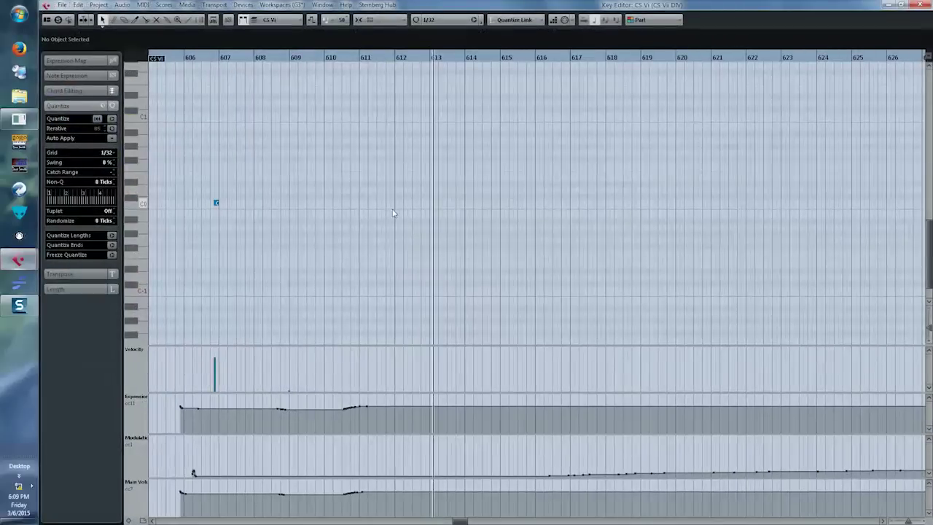
{"action": "scroll", "coordinate": [478, 235], "scroll_direction": "up", "scroll_amount": 10}
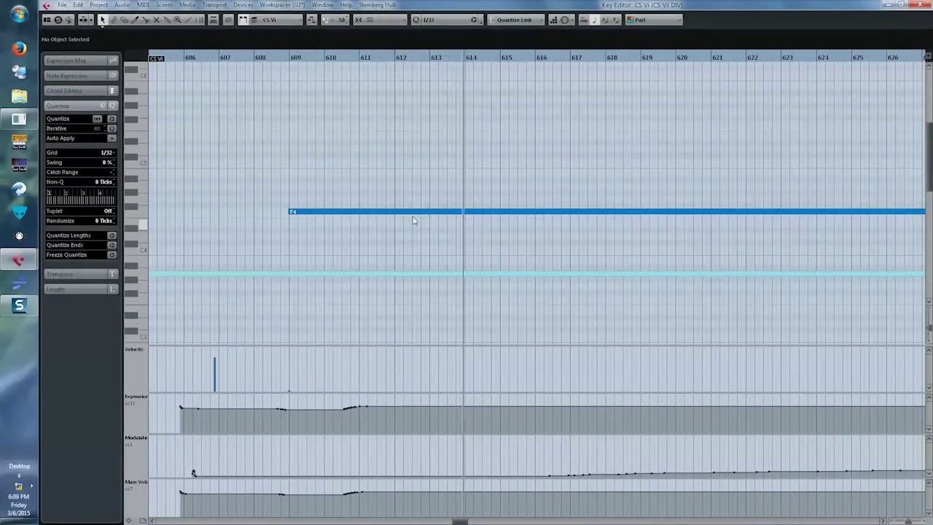
{"action": "key", "text": "g"}
{"action": "key", "text": "g"}
{"action": "key", "text": "g"}
{"action": "key", "text": "g"}
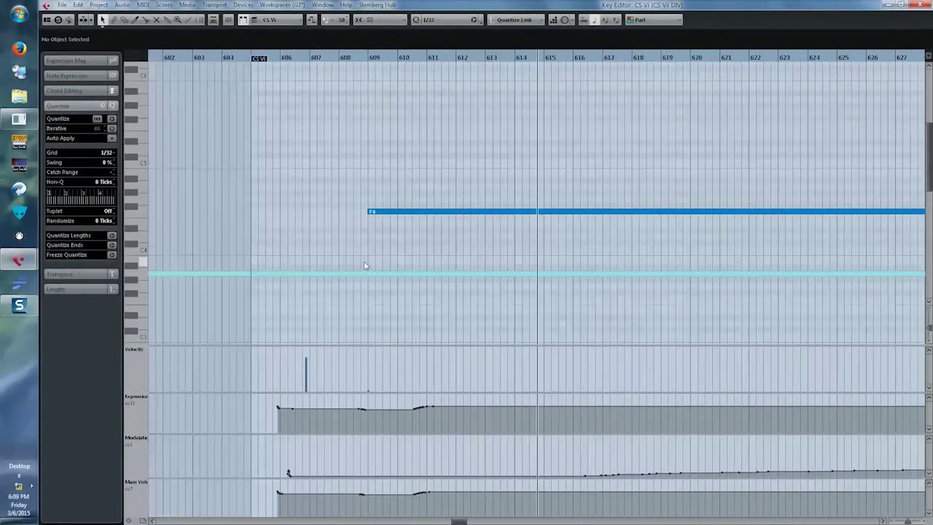
{"action": "key", "text": "g"}
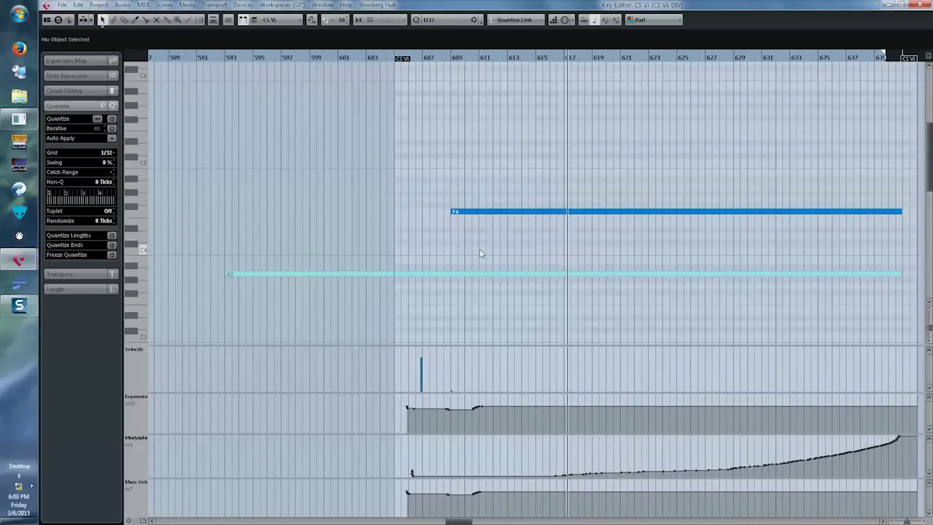
{"action": "key", "text": "Return"}
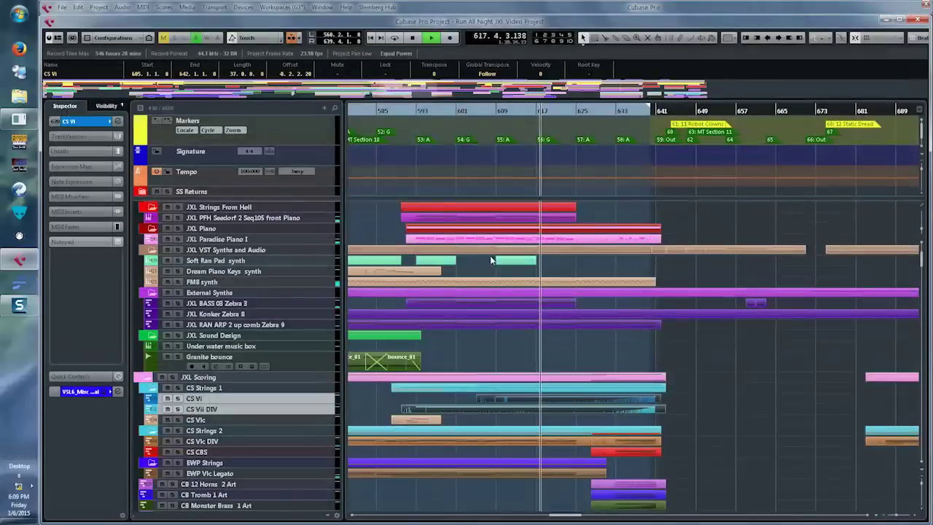
{"action": "left_click", "coordinate": [514, 354]}
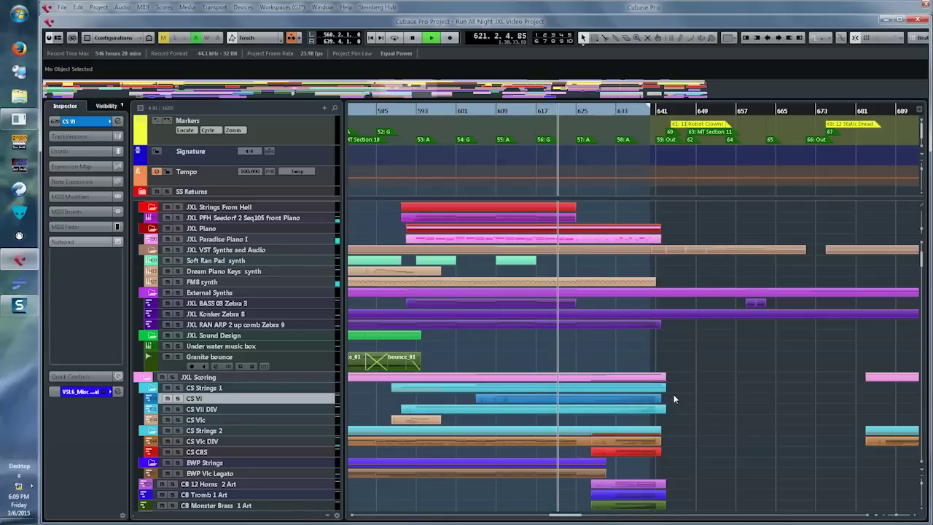
Highlight the CS Vi and CS Vii DIV parts, followed by the JXL RAN ARP 2 up comb Zebra 9 part.
{"action": "left_click_drag", "start_coordinate": [674, 399], "coordinate": [624, 415]}
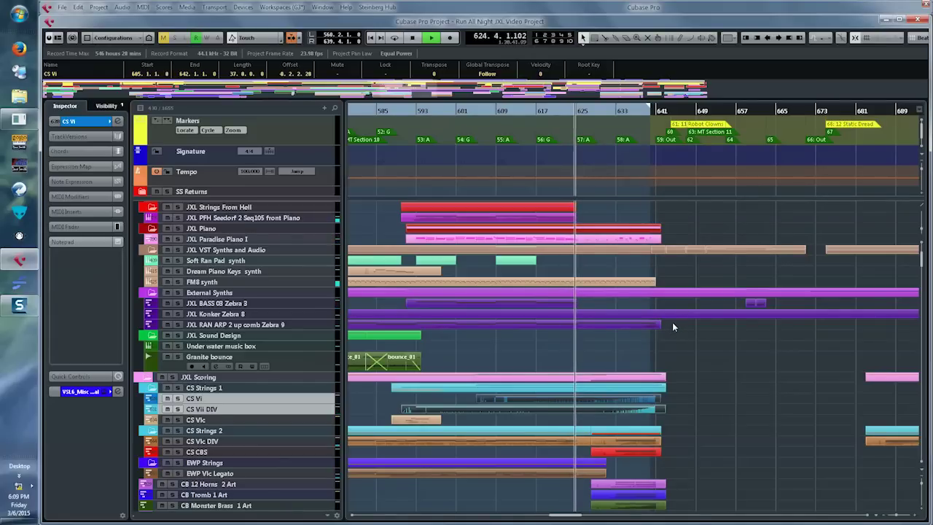
{"action": "left_click", "coordinate": [642, 327]}
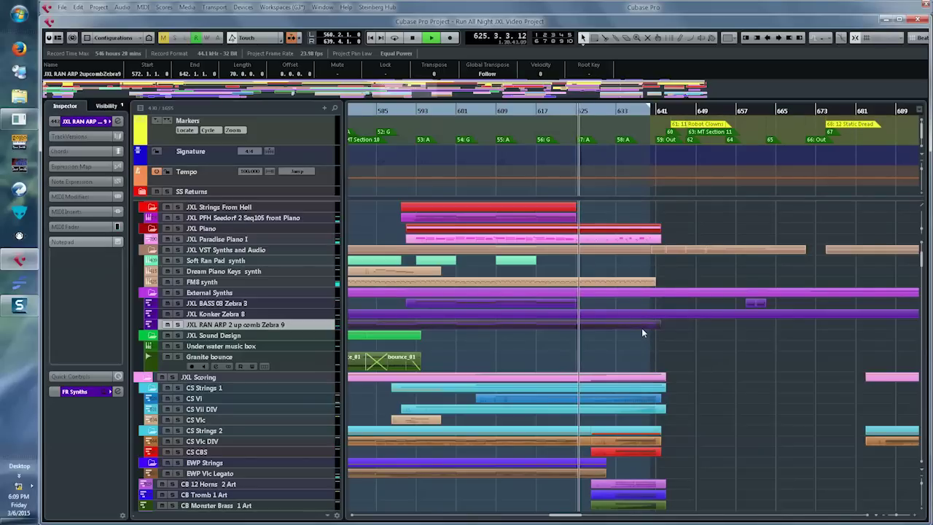
{"action": "left_click", "coordinate": [671, 235]}
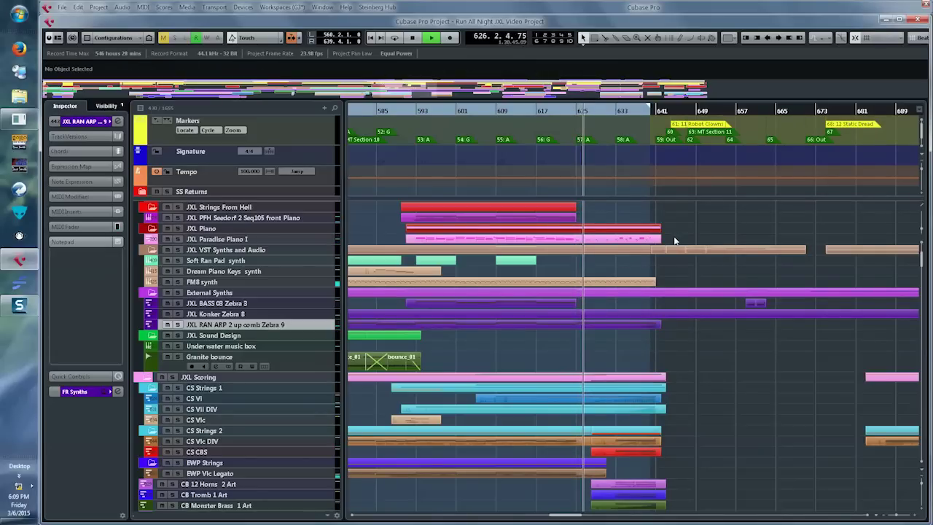
Open the JXL Paradise Piano I part and examine its short notes from bar 625 up close.
{"action": "left_click", "coordinate": [642, 239]}
{"action": "double_click", "coordinate": [636, 241]}
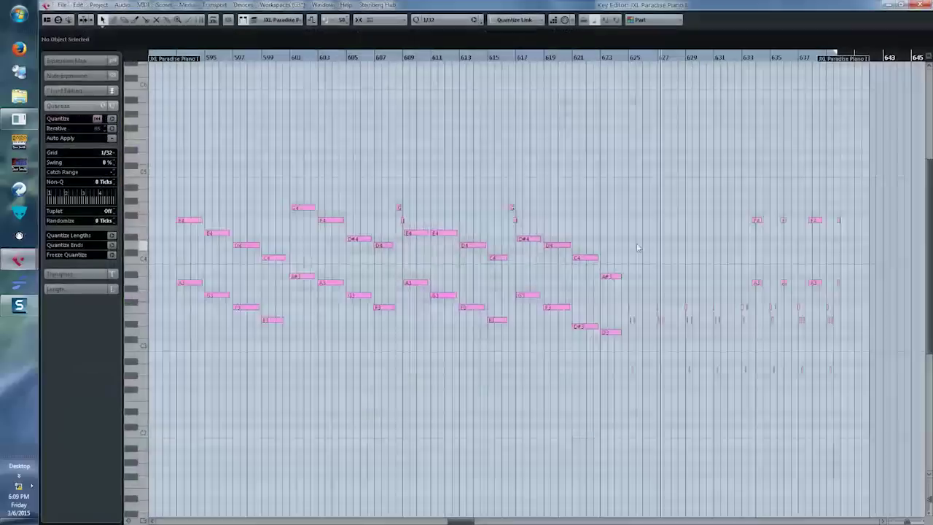
{"action": "key", "text": "h"}
{"action": "key", "text": "h"}
{"action": "key", "text": "h"}
{"action": "key", "text": "h"}
{"action": "key", "text": "h"}
{"action": "key", "text": "h"}
{"action": "key", "text": "h"}
{"action": "key", "text": "h"}
{"action": "key", "text": "h"}
{"action": "key", "text": "h"}
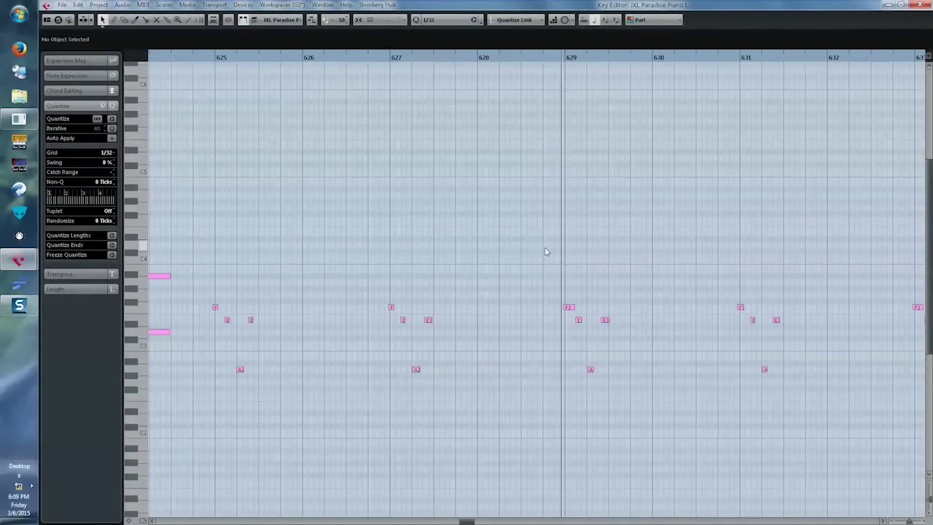
Examine the piano notes between bars 628 and 635, and close the note editor.
{"action": "key", "text": "g"}
{"action": "key", "text": "g"}
{"action": "key", "text": "g"}
{"action": "key", "text": "h"}
{"action": "key", "text": "h"}
{"action": "key", "text": "h"}
{"action": "key", "text": "h"}
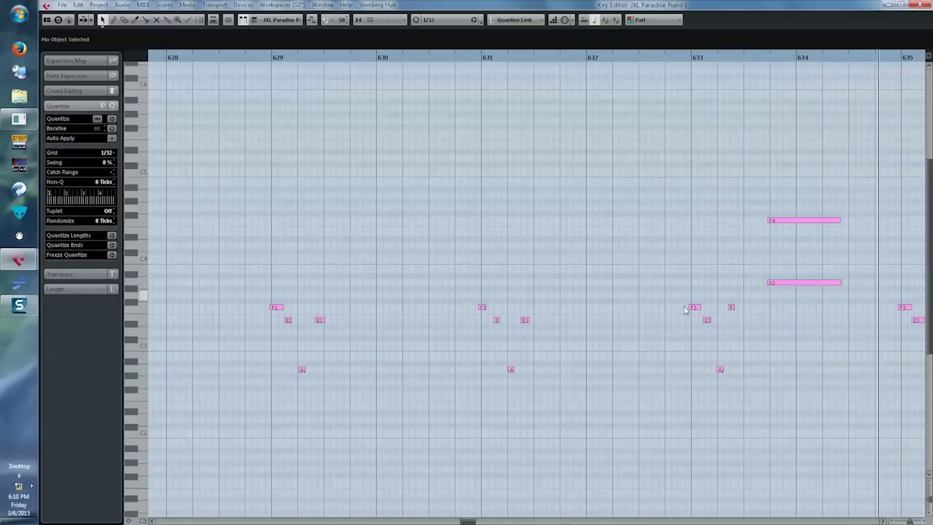
{"action": "key", "text": "Return"}
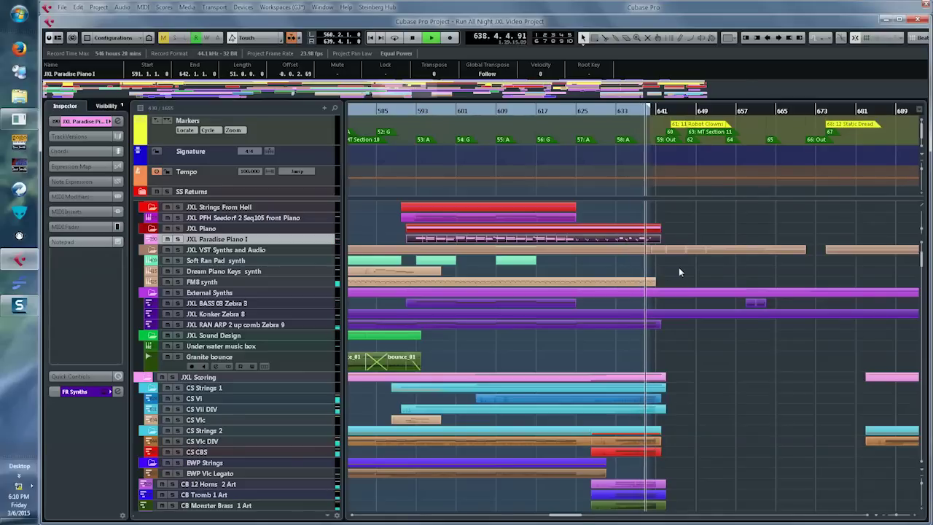
Clear the part selection and set the left locator to bar 641 and the right locator to bar 689.
{"action": "scroll", "coordinate": [679, 268], "scroll_direction": "right", "scroll_amount": 1}
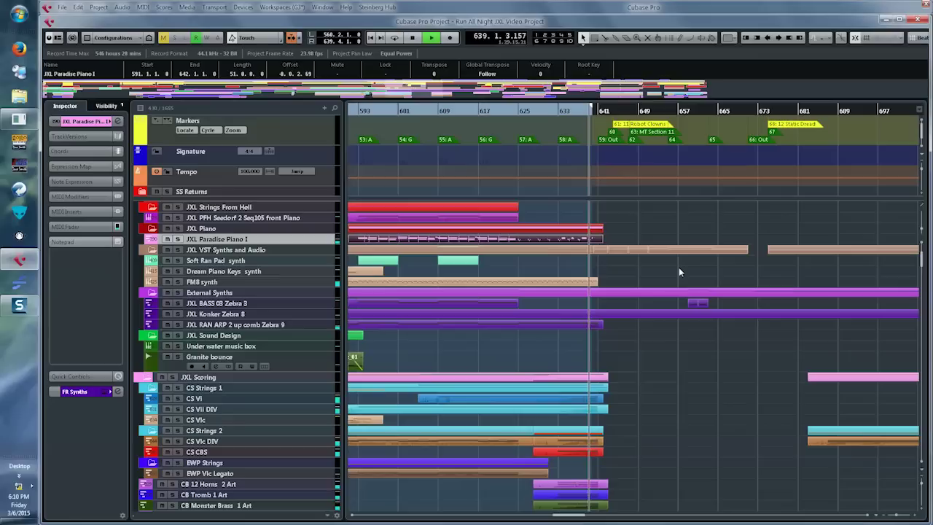
{"action": "left_click", "coordinate": [664, 443]}
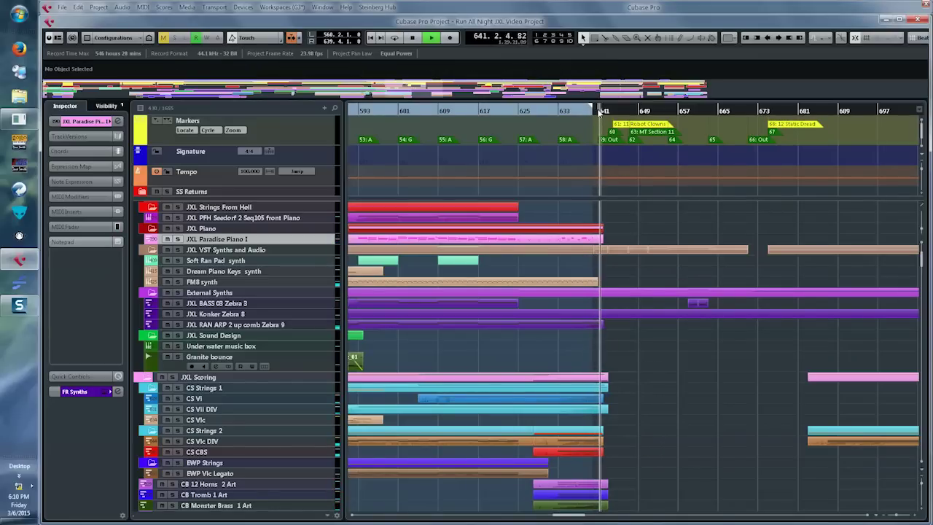
{"action": "left_click", "coordinate": [599, 111], "text": "ctrl"}
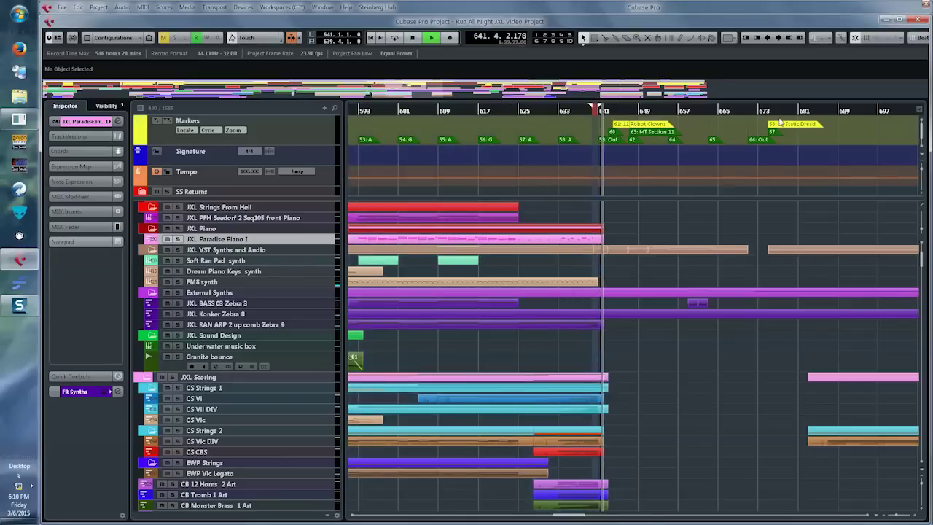
{"action": "left_click", "coordinate": [833, 110], "text": "alt"}
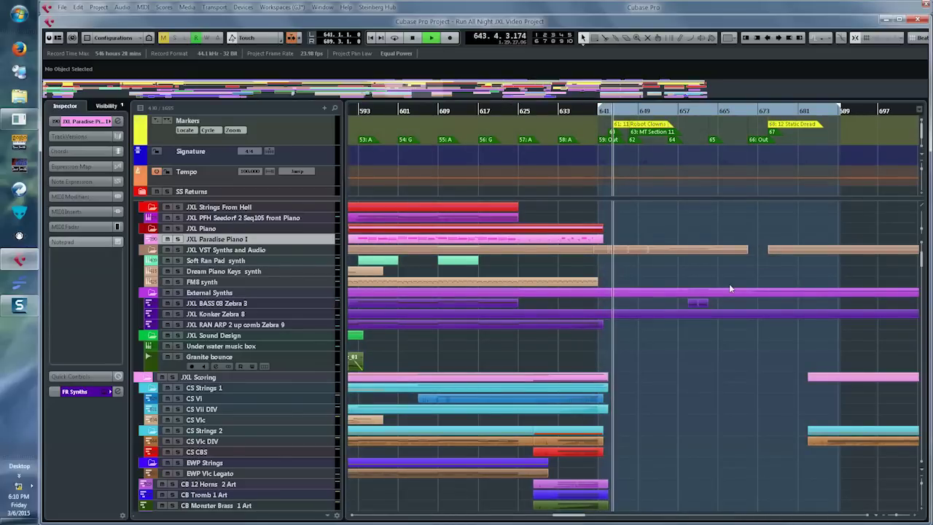
Look through the drum, synth, bass and scoring tracks around the Robot Clowns section between bars 641 and 689.
{"action": "scroll", "coordinate": [729, 289], "scroll_direction": "up", "scroll_amount": 5}
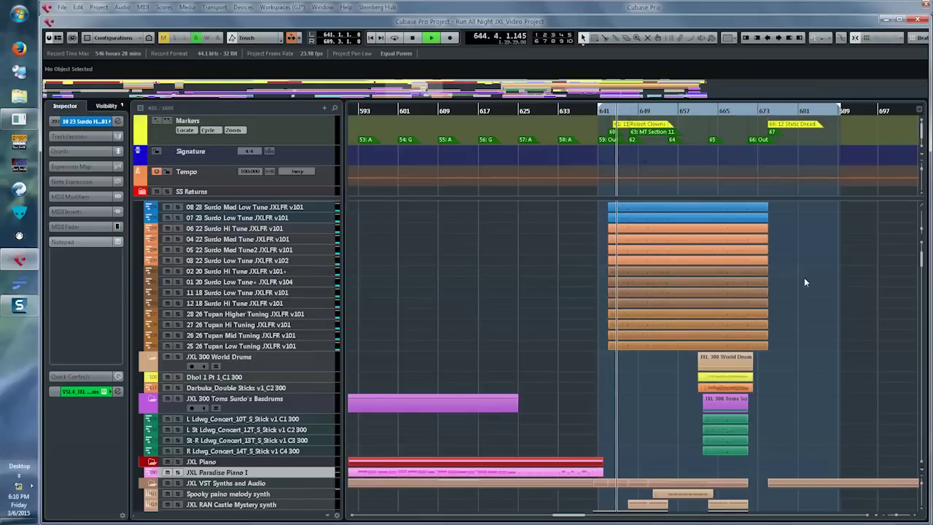
{"action": "scroll", "coordinate": [804, 282], "scroll_direction": "right", "scroll_amount": 3}
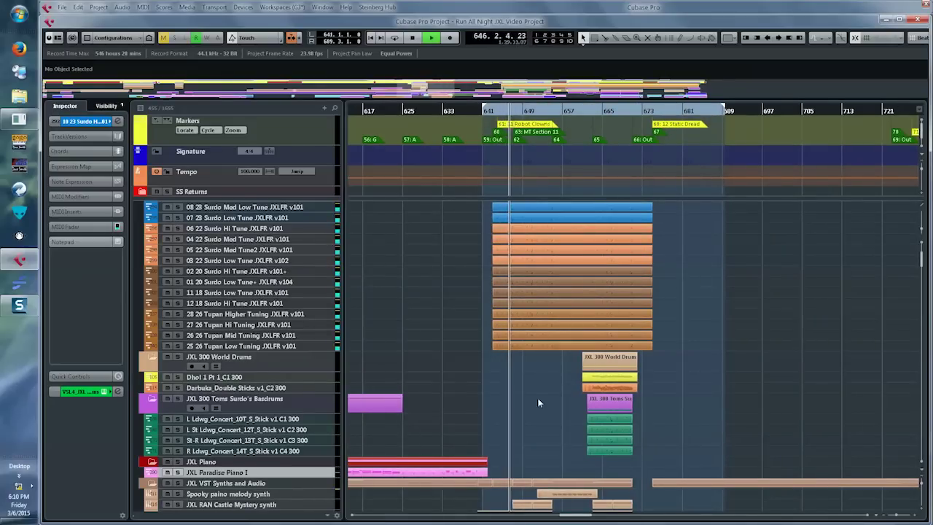
{"action": "scroll", "coordinate": [543, 392], "scroll_direction": "up", "scroll_amount": 3}
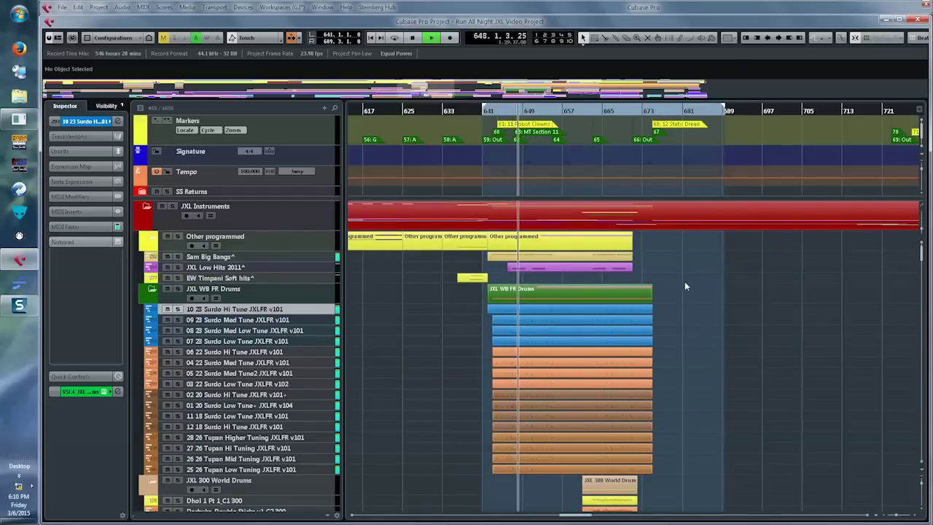
{"action": "scroll", "coordinate": [684, 283], "scroll_direction": "down", "scroll_amount": 8}
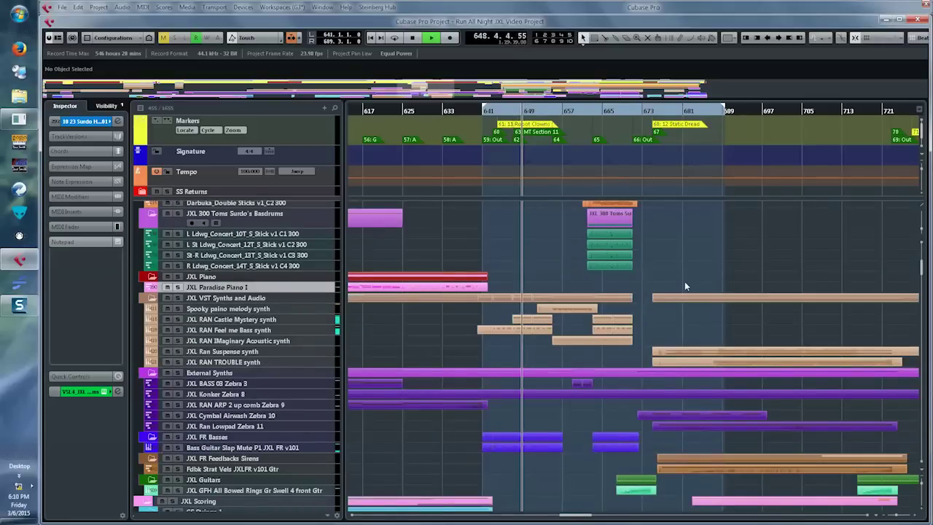
{"action": "scroll", "coordinate": [685, 283], "scroll_direction": "down", "scroll_amount": 4}
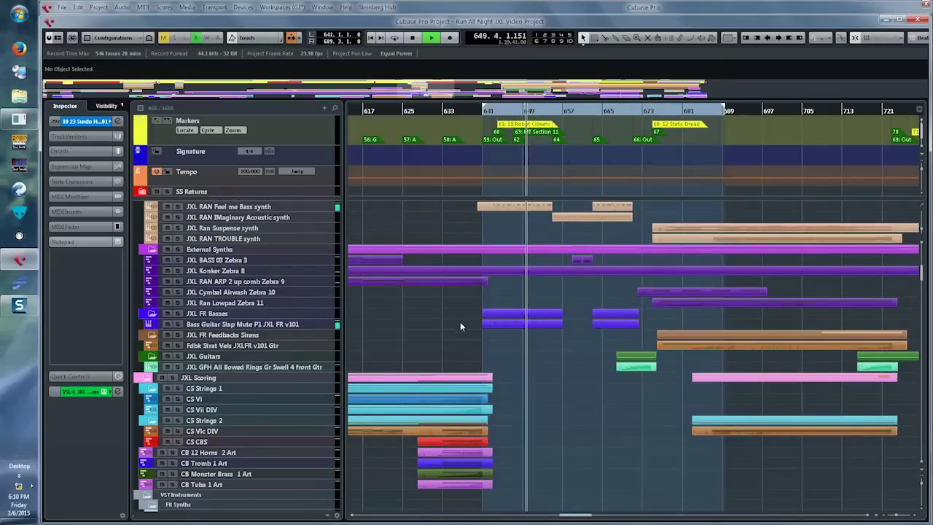
Open the Bass Guitar Slap Mute part of the Robot Clowns section in the note editor and hide all controller lanes.
{"action": "double_click", "coordinate": [560, 324]}
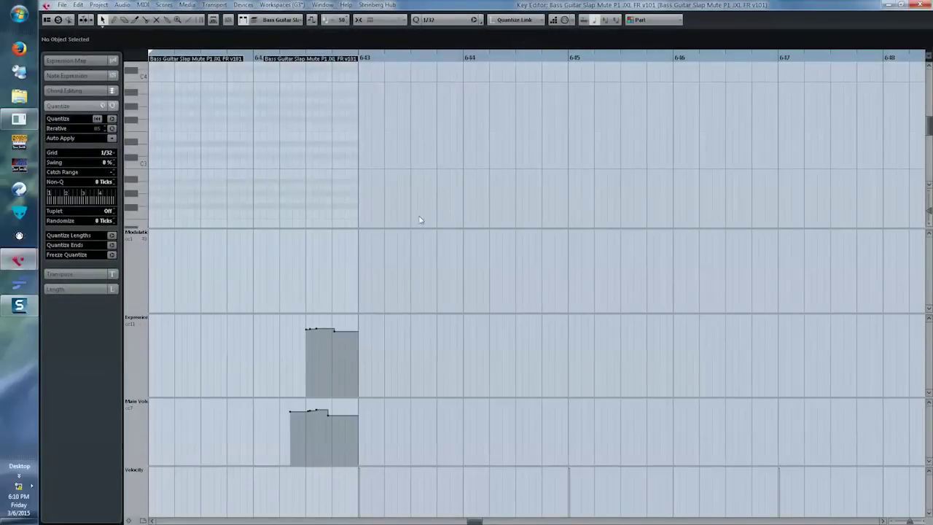
{"action": "left_click", "coordinate": [143, 520]}
{"action": "left_click", "coordinate": [181, 471]}
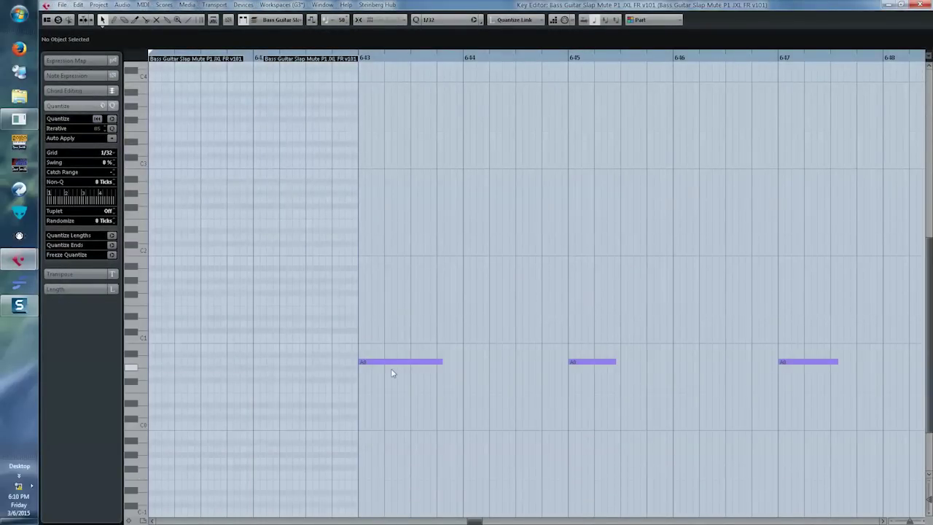
Examine the bass guitar notes from bar 643 onward, close the note editor and clear the part selection.
{"action": "key", "text": "g"}
{"action": "key", "text": "g"}
{"action": "key", "text": "g"}
{"action": "key", "text": "g"}
{"action": "key", "text": "g"}
{"action": "key", "text": "g"}
{"action": "key", "text": "g"}
{"action": "key", "text": "g"}
{"action": "key", "text": "g"}
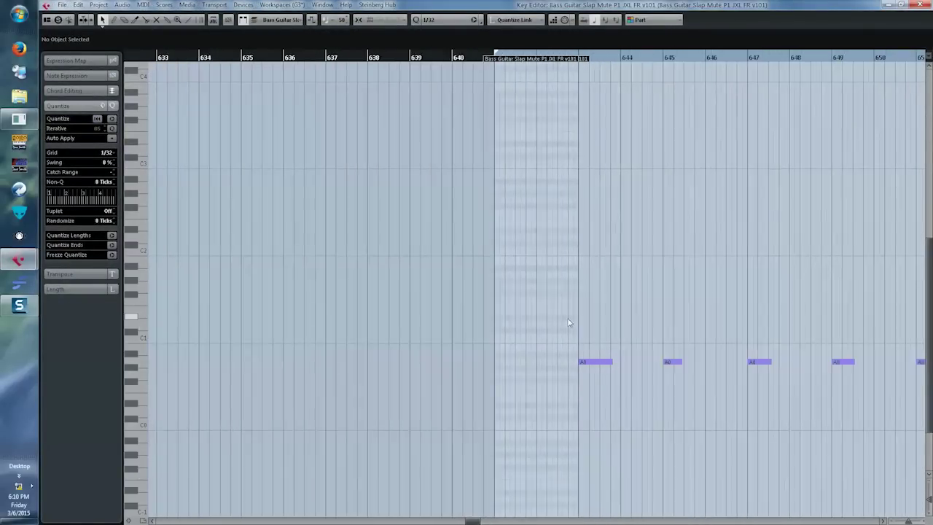
{"action": "key", "text": "Return"}
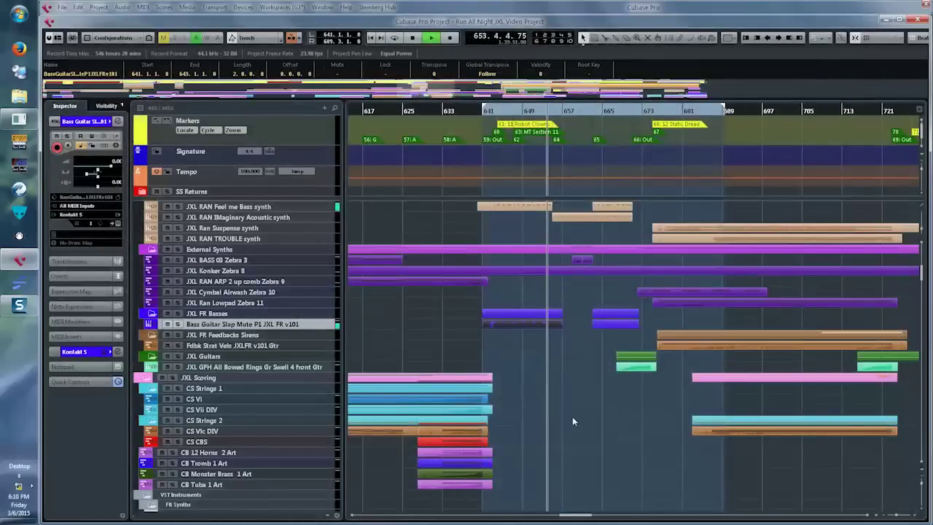
{"action": "left_click", "coordinate": [538, 404]}
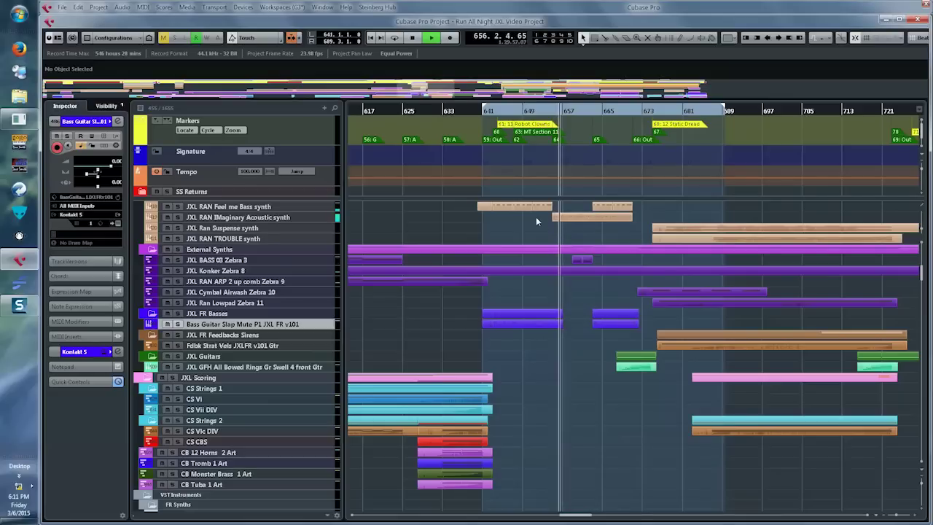
Open the JXL RAN IMaginary Acoustic synth part in the note editor and hide its controller lanes.
{"action": "left_click", "coordinate": [606, 220]}
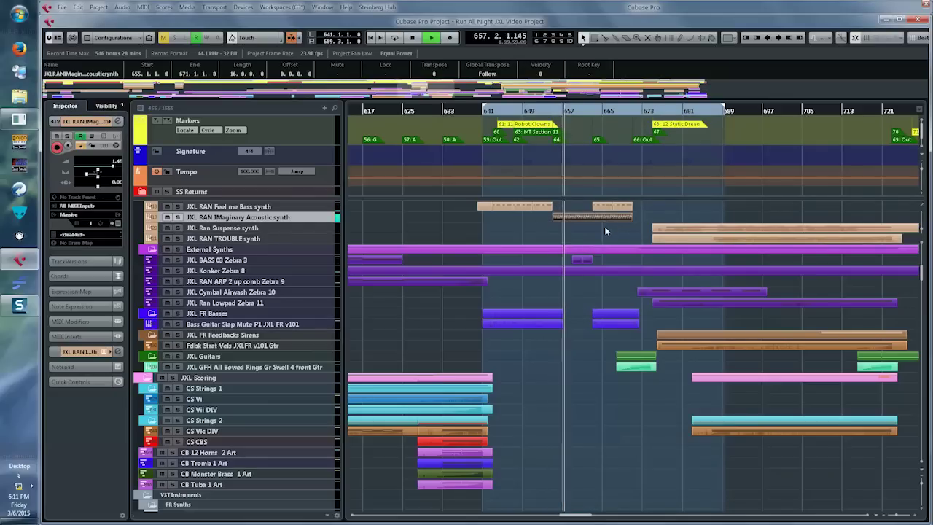
{"action": "double_click", "coordinate": [606, 221]}
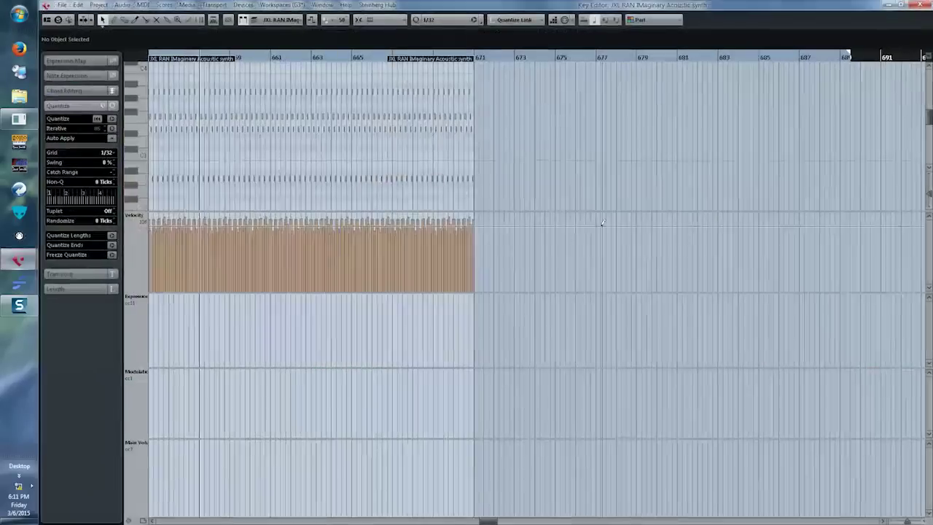
{"action": "left_click", "coordinate": [129, 520]}
{"action": "left_click", "coordinate": [167, 472]}
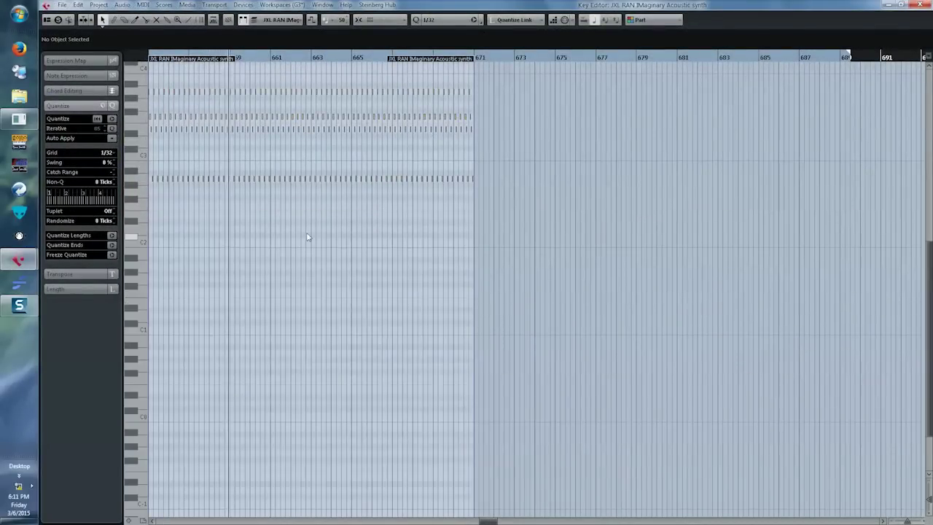
Examine the acoustic synth's repeating short notes up close and across the whole part, and close the note editor.
{"action": "scroll", "coordinate": [574, 260], "scroll_direction": "up", "scroll_amount": 4, "text": "ctrl"}
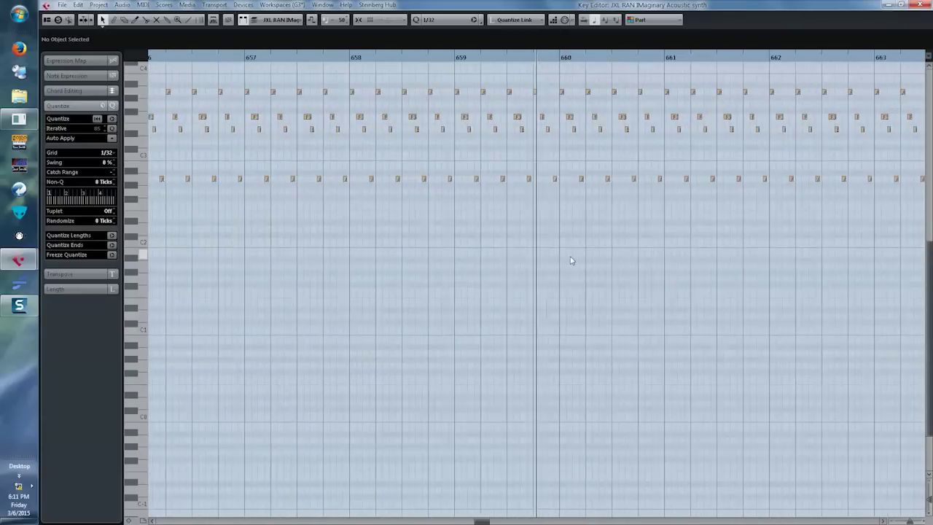
{"action": "scroll", "coordinate": [570, 261], "scroll_direction": "up", "scroll_amount": 3}
{"action": "scroll", "coordinate": [571, 260], "scroll_direction": "down", "scroll_amount": 5, "text": "ctrl"}
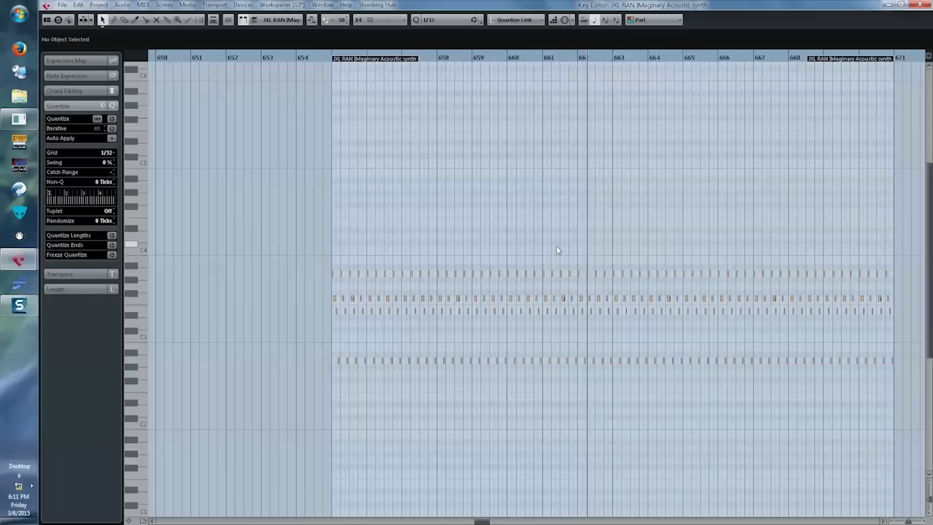
{"action": "key", "text": "Escape"}
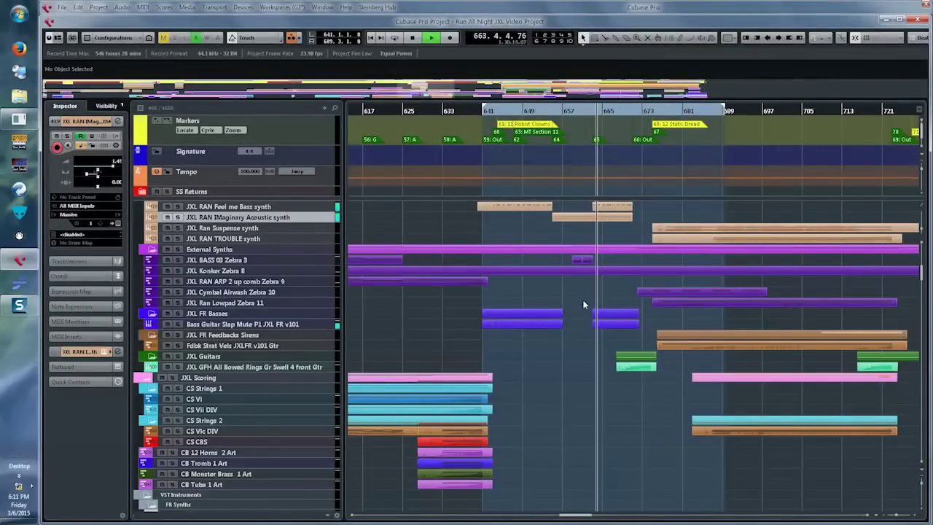
Inspect the Dhol and Darbuka parts under JXL 300 World Drums by selecting them, and clear the selection.
{"action": "scroll", "coordinate": [583, 305], "scroll_direction": "up", "scroll_amount": 3}
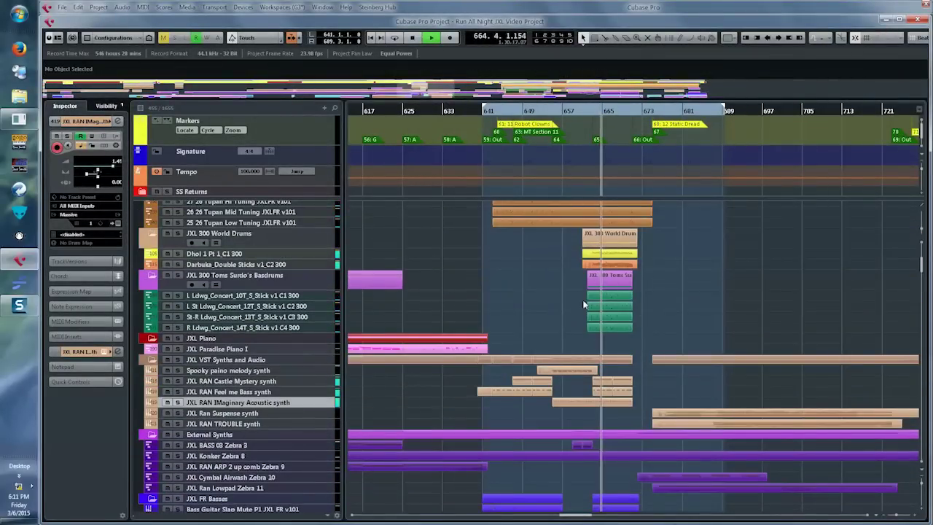
{"action": "scroll", "coordinate": [583, 305], "scroll_direction": "up", "scroll_amount": 2}
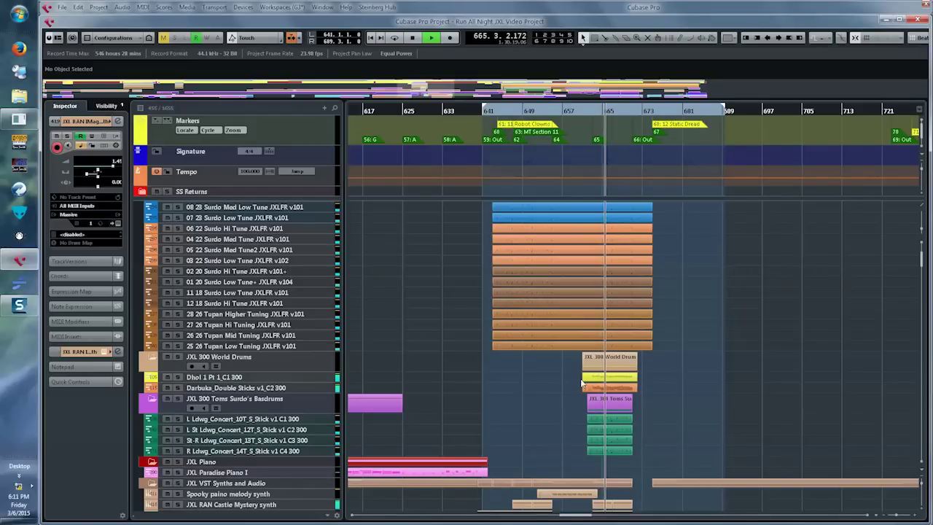
{"action": "left_click_drag", "start_coordinate": [641, 385], "coordinate": [641, 386]}
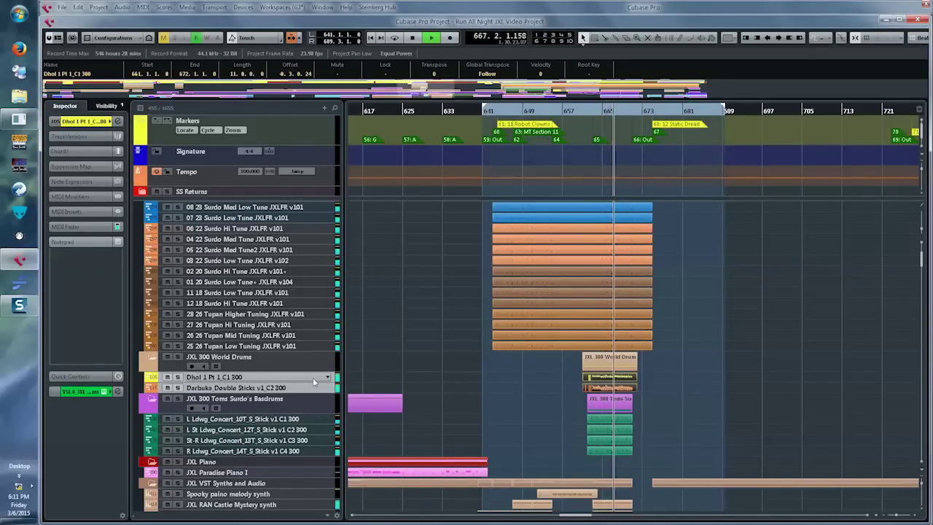
{"action": "left_click", "coordinate": [466, 378]}
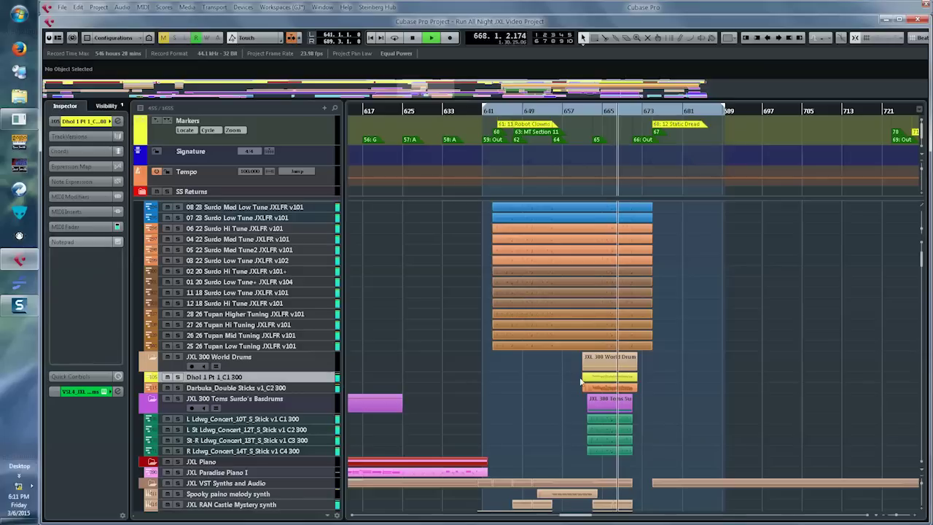
{"action": "left_click", "coordinate": [634, 377]}
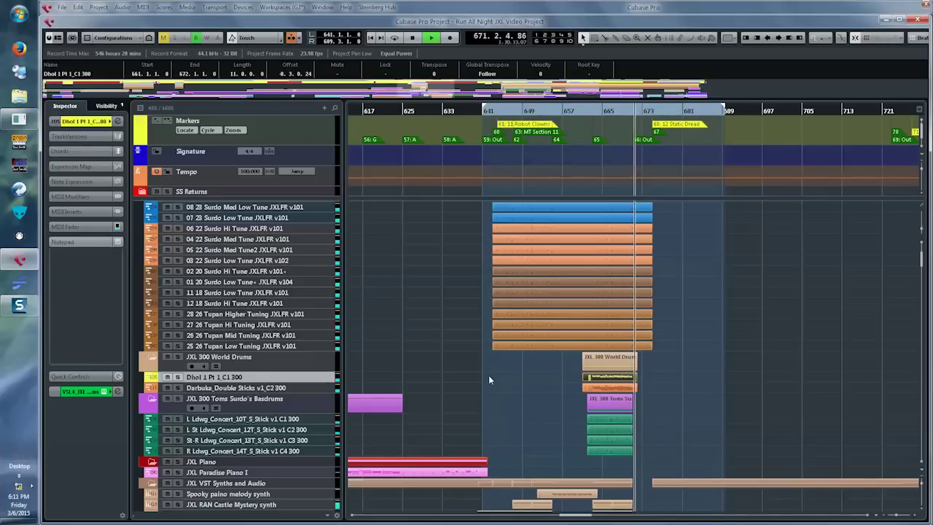
{"action": "left_click", "coordinate": [668, 367]}
Set the locators to bars 675 and 714 around Static Dread and show only the tracks with data between them.
{"action": "key", "text": "h"}
{"action": "key", "text": "h"}
{"action": "key", "text": "h"}
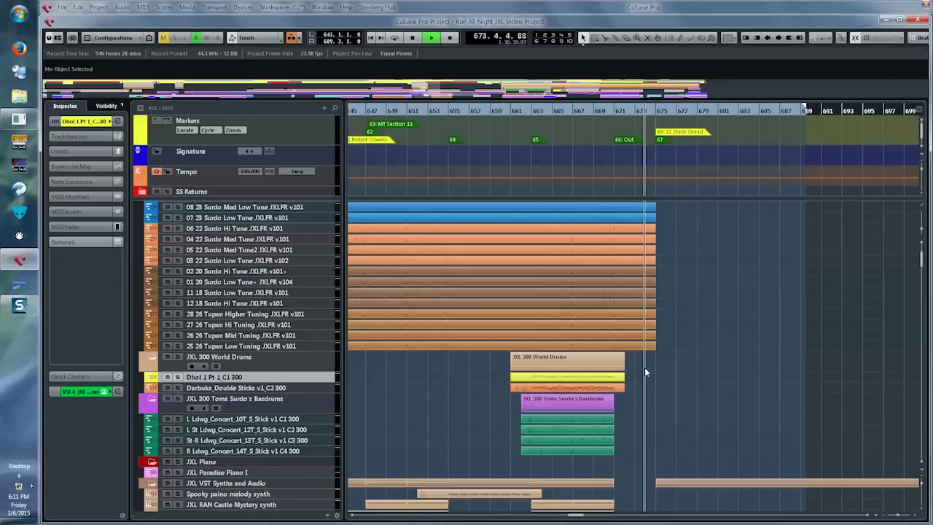
{"action": "scroll", "coordinate": [672, 374], "scroll_direction": "right", "scroll_amount": 6}
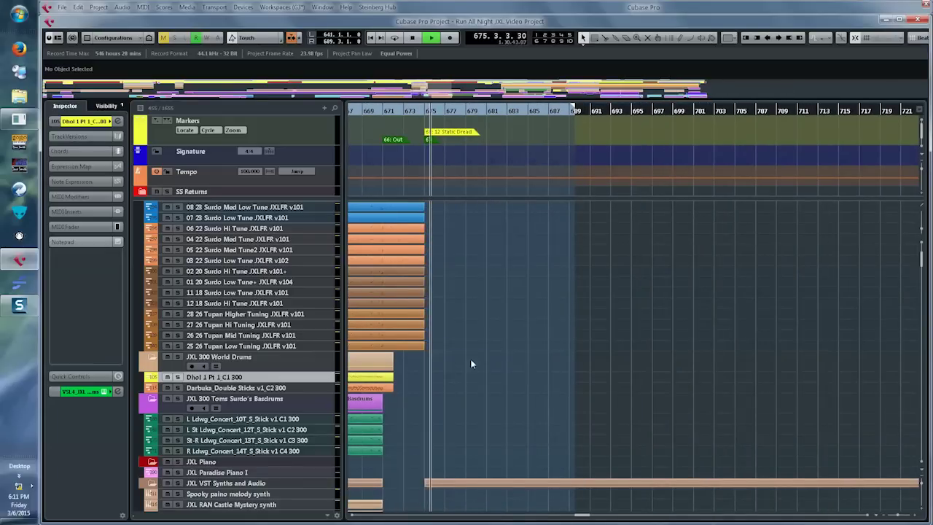
{"action": "scroll", "coordinate": [485, 335], "scroll_direction": "up", "scroll_amount": 4}
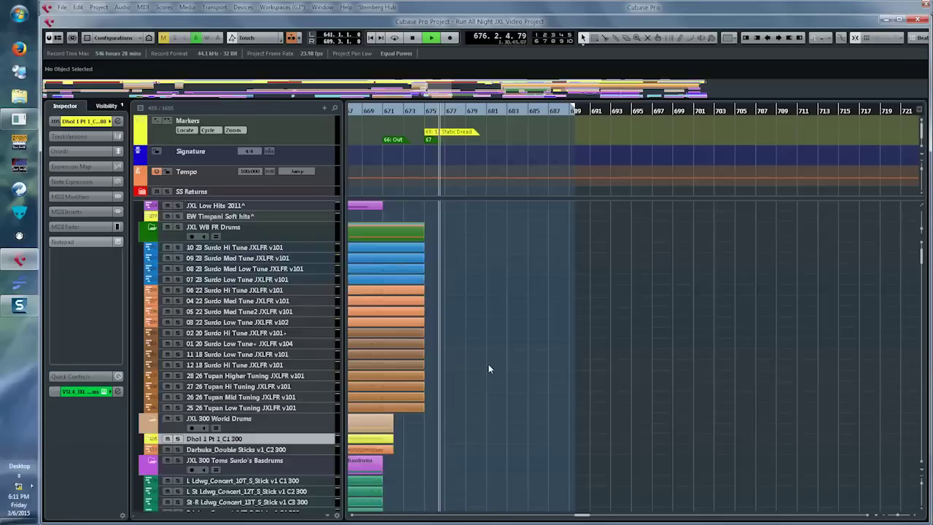
{"action": "left_click", "coordinate": [433, 109], "text": "ctrl"}
{"action": "left_click", "coordinate": [826, 110], "text": "alt"}
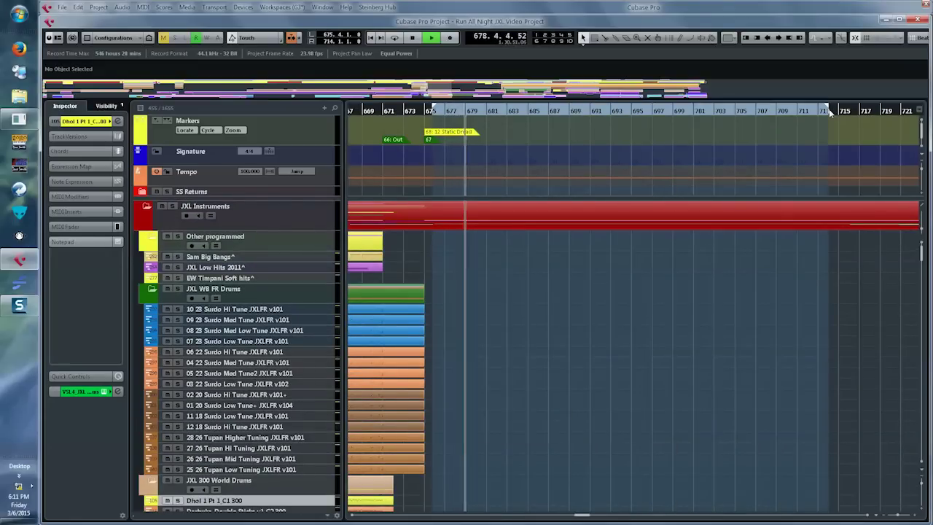
{"action": "key", "text": "ctrl+alt+l"}
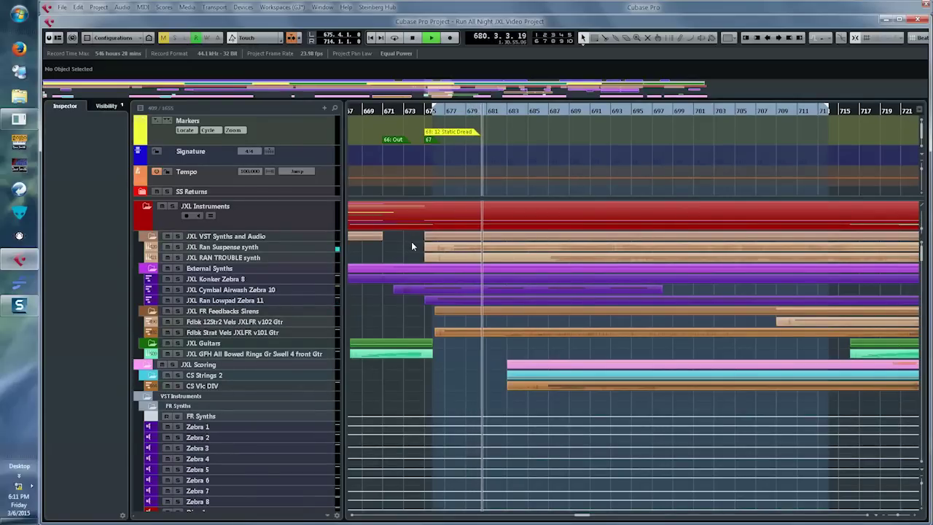
Extend the right locator to bar 727 and refresh the visible tracks to match the new locator range.
{"action": "key", "text": "g"}
{"action": "key", "text": "g"}
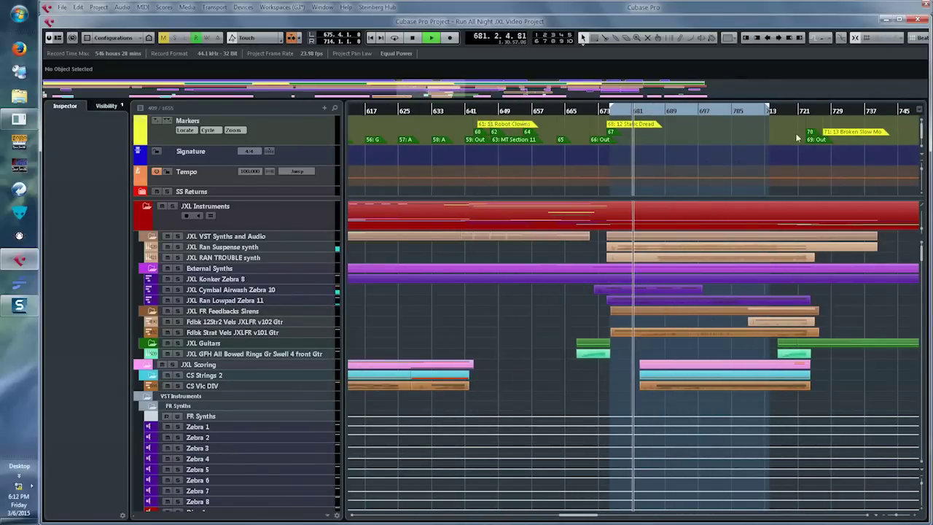
{"action": "left_click", "coordinate": [823, 111], "text": "alt"}
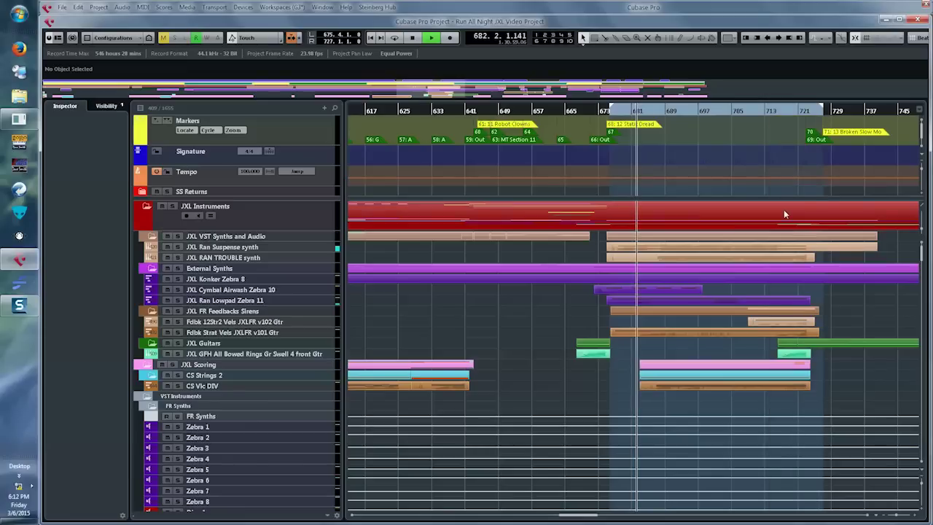
{"action": "key", "text": "ctrl+shift+l"}
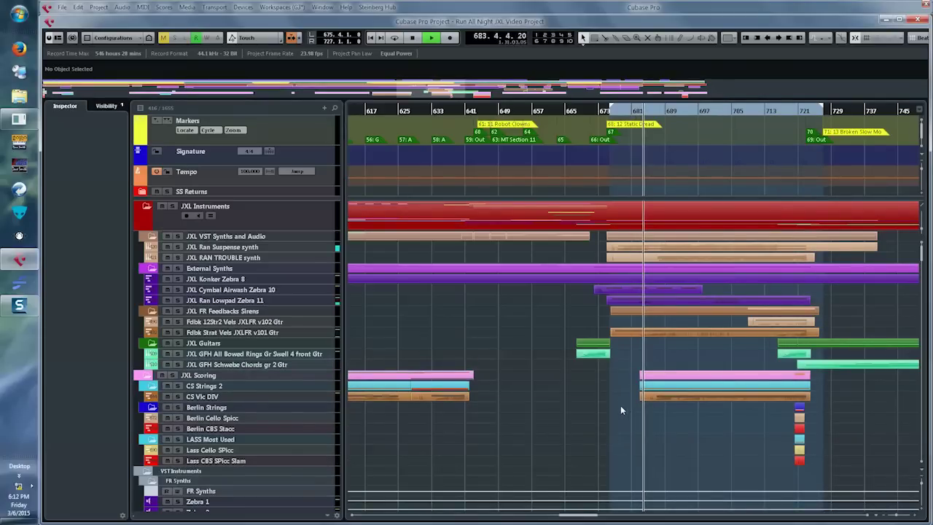
Open the CS Vlc DIV part, examine its long notes and controller curves from bar 684, and close the editor with nothing selected.
{"action": "double_click", "coordinate": [703, 398]}
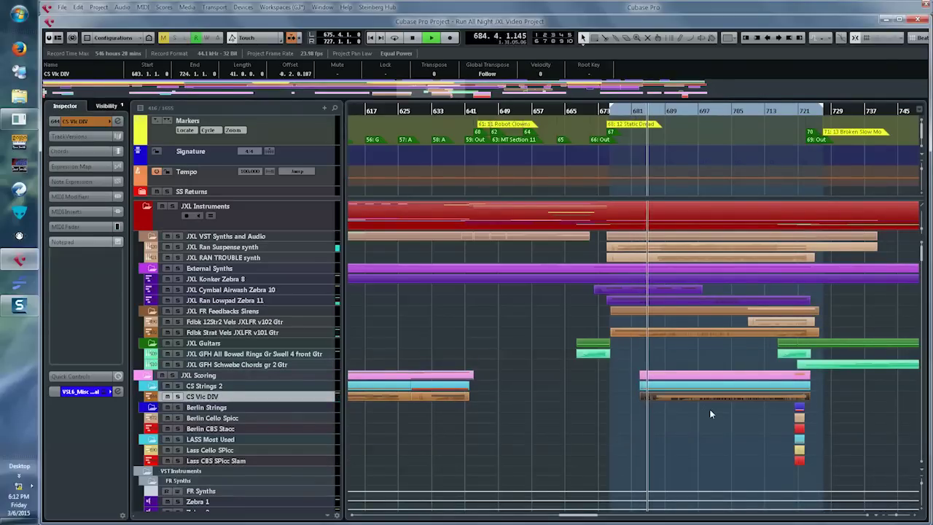
{"action": "scroll", "coordinate": [355, 112], "scroll_direction": "up", "scroll_amount": 1}
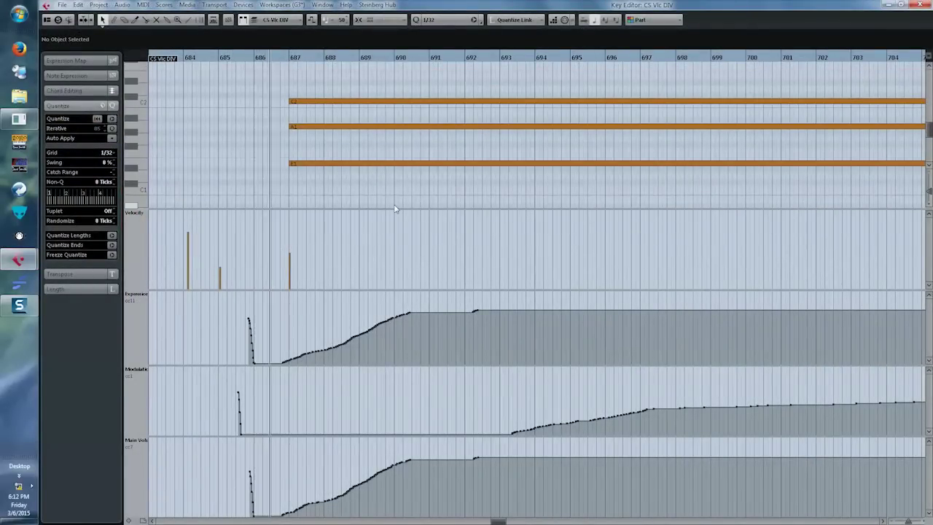
{"action": "key", "text": "Return"}
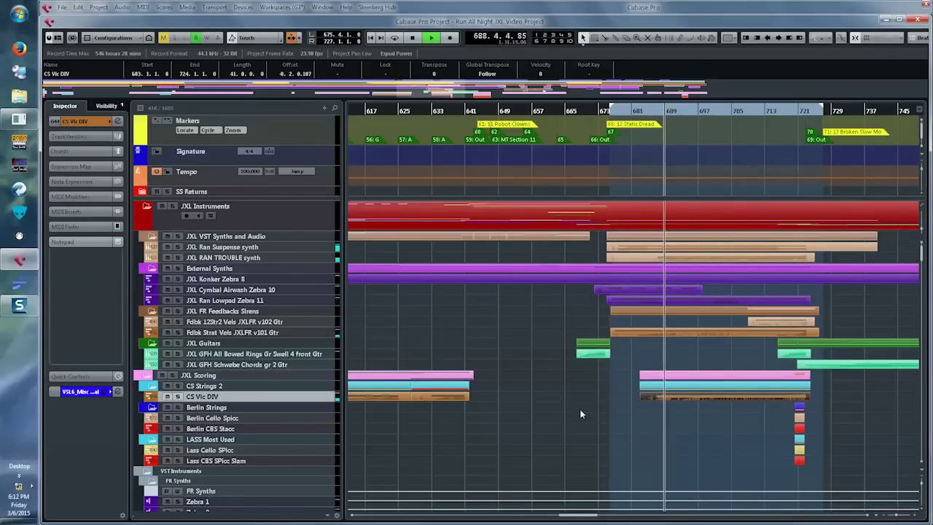
{"action": "left_click", "coordinate": [699, 352]}
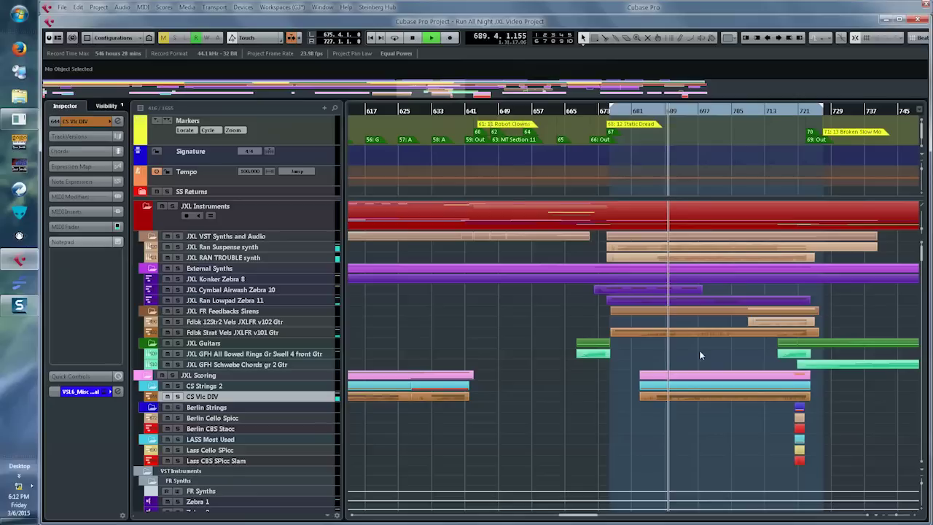
Open the JXL Cymbal Airwash Zebra 10 part, examine its notes and controller lanes, and close the note editor.
{"action": "scroll", "coordinate": [700, 356], "scroll_direction": "right", "scroll_amount": 2}
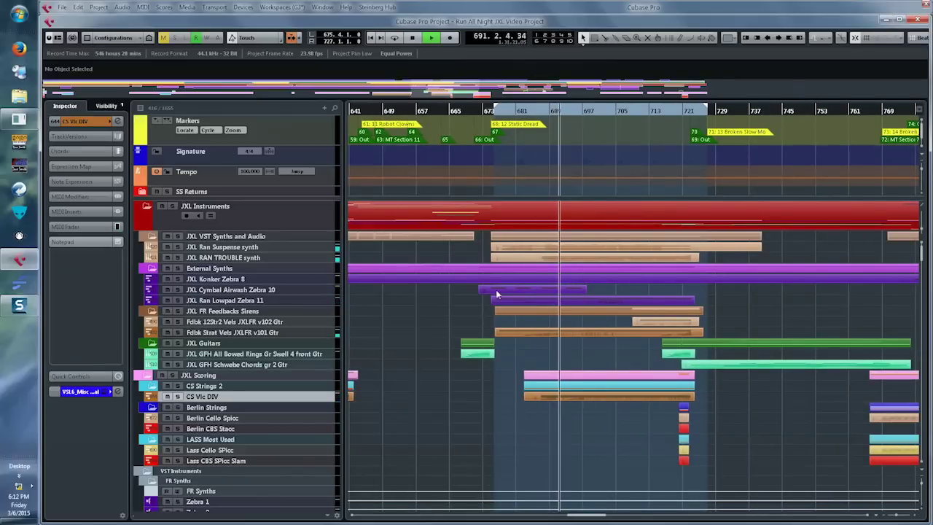
{"action": "left_click", "coordinate": [560, 292]}
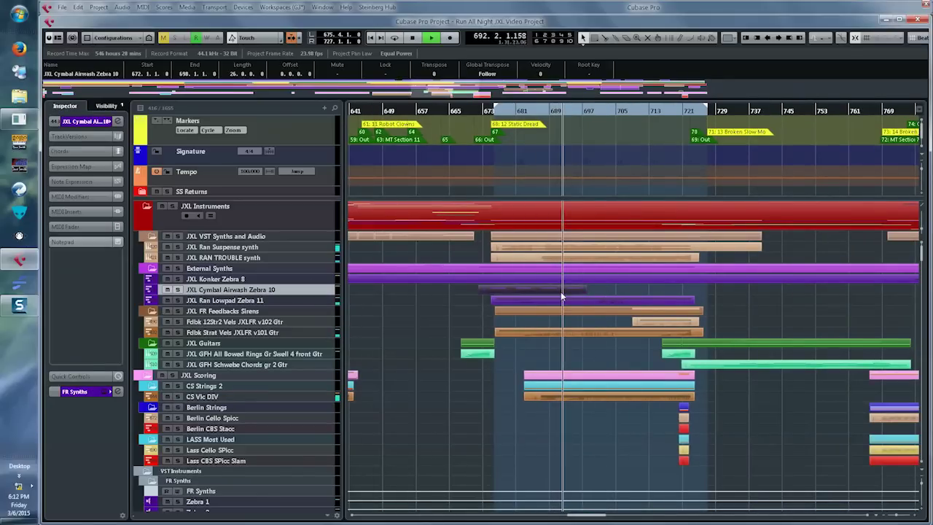
{"action": "double_click", "coordinate": [561, 297]}
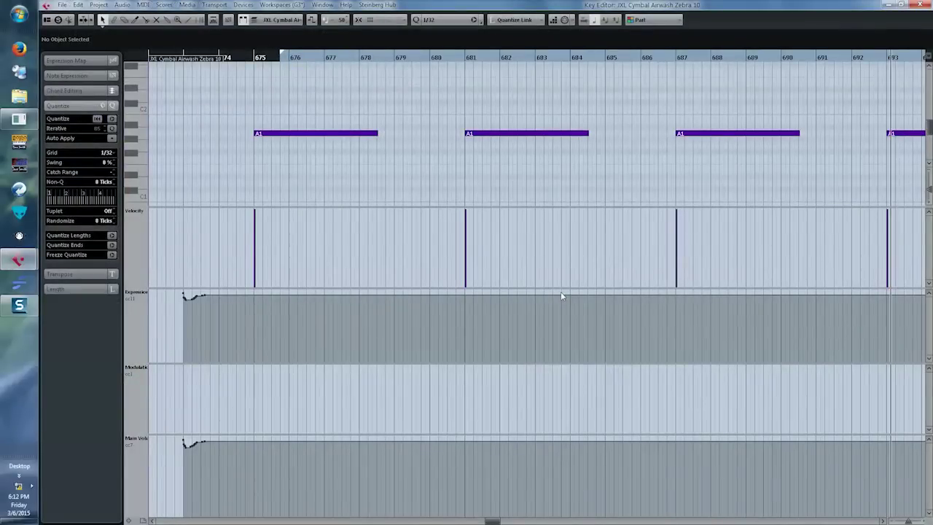
{"action": "key", "text": "Return"}
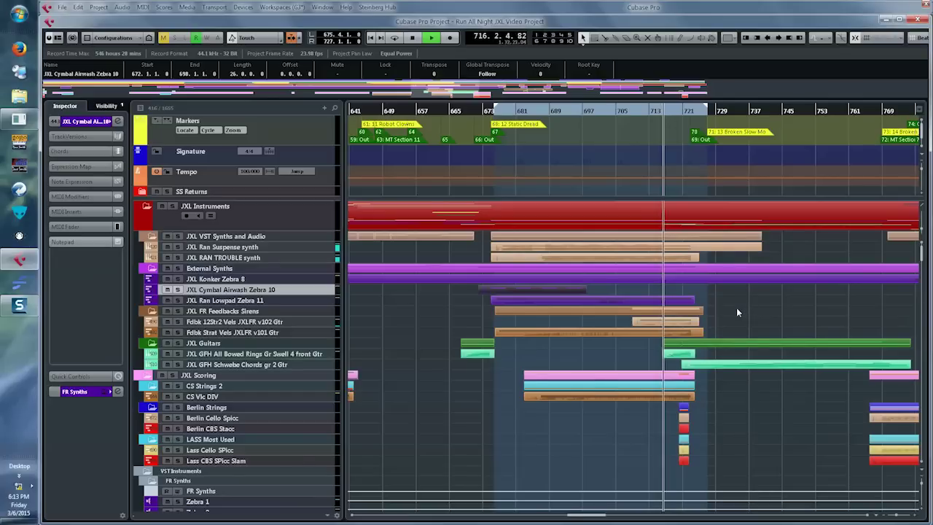
Clear the part selection and look through the tracks from the end of Static Dread into the Broken Slow Mo section.
{"action": "scroll", "coordinate": [736, 307], "scroll_direction": "right", "scroll_amount": 5}
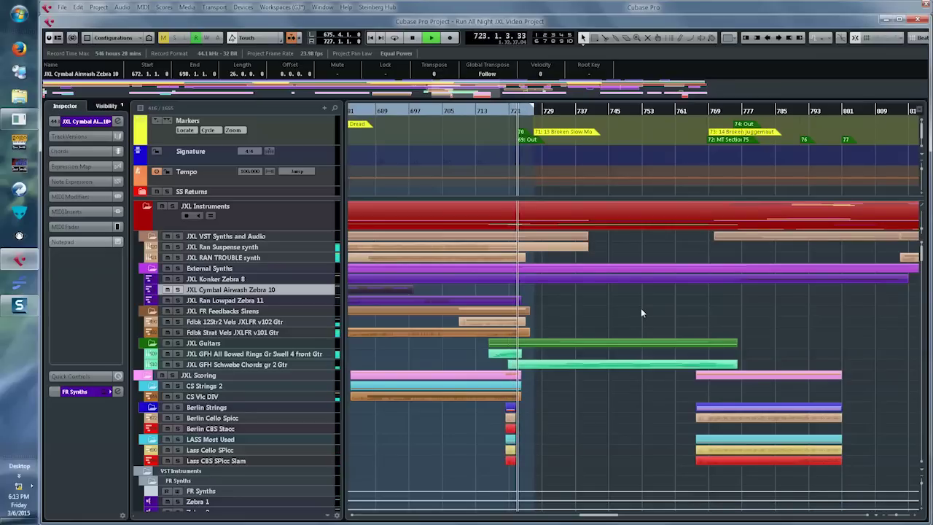
{"action": "left_click", "coordinate": [573, 312]}
{"action": "key", "text": "h"}
{"action": "key", "text": "h"}
{"action": "key", "text": "h"}
{"action": "key", "text": "h"}
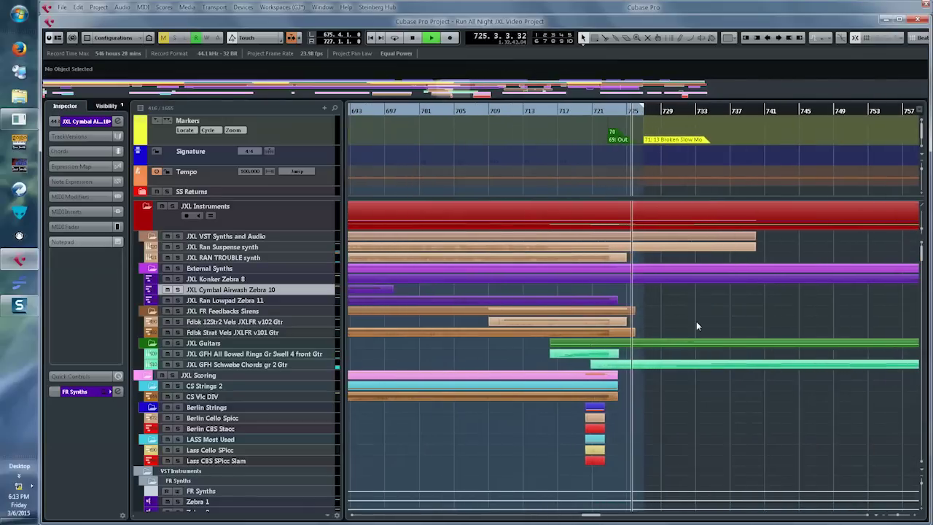
{"action": "scroll", "coordinate": [696, 323], "scroll_direction": "right", "scroll_amount": 1}
{"action": "scroll", "coordinate": [695, 319], "scroll_direction": "right", "scroll_amount": 3}
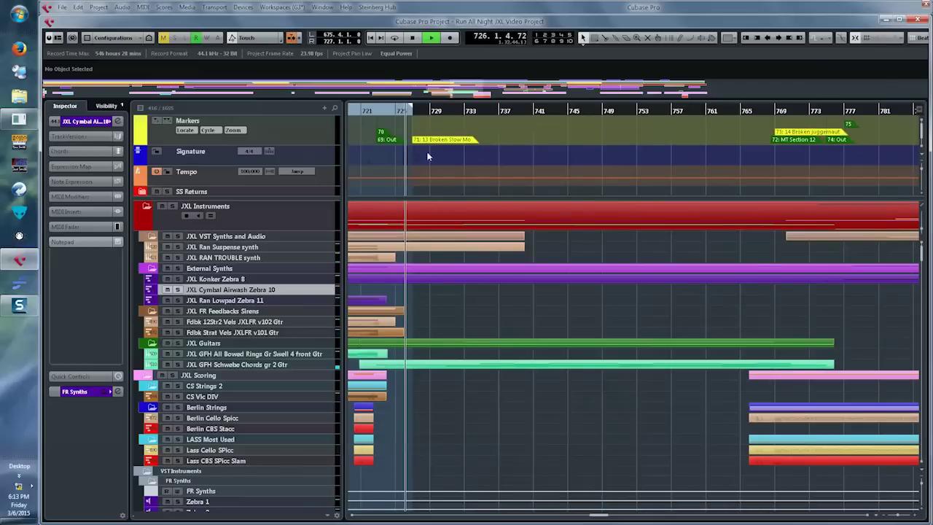
Set the locators from 725.4.1 to 770.1.1 and refresh the visible tracks to match that range.
{"action": "left_click", "coordinate": [403, 111], "text": "ctrl"}
{"action": "left_click", "coordinate": [784, 111], "text": "alt"}
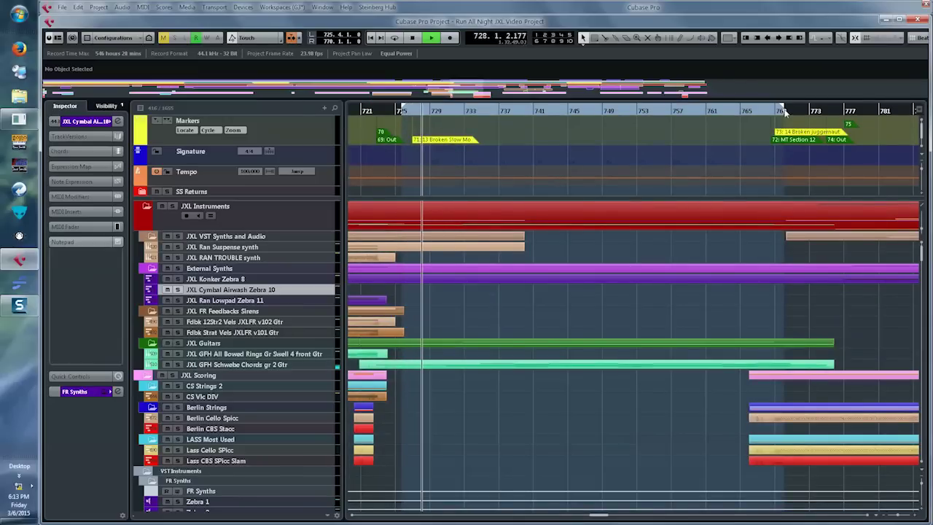
{"action": "key", "text": "ctrl+alt+l"}
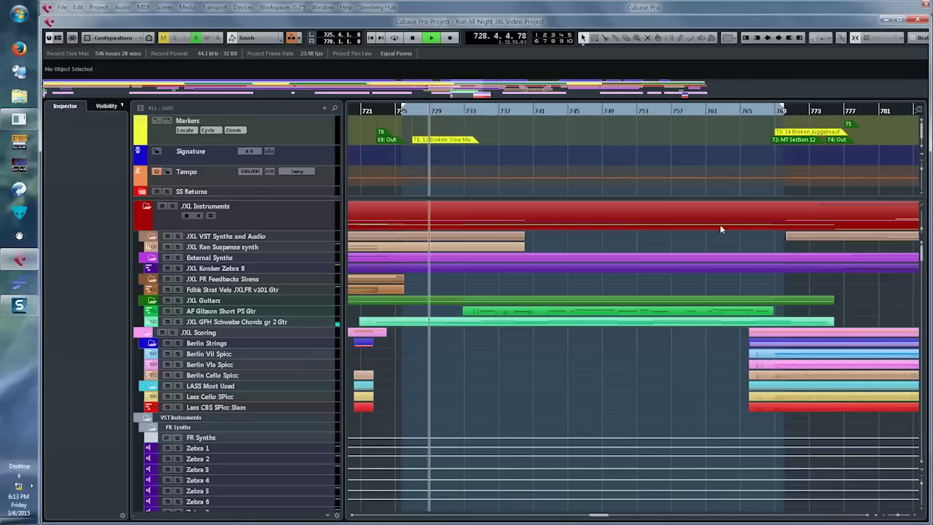
Open the AF Gibson Short PS Gtr and JXL GFH Schwebe Chords parts together in the note editor, showing their full length.
{"action": "left_click_drag", "start_coordinate": [440, 310], "coordinate": [731, 325]}
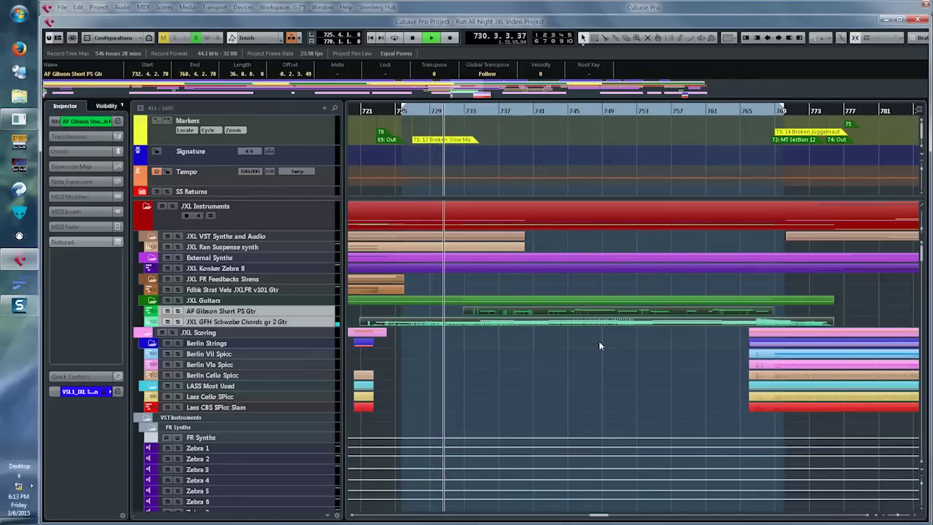
{"action": "key", "text": "Return"}
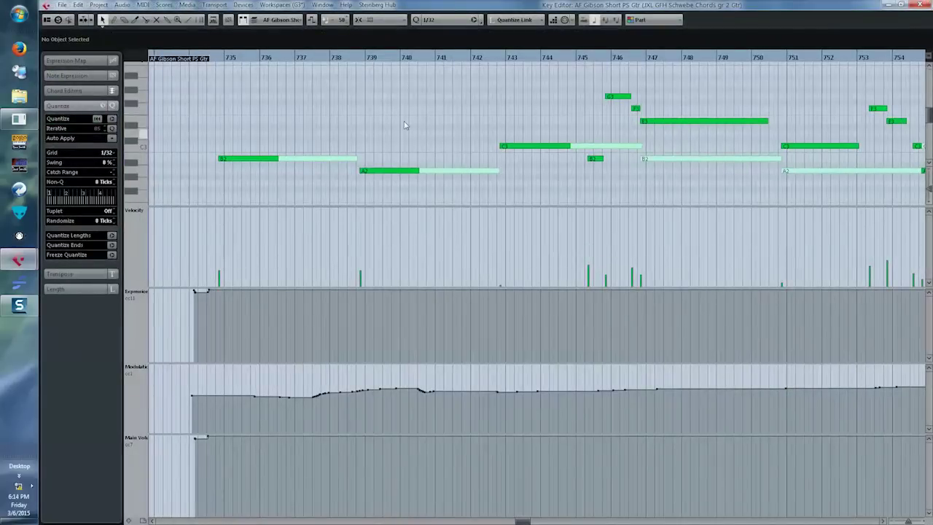
{"action": "key", "text": "g"}
{"action": "key", "text": "g"}
{"action": "key", "text": "g"}
{"action": "key", "text": "g"}
{"action": "key", "text": "g"}
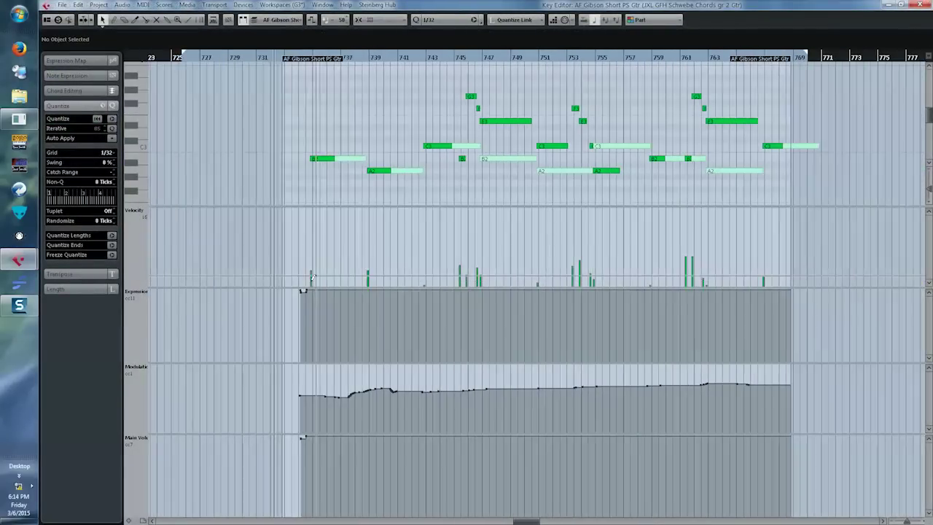
Hide the controller lanes in the note editor and bring the start of the sustained chord notes into view.
{"action": "left_click", "coordinate": [142, 519]}
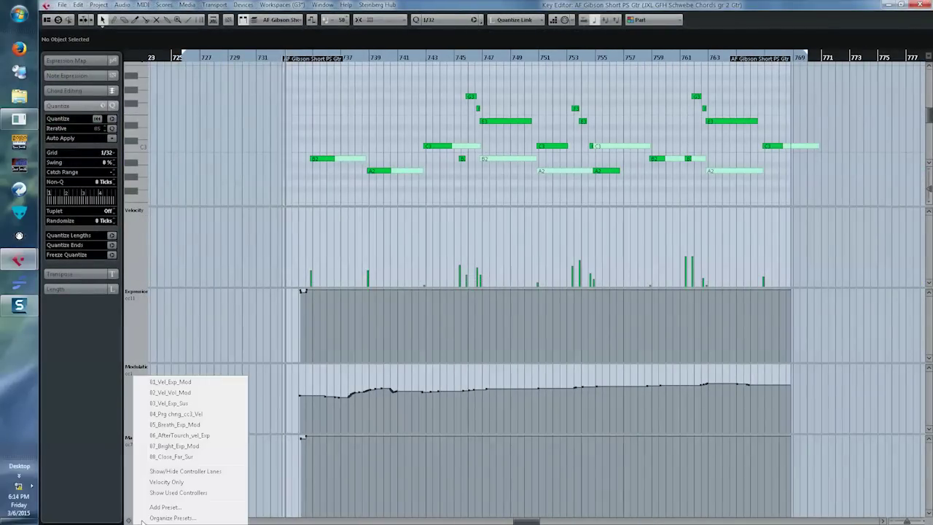
{"action": "left_click", "coordinate": [169, 476]}
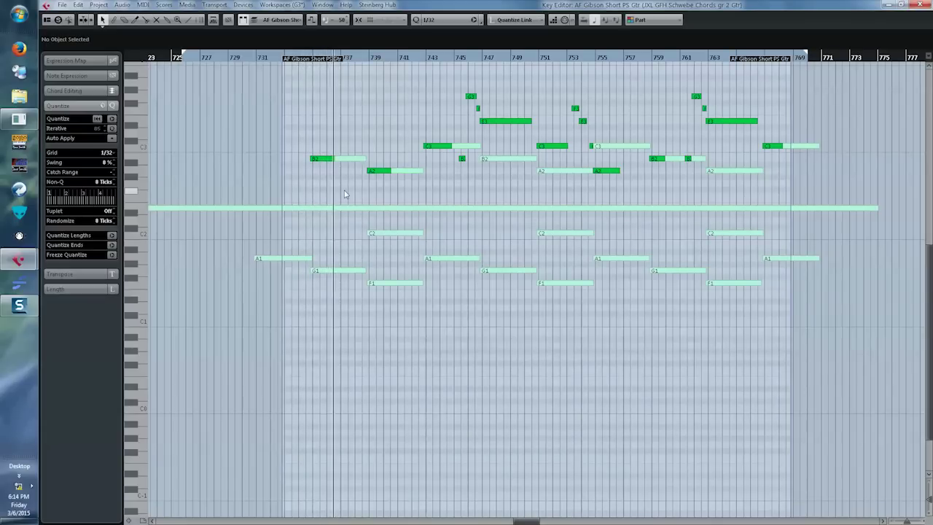
{"action": "key", "text": "g"}
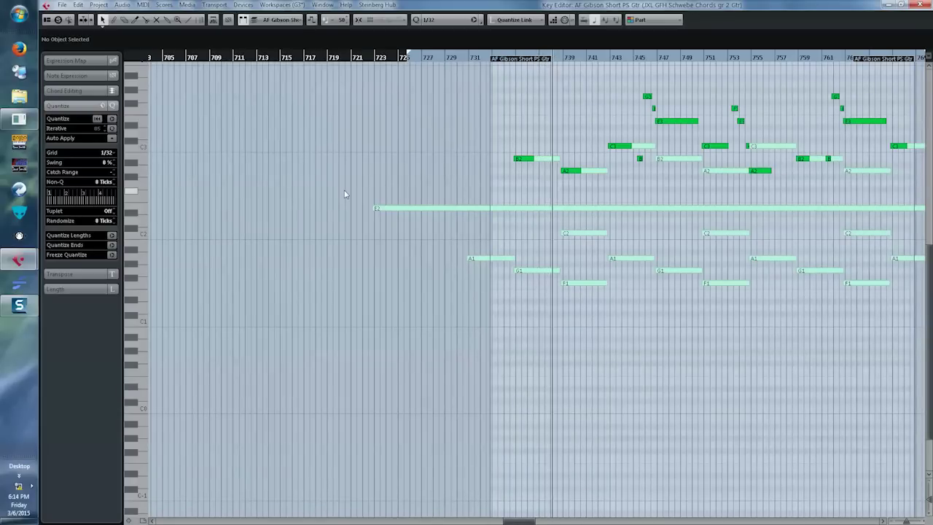
{"action": "scroll", "coordinate": [499, 184], "scroll_direction": "right", "scroll_amount": 1}
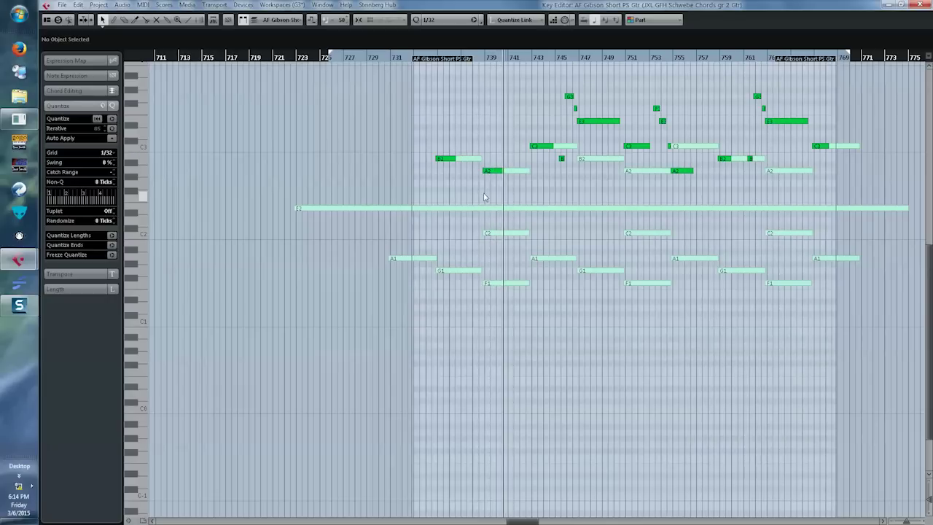
Compare the two guitar parts by selecting the C2 chord note near bar 739 and the E3 melody note near bar 747, leaving nothing selected.
{"action": "left_click", "coordinate": [496, 236]}
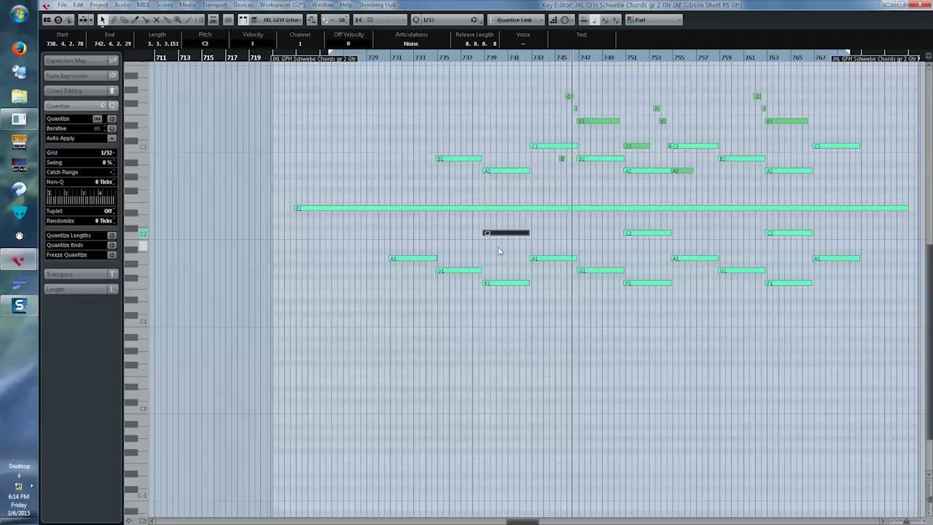
{"action": "left_click", "coordinate": [590, 123]}
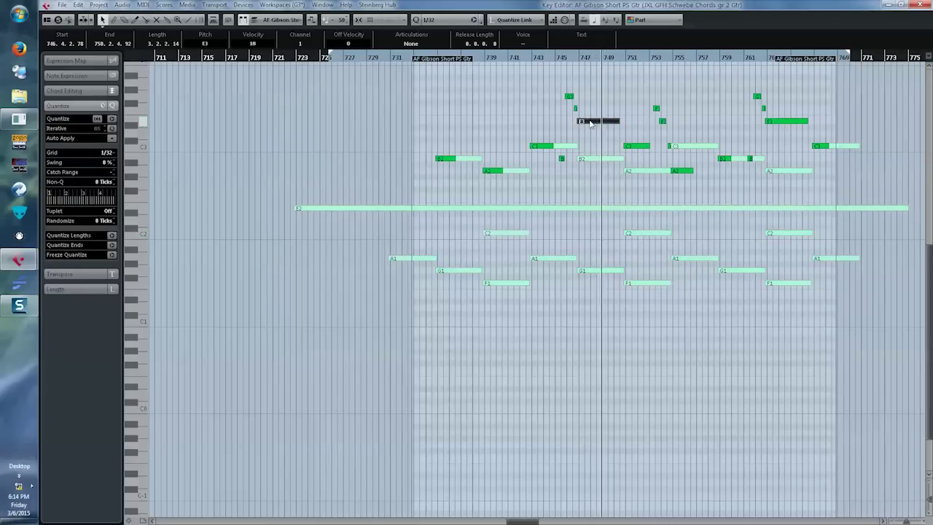
{"action": "left_click", "coordinate": [572, 183]}
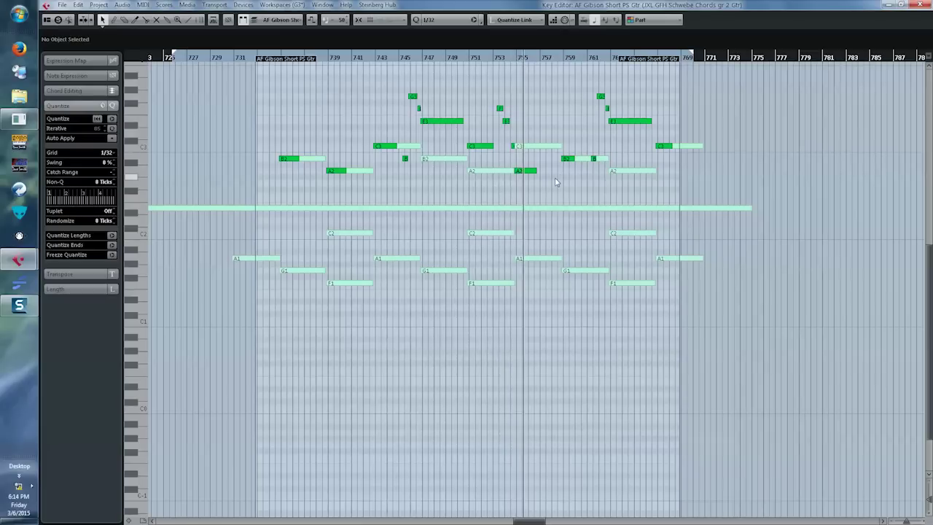
Examine the guitar melody against the chords through to bar 769, close the note editor and clear the part selection.
{"action": "key", "text": "g"}
{"action": "key", "text": "h"}
{"action": "key", "text": "h"}
{"action": "key", "text": "h"}
{"action": "key", "text": "h"}
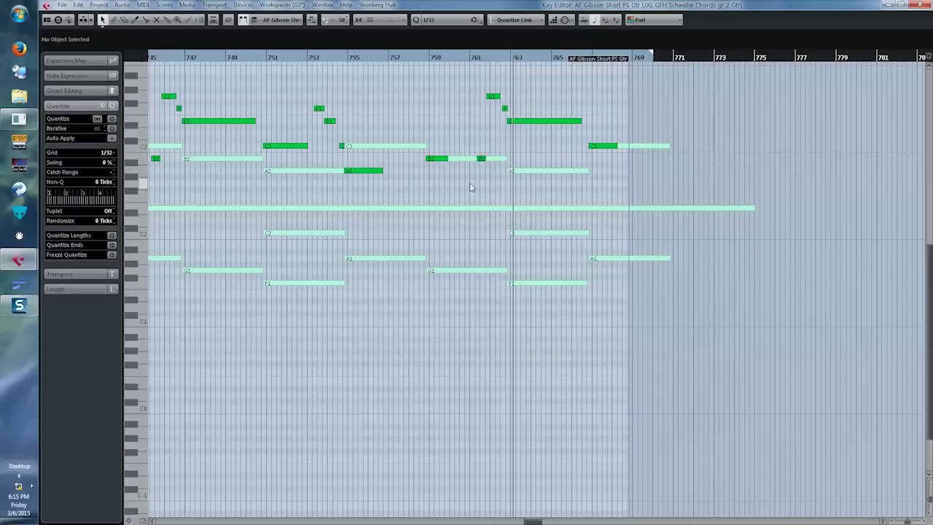
{"action": "scroll", "coordinate": [470, 186], "scroll_direction": "up", "scroll_amount": 3}
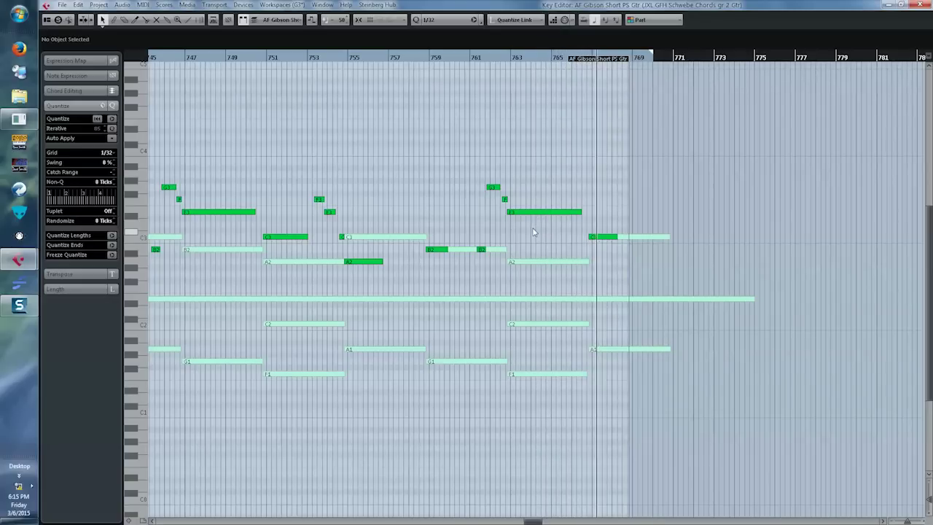
{"action": "key", "text": "g"}
{"action": "key", "text": "g"}
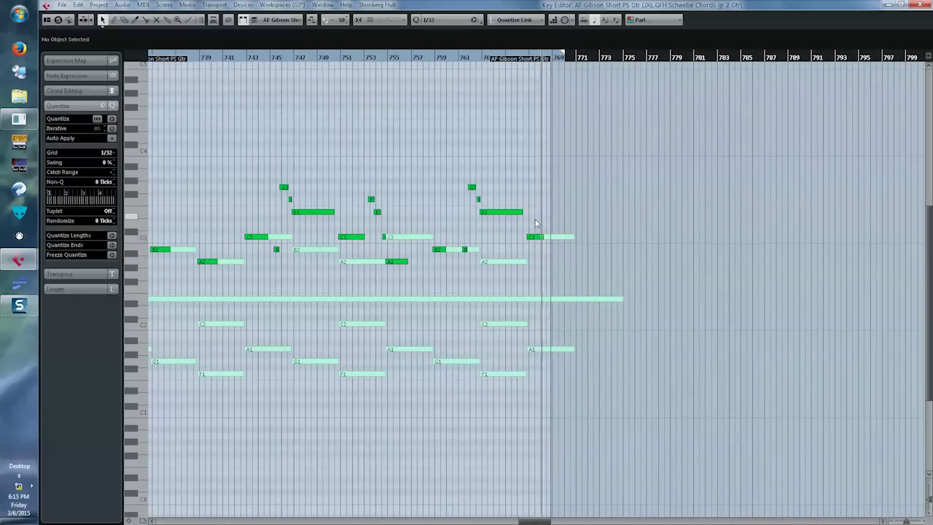
{"action": "key", "text": "h"}
{"action": "key", "text": "h"}
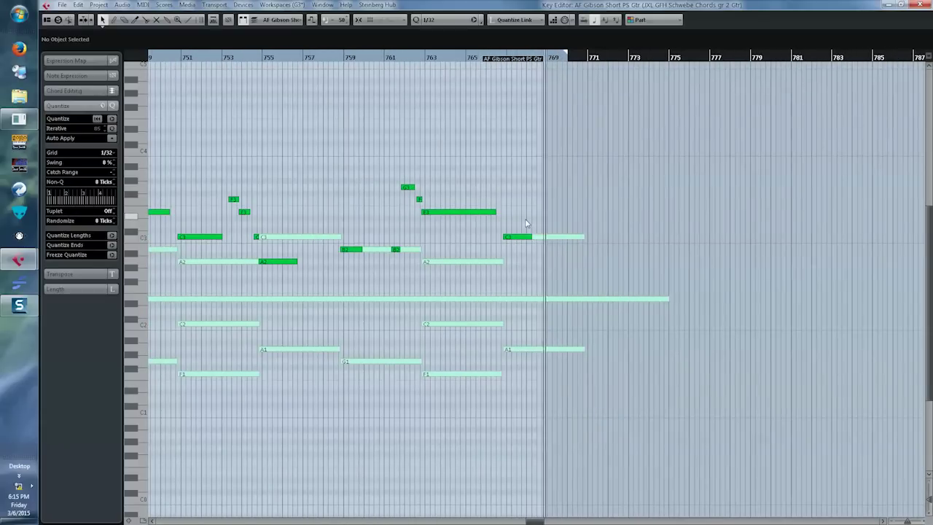
{"action": "key", "text": "Return"}
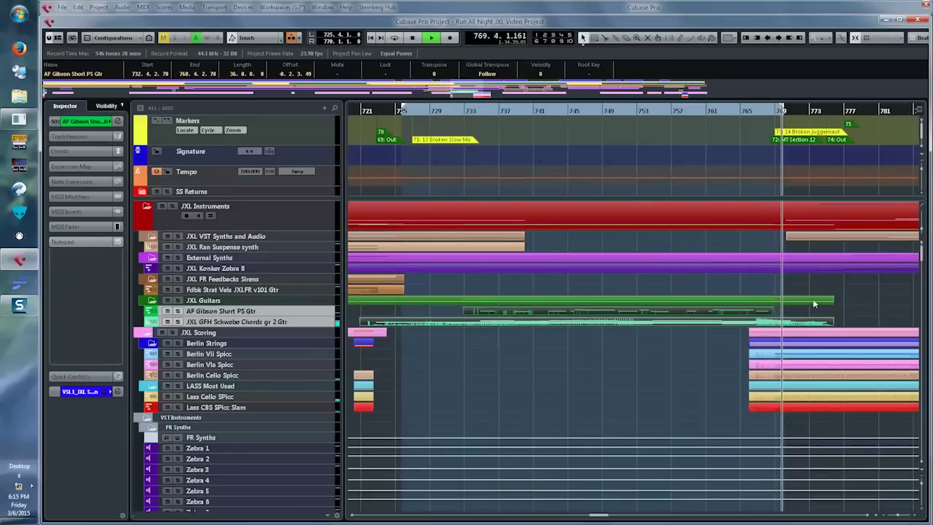
{"action": "left_click", "coordinate": [844, 307]}
Set the locators around the Broken Juggernaut section, from bar 769 to 829.2.1, and refresh the visible tracks for that range.
{"action": "scroll", "coordinate": [844, 307], "scroll_direction": "right", "scroll_amount": 1}
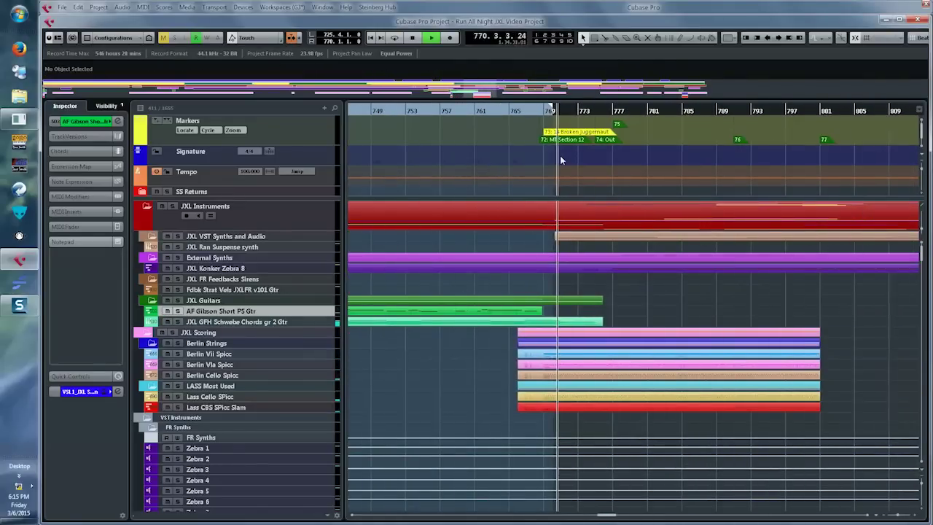
{"action": "left_click", "coordinate": [544, 109], "text": "ctrl"}
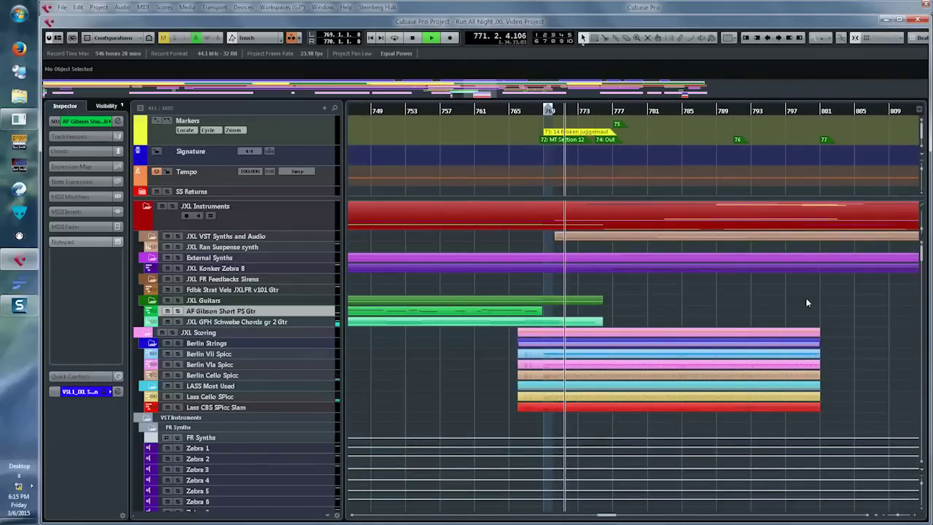
{"action": "key", "text": "g"}
{"action": "key", "text": "g"}
{"action": "key", "text": "g"}
{"action": "key", "text": "g"}
{"action": "key", "text": "g"}
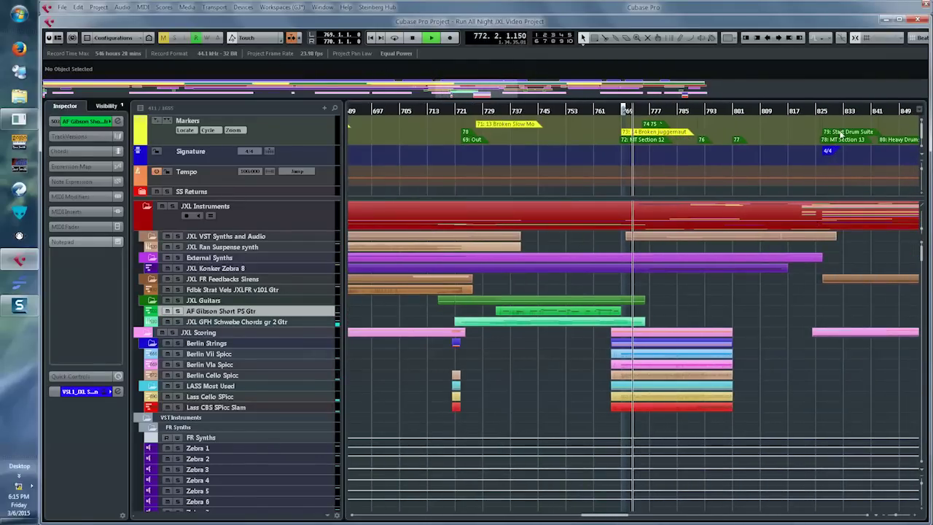
{"action": "left_click", "coordinate": [831, 110], "text": "alt"}
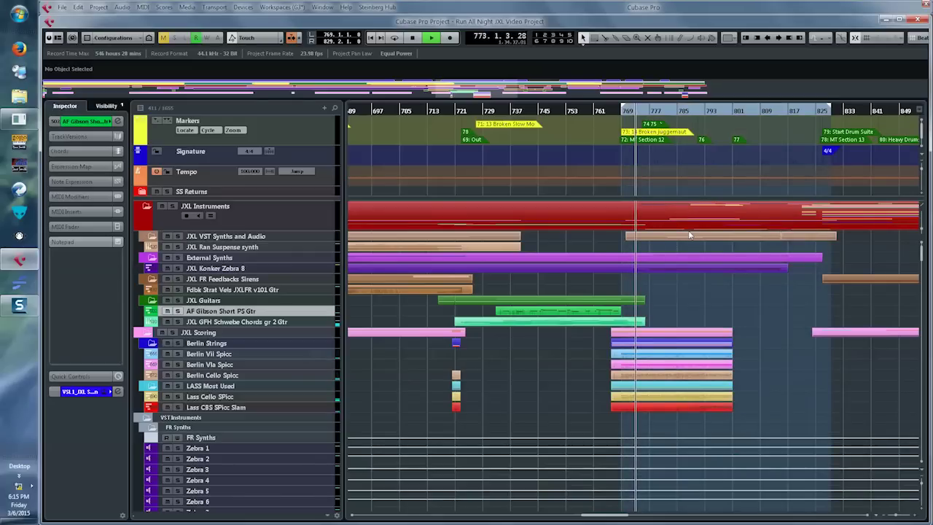
{"action": "key", "text": "ctrl+alt+2"}
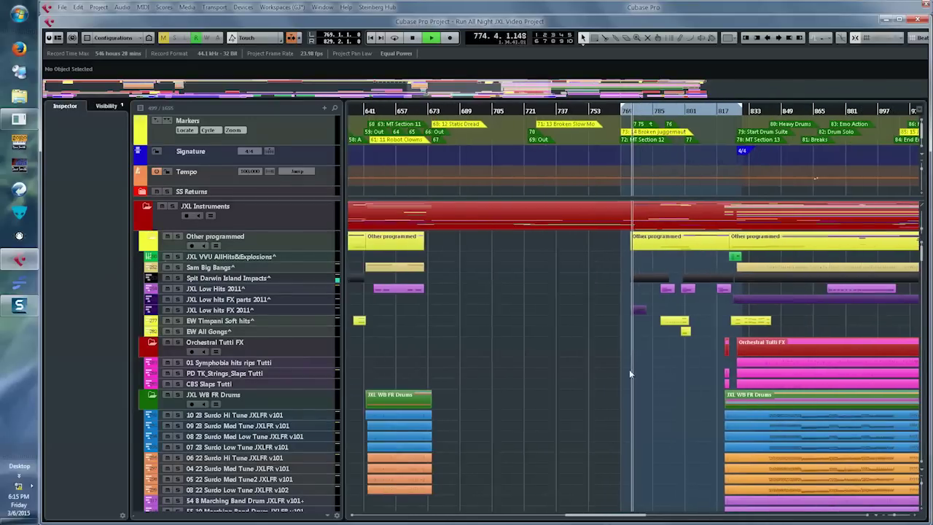
Extend the right locator to bar 873 and refresh the visible tracks to match the new locator range.
{"action": "scroll", "coordinate": [655, 373], "scroll_direction": "down", "scroll_amount": 15}
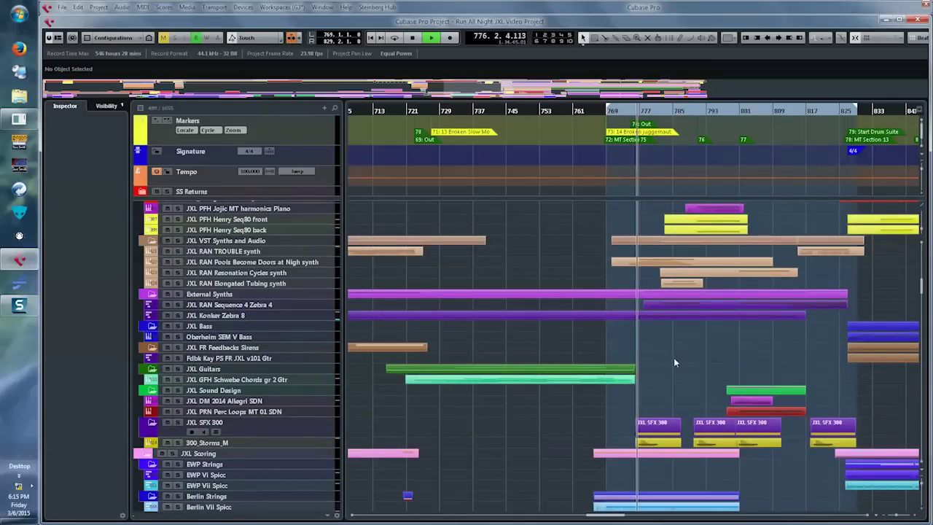
{"action": "scroll", "coordinate": [673, 358], "scroll_direction": "up", "scroll_amount": 1}
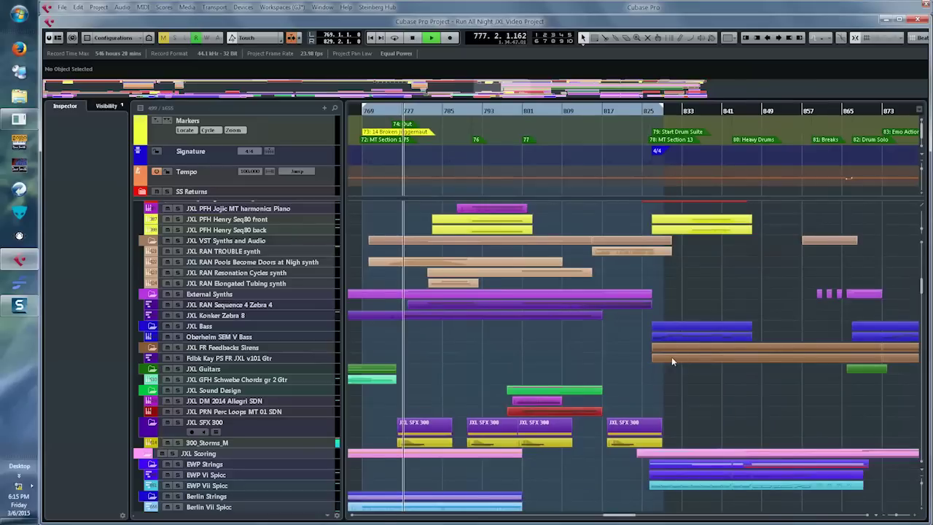
{"action": "left_click", "coordinate": [886, 110], "text": "alt"}
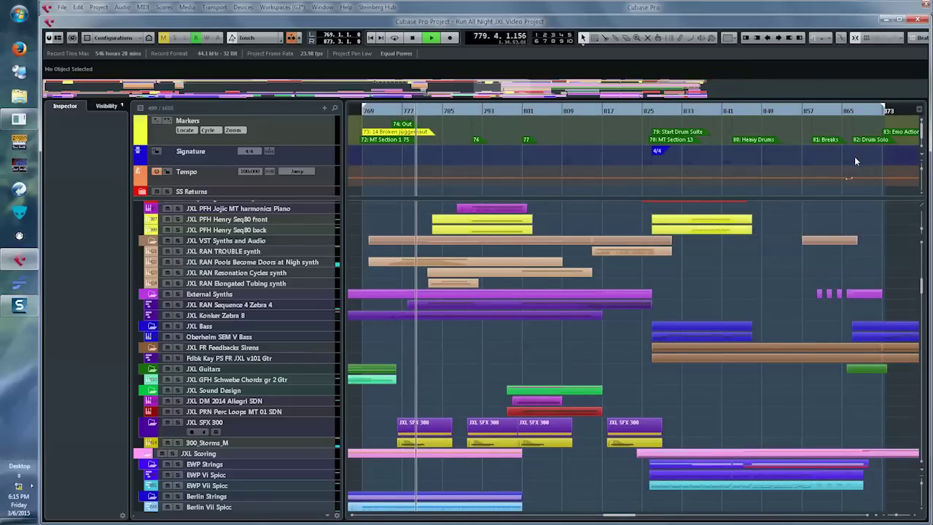
{"action": "key", "text": "ctrl+alt+l"}
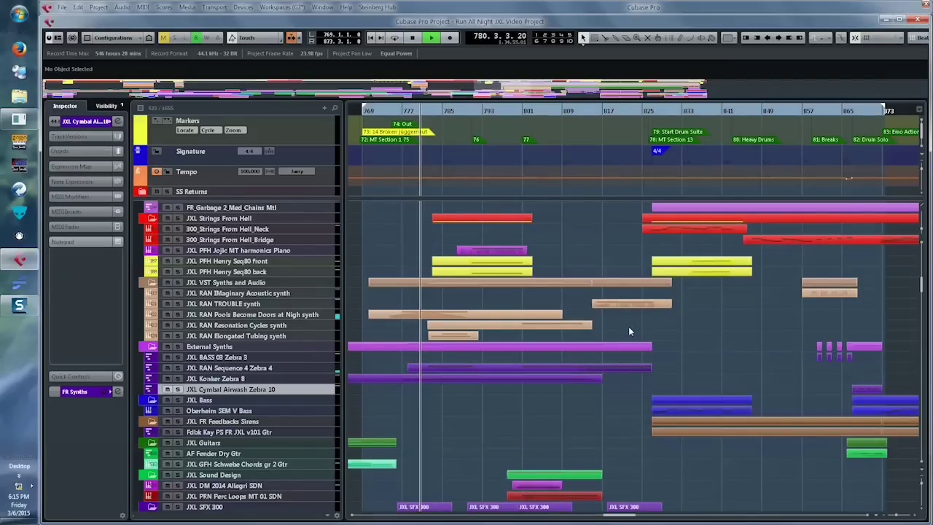
Select the Berlin and LASS spiccato string parts of the Broken Juggernaut section and open them together in the note editor.
{"action": "scroll", "coordinate": [636, 327], "scroll_direction": "down", "scroll_amount": 10}
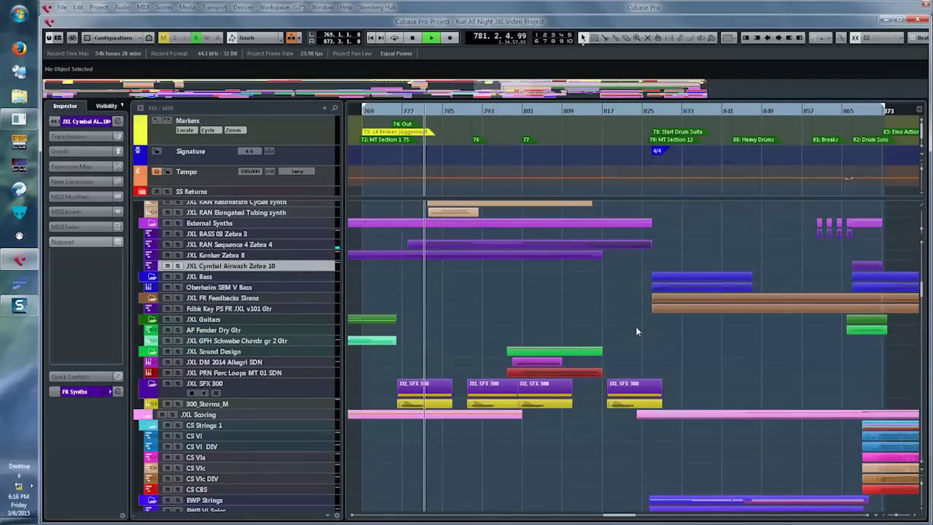
{"action": "left_click_drag", "start_coordinate": [528, 384], "coordinate": [487, 455]}
{"action": "double_click", "coordinate": [488, 436]}
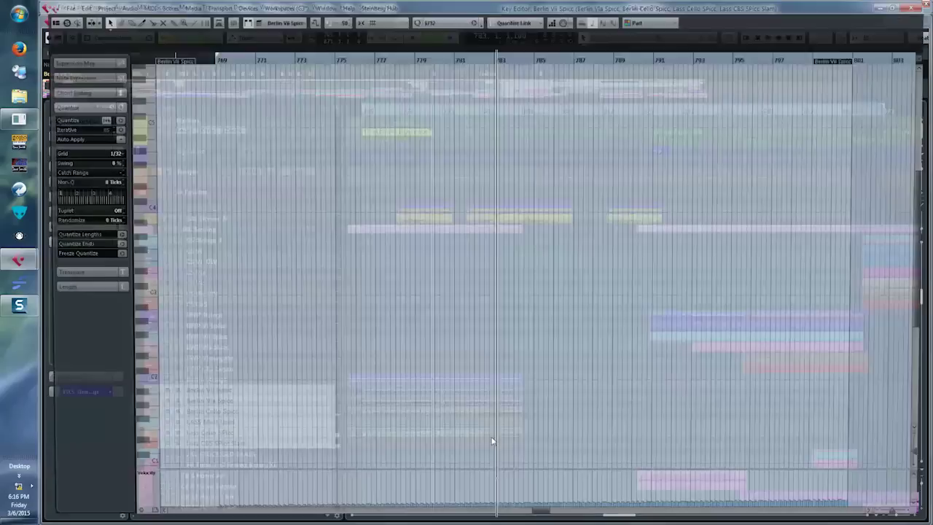
Examine the layered spiccato string patterns closely around bars 781 to 790 and close the note editor.
{"action": "key", "text": "h"}
{"action": "key", "text": "h"}
{"action": "key", "text": "h"}
{"action": "key", "text": "h"}
{"action": "key", "text": "h"}
{"action": "key", "text": "h"}
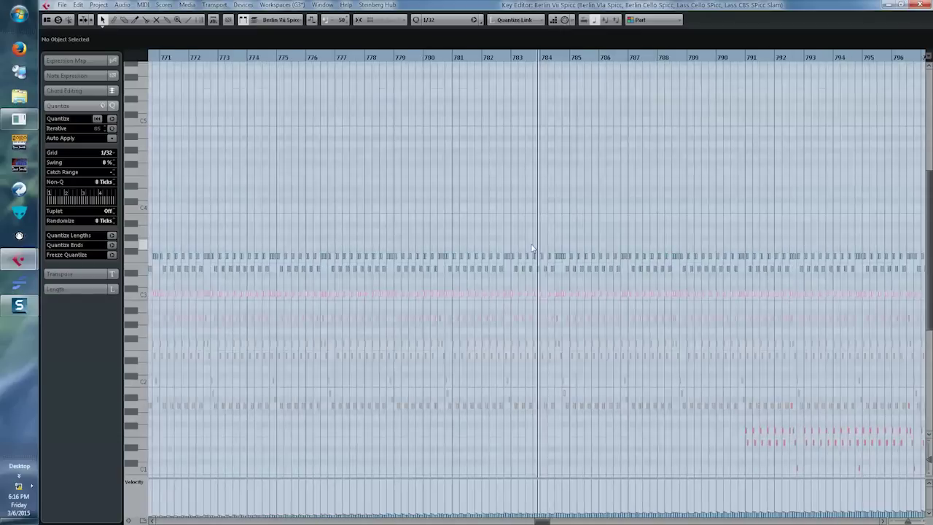
{"action": "key", "text": "h"}
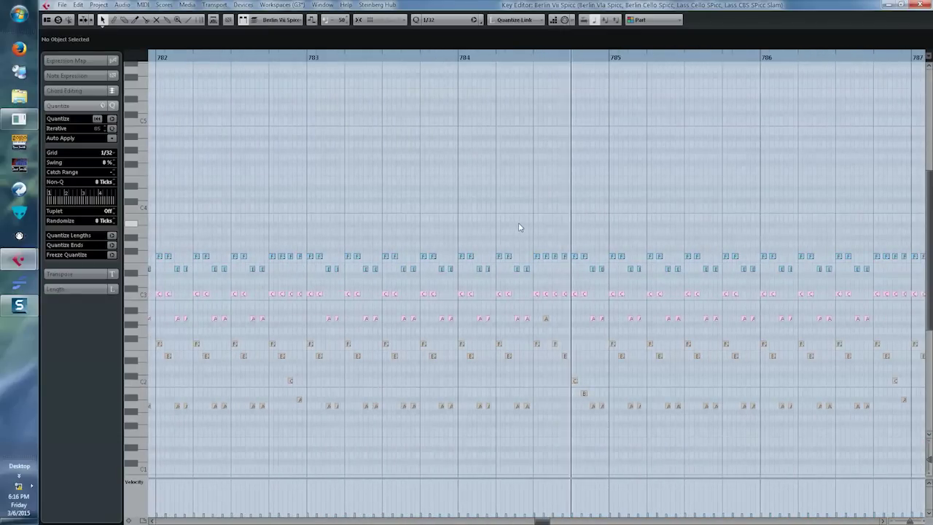
{"action": "key", "text": "g"}
{"action": "key", "text": "g"}
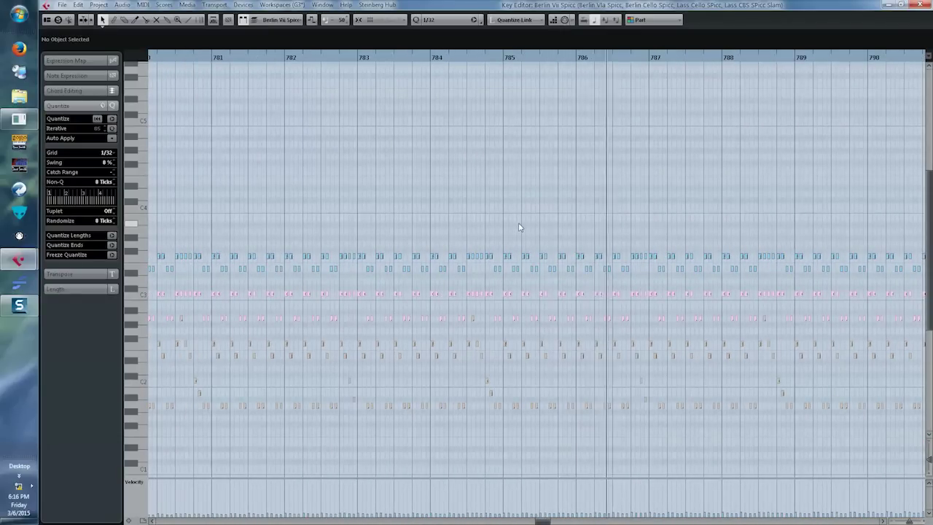
{"action": "key", "text": "Return"}
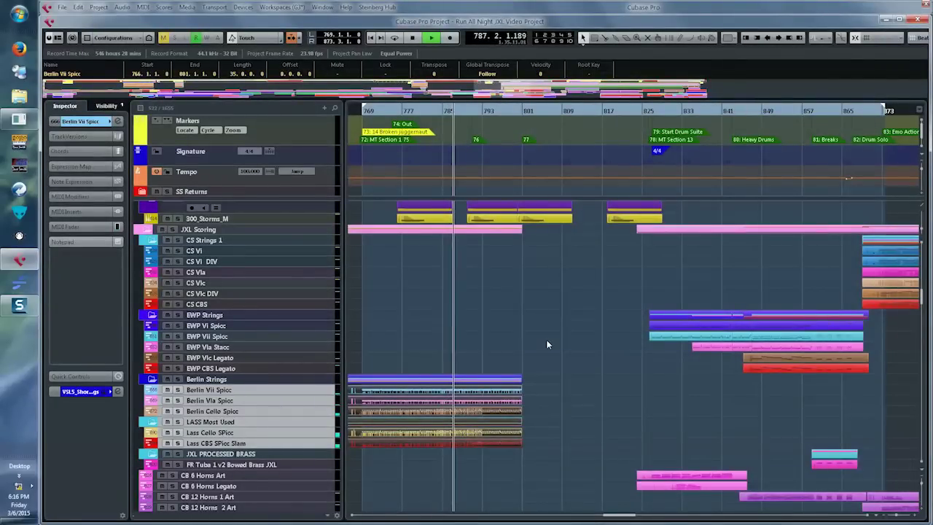
Clear the part selection and look through the strings, piano, synth and sound design tracks from Broken Juggernaut towards Start Drum Suite.
{"action": "left_click", "coordinate": [547, 344]}
{"action": "scroll", "coordinate": [545, 342], "scroll_direction": "up", "scroll_amount": 12}
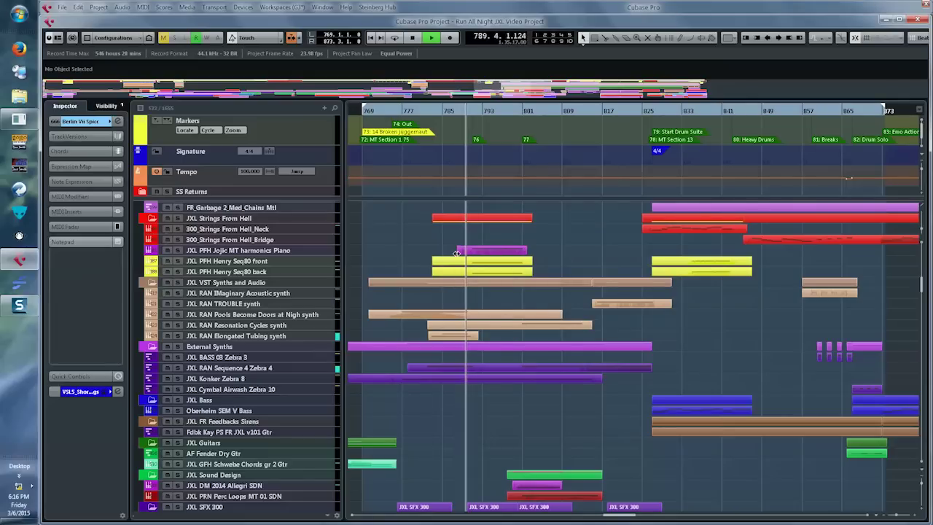
{"action": "scroll", "coordinate": [520, 430], "scroll_direction": "down", "scroll_amount": 3}
{"action": "scroll", "coordinate": [521, 430], "scroll_direction": "up", "scroll_amount": 3}
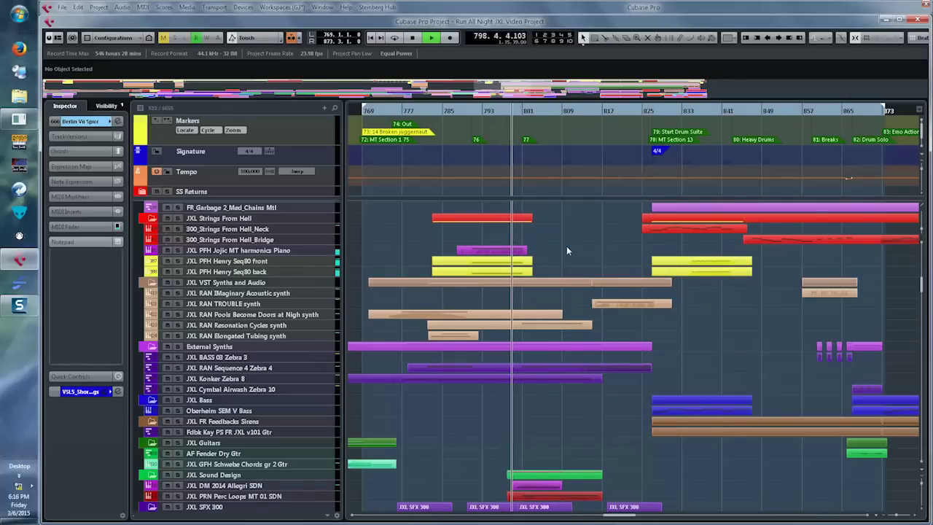
{"action": "scroll", "coordinate": [579, 249], "scroll_direction": "right", "scroll_amount": 1}
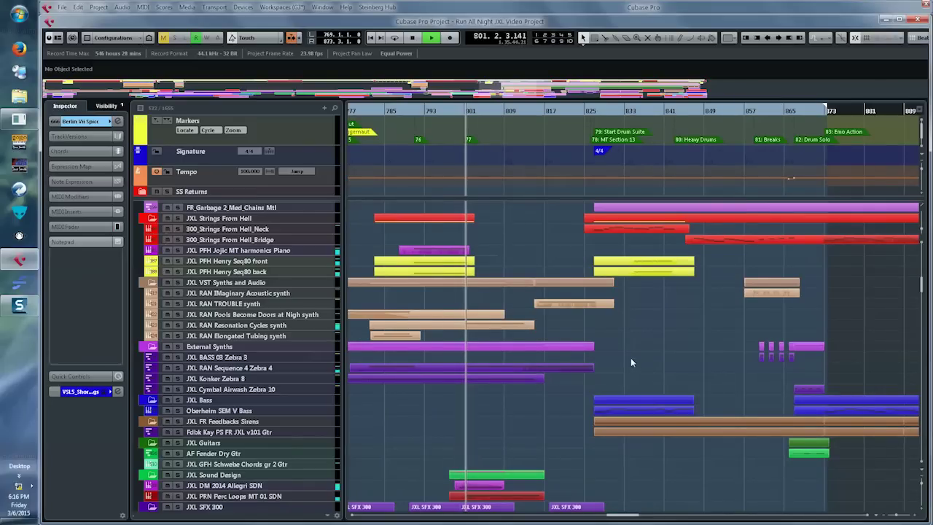
Look over the synth, guitar and sound design tracks and load the All Outputs and FX configuration in the MixConsole.
{"action": "scroll", "coordinate": [631, 362], "scroll_direction": "down", "scroll_amount": 15}
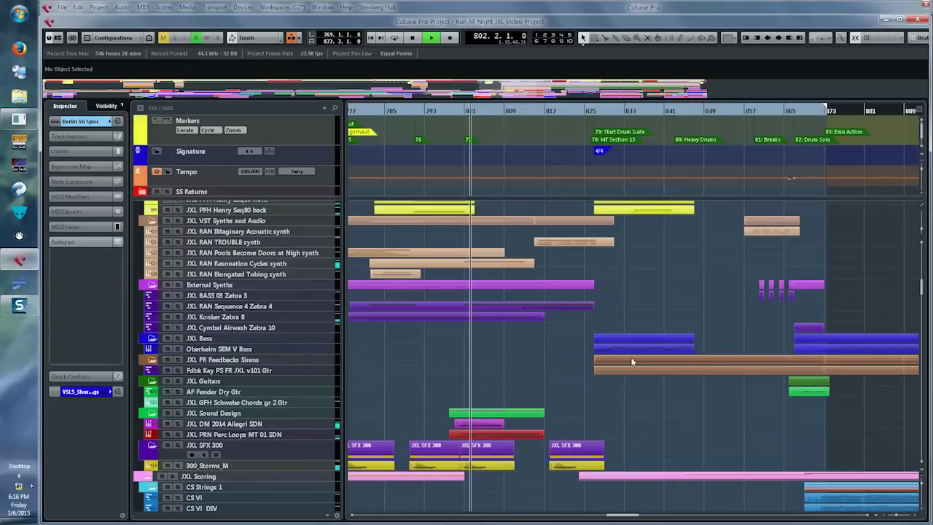
{"action": "scroll", "coordinate": [631, 361], "scroll_direction": "down", "scroll_amount": 4}
{"action": "scroll", "coordinate": [632, 362], "scroll_direction": "up", "scroll_amount": 20}
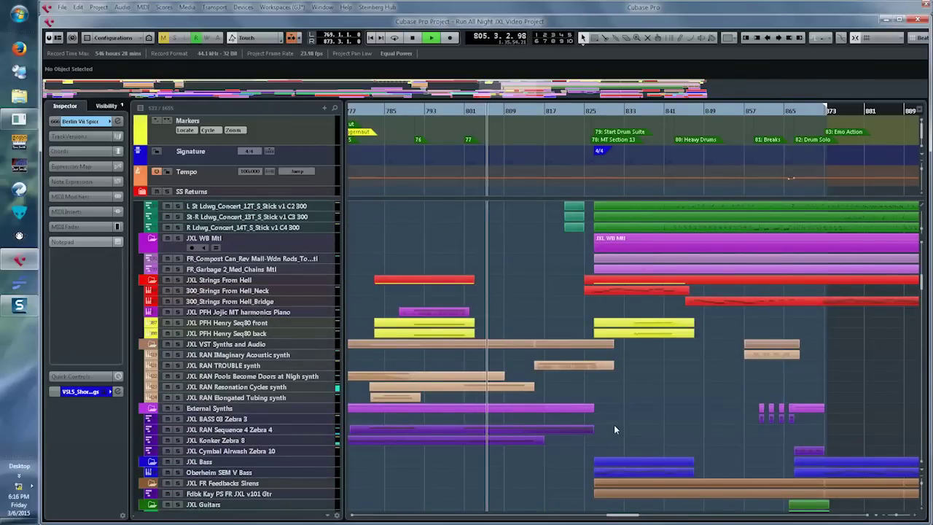
{"action": "key", "text": "F3"}
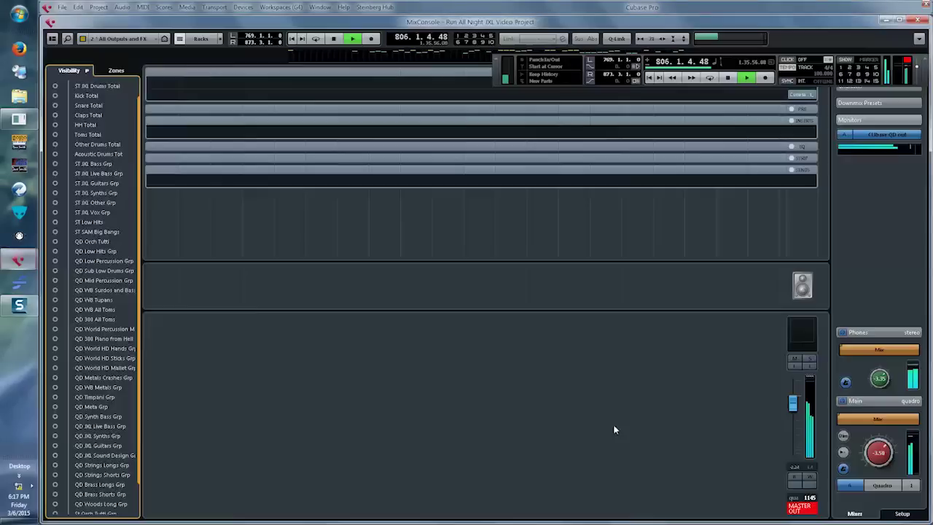
{"action": "left_click", "coordinate": [114, 39]}
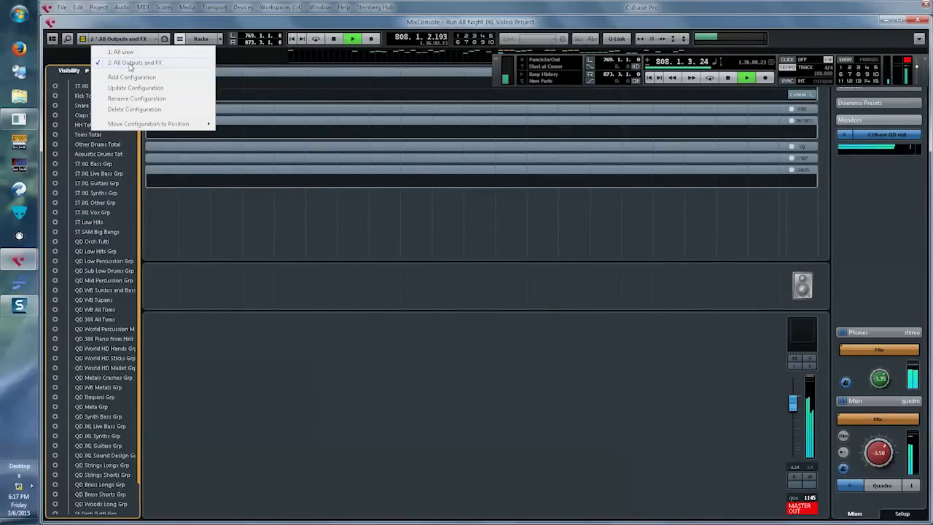
{"action": "left_click", "coordinate": [130, 64]}
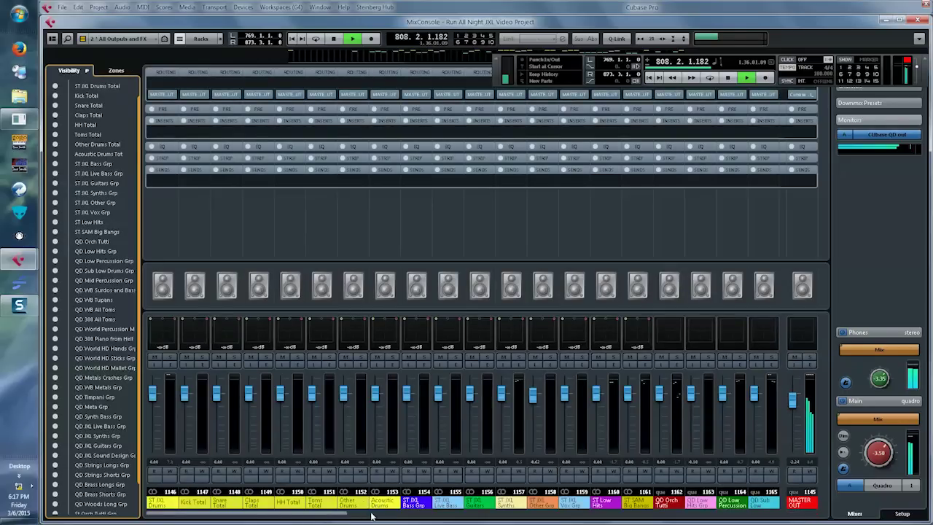
Look through the output group and reverb FX channels in the MixConsole and return to the project view.
{"action": "left_click_drag", "start_coordinate": [374, 516], "coordinate": [494, 514]}
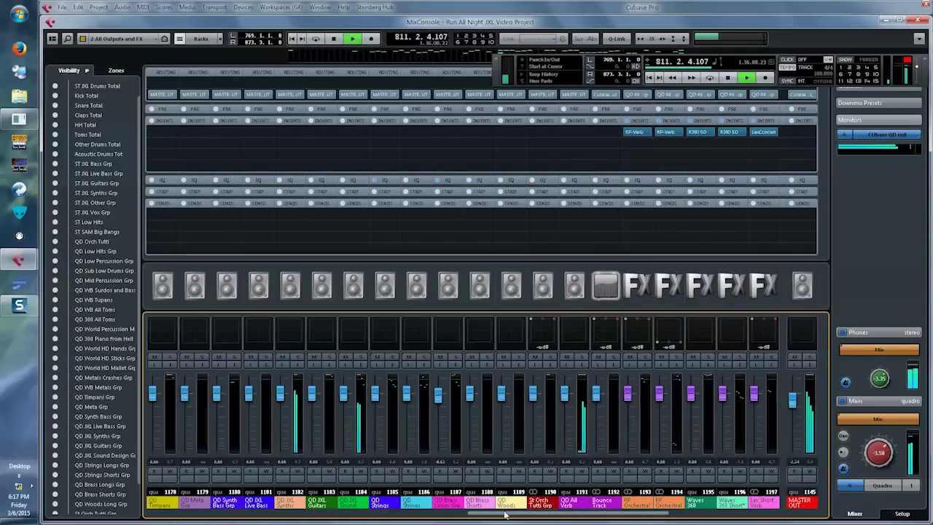
{"action": "mouse_move", "coordinate": [506, 515]}
{"action": "left_mouse_down"}
{"action": "mouse_move", "coordinate": [530, 516]}
{"action": "mouse_move", "coordinate": [496, 514]}
{"action": "mouse_move", "coordinate": [519, 513]}
{"action": "left_mouse_up"}
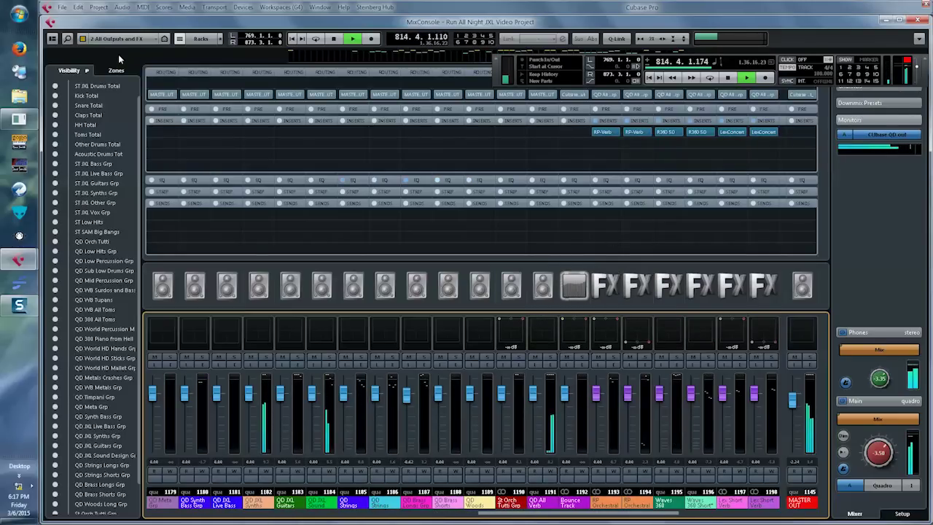
{"action": "key", "text": "F3"}
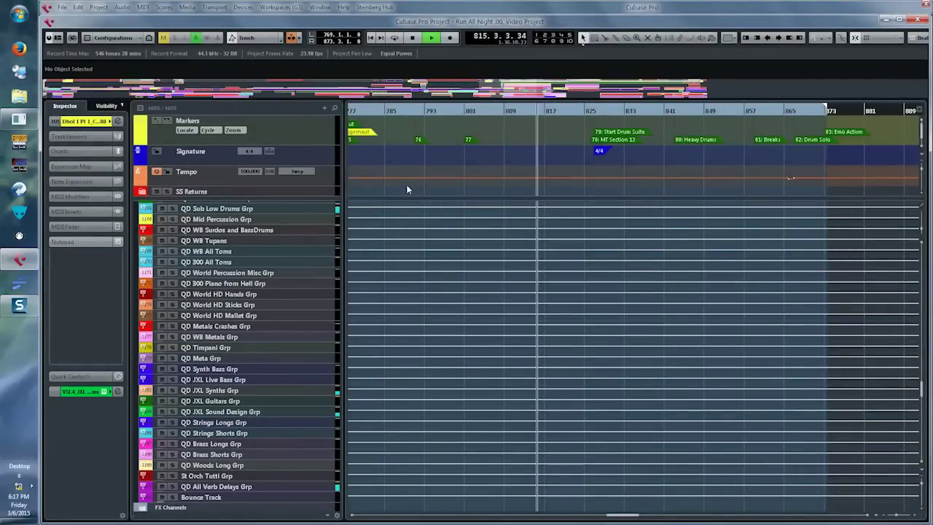
Limit the visible tracks to those with parts between the locators, from the full track list.
{"action": "scroll", "coordinate": [552, 419], "scroll_direction": "up", "scroll_amount": 20}
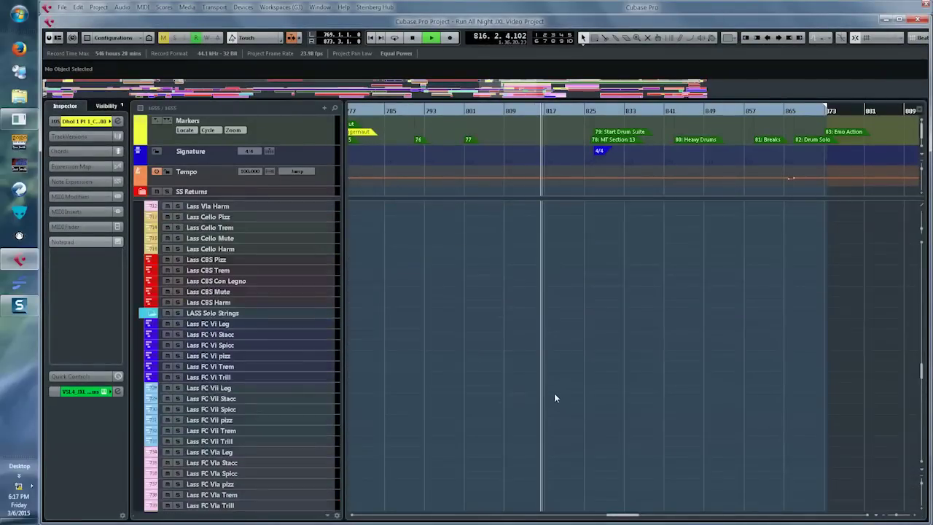
{"action": "scroll", "coordinate": [560, 363], "scroll_direction": "up", "scroll_amount": 15}
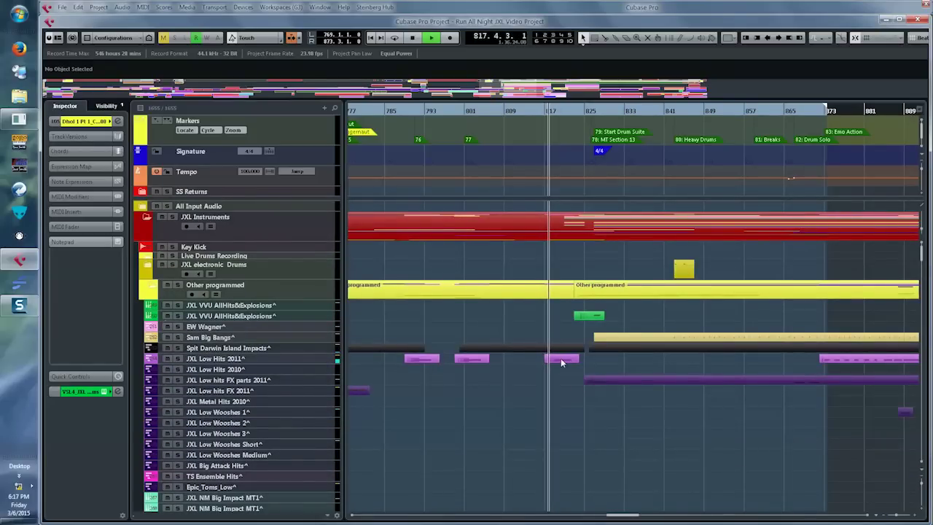
{"action": "key", "text": "ctrl+shift+d"}
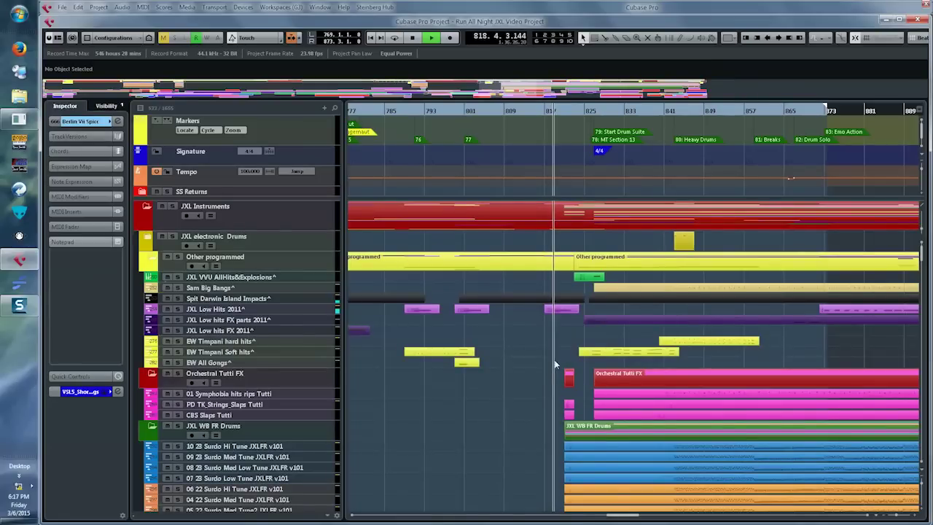
Look through the Start Drum Suite drums and strings, extend the right locator to bar 910 and refresh the visible tracks.
{"action": "scroll", "coordinate": [547, 374], "scroll_direction": "right", "scroll_amount": 2}
{"action": "scroll", "coordinate": [601, 376], "scroll_direction": "down", "scroll_amount": 2}
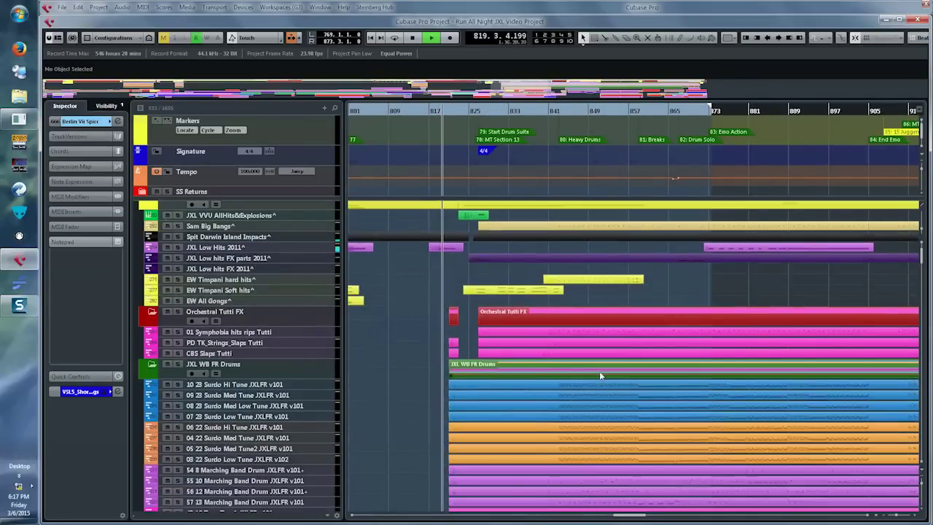
{"action": "scroll", "coordinate": [600, 376], "scroll_direction": "down", "scroll_amount": 12}
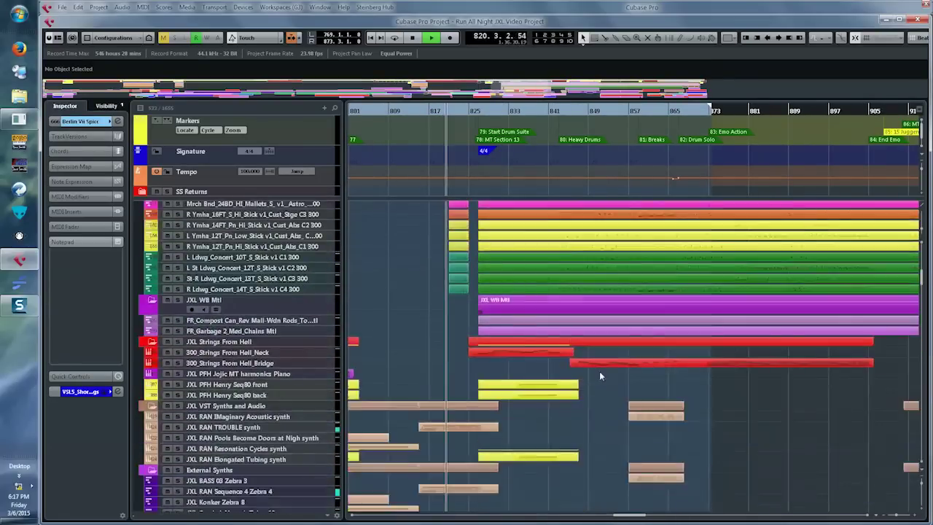
{"action": "scroll", "coordinate": [600, 376], "scroll_direction": "down", "scroll_amount": 10}
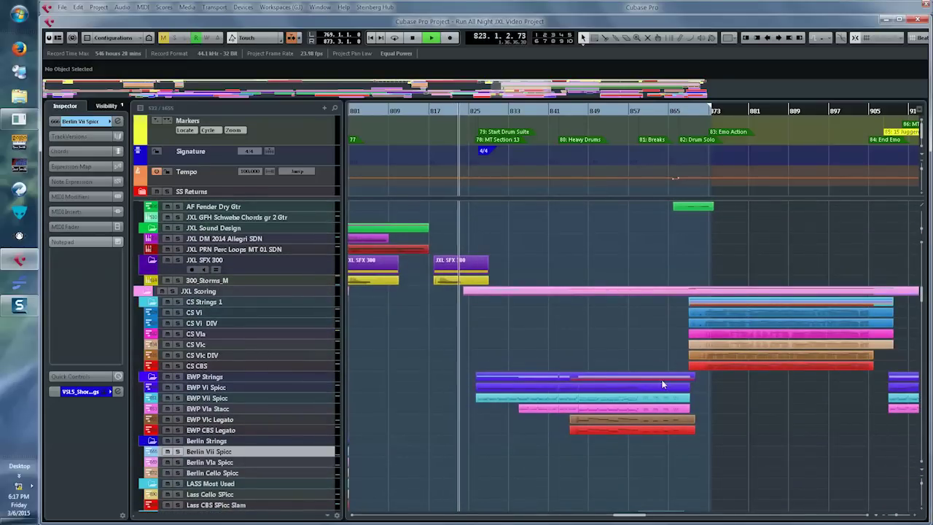
{"action": "left_click", "coordinate": [895, 111]}
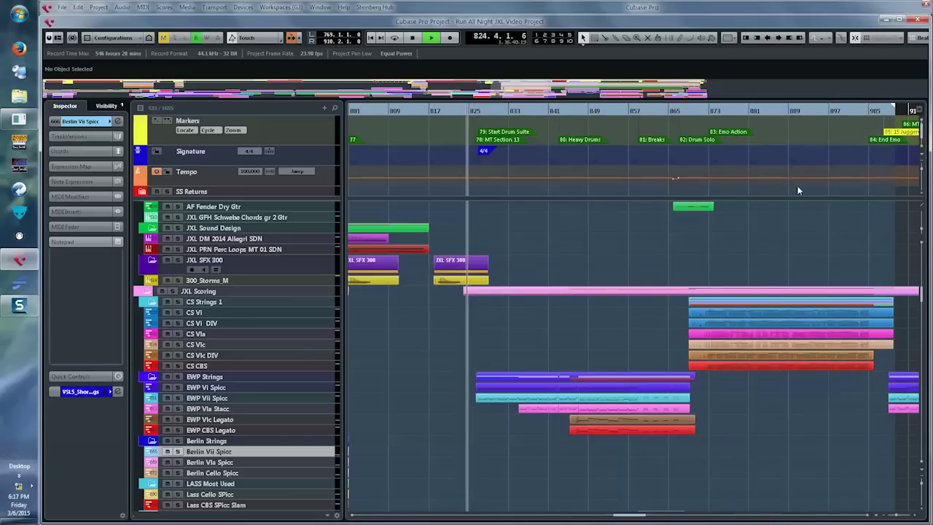
{"action": "scroll", "coordinate": [797, 190], "scroll_direction": "up", "scroll_amount": 5}
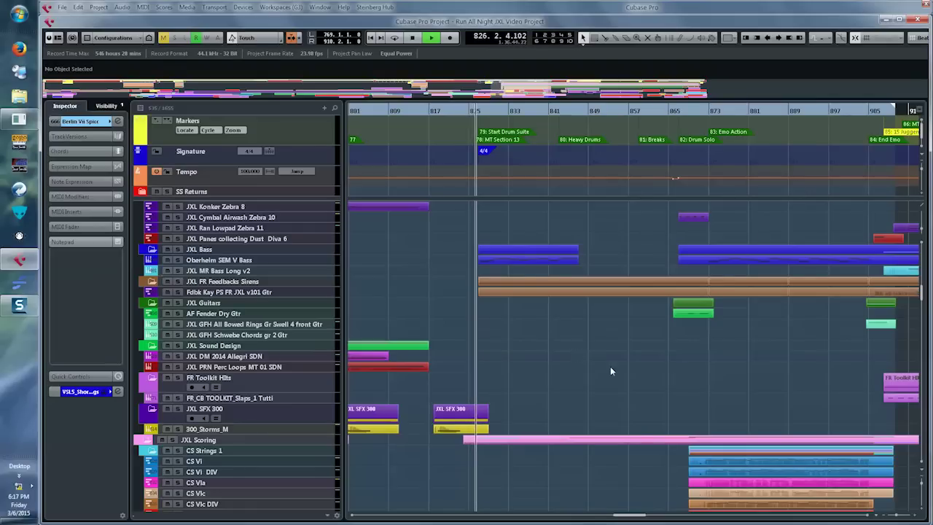
Select the CB 6 Horns, trombone, Monster Brass and tuba parts under Start Drum Suite and open them together in the note editor.
{"action": "key", "text": "g"}
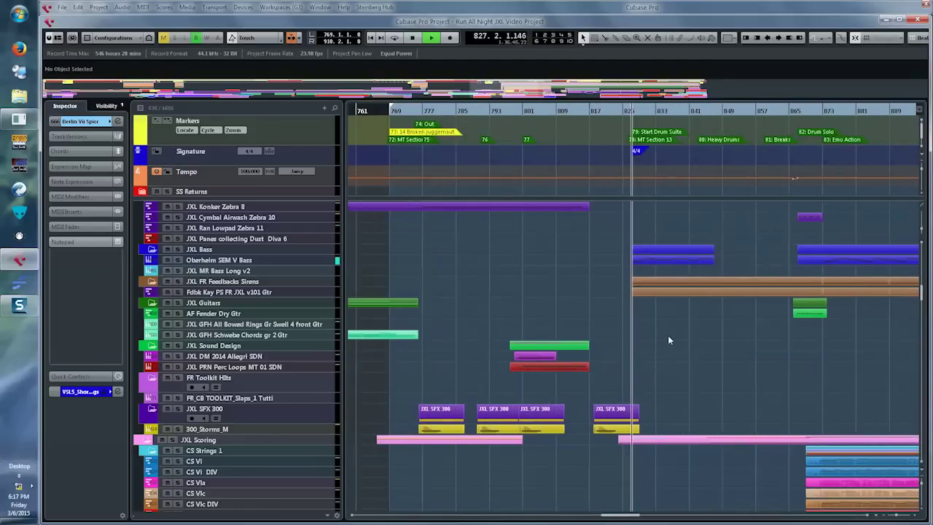
{"action": "key", "text": "h"}
{"action": "scroll", "coordinate": [637, 341], "scroll_direction": "down", "scroll_amount": 10}
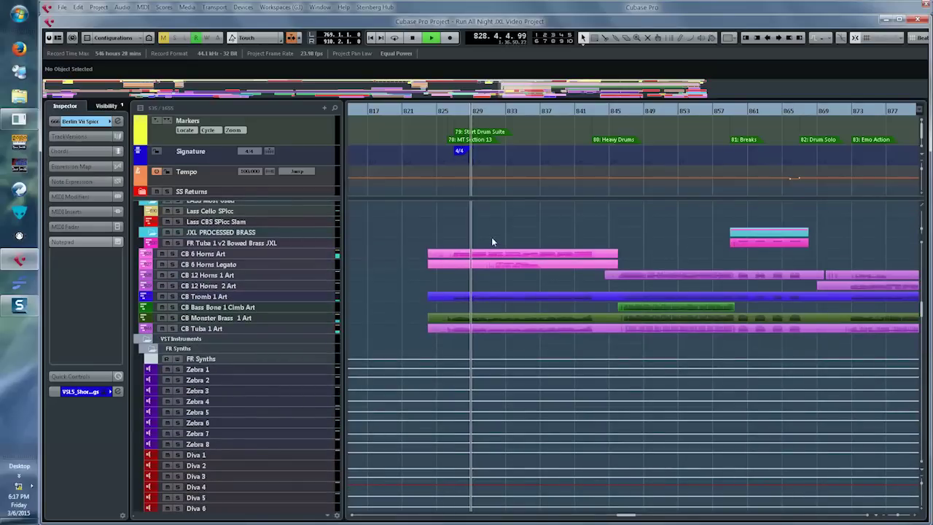
{"action": "left_click_drag", "start_coordinate": [541, 312], "coordinate": [569, 328]}
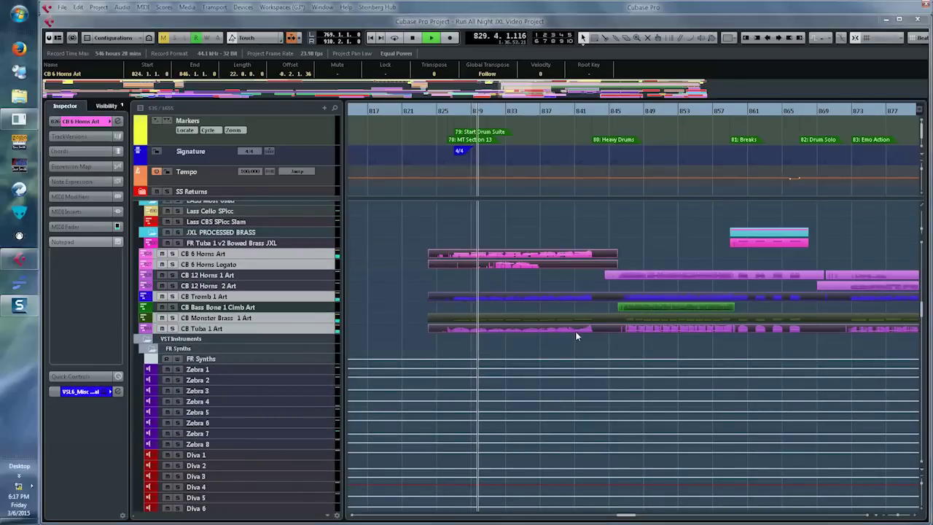
{"action": "double_click", "coordinate": [573, 329]}
{"action": "scroll", "coordinate": [555, 296], "scroll_direction": "right", "scroll_amount": 4}
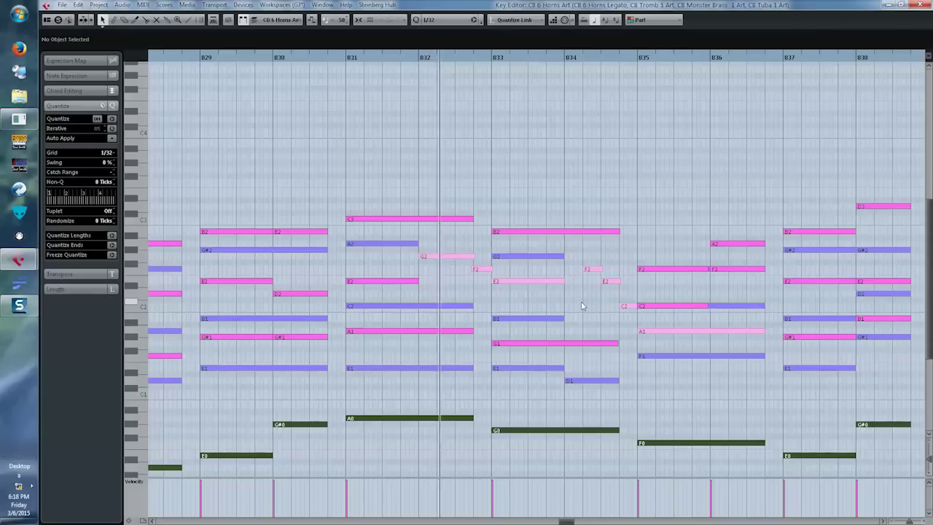
Select the G2 legato horn note at bar 832, examine the brass chords up to bar 842, and close the note editor.
{"action": "left_click", "coordinate": [435, 258]}
{"action": "key", "text": "g"}
{"action": "key", "text": "g"}
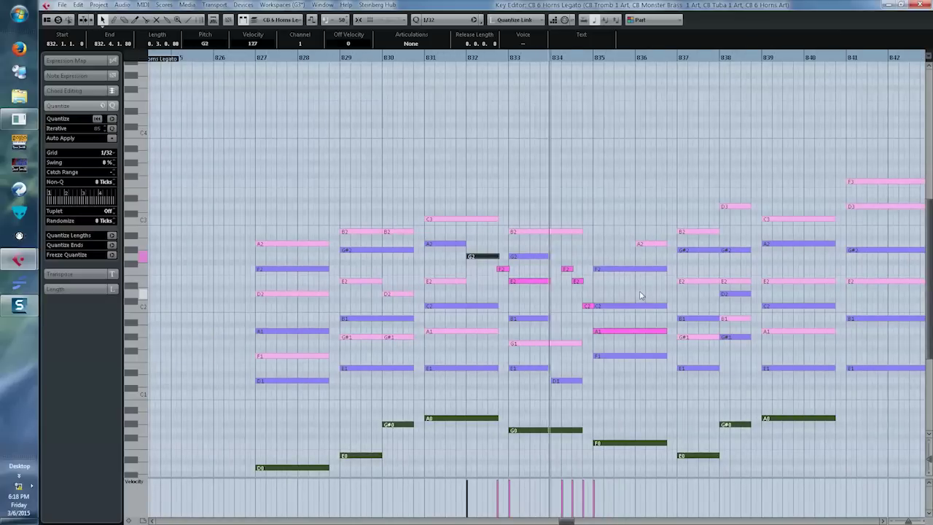
{"action": "key", "text": "g"}
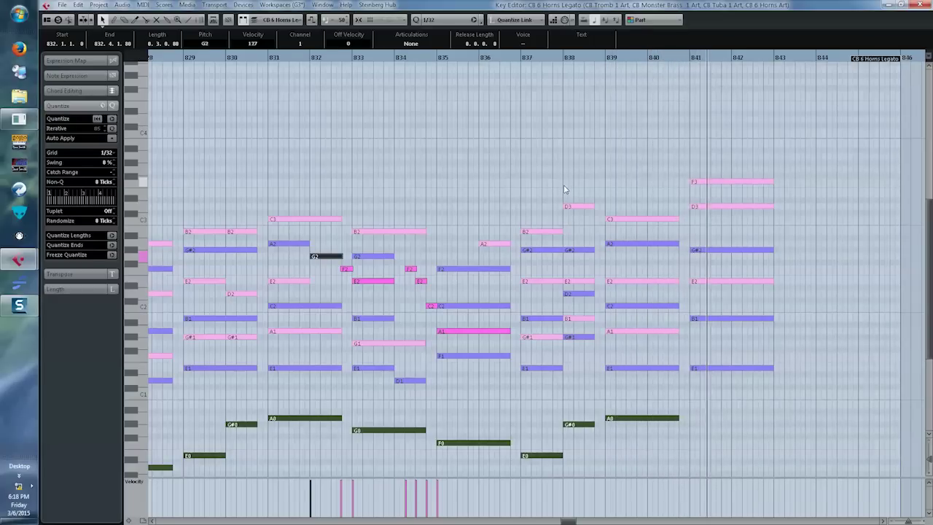
{"action": "key", "text": "Return"}
{"action": "left_click", "coordinate": [650, 246]}
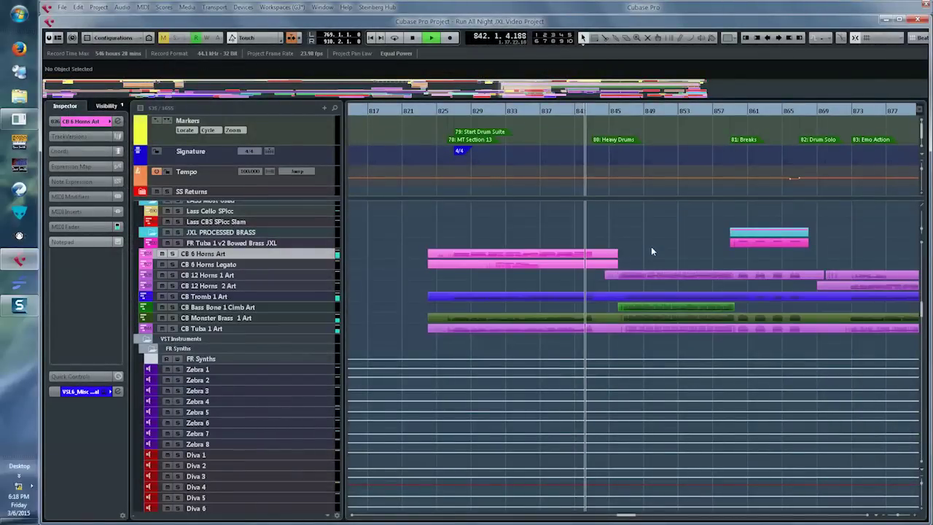
Examine the EWP Vii Spicc and EWP Vla Stacc parts at bars 843 to 847 in the note editor and close it.
{"action": "scroll", "coordinate": [651, 251], "scroll_direction": "up", "scroll_amount": 5}
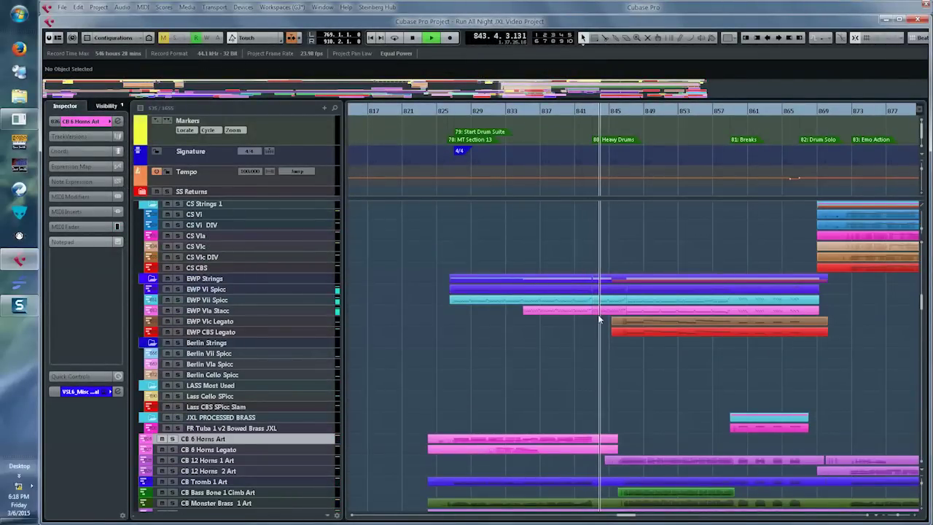
{"action": "left_click_drag", "start_coordinate": [599, 311], "coordinate": [604, 299]}
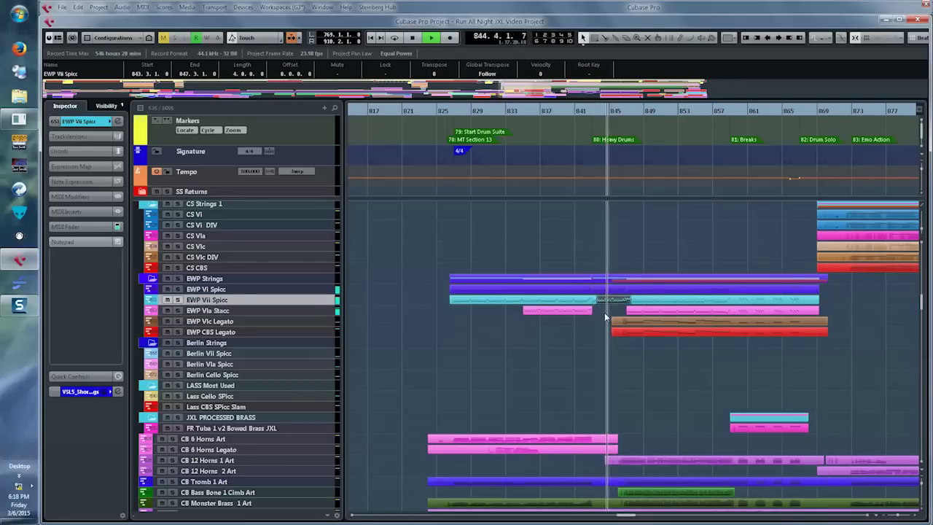
{"action": "double_click", "coordinate": [608, 298]}
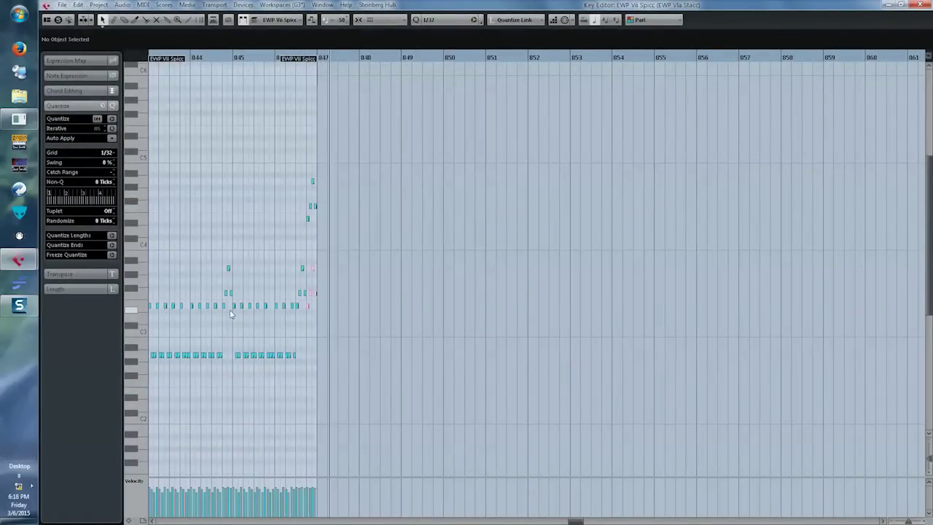
{"action": "key", "text": "Escape"}
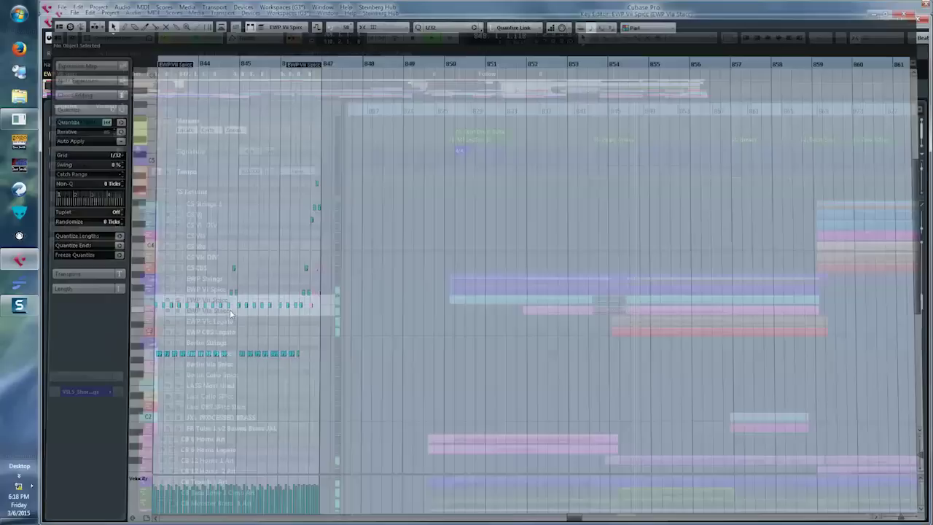
{"action": "left_click", "coordinate": [682, 391]}
Open the CB 12 Horns 1 Art part in the note editor, hide its controller lanes and examine the horn line.
{"action": "scroll", "coordinate": [682, 391], "scroll_direction": "down", "scroll_amount": 5}
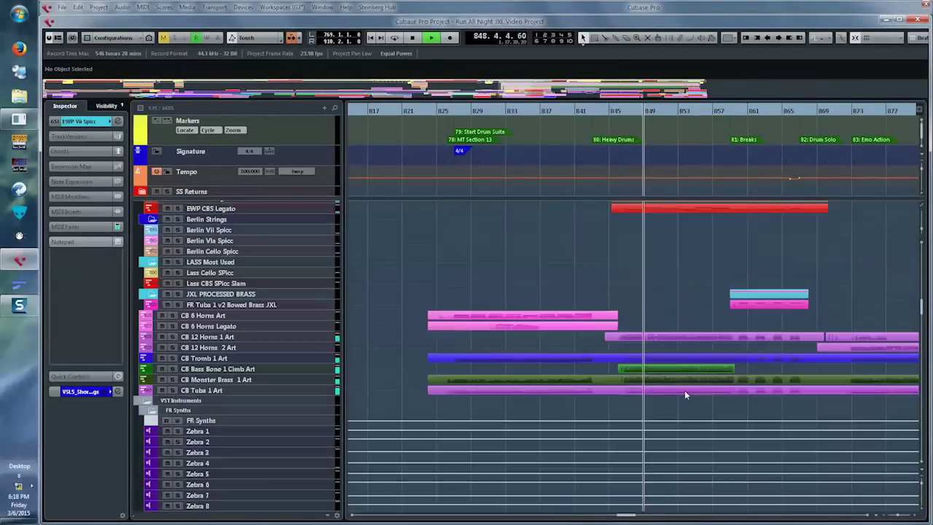
{"action": "left_click_drag", "start_coordinate": [699, 396], "coordinate": [698, 395]}
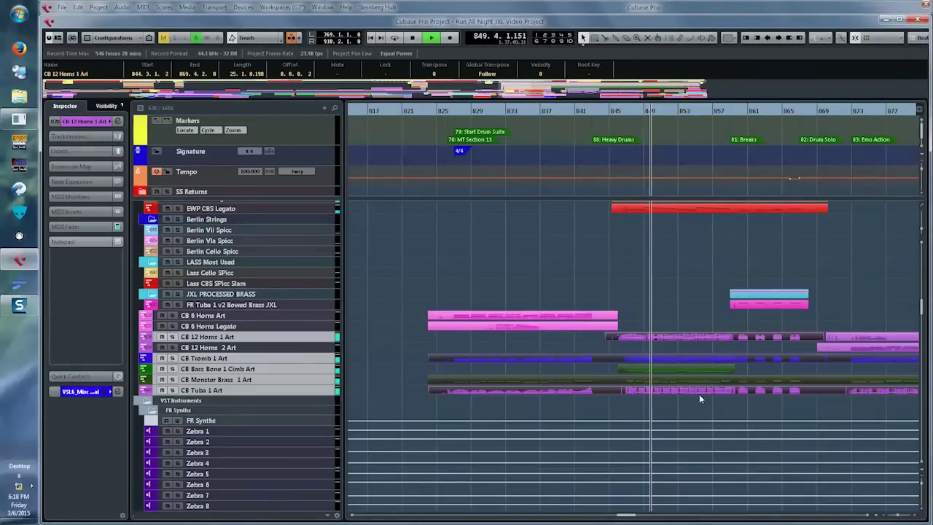
{"action": "left_click", "coordinate": [677, 340]}
{"action": "double_click", "coordinate": [676, 340]}
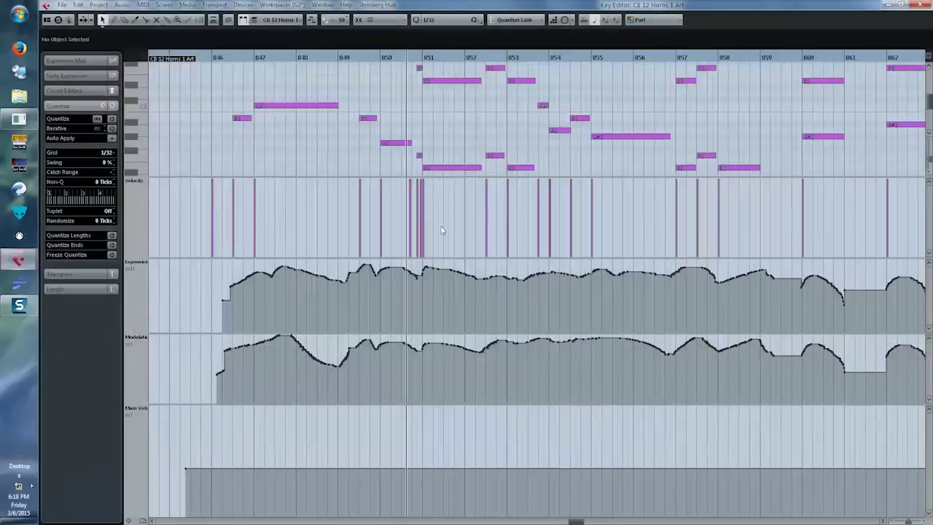
{"action": "left_click", "coordinate": [142, 520]}
{"action": "left_click", "coordinate": [157, 481]}
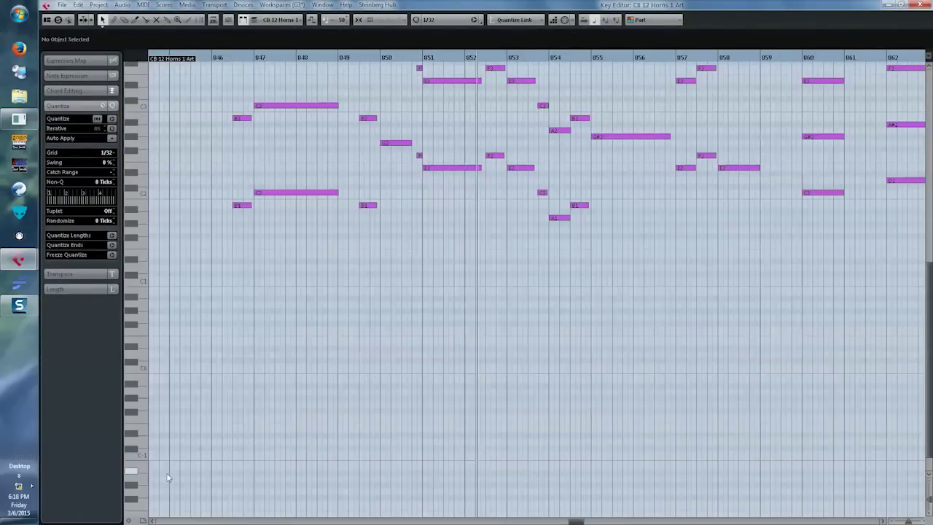
{"action": "scroll", "coordinate": [437, 264], "scroll_direction": "up", "scroll_amount": 5}
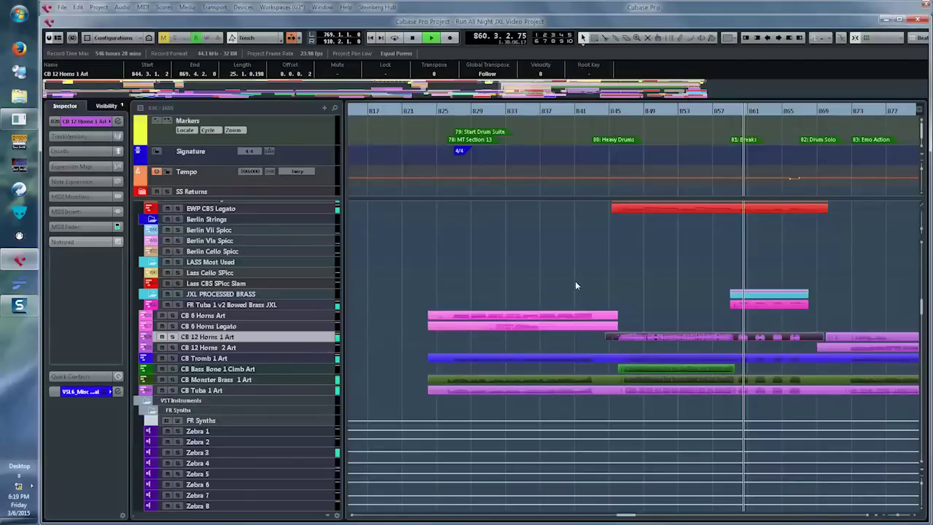
Open the EWP Vi Spicc, Vii Spicc and Vla Stacc parts from bar 847 together in the note editor and examine their patterns.
{"action": "scroll", "coordinate": [709, 270], "scroll_direction": "up", "scroll_amount": 4}
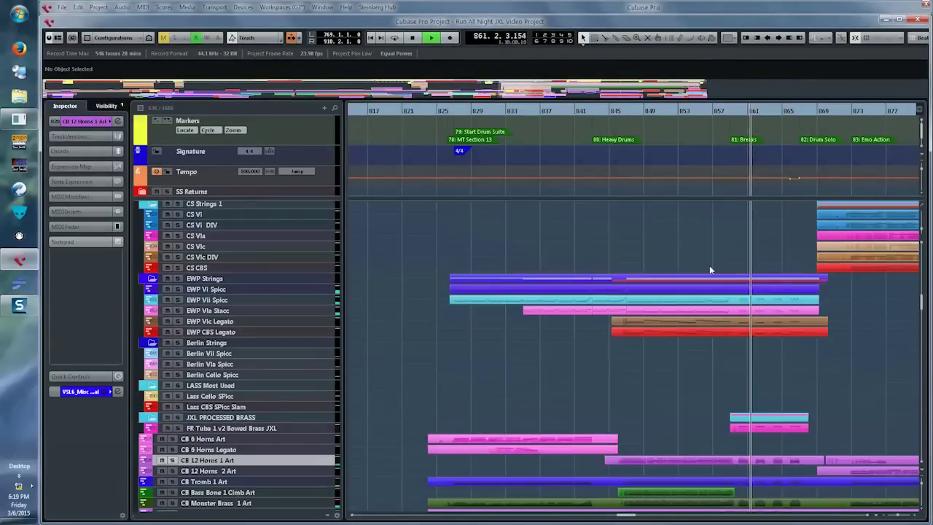
{"action": "left_click_drag", "start_coordinate": [806, 308], "coordinate": [765, 286]}
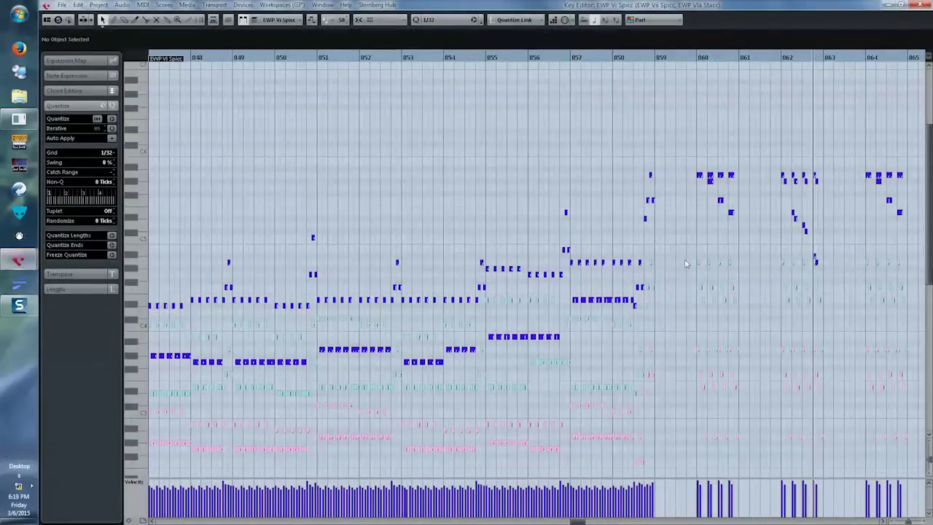
{"action": "scroll", "coordinate": [685, 259], "scroll_direction": "right", "scroll_amount": 5}
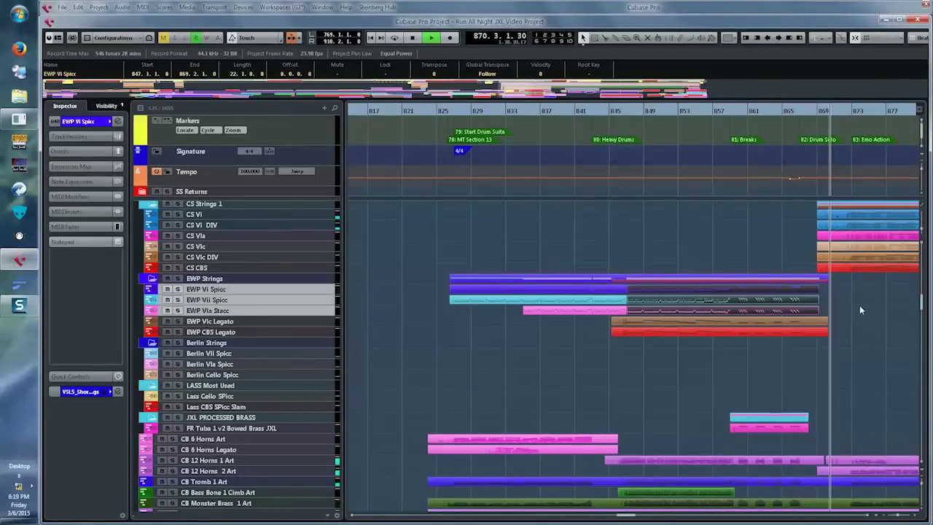
Open the CS strings and CB brass parts of the Emo Action section together in the note editor and examine their chords to bar 892.
{"action": "left_click", "coordinate": [858, 310]}
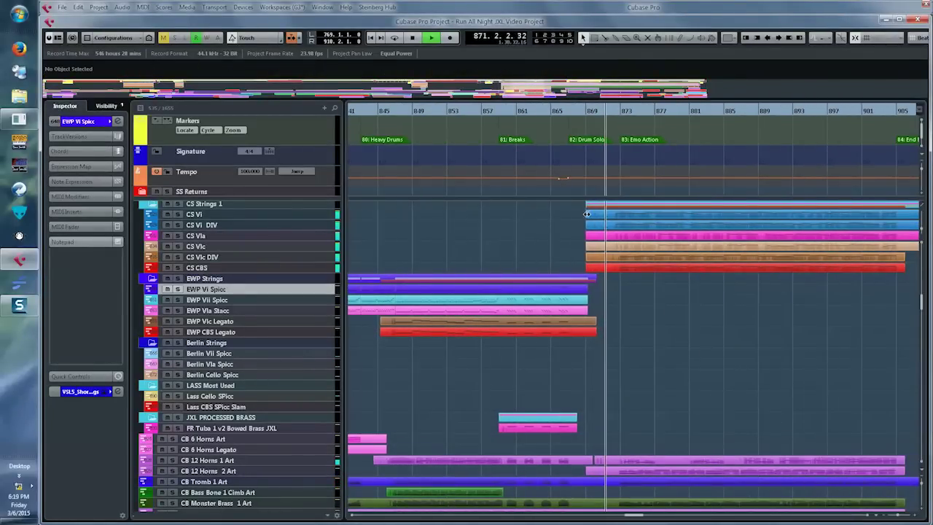
{"action": "left_click_drag", "start_coordinate": [577, 211], "coordinate": [749, 274]}
{"action": "left_click_drag", "start_coordinate": [641, 436], "coordinate": [748, 445]}
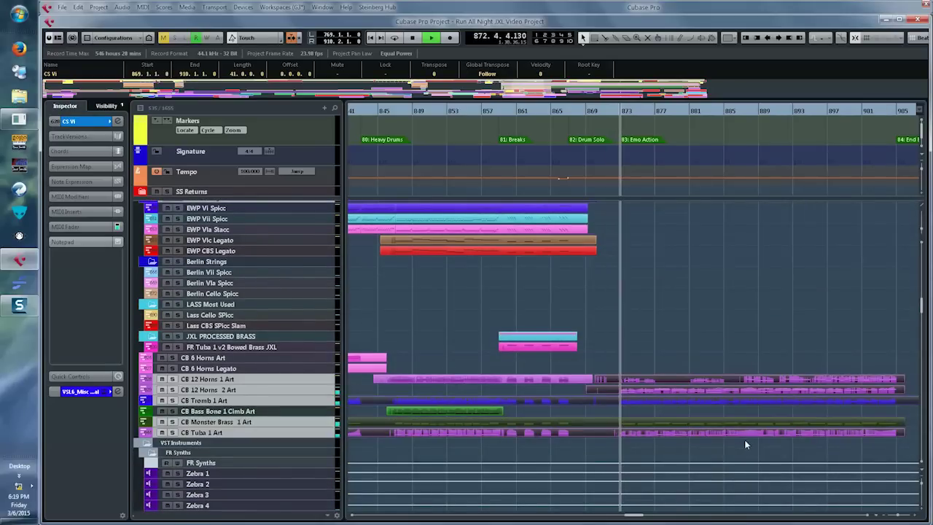
{"action": "double_click", "coordinate": [736, 436]}
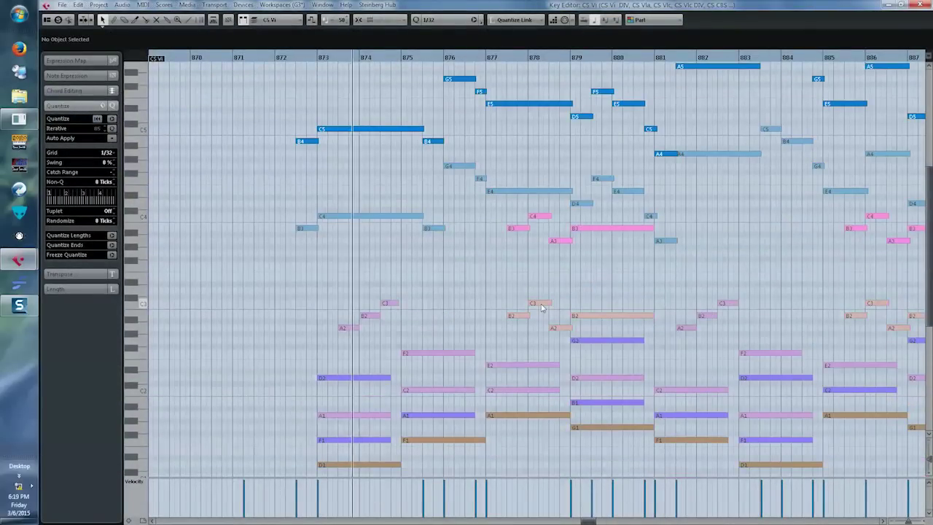
{"action": "left_click", "coordinate": [929, 441]}
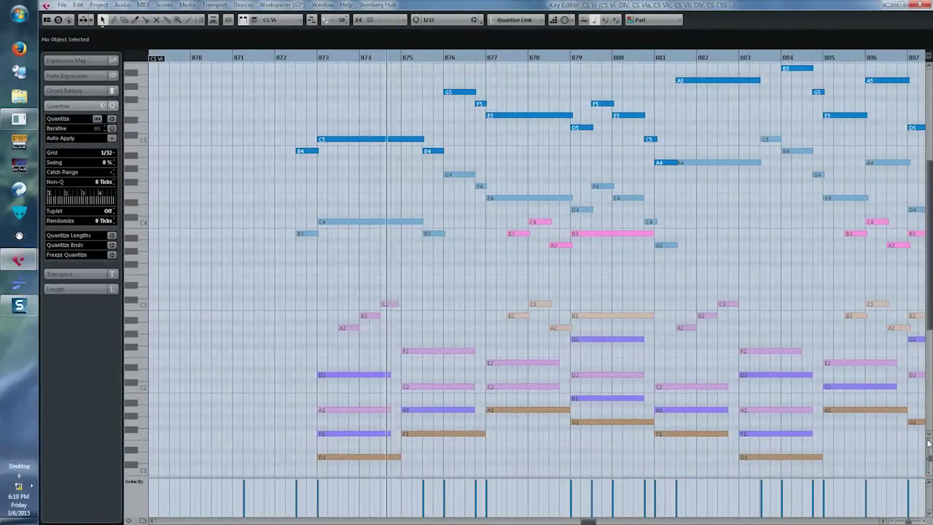
{"action": "left_click", "coordinate": [928, 442]}
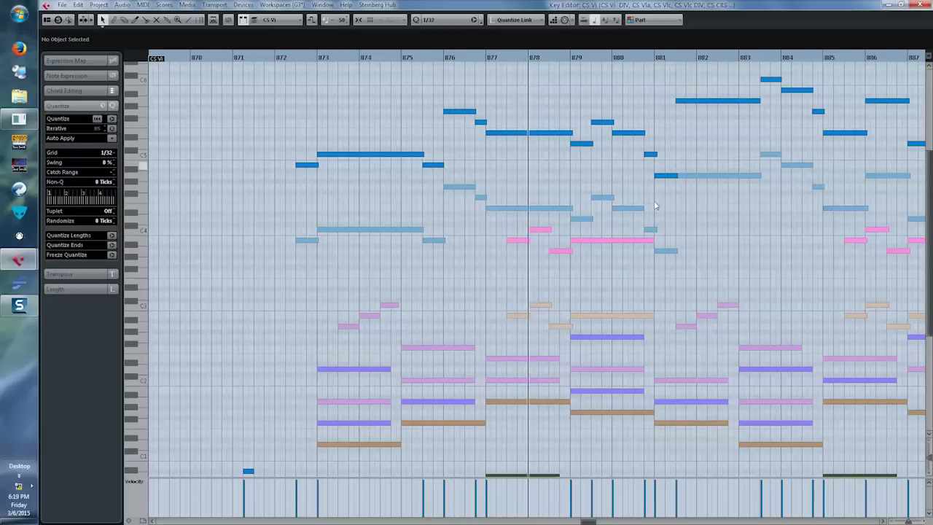
{"action": "scroll", "coordinate": [746, 228], "scroll_direction": "right", "scroll_amount": 1}
{"action": "scroll", "coordinate": [746, 228], "scroll_direction": "right", "scroll_amount": 1}
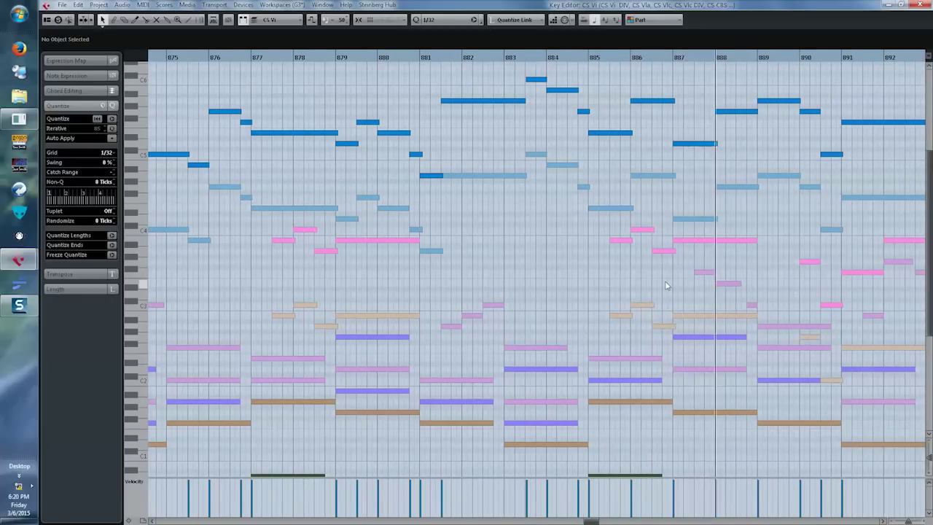
Select the F3 horn note at bar 887, examine the string and brass parts through bar 905, and close the note editor.
{"action": "left_click", "coordinate": [704, 273]}
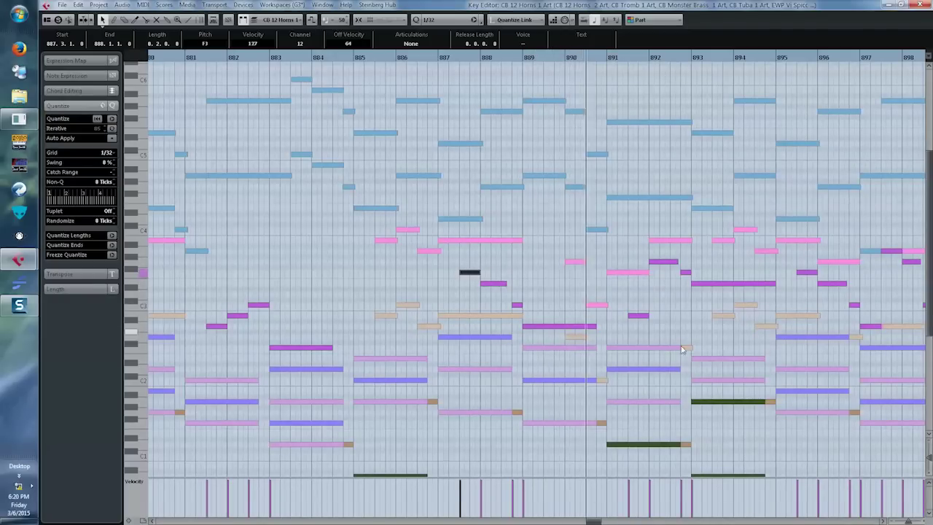
{"action": "left_click", "coordinate": [929, 475]}
{"action": "left_click", "coordinate": [929, 475]}
{"action": "left_click", "coordinate": [929, 475]}
{"action": "left_click", "coordinate": [929, 475]}
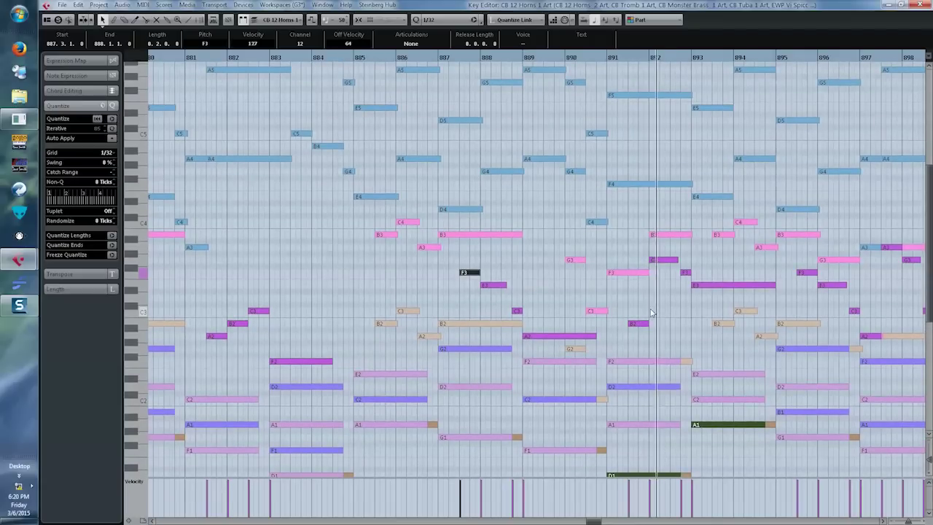
{"action": "scroll", "coordinate": [652, 311], "scroll_direction": "right", "scroll_amount": 2}
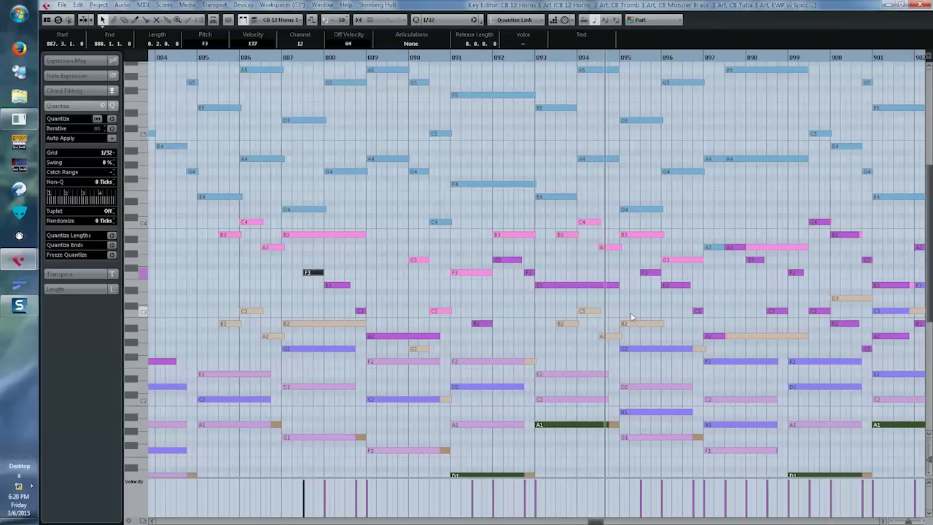
{"action": "scroll", "coordinate": [639, 308], "scroll_direction": "right", "scroll_amount": 3}
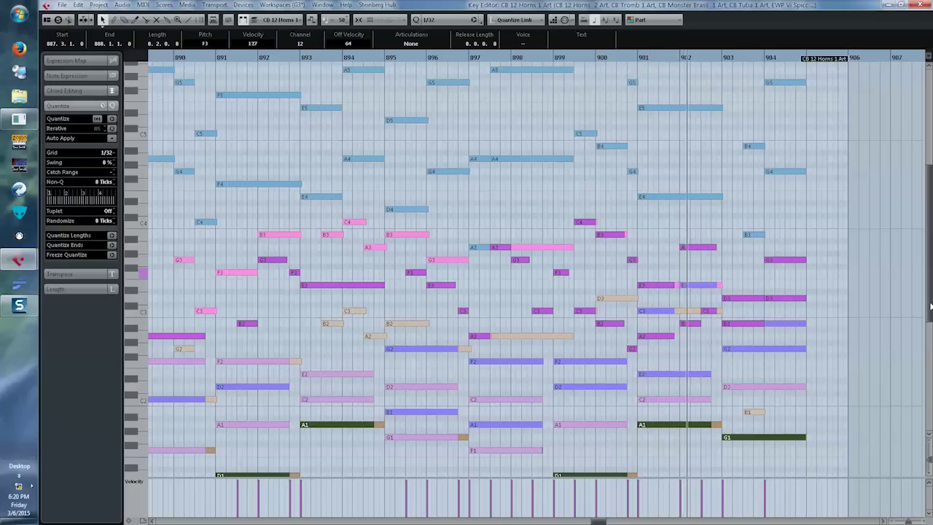
{"action": "left_click", "coordinate": [698, 232]}
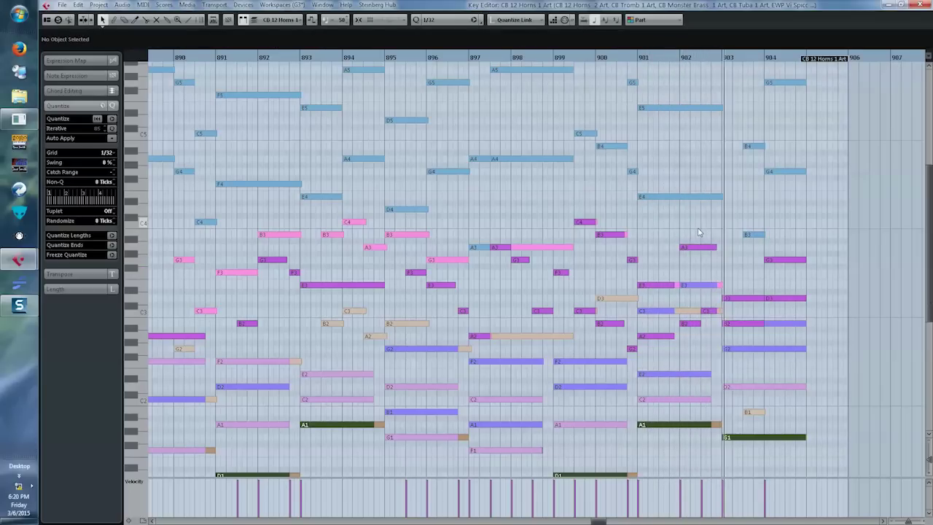
{"action": "scroll", "coordinate": [698, 232], "scroll_direction": "right", "scroll_amount": 2}
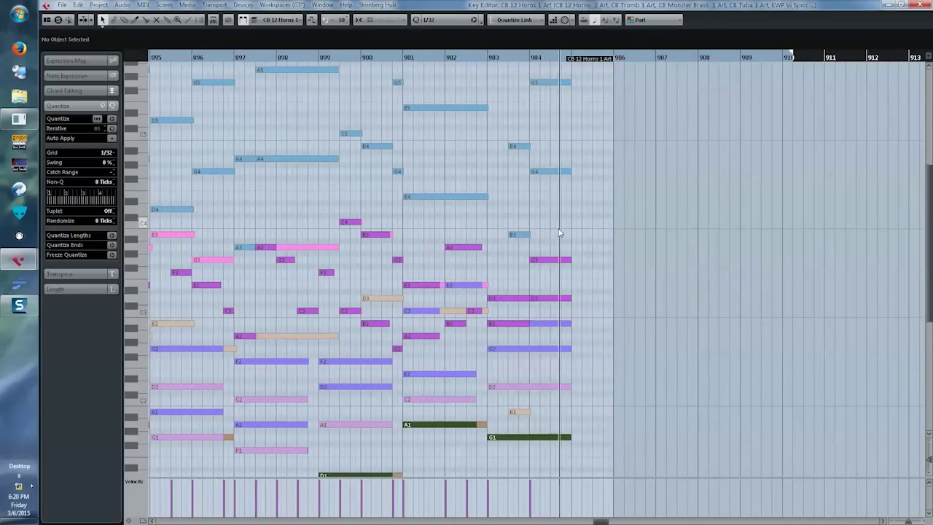
{"action": "key", "text": "Return"}
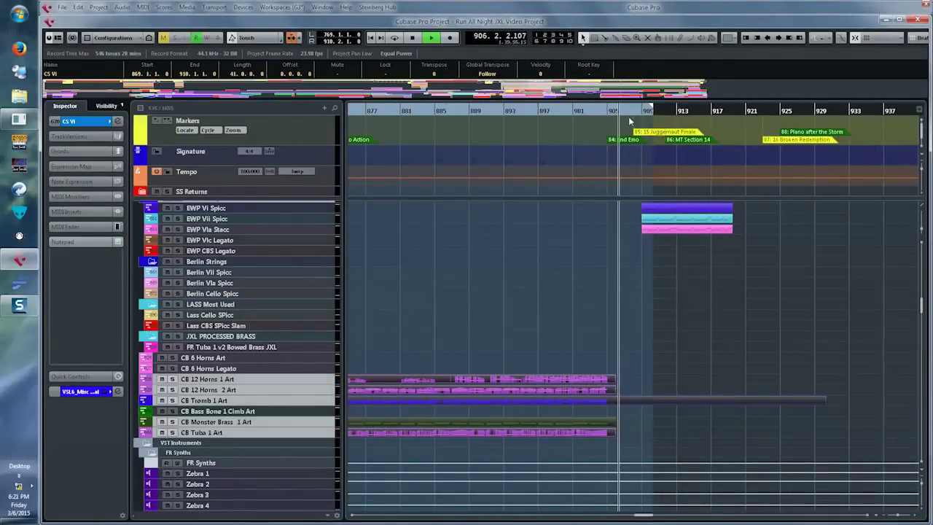
Set the locators from bar 907 to bar 935, show only tracks with parts between them, and look through those tracks.
{"action": "left_click", "coordinate": [868, 113], "text": "alt"}
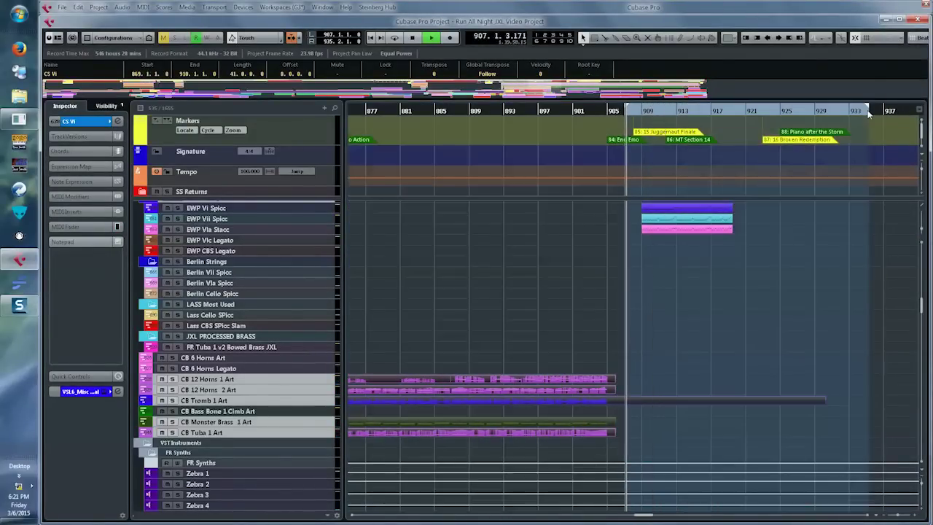
{"action": "key", "text": "ctrl+alt+l"}
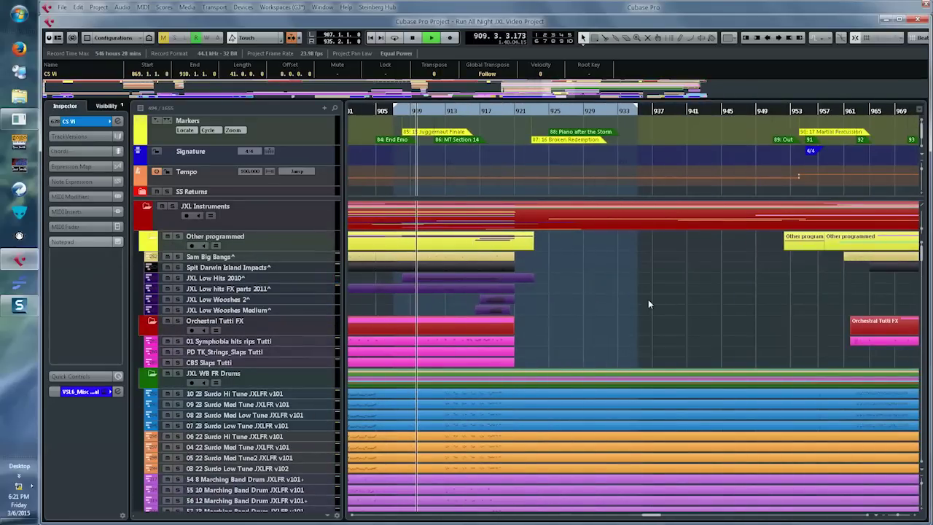
{"action": "scroll", "coordinate": [629, 298], "scroll_direction": "down", "scroll_amount": 5}
{"action": "scroll", "coordinate": [630, 303], "scroll_direction": "down", "scroll_amount": 15}
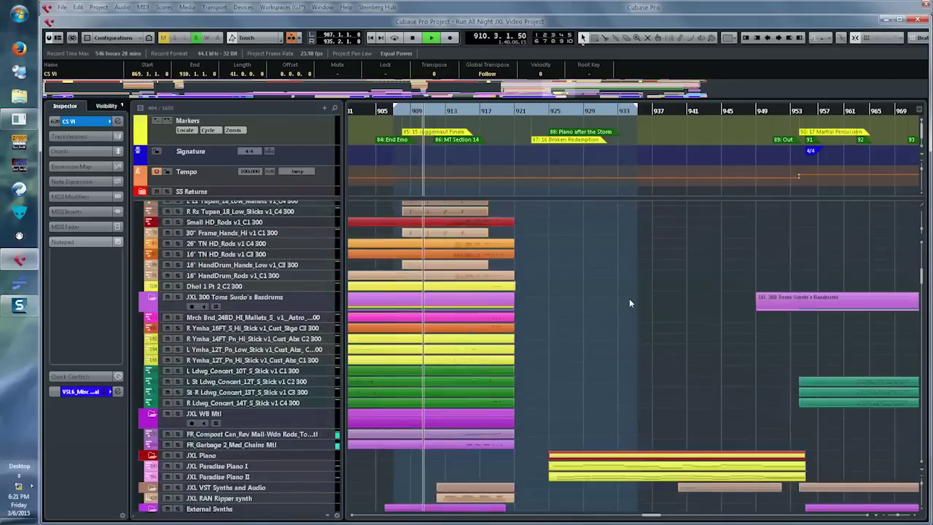
{"action": "scroll", "coordinate": [631, 302], "scroll_direction": "down", "scroll_amount": 3}
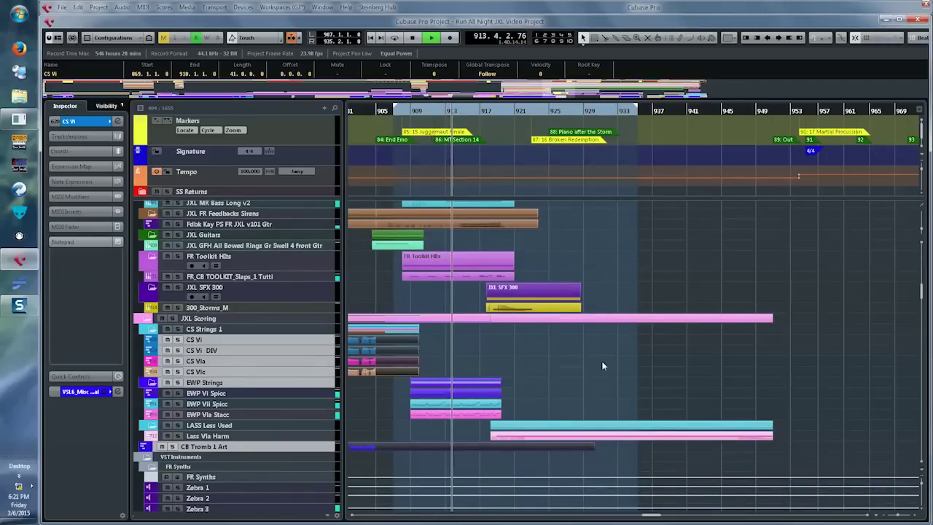
{"action": "scroll", "coordinate": [570, 358], "scroll_direction": "down", "scroll_amount": 10}
{"action": "scroll", "coordinate": [569, 358], "scroll_direction": "up", "scroll_amount": 8}
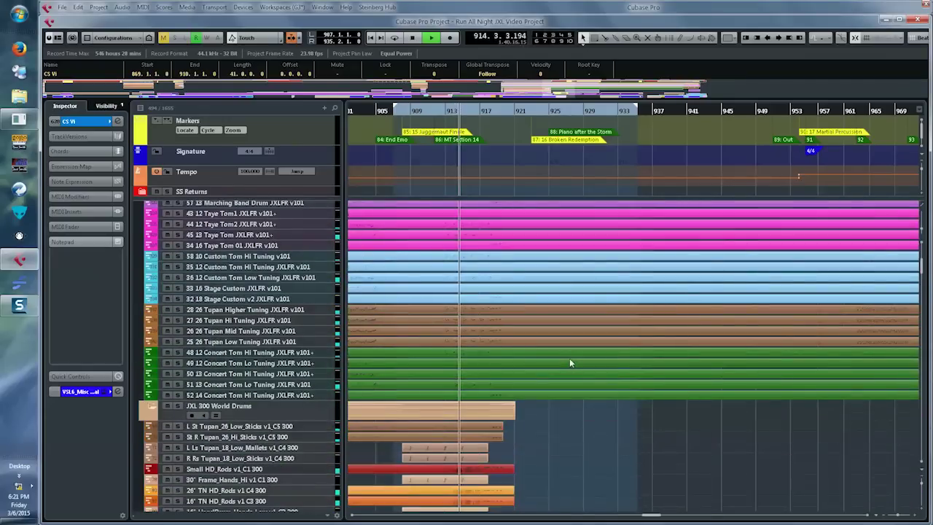
Open the drum parts from 12 Taye Tom2 down to JXL 300 World Drums together in the note editor, examine bars 915 to 919, and close it.
{"action": "left_click_drag", "start_coordinate": [546, 407], "coordinate": [436, 220]}
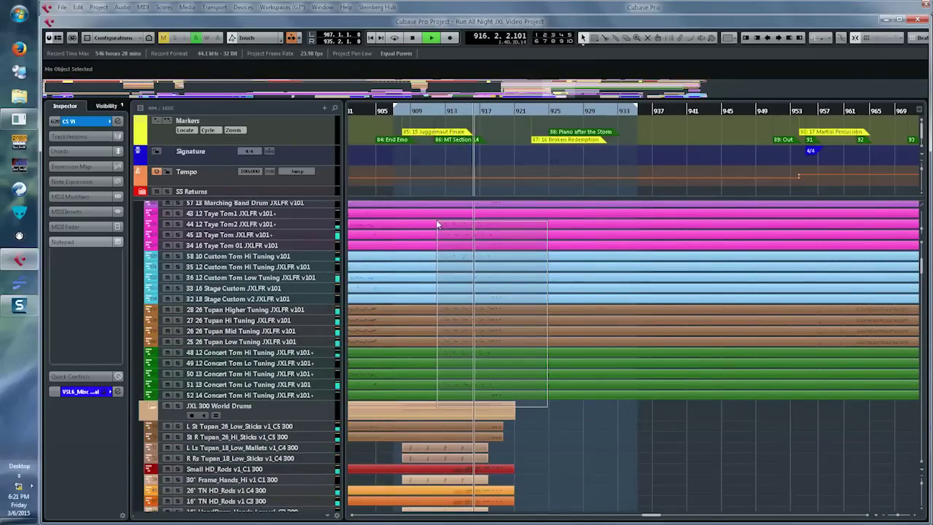
{"action": "double_click", "coordinate": [436, 219]}
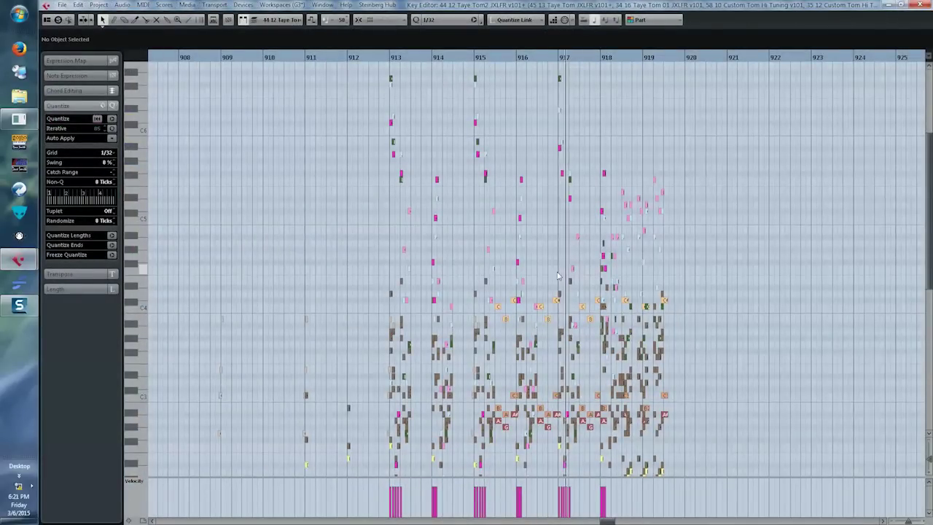
{"action": "key", "text": "h"}
{"action": "key", "text": "h"}
{"action": "key", "text": "h"}
{"action": "key", "text": "h"}
{"action": "key", "text": "h"}
{"action": "key", "text": "h"}
{"action": "key", "text": "h"}
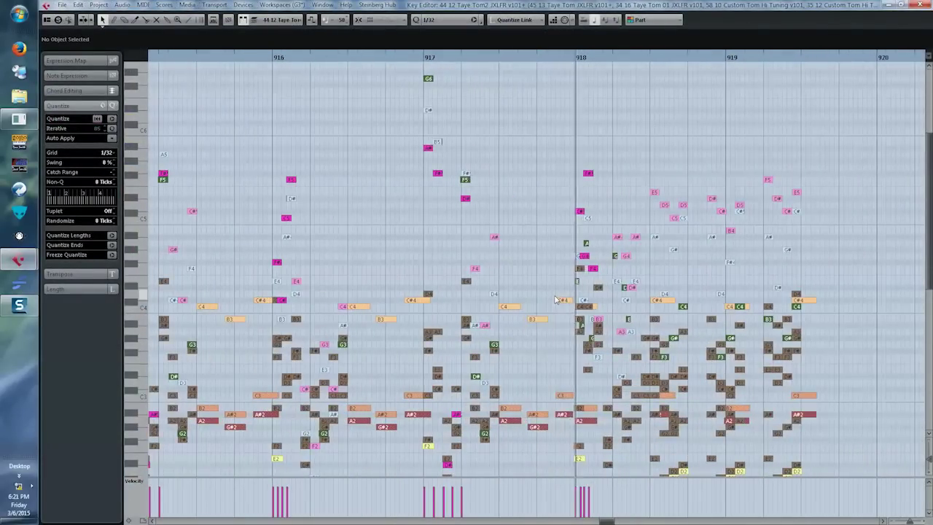
{"action": "scroll", "coordinate": [552, 299], "scroll_direction": "down", "scroll_amount": 3}
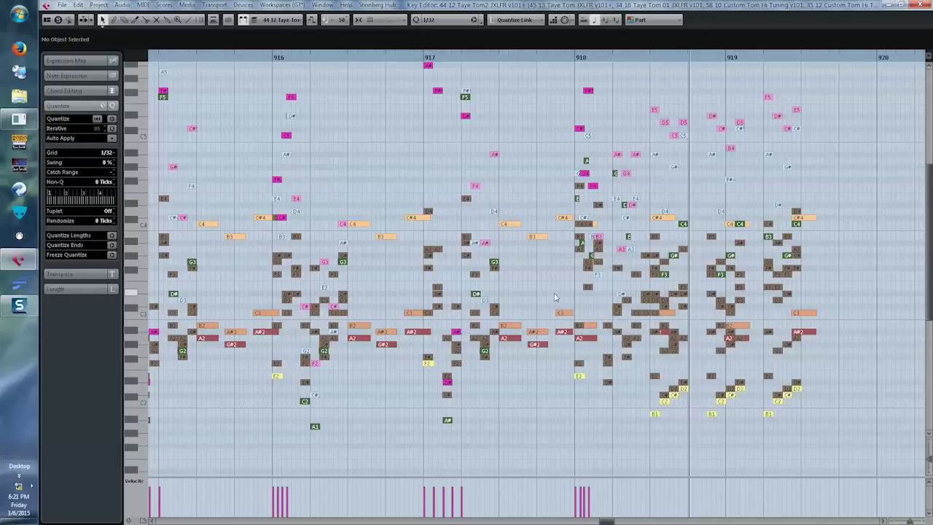
{"action": "key", "text": "Escape"}
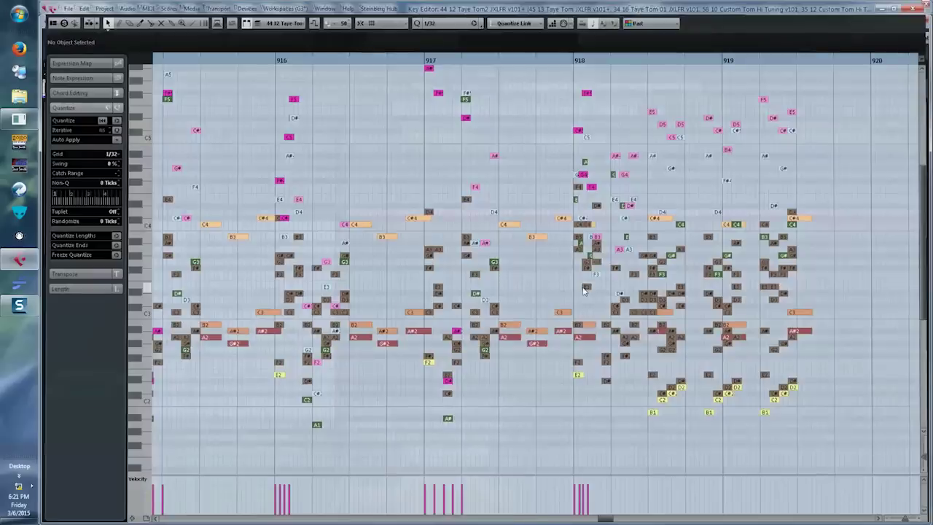
{"action": "left_click", "coordinate": [585, 417]}
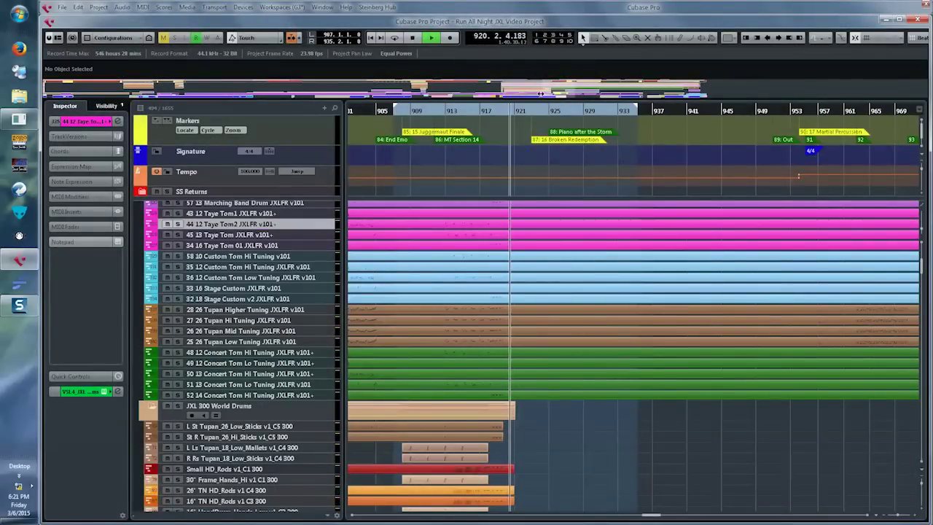
Set the locators from bar 922 to about bar 962 and show only the tracks with parts between them, down to JXL Scoring.
{"action": "left_click", "coordinate": [526, 110], "text": "ctrl"}
{"action": "left_click", "coordinate": [851, 110], "text": "alt"}
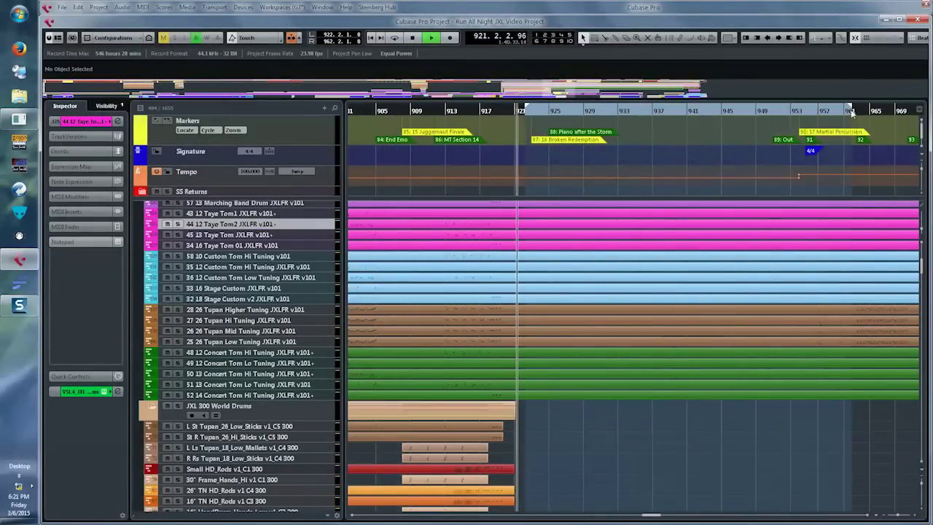
{"action": "key", "text": "ctrl+alt+l"}
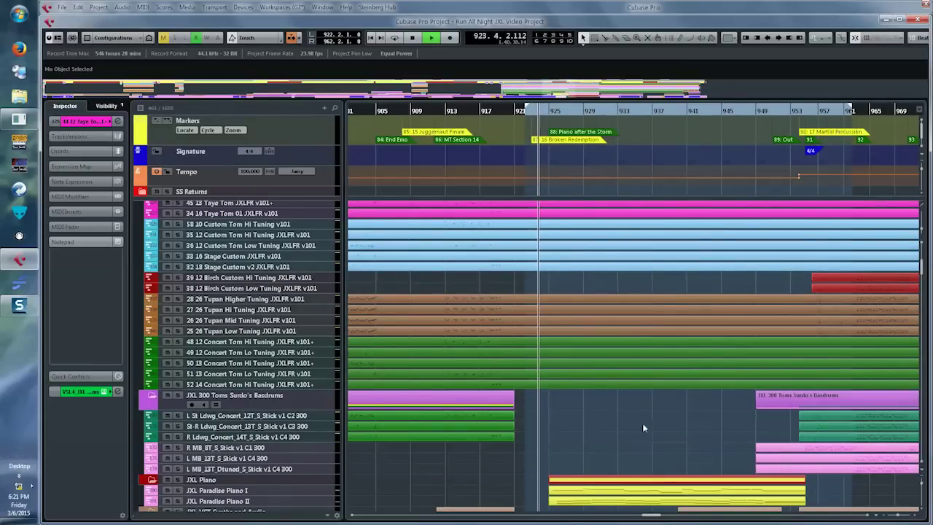
{"action": "scroll", "coordinate": [658, 418], "scroll_direction": "down", "scroll_amount": 3}
{"action": "scroll", "coordinate": [658, 421], "scroll_direction": "down", "scroll_amount": 6}
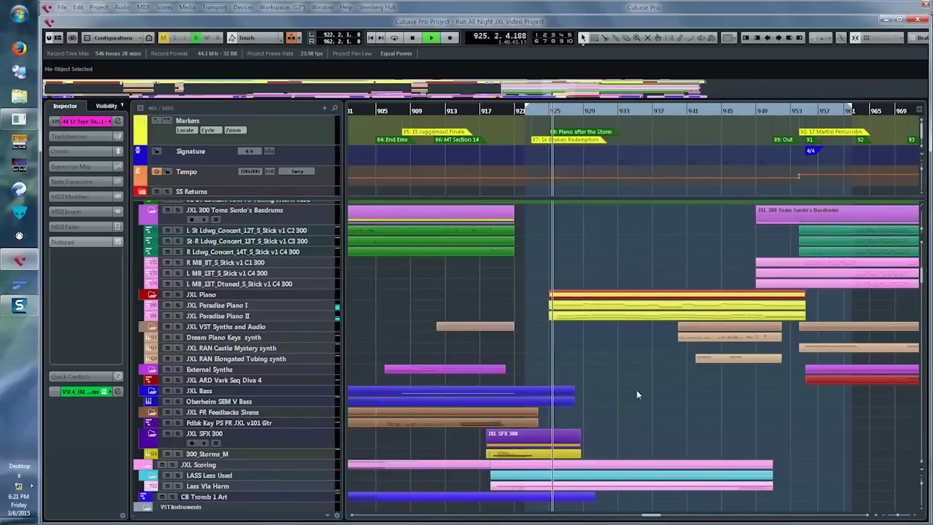
{"action": "scroll", "coordinate": [636, 394], "scroll_direction": "right", "scroll_amount": 2}
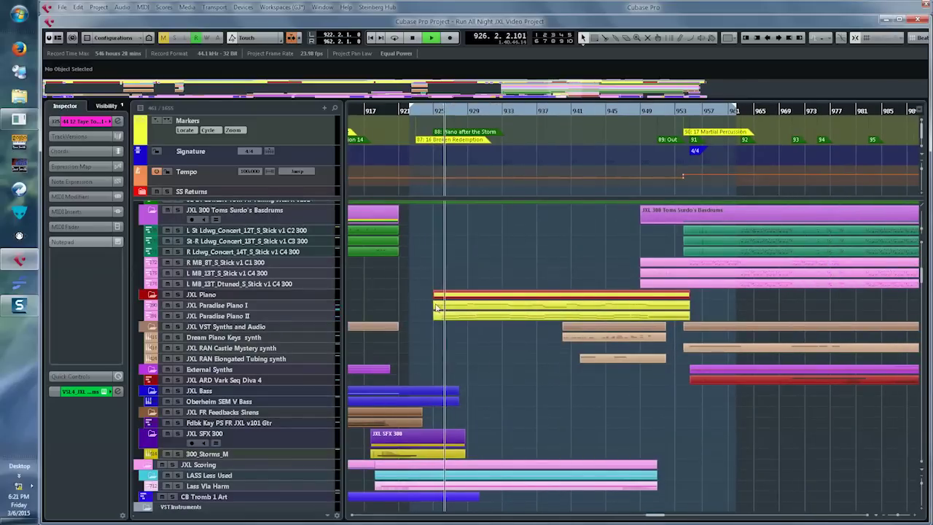
Open the JXL Paradise Piano I and II parts together in the note editor and fit their notes up to bar 951 in view.
{"action": "left_click_drag", "start_coordinate": [423, 308], "coordinate": [478, 323]}
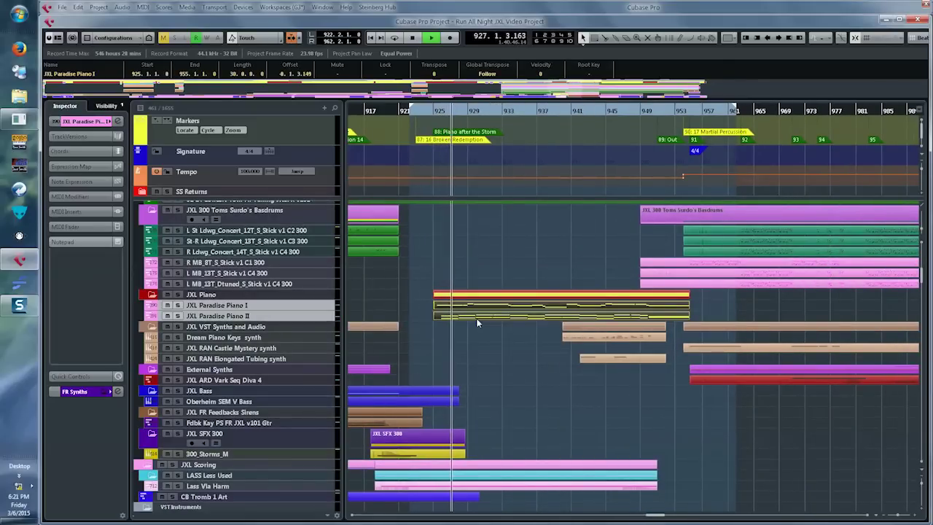
{"action": "double_click", "coordinate": [477, 323]}
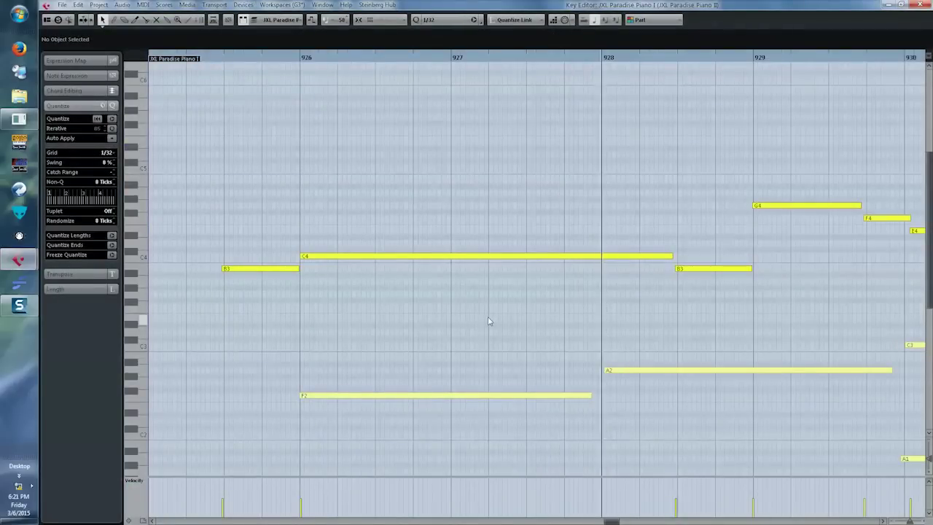
{"action": "key", "text": "g"}
{"action": "key", "text": "g"}
{"action": "key", "text": "g"}
{"action": "key", "text": "g"}
{"action": "key", "text": "g"}
{"action": "key", "text": "g"}
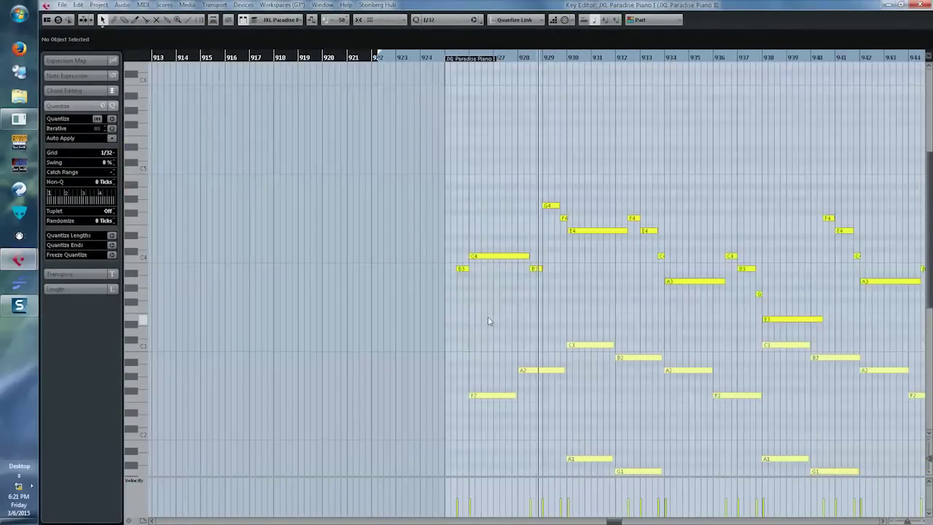
{"action": "scroll", "coordinate": [646, 308], "scroll_direction": "down", "scroll_amount": 3}
{"action": "key", "text": "h"}
{"action": "key", "text": "h"}
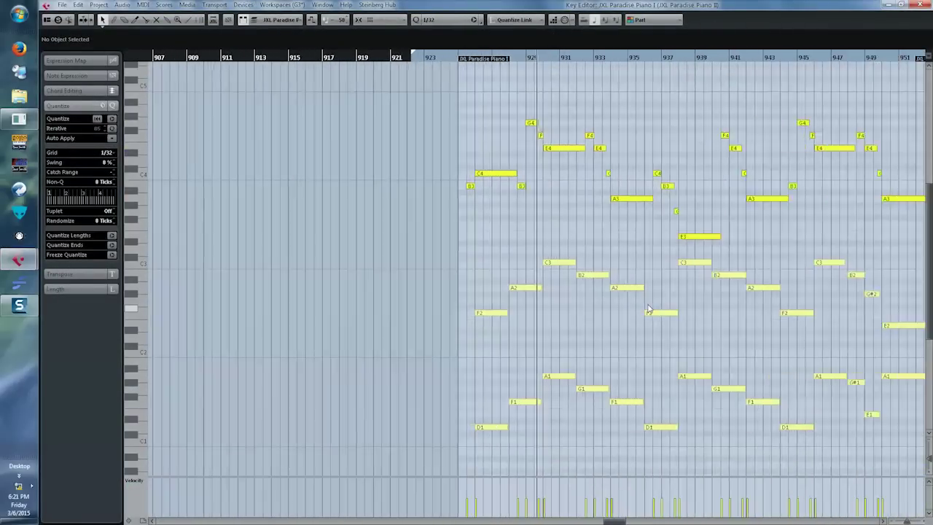
Examine the piano melody and bass notes through the end of the parts at bar 955 and close the note editor.
{"action": "scroll", "coordinate": [648, 308], "scroll_direction": "left", "scroll_amount": 2}
{"action": "scroll", "coordinate": [647, 308], "scroll_direction": "right", "scroll_amount": 4}
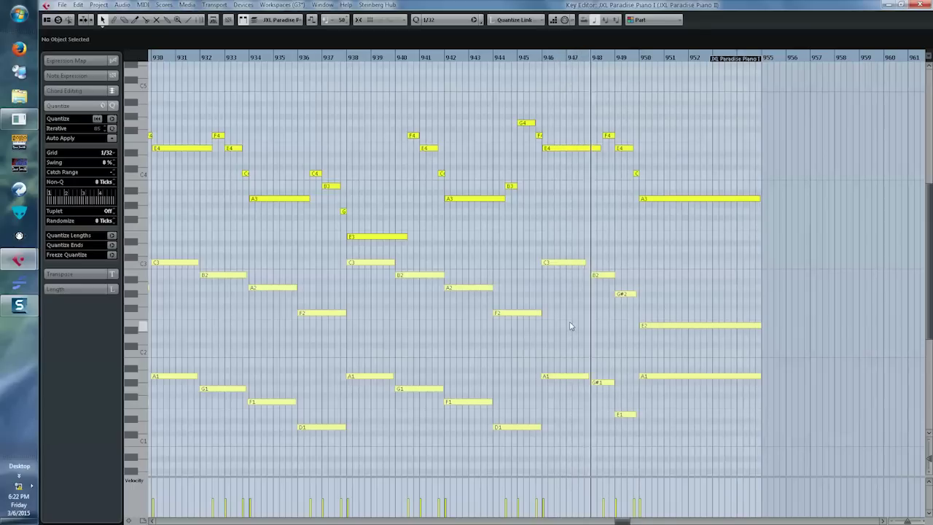
{"action": "scroll", "coordinate": [571, 326], "scroll_direction": "right", "scroll_amount": 2}
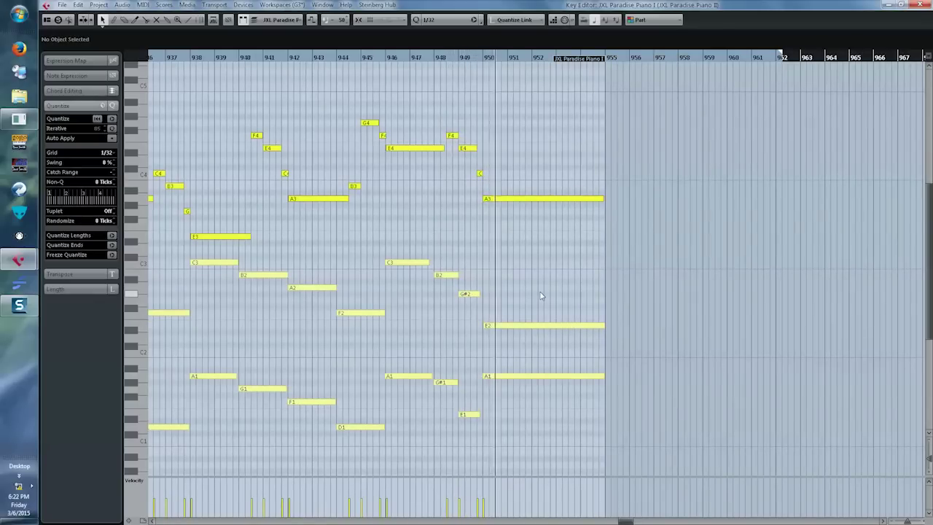
{"action": "key", "text": "Return"}
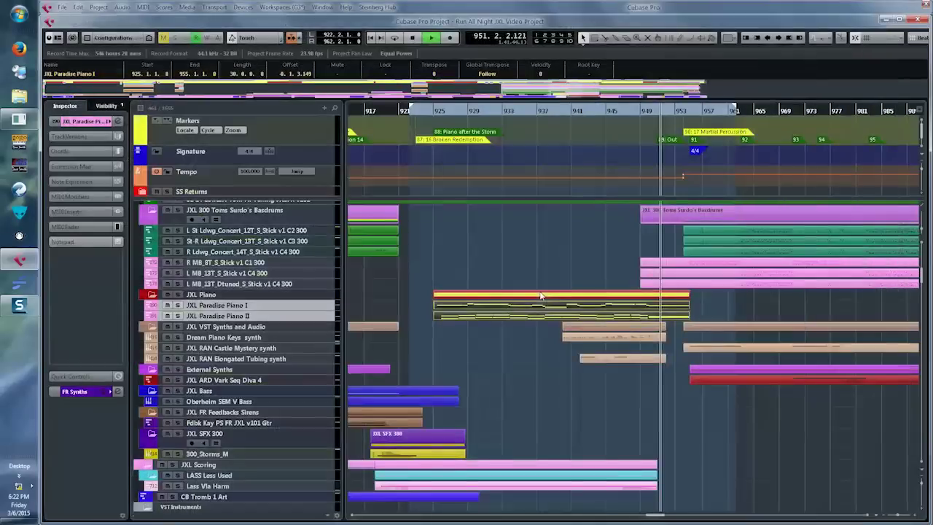
Deselect the piano parts and set the locators from bar 953 beat 4 to bar 1039 around the 17 Martial Percussion section.
{"action": "left_click", "coordinate": [718, 310]}
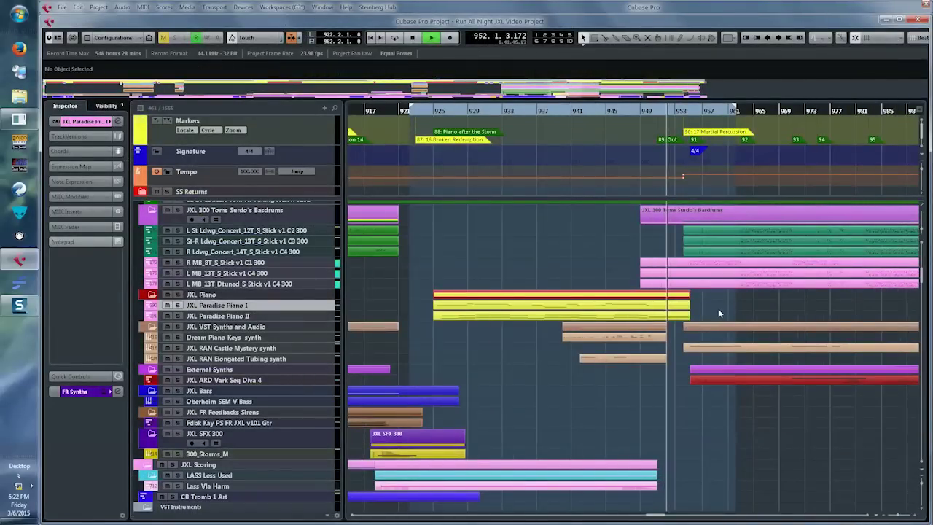
{"action": "scroll", "coordinate": [718, 310], "scroll_direction": "right", "scroll_amount": 4}
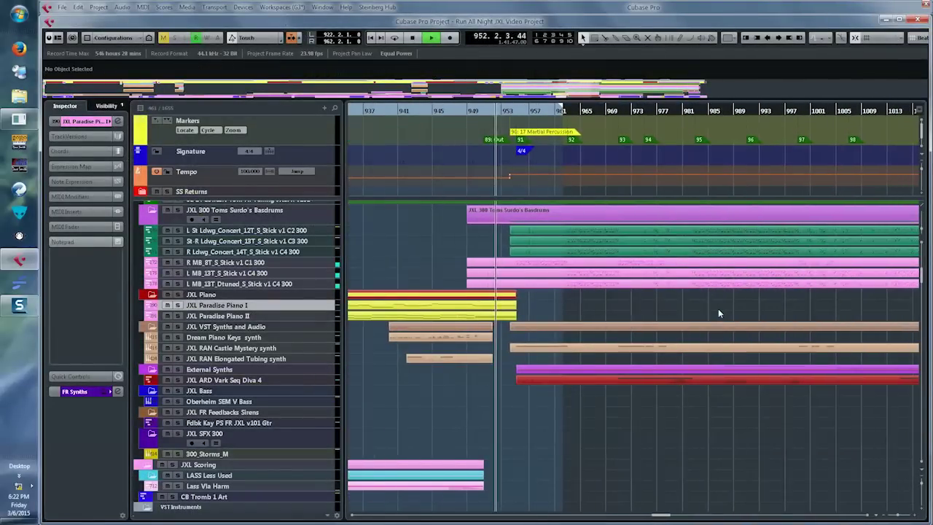
{"action": "left_click", "coordinate": [508, 111], "text": "ctrl"}
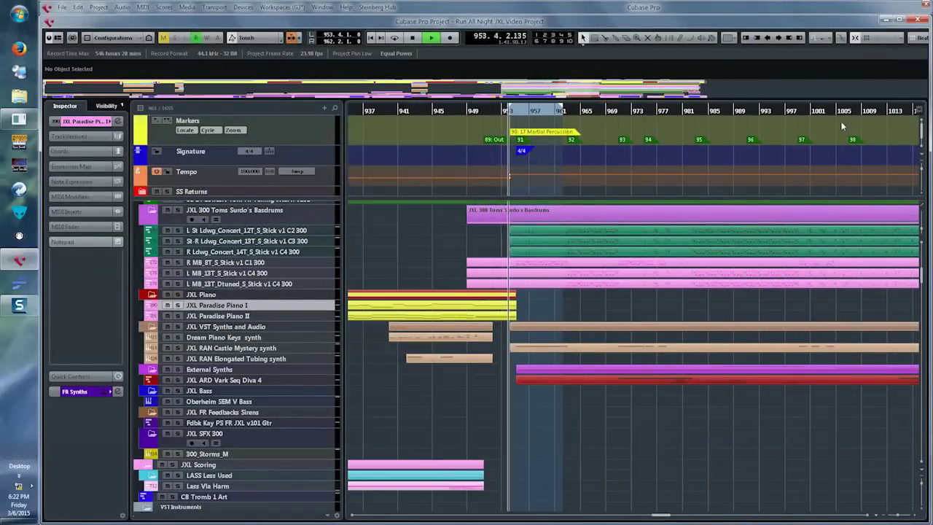
{"action": "key", "text": "g"}
{"action": "key", "text": "g"}
{"action": "key", "text": "g"}
{"action": "key", "text": "g"}
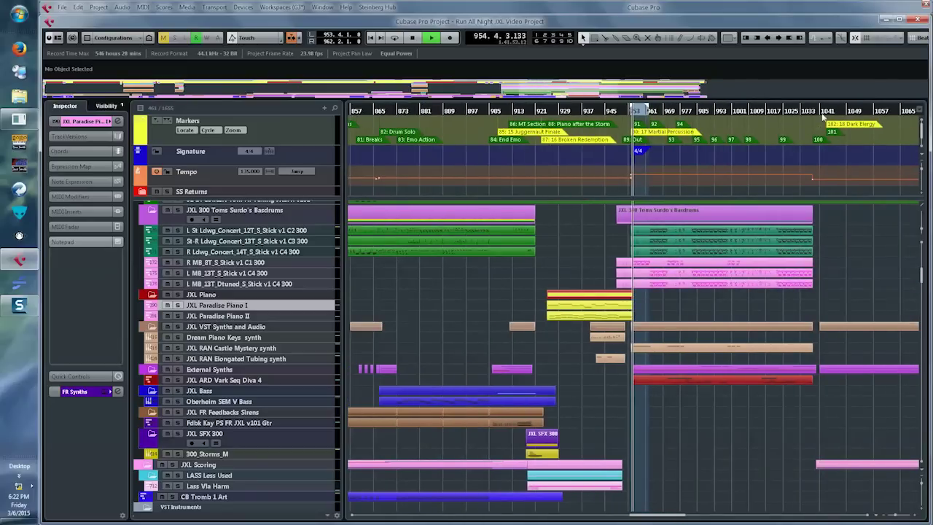
{"action": "left_click", "coordinate": [816, 113], "text": "alt"}
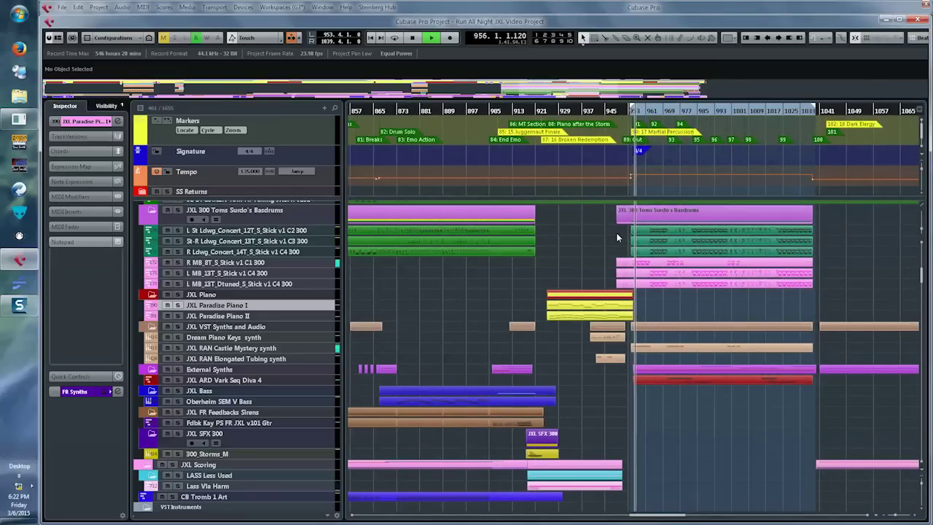
Examine the start of the 17 Martial Percussion section, from the 300 toms and synths up to the Surdo drum tracks.
{"action": "key", "text": "h"}
{"action": "key", "text": "h"}
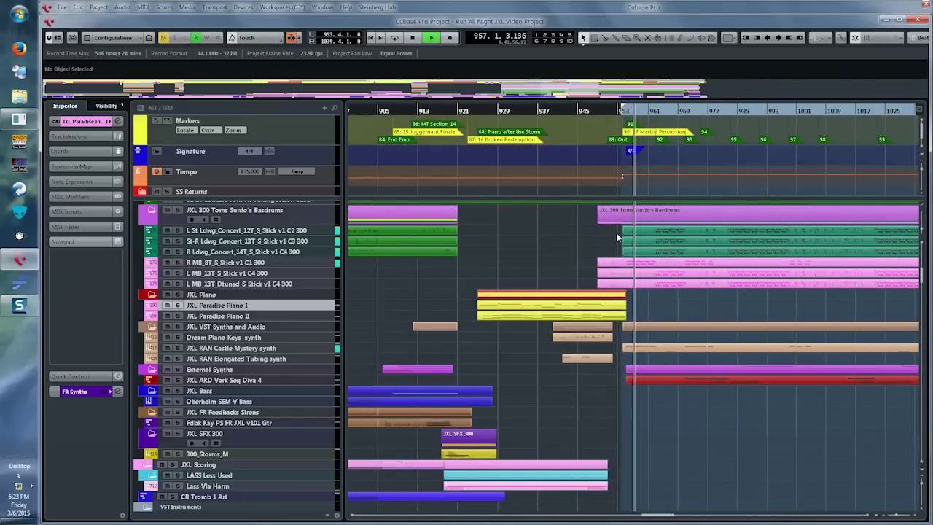
{"action": "key", "text": "h"}
{"action": "key", "text": "h"}
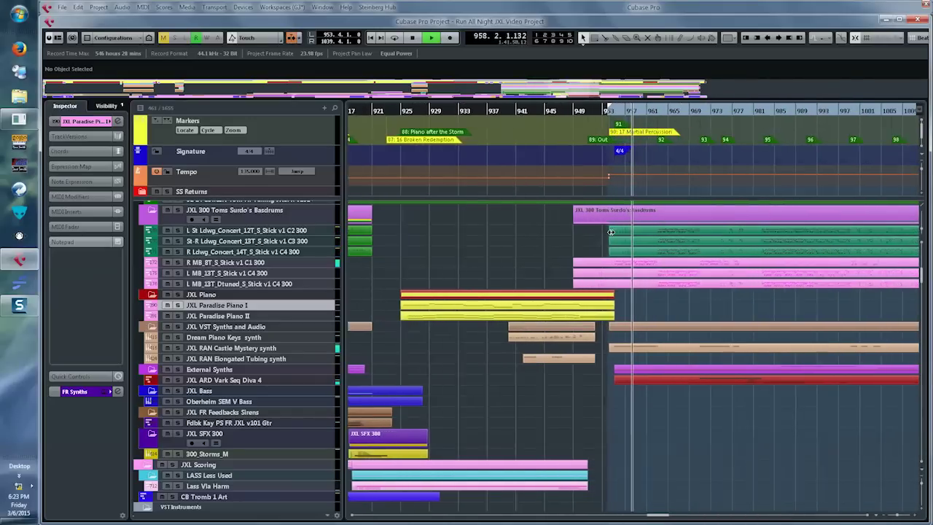
{"action": "scroll", "coordinate": [545, 247], "scroll_direction": "right", "scroll_amount": 3}
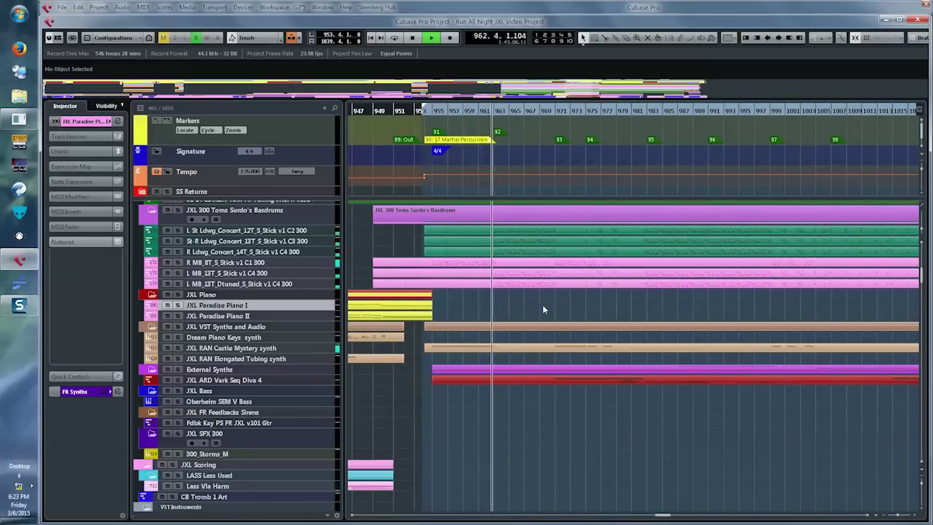
{"action": "scroll", "coordinate": [542, 305], "scroll_direction": "right", "scroll_amount": 1}
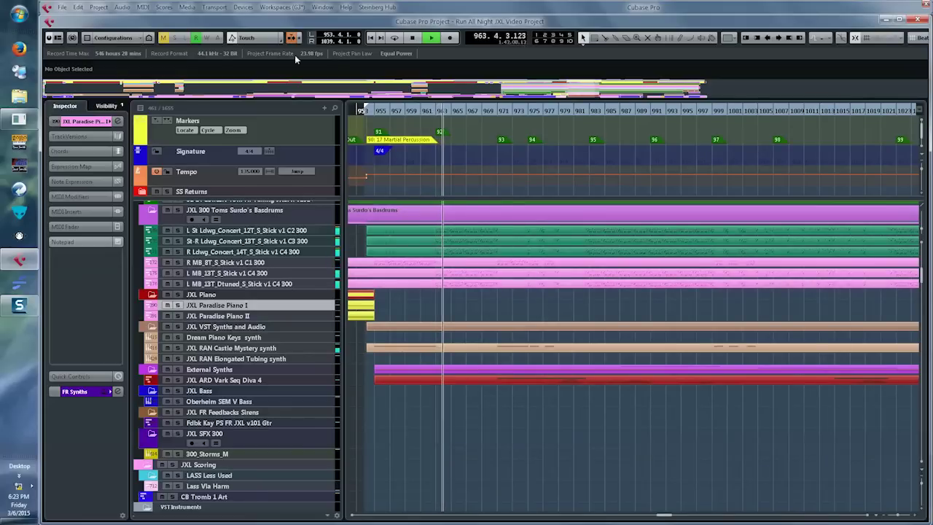
{"action": "scroll", "coordinate": [513, 299], "scroll_direction": "up", "scroll_amount": 5}
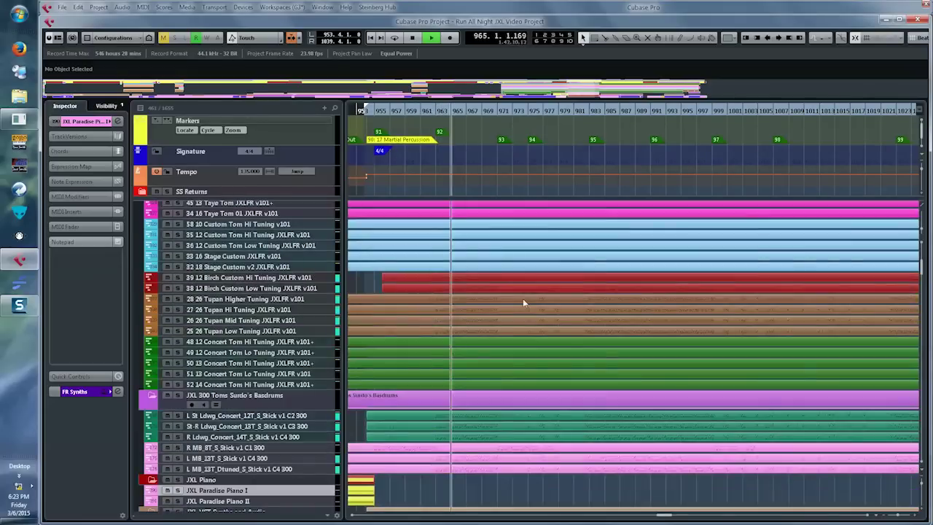
{"action": "scroll", "coordinate": [523, 302], "scroll_direction": "up", "scroll_amount": 4}
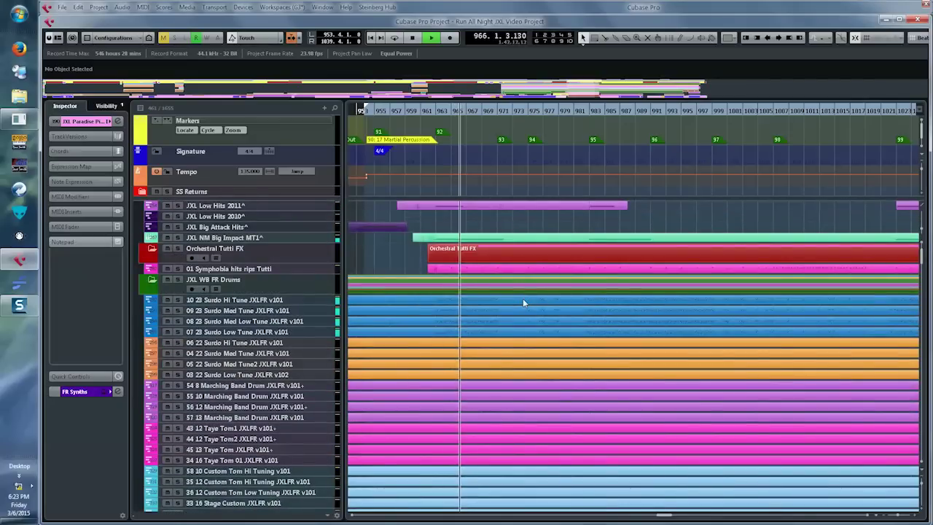
Open the 10 23 Surdo Hi Tune part in the note editor, enlarge its notes around bars 965 to 971, and hide the controller lanes.
{"action": "double_click", "coordinate": [493, 303]}
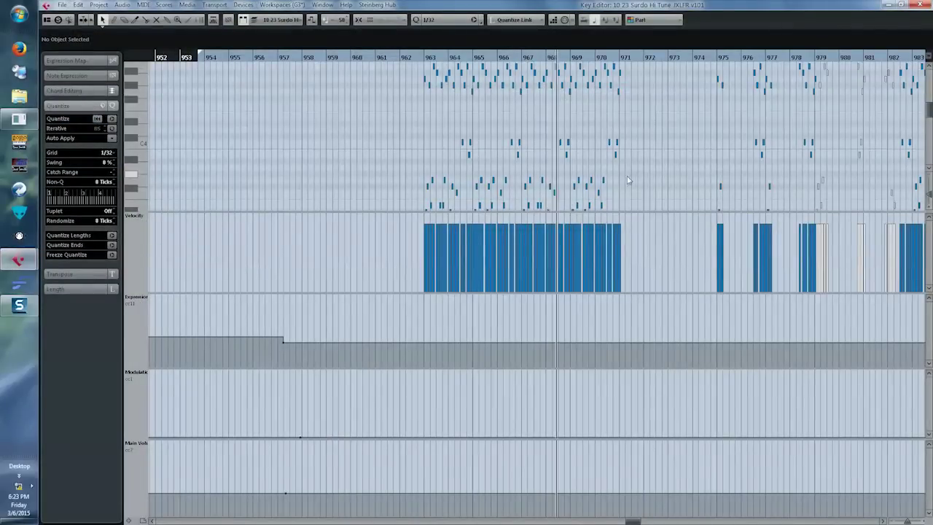
{"action": "key", "text": "h"}
{"action": "key", "text": "h"}
{"action": "key", "text": "h"}
{"action": "key", "text": "h"}
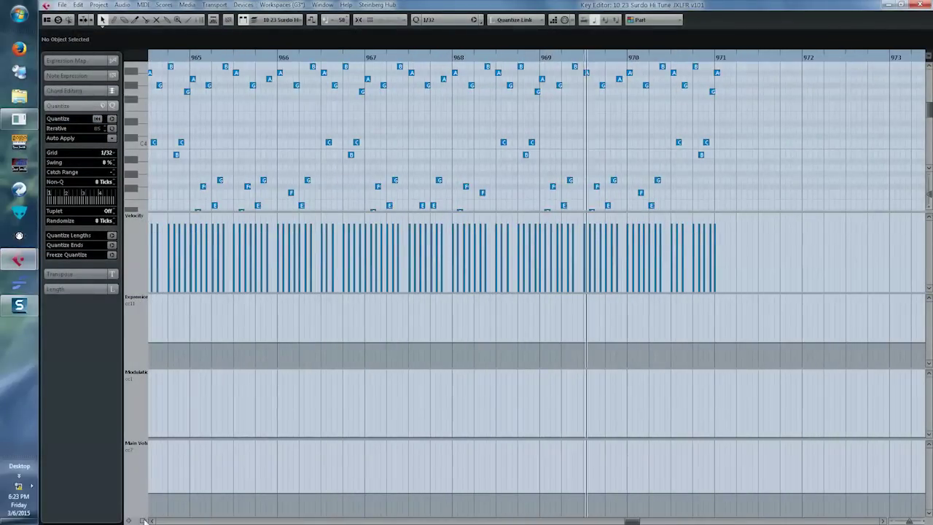
{"action": "left_click", "coordinate": [129, 520]}
{"action": "left_click", "coordinate": [164, 473]}
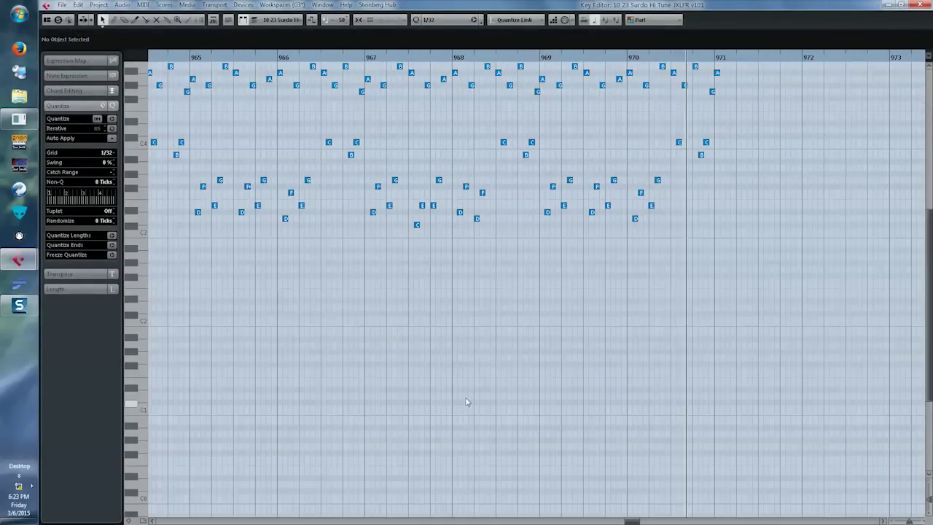
Examine the Surdo Hi Tune notes from bar 966 to about bar 984 and close the note editor.
{"action": "scroll", "coordinate": [468, 402], "scroll_direction": "up", "scroll_amount": 3}
{"action": "key", "text": "g"}
{"action": "scroll", "coordinate": [558, 393], "scroll_direction": "down", "scroll_amount": 3}
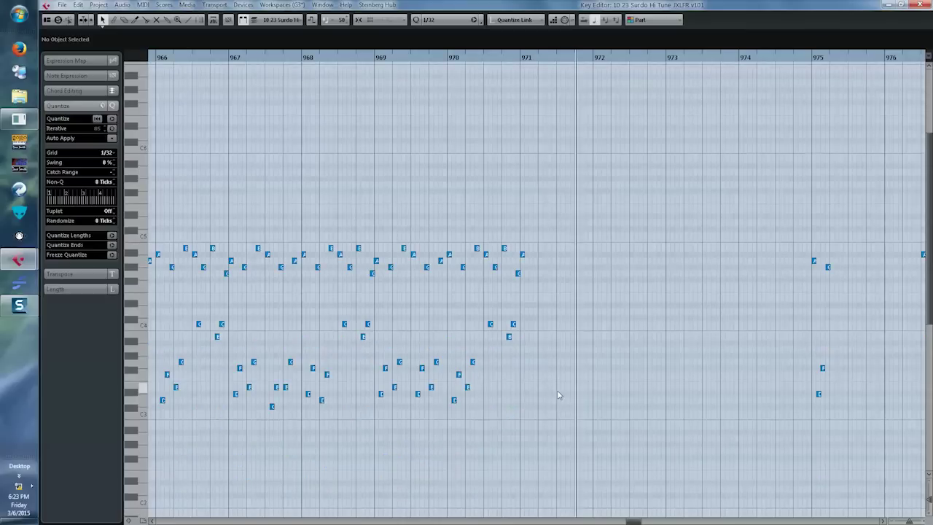
{"action": "scroll", "coordinate": [590, 394], "scroll_direction": "right", "scroll_amount": 3}
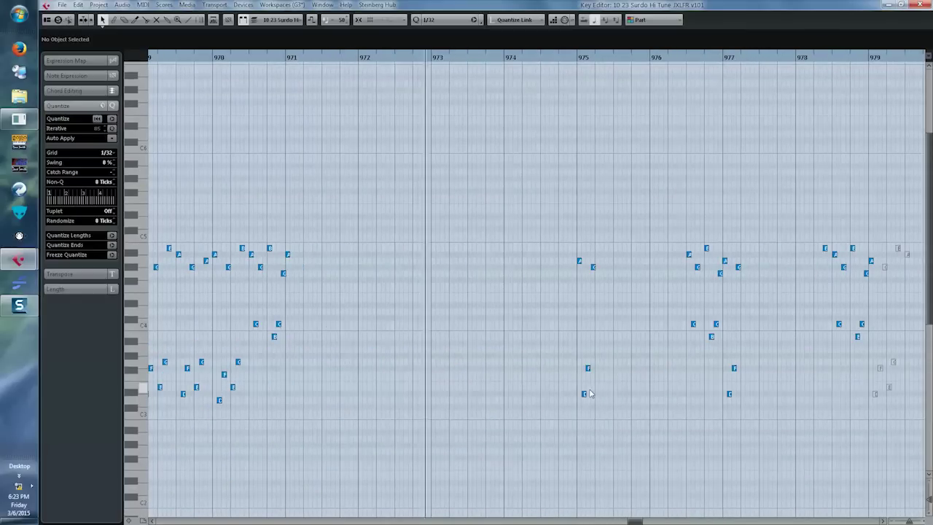
{"action": "scroll", "coordinate": [591, 393], "scroll_direction": "right", "scroll_amount": 3}
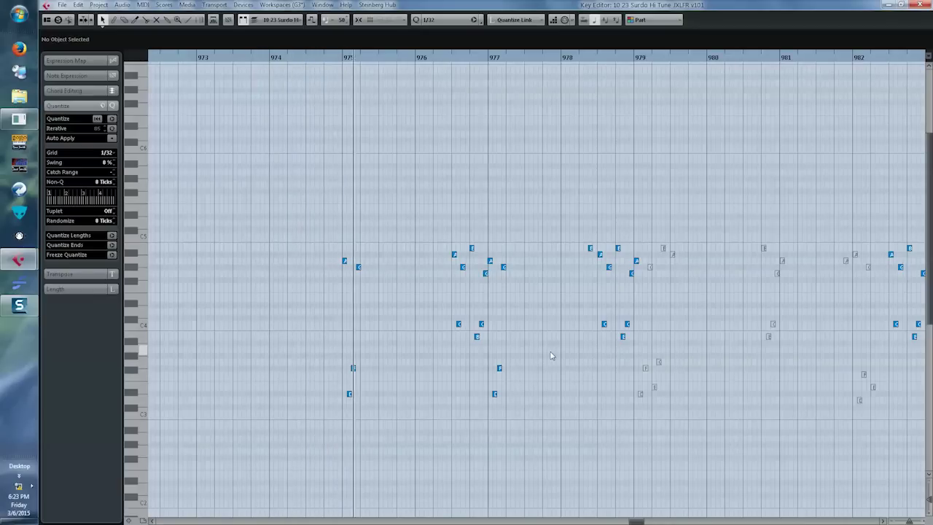
{"action": "scroll", "coordinate": [556, 350], "scroll_direction": "right", "scroll_amount": 3}
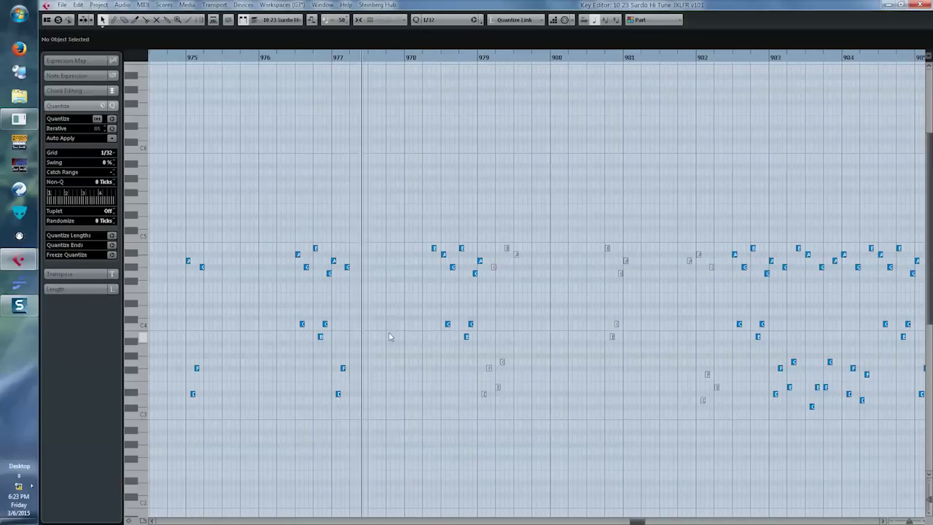
{"action": "key", "text": "Return"}
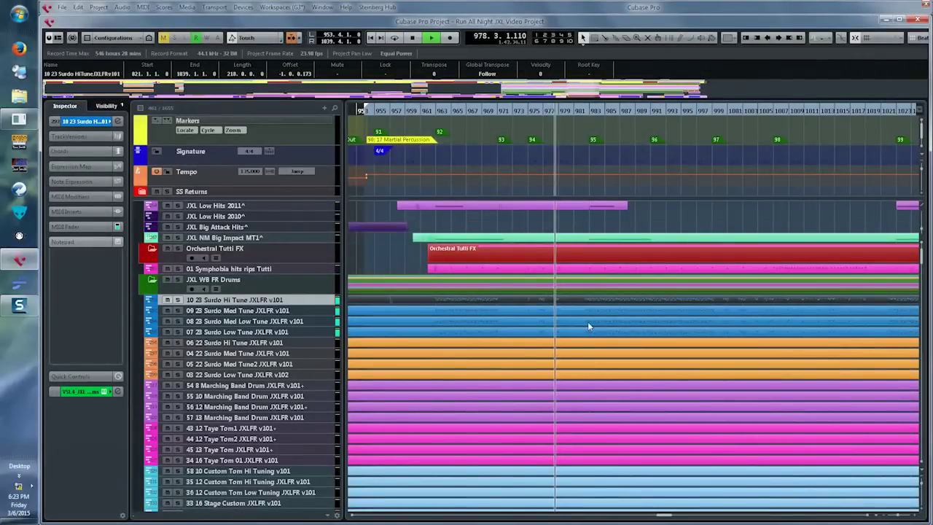
Look through the section's drum tracks from the Surdos and Tupans down to the VST and external synths.
{"action": "scroll", "coordinate": [588, 325], "scroll_direction": "down", "scroll_amount": 3}
{"action": "scroll", "coordinate": [587, 325], "scroll_direction": "down", "scroll_amount": 3}
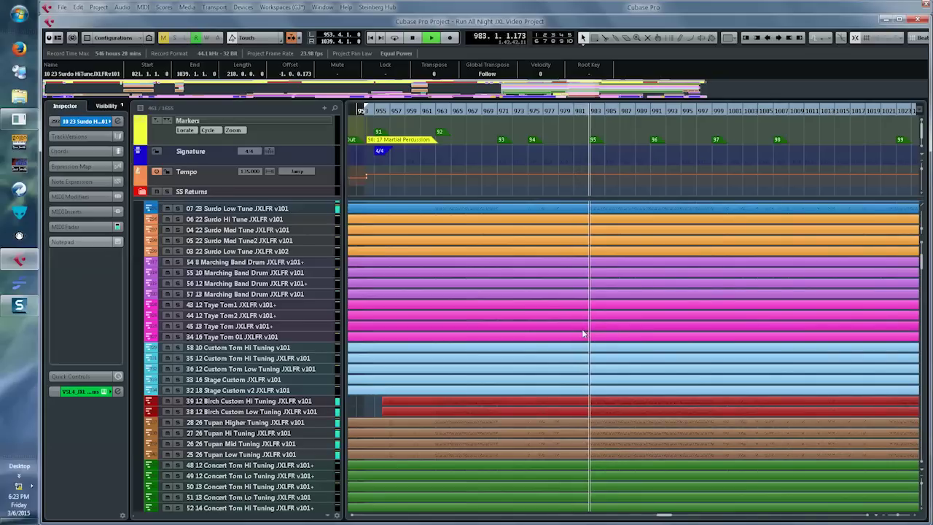
{"action": "scroll", "coordinate": [584, 334], "scroll_direction": "down", "scroll_amount": 2}
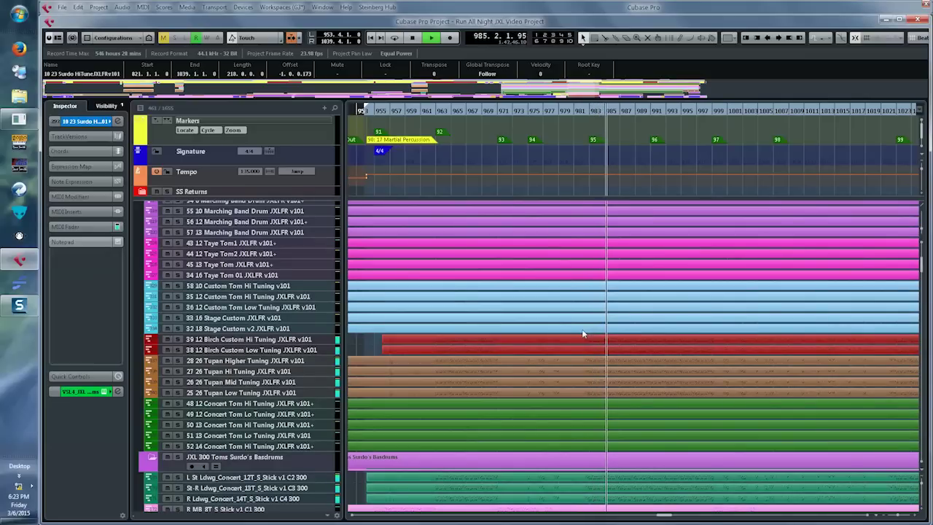
{"action": "scroll", "coordinate": [589, 334], "scroll_direction": "down", "scroll_amount": 2}
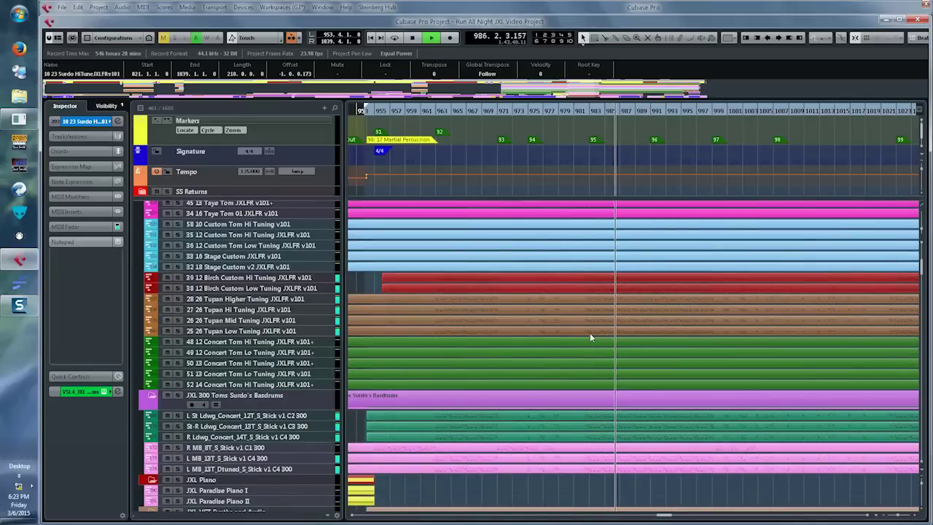
{"action": "scroll", "coordinate": [591, 335], "scroll_direction": "down", "scroll_amount": 2}
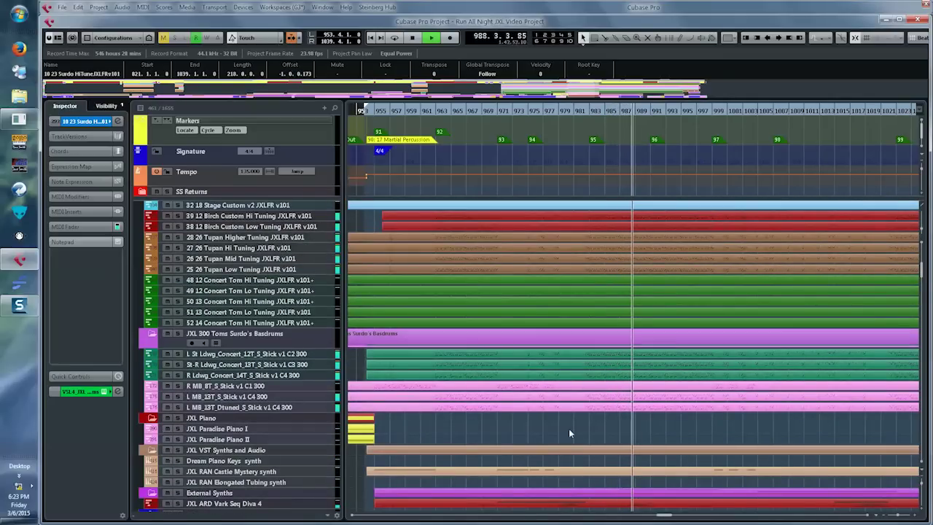
Open the MixConsole with the All Outputs and FX channel configuration and inspect the QD percussion, Surdo, Tupan and tom group channels.
{"action": "key", "text": "F3"}
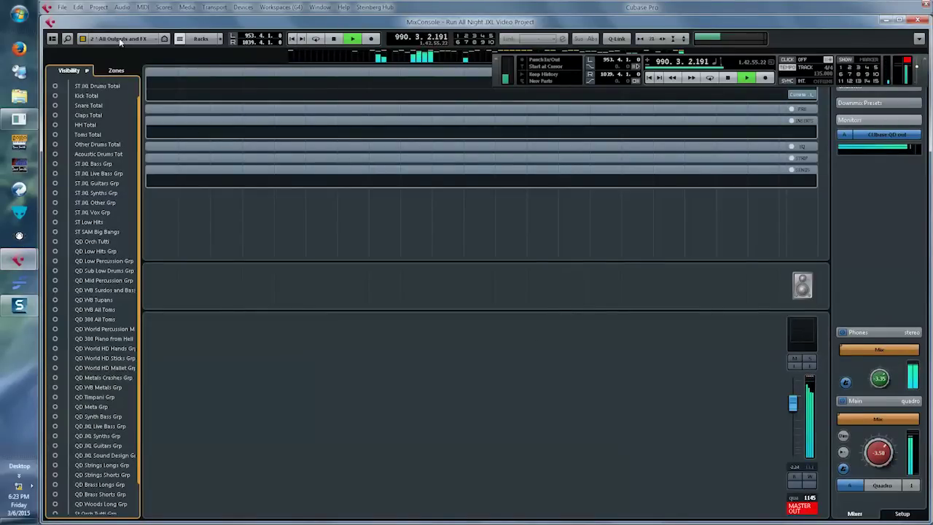
{"action": "left_click", "coordinate": [120, 39]}
{"action": "left_click", "coordinate": [125, 64]}
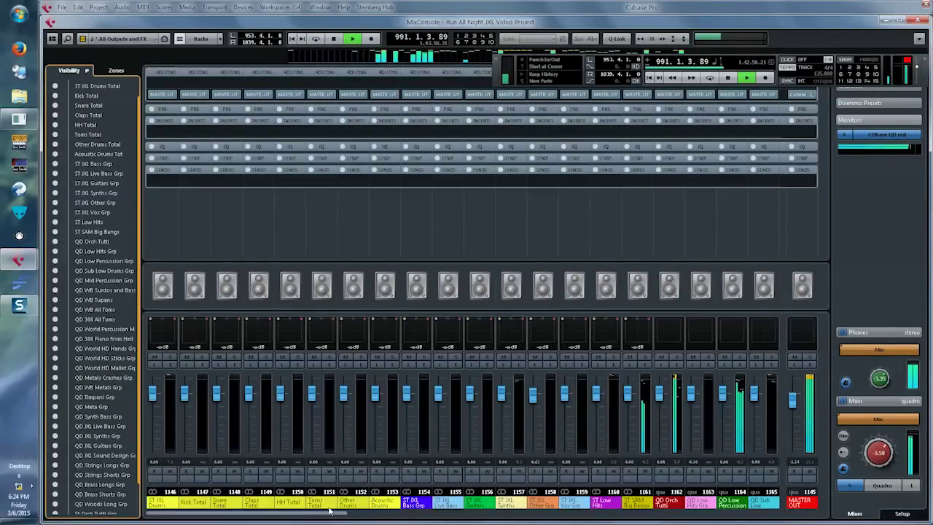
{"action": "left_click_drag", "start_coordinate": [332, 514], "coordinate": [421, 515]}
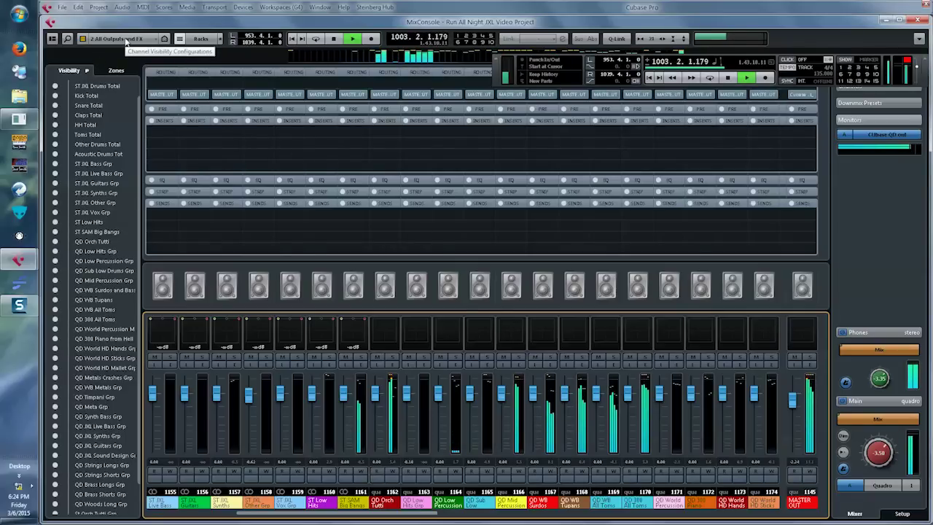
Return to the project window, show only the tracks with parts between the locators, and bring the JXL Instruments folder into view.
{"action": "key", "text": "alt+KP_3"}
{"action": "scroll", "coordinate": [647, 274], "scroll_direction": "up", "scroll_amount": 10}
{"action": "scroll", "coordinate": [672, 287], "scroll_direction": "up", "scroll_amount": 15}
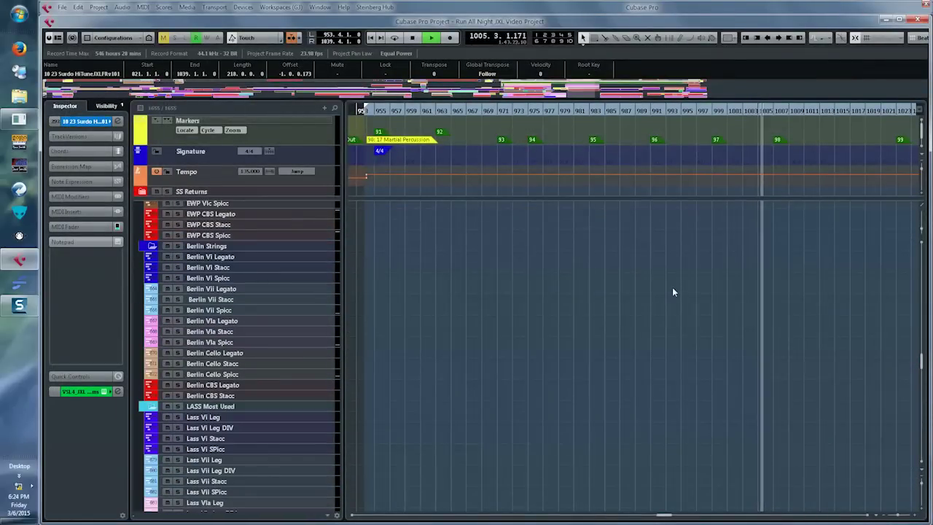
{"action": "scroll", "coordinate": [672, 287], "scroll_direction": "down", "scroll_amount": 15}
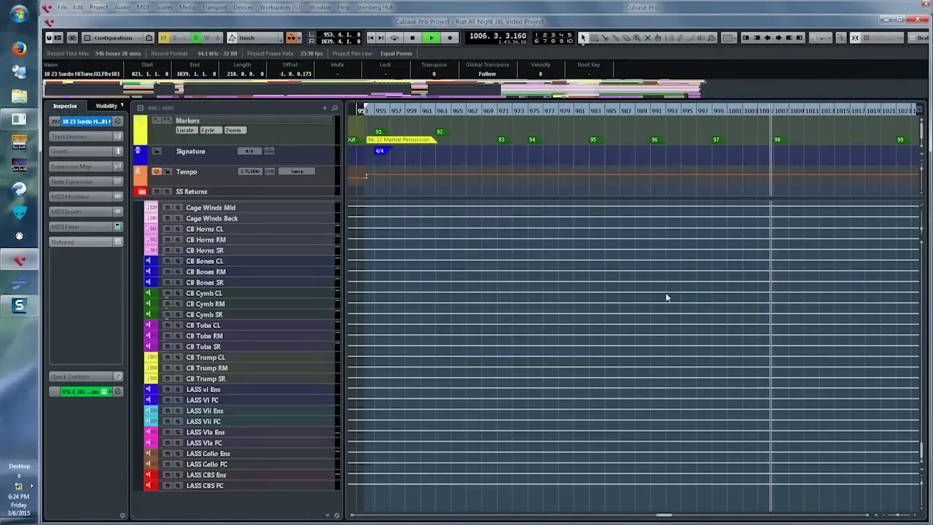
{"action": "scroll", "coordinate": [694, 300], "scroll_direction": "down", "scroll_amount": 5}
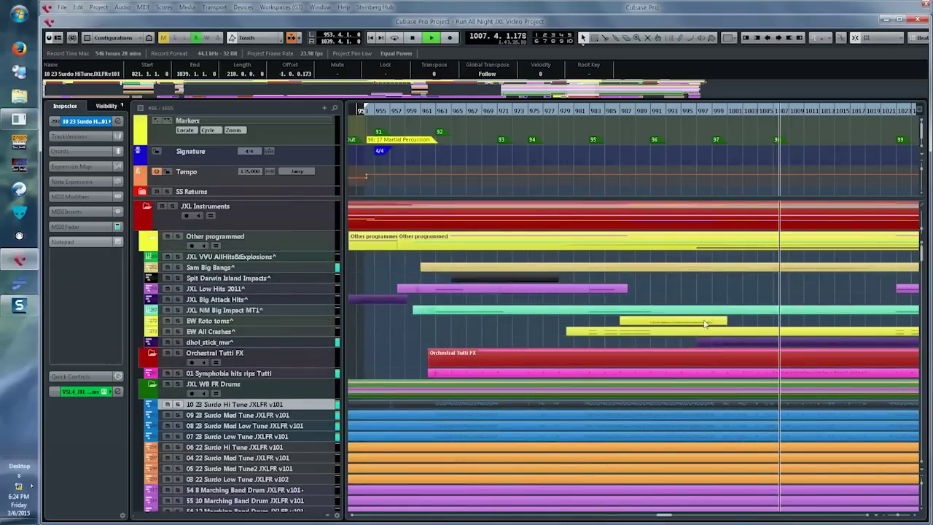
Deselect the Surdo part and examine the programmed hits, crashes and drum parts through the end of the section at bar 1039.
{"action": "left_click", "coordinate": [736, 299]}
{"action": "key", "text": "g"}
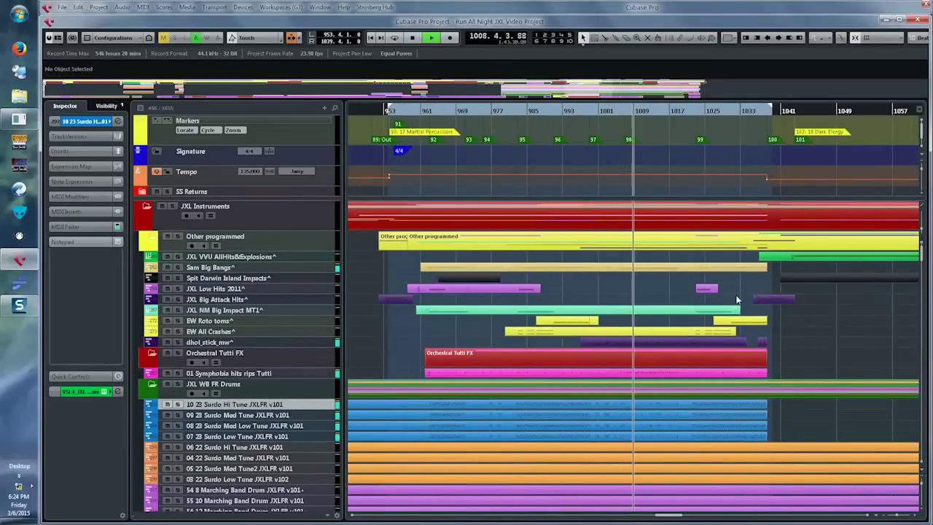
{"action": "key", "text": "h"}
{"action": "scroll", "coordinate": [689, 288], "scroll_direction": "right", "scroll_amount": 2}
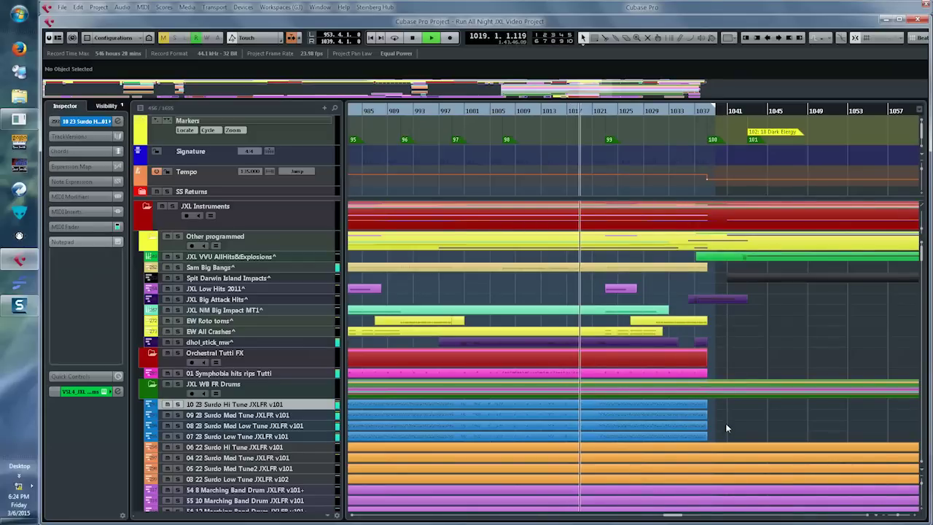
{"action": "scroll", "coordinate": [734, 417], "scroll_direction": "right", "scroll_amount": 1}
{"action": "scroll", "coordinate": [733, 411], "scroll_direction": "right", "scroll_amount": 1}
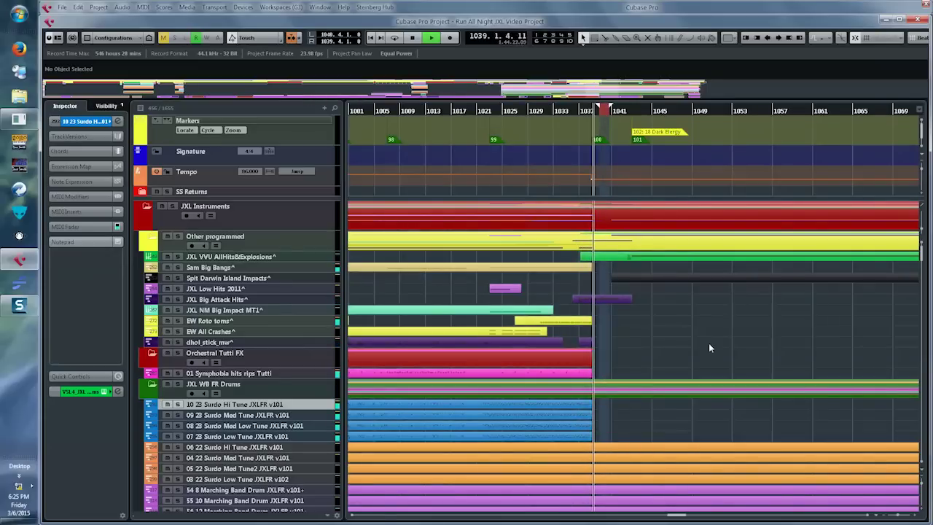
Extend the locator range to bar 1088 for the 18 Dark Elergy section and show only the tracks with parts in it.
{"action": "scroll", "coordinate": [708, 342], "scroll_direction": "down", "scroll_amount": 2}
{"action": "scroll", "coordinate": [729, 306], "scroll_direction": "right", "scroll_amount": 3}
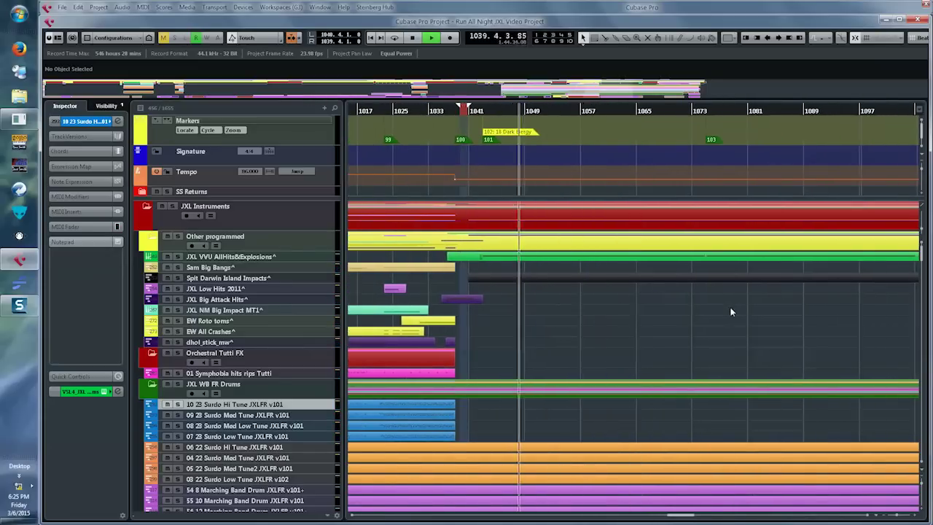
{"action": "left_click", "coordinate": [797, 114], "text": "alt"}
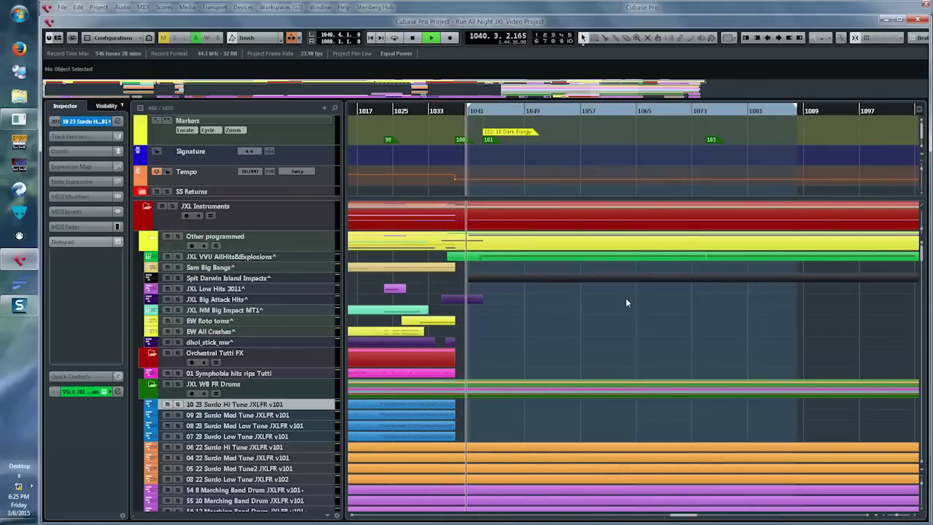
{"action": "key", "text": "ctrl+shift+l"}
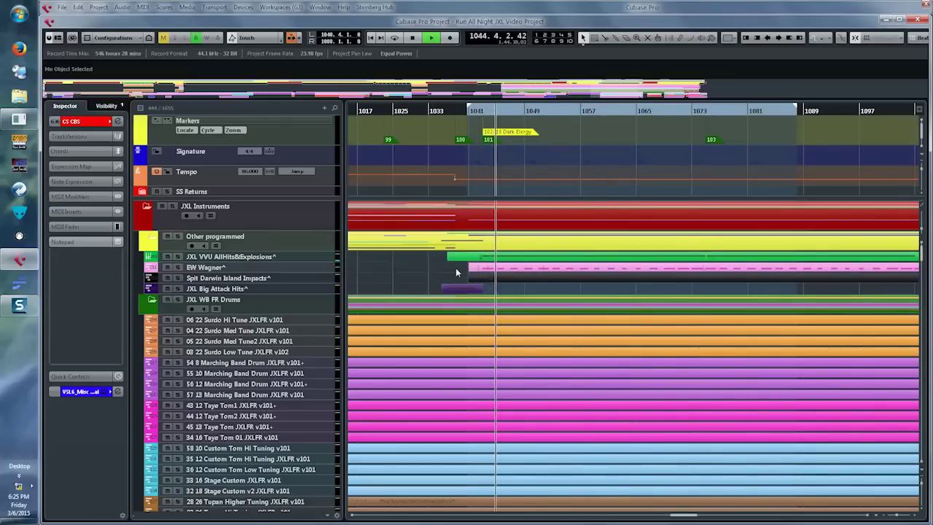
Split the JXL WB FR Drums folder part at the start of 18 Dark Elergy and near bar 1126, and delete the middle piece.
{"action": "key", "text": "ctrl+shift+v"}
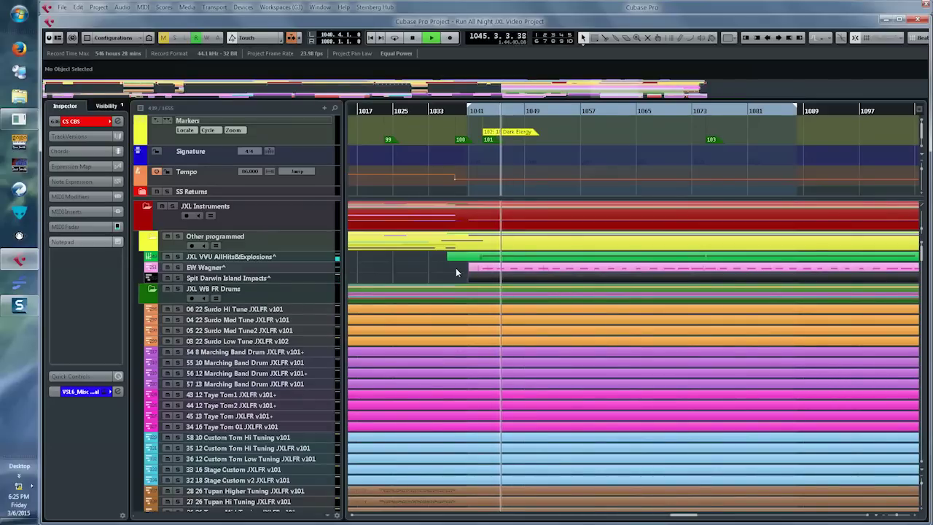
{"action": "key", "text": "g"}
{"action": "key", "text": "g"}
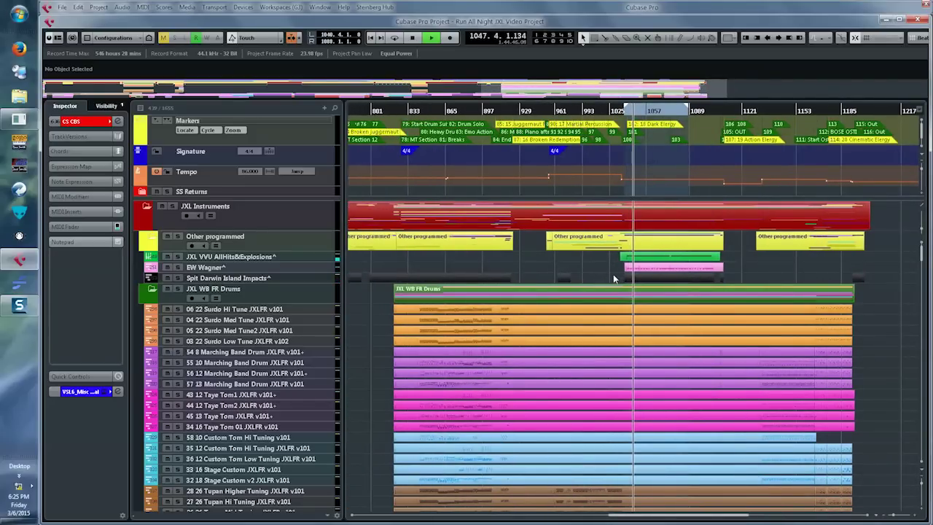
{"action": "right_click", "coordinate": [614, 276]}
{"action": "left_click", "coordinate": [636, 276]}
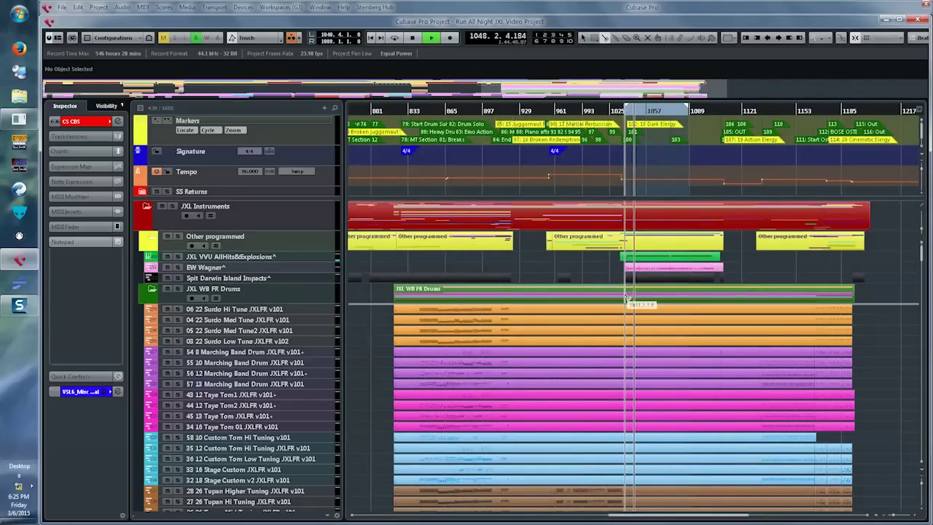
{"action": "left_click", "coordinate": [626, 297]}
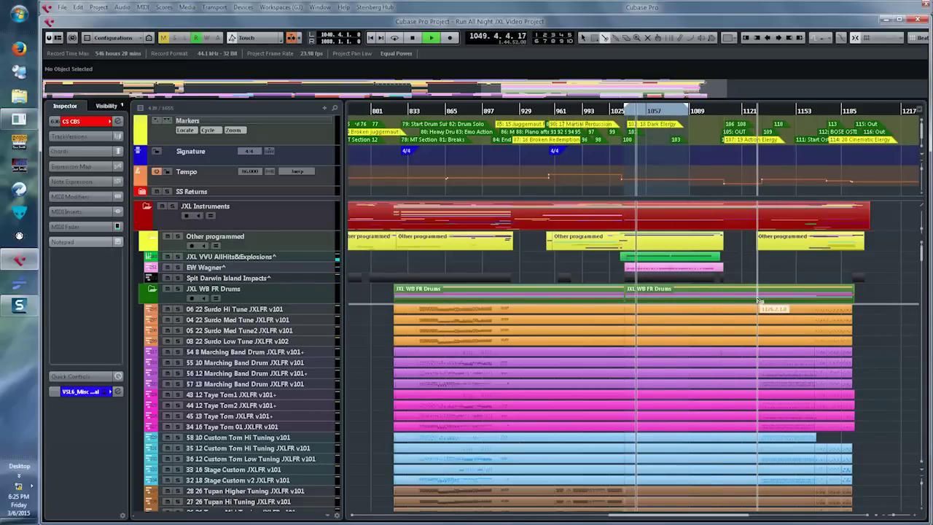
{"action": "left_click", "coordinate": [758, 299]}
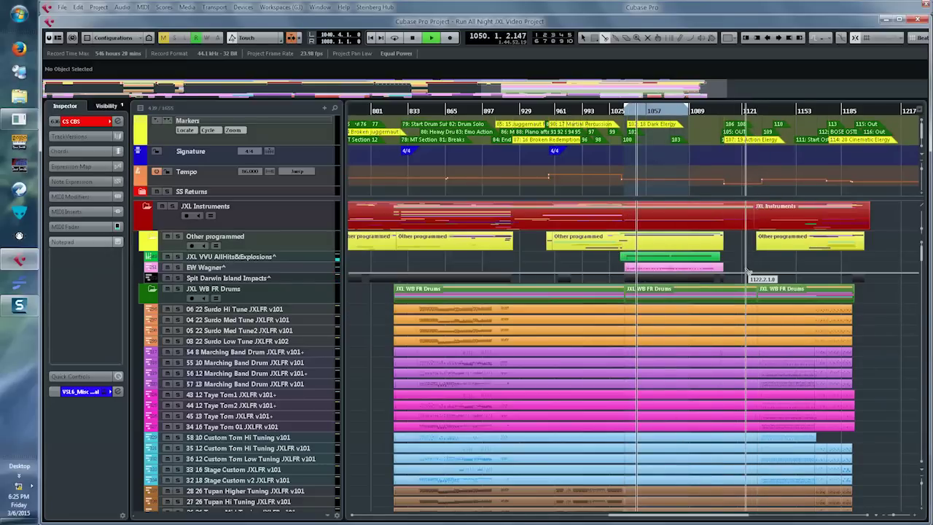
{"action": "left_click", "coordinate": [698, 298]}
{"action": "key", "text": "Delete"}
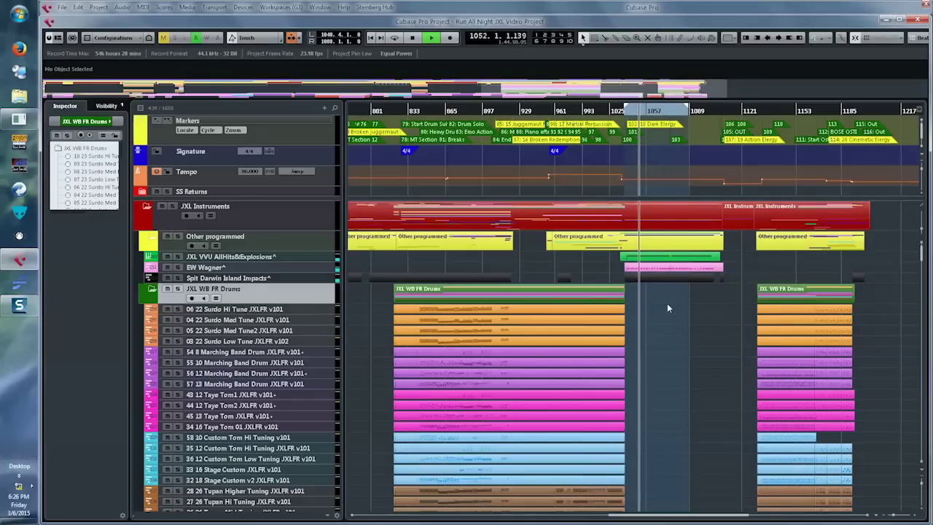
Extend the locator range to about bar 1120 and show only the tracks with parts in it.
{"action": "key", "text": "alt+v"}
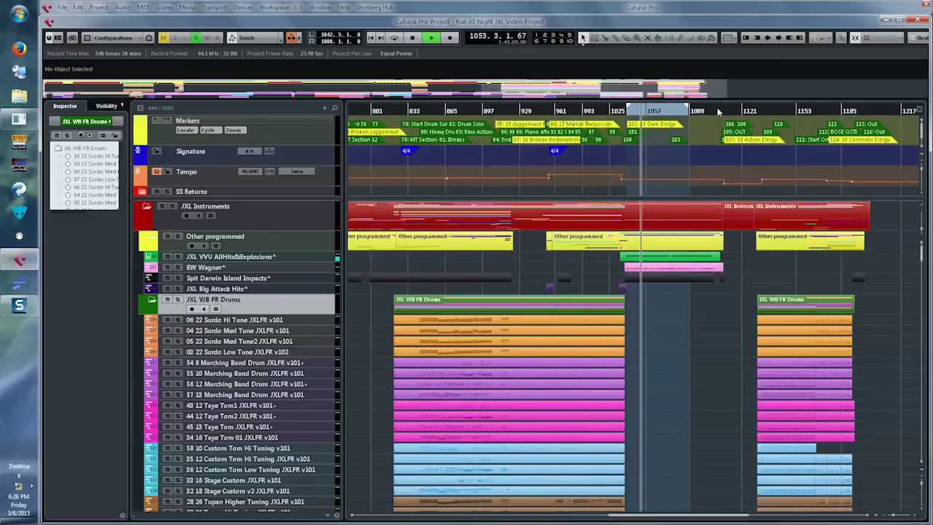
{"action": "left_click", "coordinate": [739, 108], "text": "alt"}
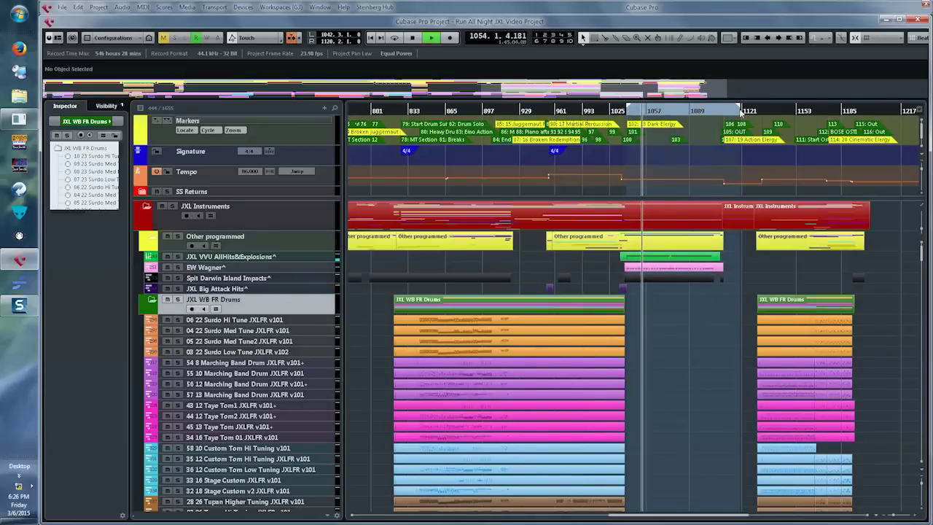
{"action": "key", "text": "alt+v"}
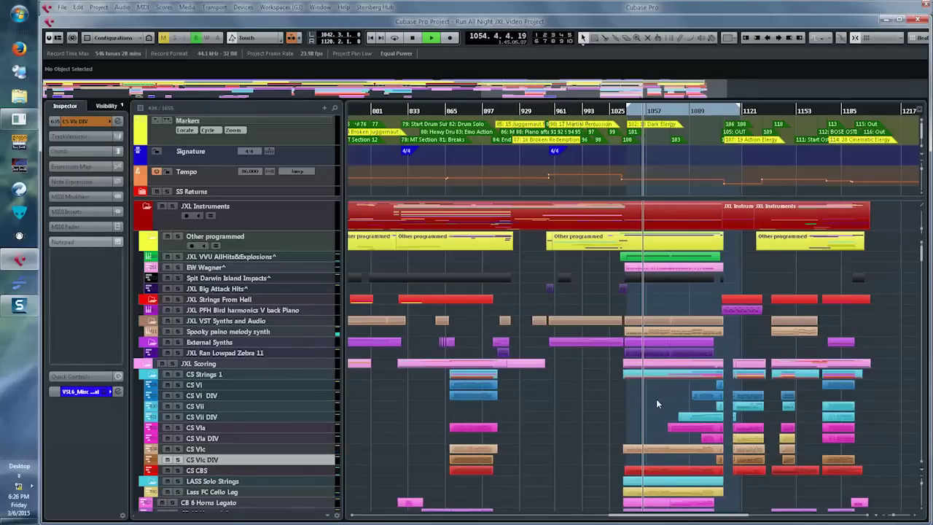
Select the CS string, solo string and CB brass parts of the 18 Dark Elergy section and open them together in the Key Editor.
{"action": "scroll", "coordinate": [652, 395], "scroll_direction": "up", "scroll_amount": 3, "text": "ctrl"}
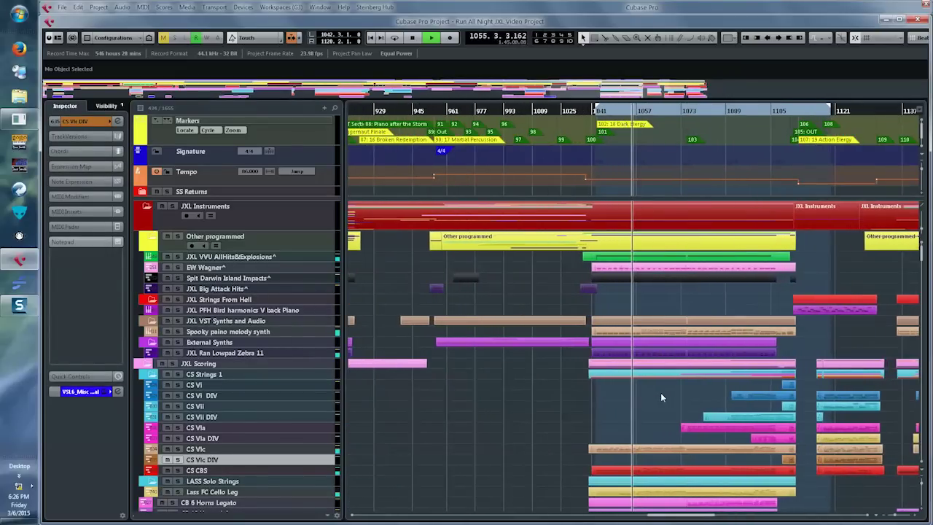
{"action": "scroll", "coordinate": [660, 392], "scroll_direction": "down", "scroll_amount": 2}
{"action": "scroll", "coordinate": [661, 392], "scroll_direction": "right", "scroll_amount": 3}
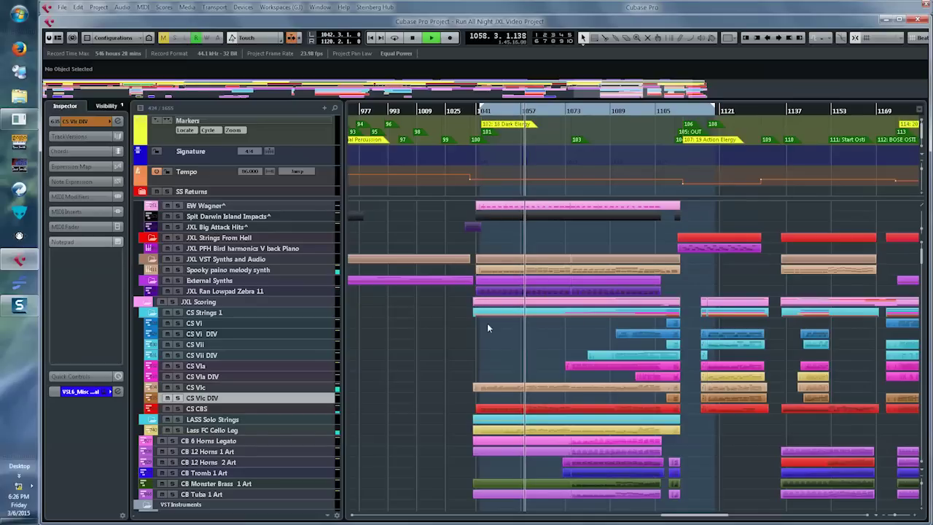
{"action": "left_click_drag", "start_coordinate": [479, 329], "coordinate": [660, 503]}
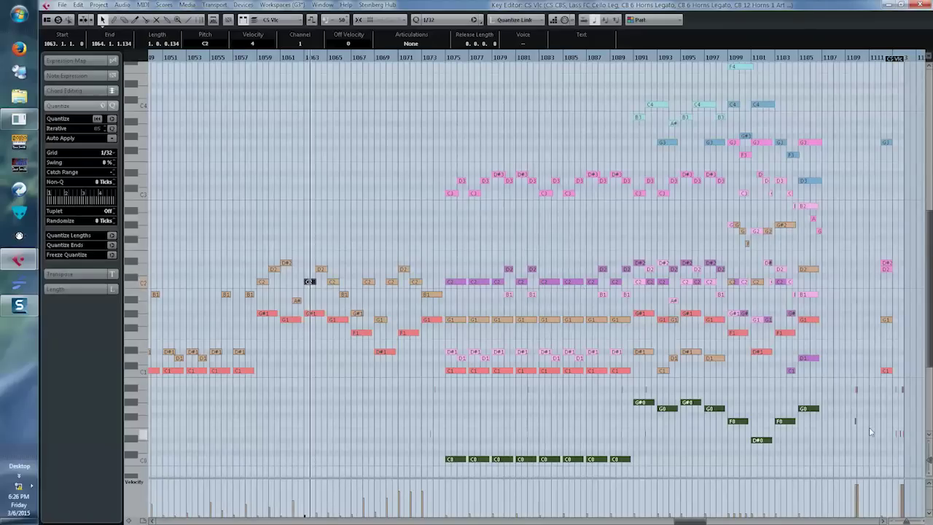
Examine how the cello, bass and brass notes are layered from bar 1059 to bar 1092, down to the lowest octave.
{"action": "left_click", "coordinate": [930, 447]}
{"action": "left_click", "coordinate": [930, 446]}
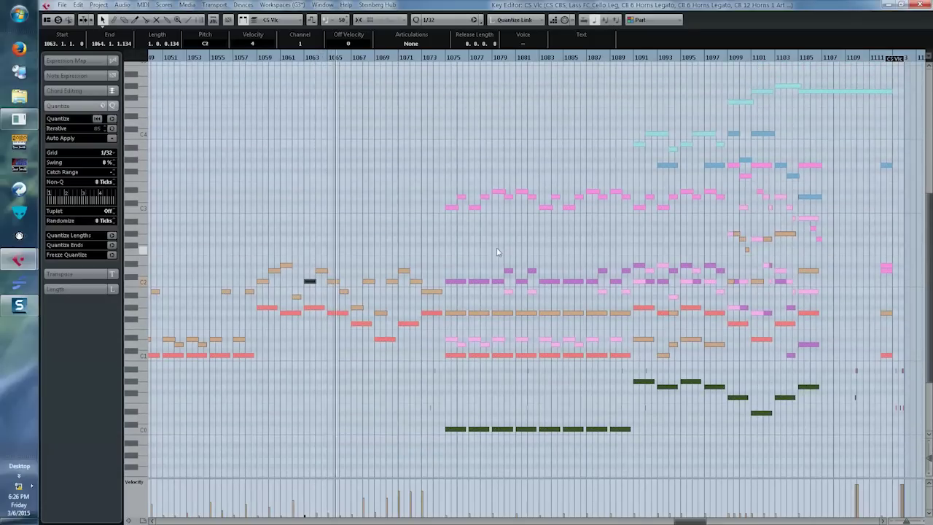
{"action": "key", "text": "h"}
{"action": "key", "text": "h"}
{"action": "key", "text": "h"}
{"action": "key", "text": "h"}
{"action": "key", "text": "h"}
{"action": "scroll", "coordinate": [550, 262], "scroll_direction": "right", "scroll_amount": 3}
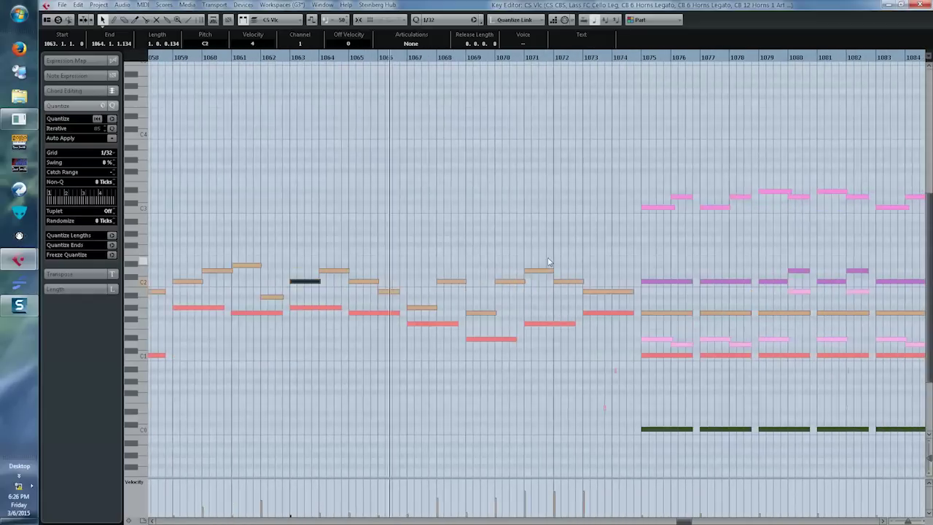
{"action": "scroll", "coordinate": [545, 261], "scroll_direction": "right", "scroll_amount": 2}
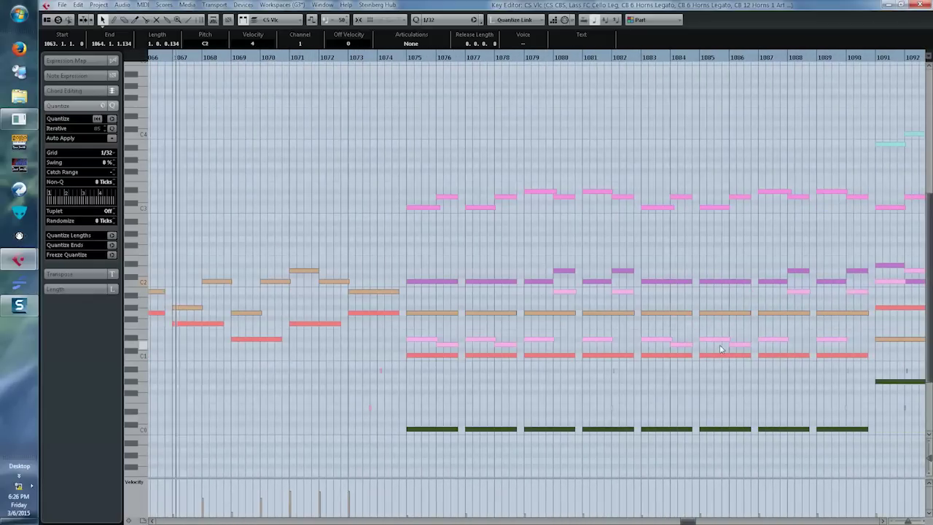
{"action": "left_click", "coordinate": [928, 475]}
{"action": "left_click", "coordinate": [929, 475]}
{"action": "left_click", "coordinate": [928, 475]}
{"action": "left_click", "coordinate": [929, 475]}
{"action": "left_click", "coordinate": [928, 475]}
{"action": "left_click", "coordinate": [929, 475]}
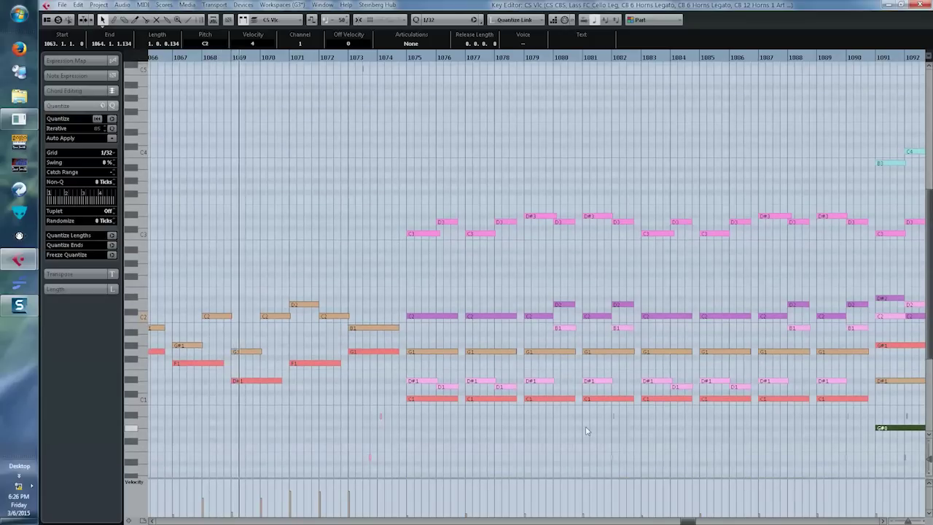
{"action": "scroll", "coordinate": [587, 432], "scroll_direction": "down", "scroll_amount": 3}
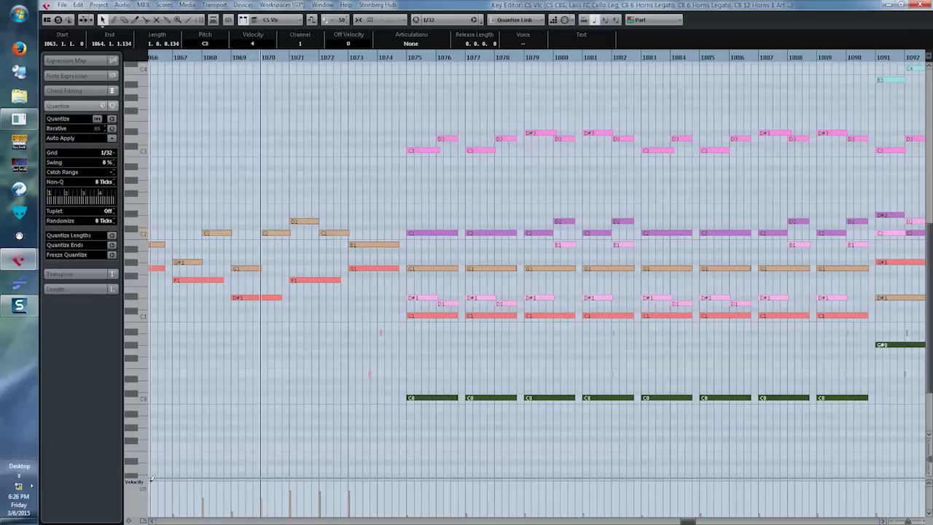
Hide the controller lanes in the Key Editor and follow the string and brass notes up to bar 1107.
{"action": "left_click", "coordinate": [141, 521]}
{"action": "left_click", "coordinate": [164, 472]}
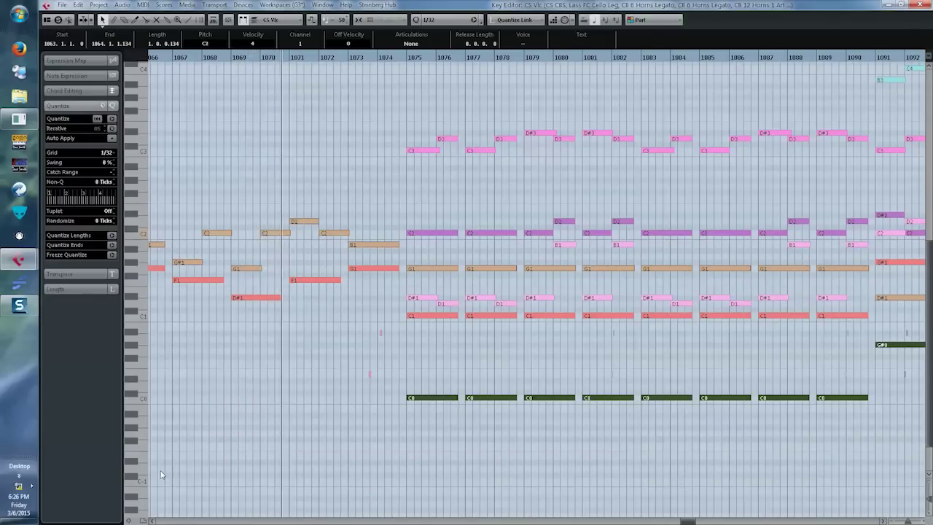
{"action": "left_click_drag", "start_coordinate": [928, 442], "coordinate": [929, 399]}
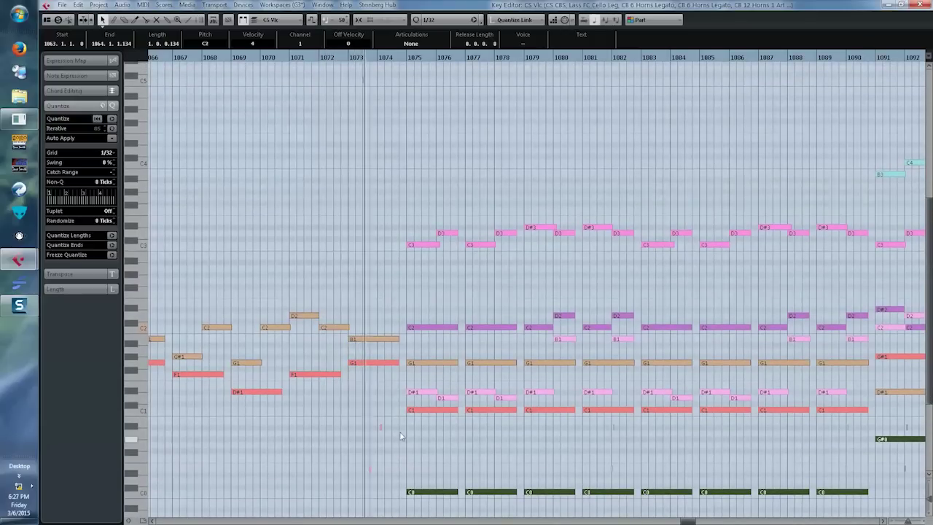
{"action": "scroll", "coordinate": [478, 474], "scroll_direction": "right", "scroll_amount": 4}
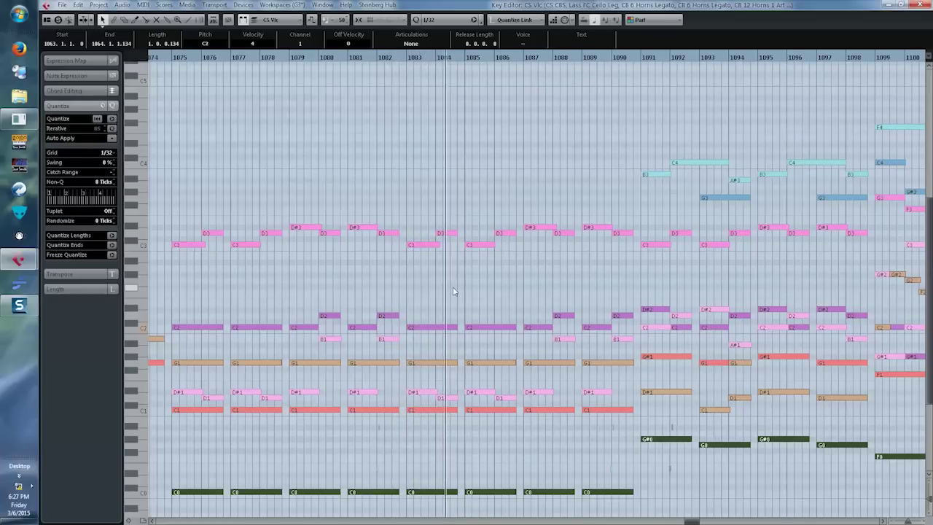
{"action": "scroll", "coordinate": [453, 291], "scroll_direction": "right", "scroll_amount": 1}
{"action": "scroll", "coordinate": [452, 290], "scroll_direction": "right", "scroll_amount": 2}
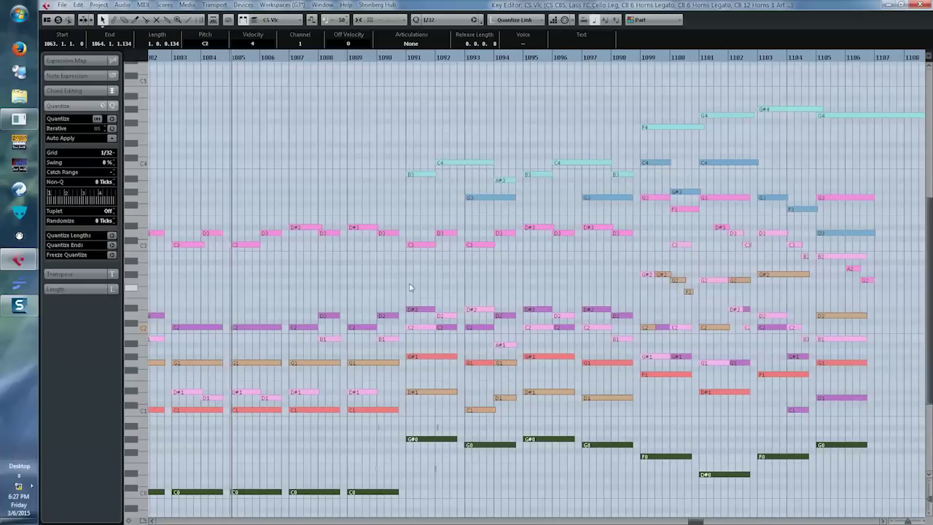
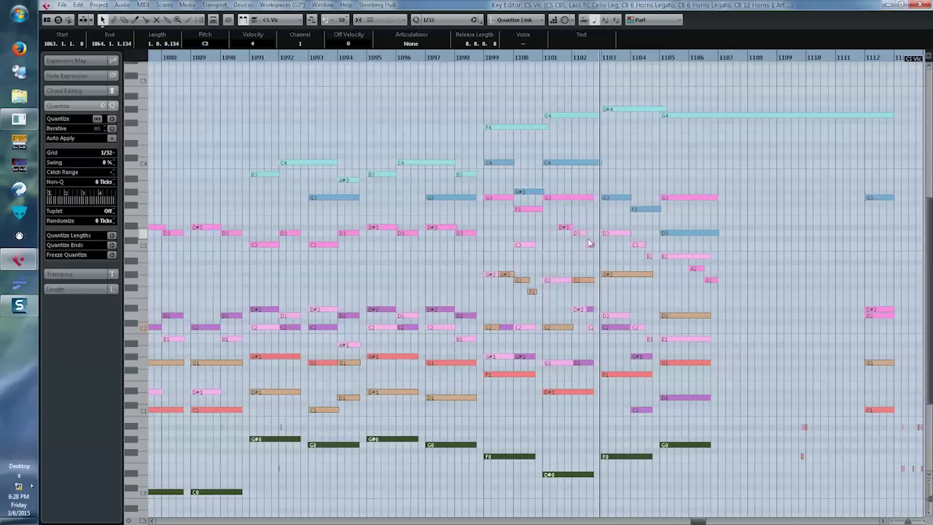
Select the descending cello and CS Vla DIV notes around bars 1099 to 1103 to trace the inner lines, and clear the selection.
{"action": "left_click", "coordinate": [508, 277]}
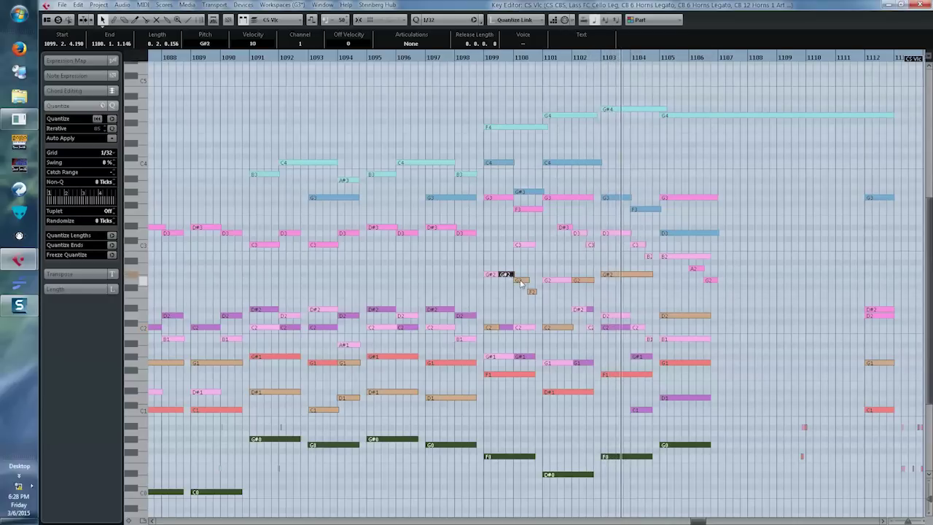
{"action": "left_click", "coordinate": [531, 291]}
{"action": "left_click", "coordinate": [566, 229]}
{"action": "left_click", "coordinate": [577, 234]}
{"action": "left_click", "coordinate": [590, 245]}
{"action": "left_click", "coordinate": [617, 232]}
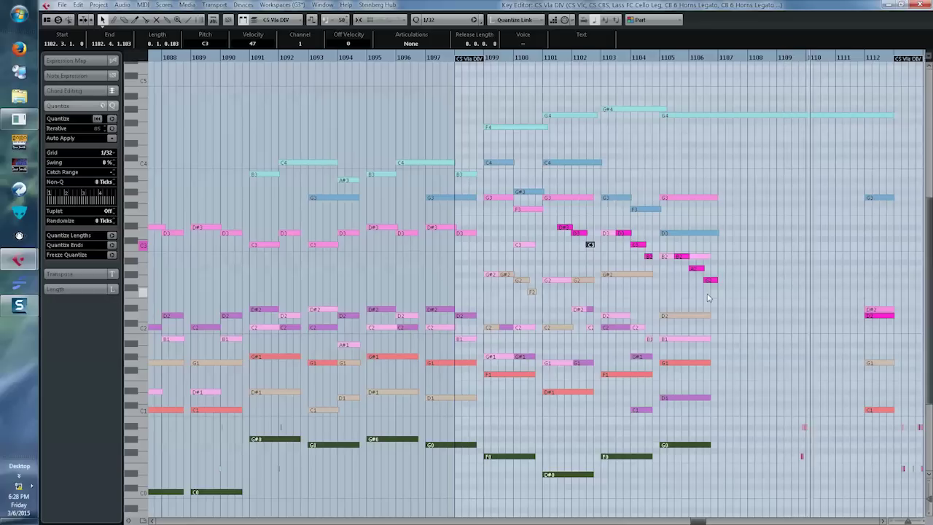
{"action": "left_click", "coordinate": [758, 235]}
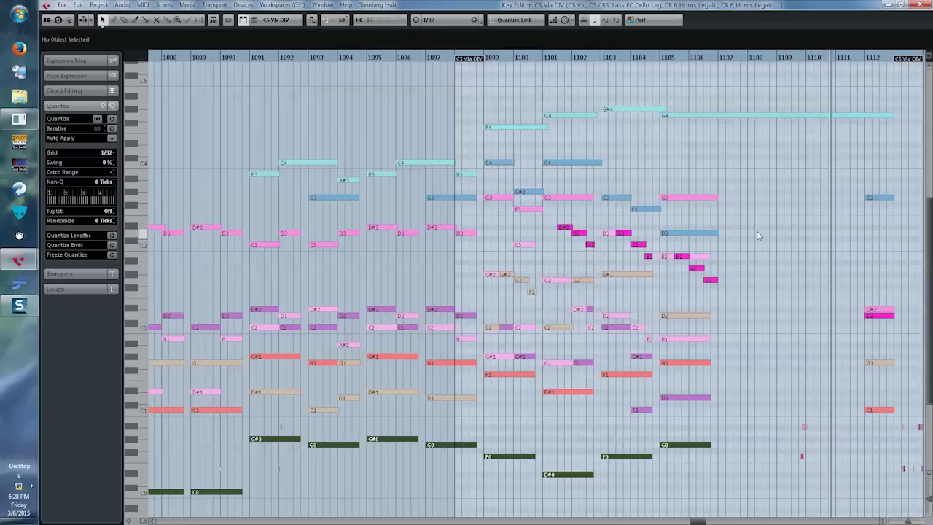
{"action": "key", "text": "h"}
{"action": "key", "text": "h"}
{"action": "key", "text": "h"}
{"action": "scroll", "coordinate": [637, 259], "scroll_direction": "right", "scroll_amount": 1}
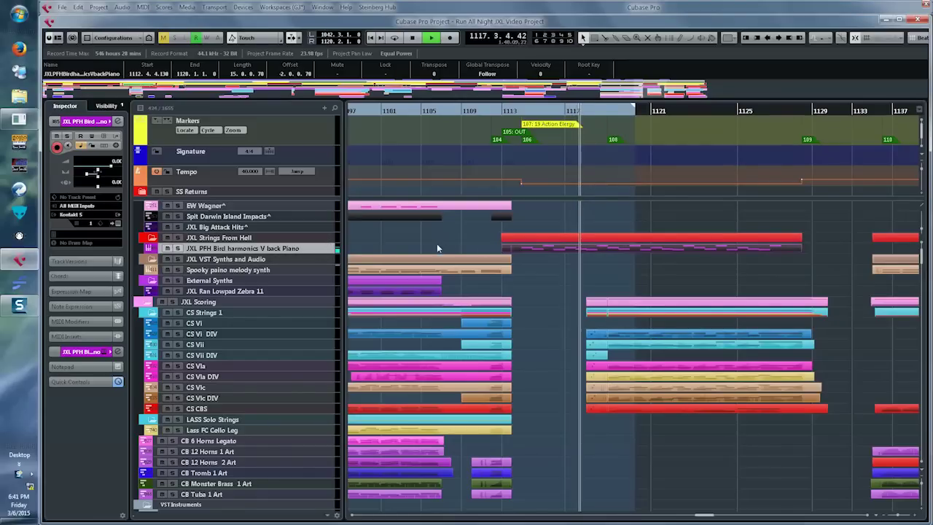
Open the CS string parts of the 19 Action Elergy section together in the Key Editor and hide the controller lanes.
{"action": "left_click_drag", "start_coordinate": [559, 328], "coordinate": [809, 449]}
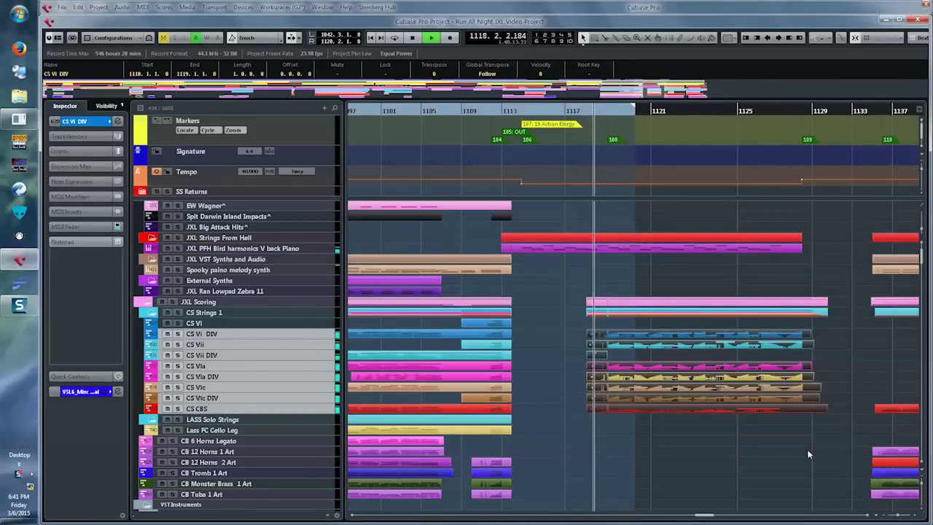
{"action": "key", "text": "ctrl+e"}
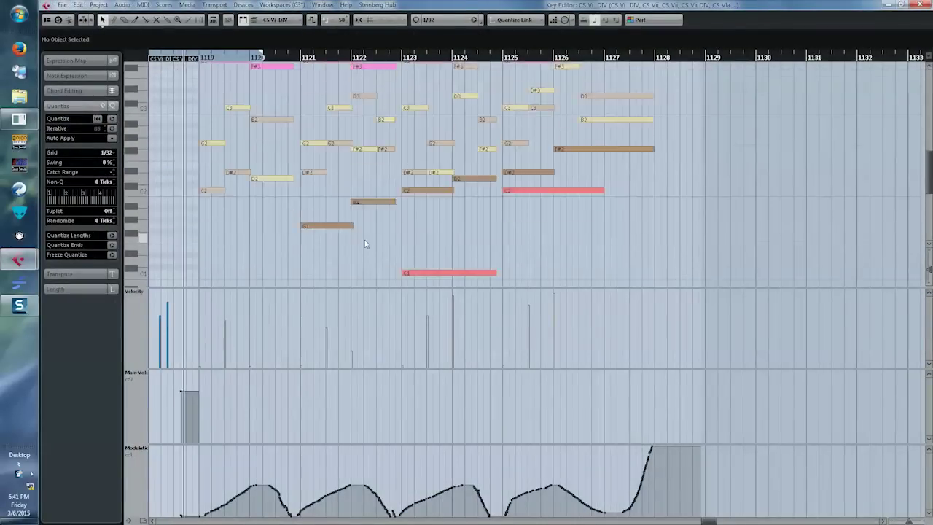
{"action": "scroll", "coordinate": [366, 244], "scroll_direction": "up", "scroll_amount": 2}
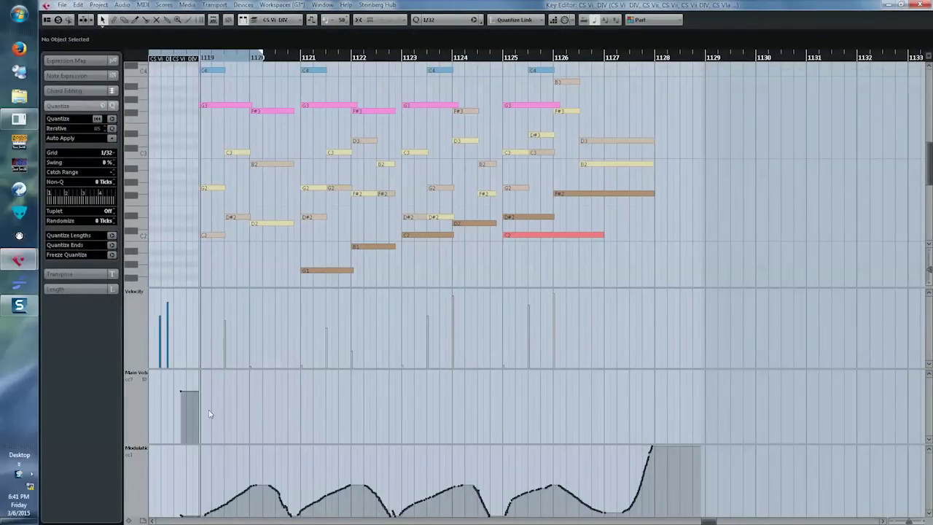
{"action": "left_click", "coordinate": [142, 520]}
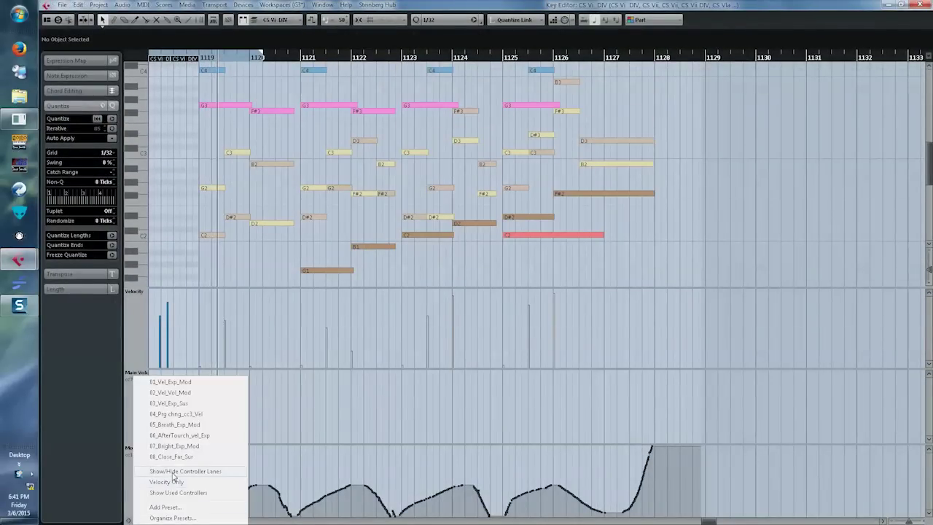
{"action": "left_click", "coordinate": [172, 473]}
{"action": "left_click_drag", "start_coordinate": [929, 434], "coordinate": [927, 365]}
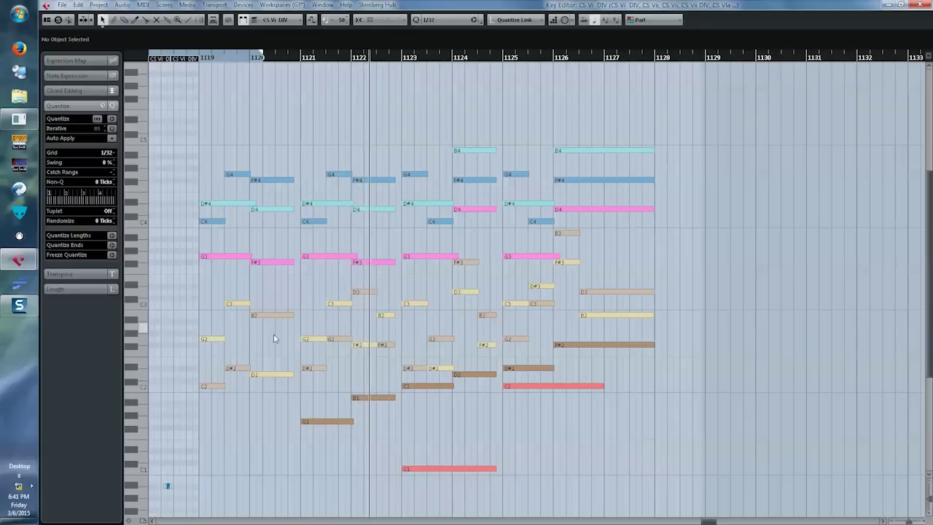
Examine the string voicing by picking the B3 cello and B2 CS Vla DIV notes in bar 1126, and clear the selection.
{"action": "scroll", "coordinate": [500, 424], "scroll_direction": "down", "scroll_amount": 3}
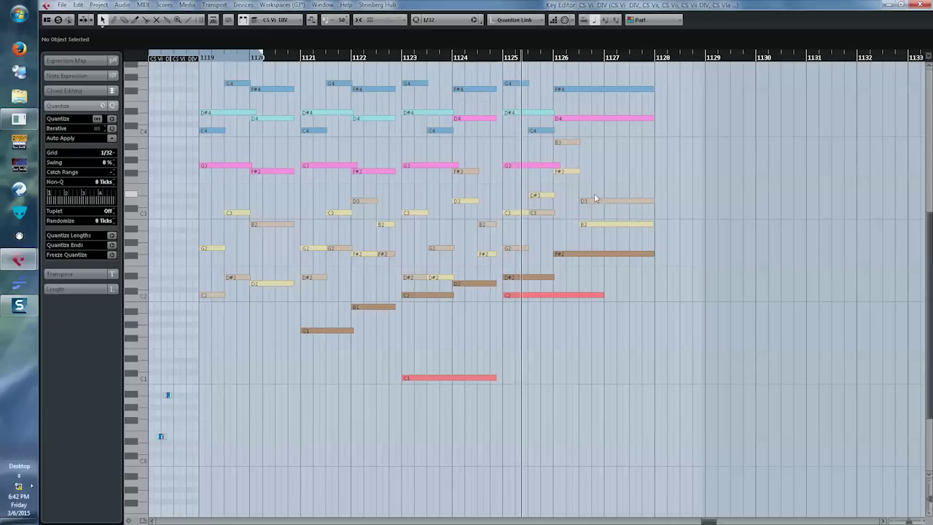
{"action": "left_click", "coordinate": [562, 143]}
{"action": "scroll", "coordinate": [638, 178], "scroll_direction": "up", "scroll_amount": 3}
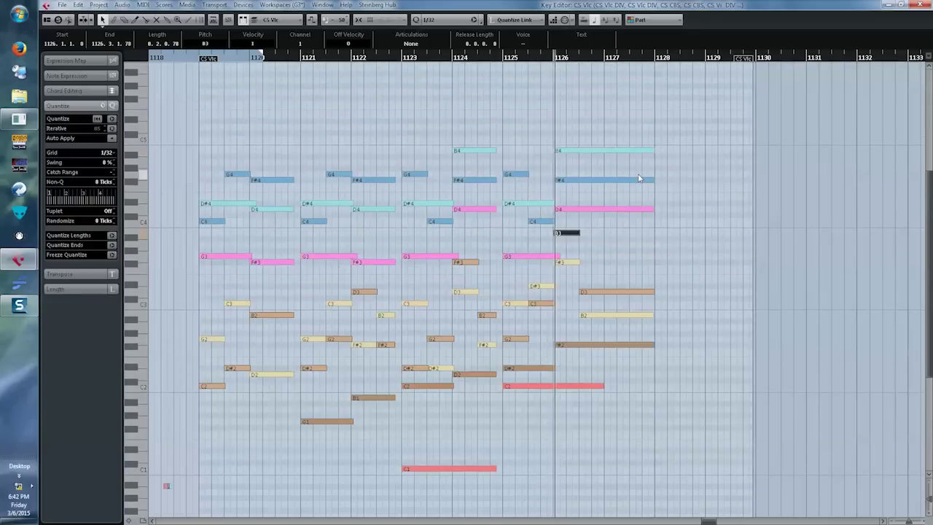
{"action": "left_click", "coordinate": [590, 316]}
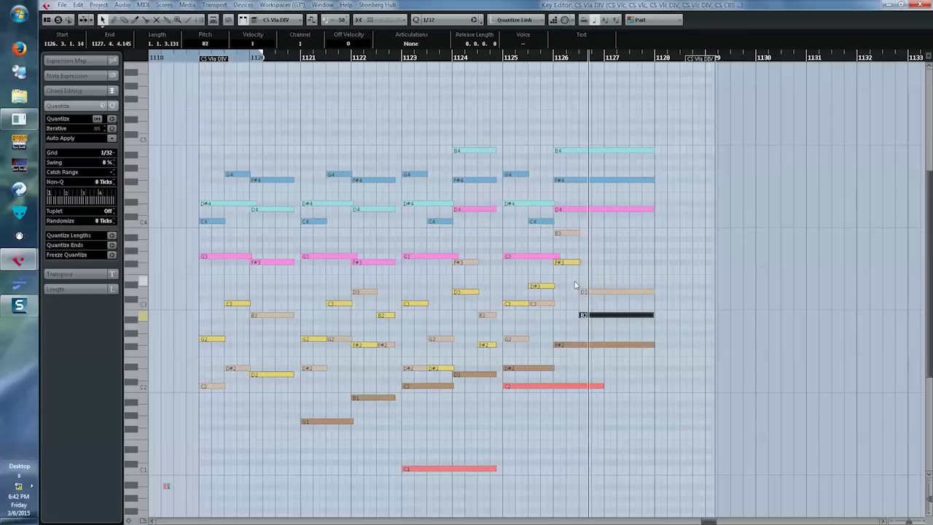
{"action": "left_click", "coordinate": [575, 286]}
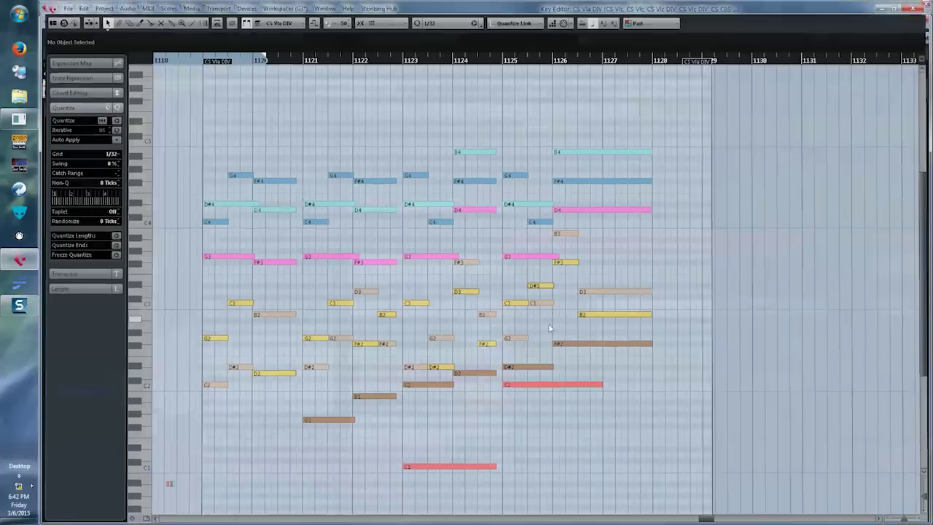
Close the Key Editor, set the locators from bar 1128 to 1155, and show only the tracks with data between them.
{"action": "key", "text": "Return"}
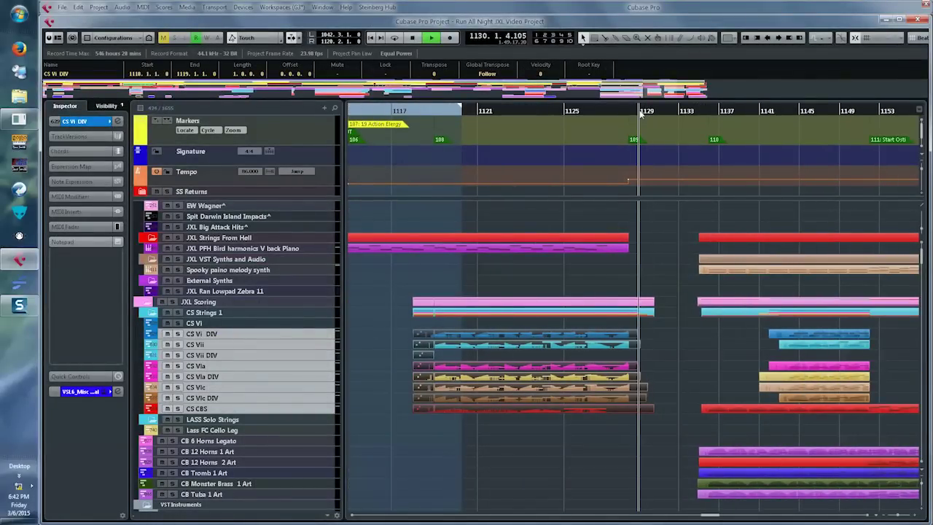
{"action": "left_click", "coordinate": [641, 112]}
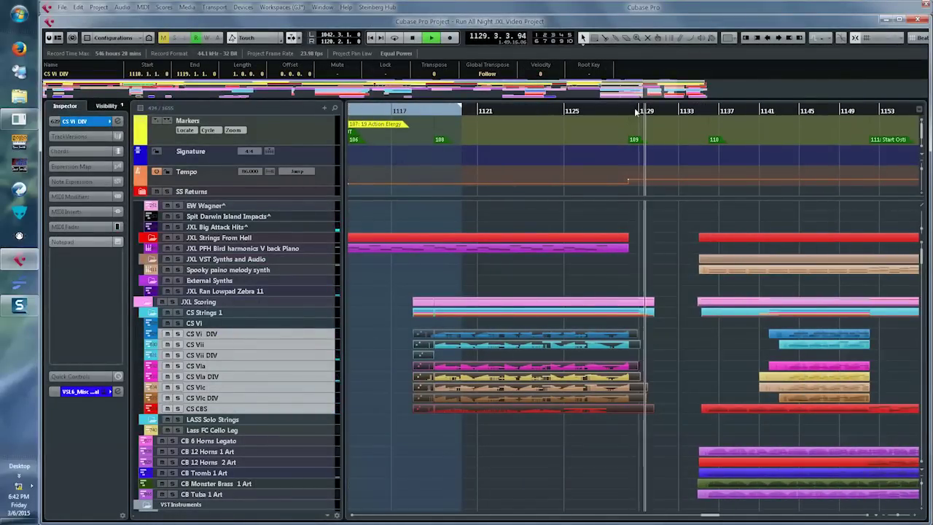
{"action": "left_click", "coordinate": [635, 109], "text": "ctrl"}
{"action": "left_click", "coordinate": [906, 112], "text": "alt"}
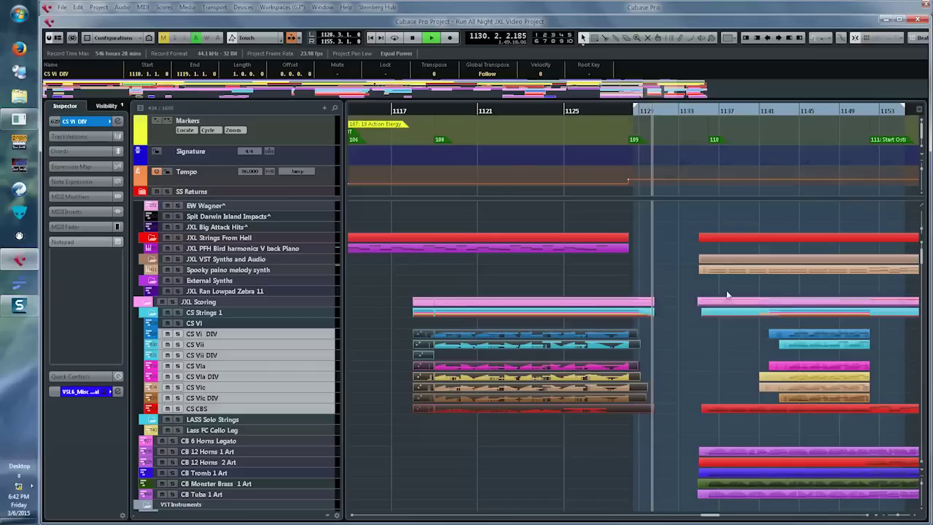
{"action": "left_click", "coordinate": [680, 355]}
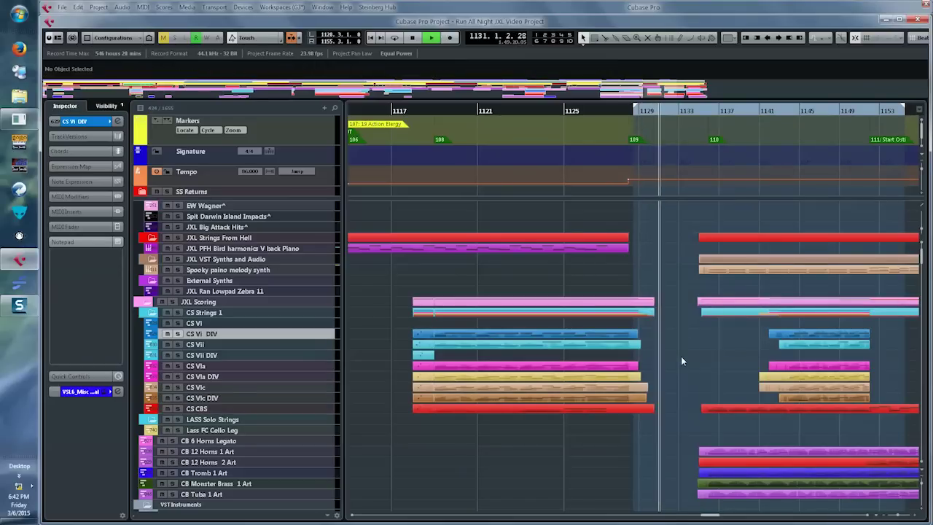
{"action": "key", "text": "ctrl+alt+d"}
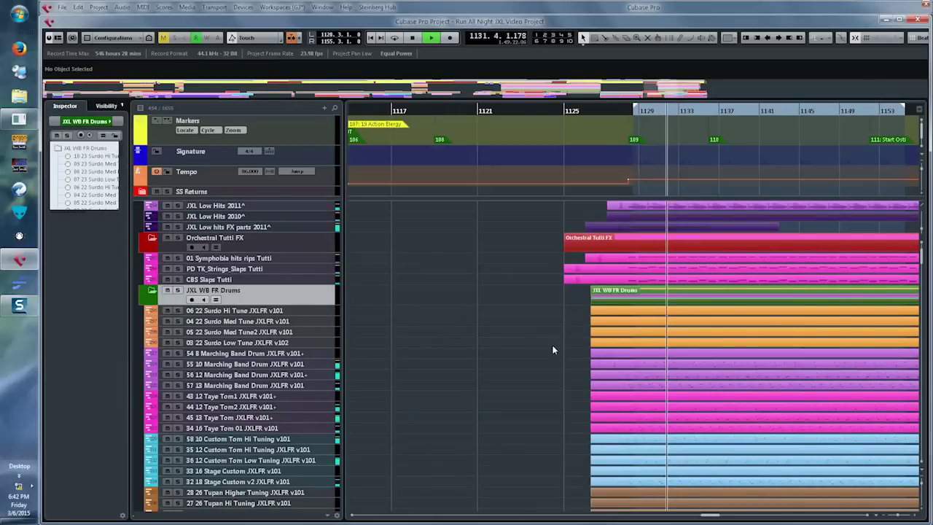
Extend the right locator to bar 1198 and refresh the visible tracks to those with data between the locators.
{"action": "scroll", "coordinate": [551, 344], "scroll_direction": "right", "scroll_amount": 3}
{"action": "scroll", "coordinate": [553, 348], "scroll_direction": "right", "scroll_amount": 2}
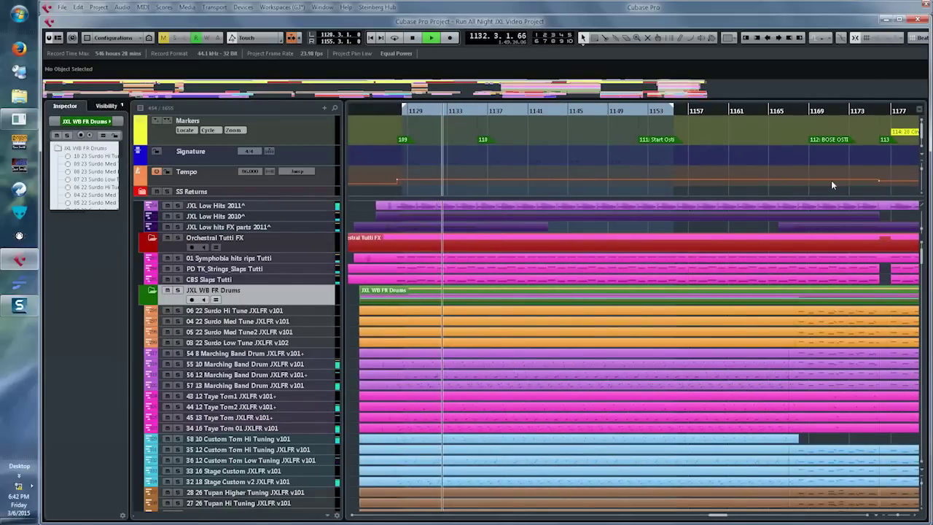
{"action": "scroll", "coordinate": [751, 163], "scroll_direction": "down", "scroll_amount": 4}
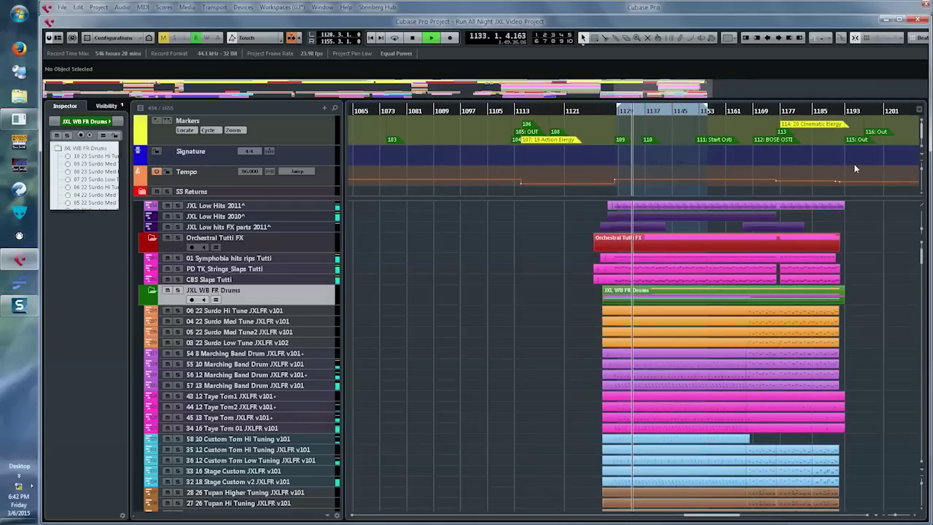
{"action": "left_click", "coordinate": [871, 113], "text": "alt"}
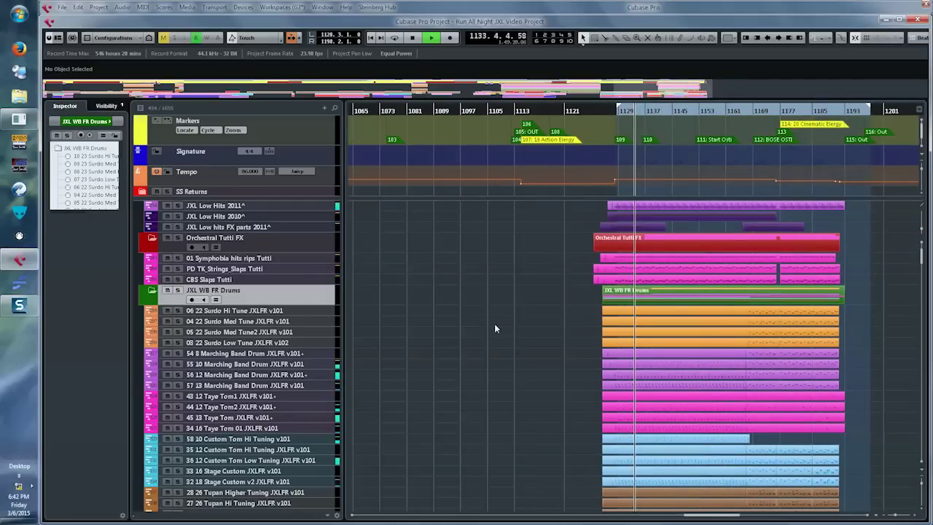
{"action": "key", "text": "ctrl+shift+l"}
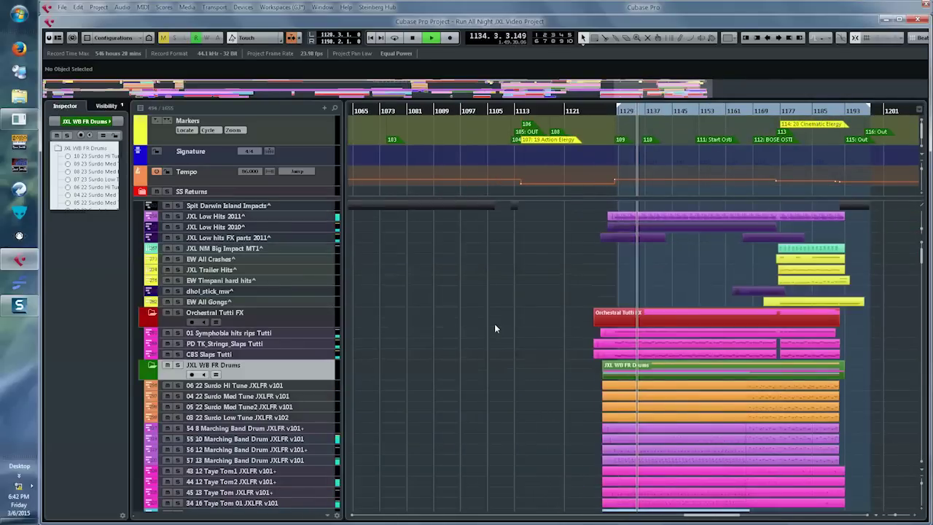
Look through the drum, synth and string tracks, and open the CB horn, trombone, monster brass and tuba parts at marker 110 together in the Key Editor.
{"action": "scroll", "coordinate": [531, 339], "scroll_direction": "down", "scroll_amount": 2}
{"action": "scroll", "coordinate": [531, 337], "scroll_direction": "down", "scroll_amount": 10}
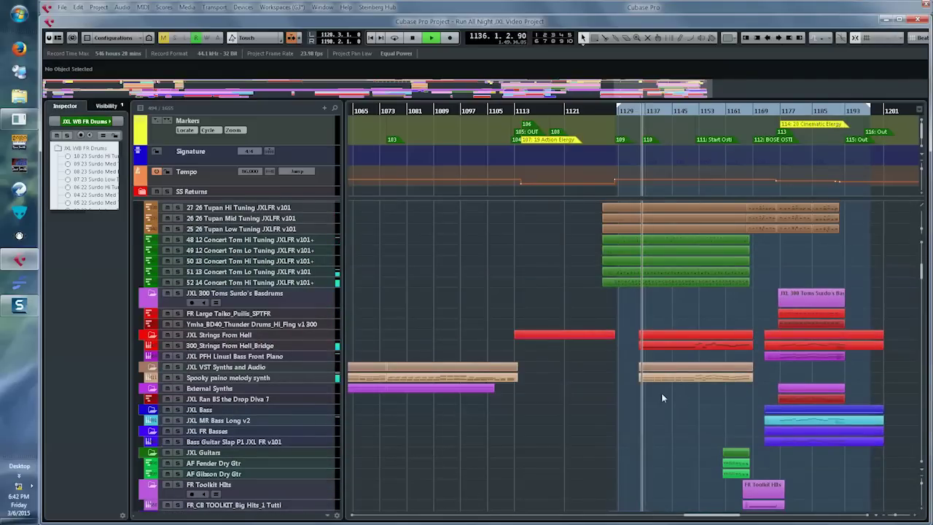
{"action": "scroll", "coordinate": [661, 392], "scroll_direction": "up", "scroll_amount": 2, "text": "ctrl"}
{"action": "scroll", "coordinate": [582, 375], "scroll_direction": "right", "scroll_amount": 3}
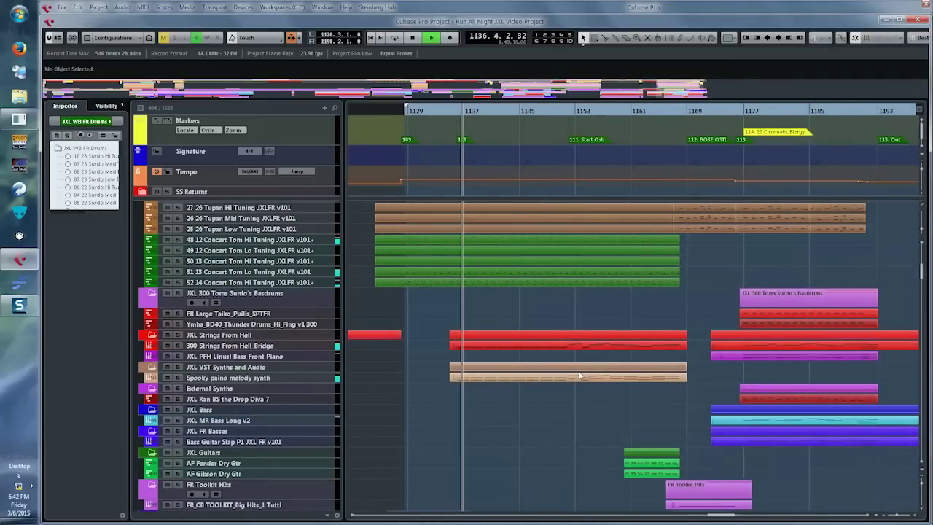
{"action": "scroll", "coordinate": [530, 399], "scroll_direction": "down", "scroll_amount": 8}
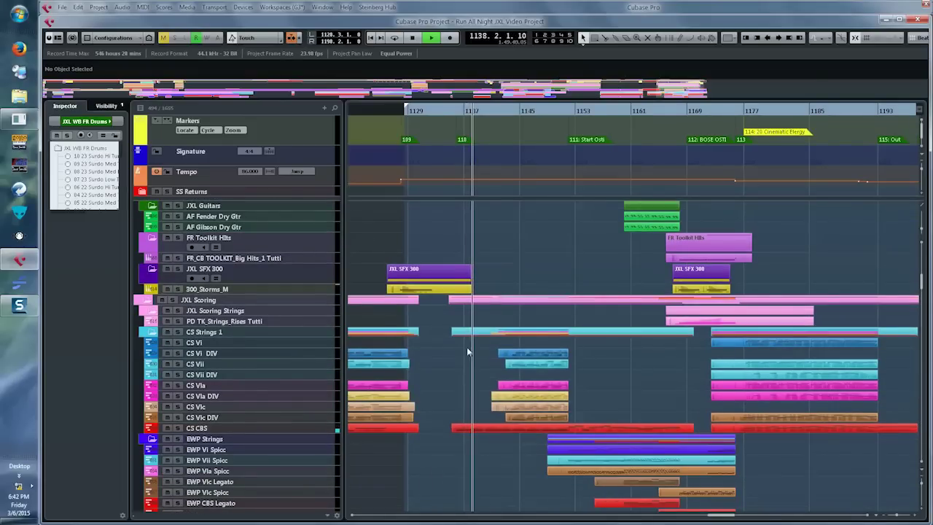
{"action": "scroll", "coordinate": [463, 395], "scroll_direction": "down", "scroll_amount": 6}
{"action": "left_click_drag", "start_coordinate": [443, 389], "coordinate": [521, 493]}
{"action": "double_click", "coordinate": [524, 493]}
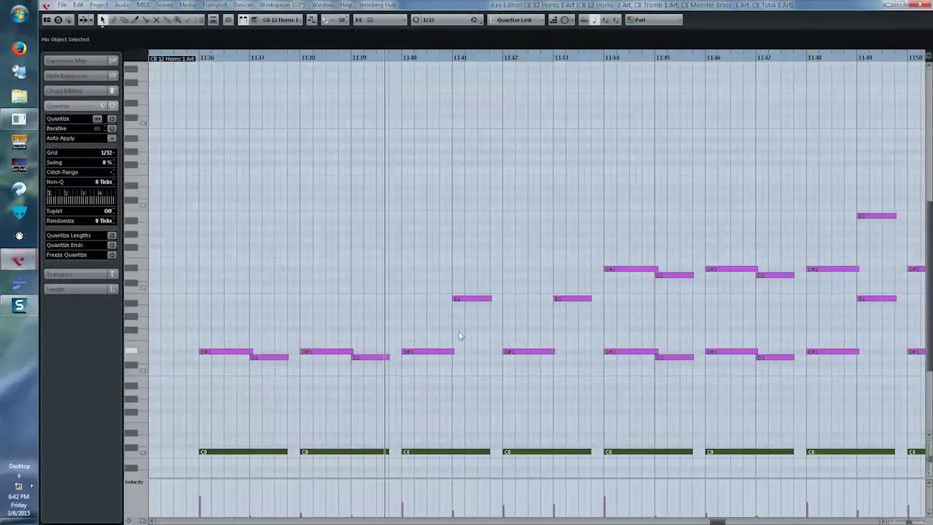
Follow the low brass and horn notes from bar 1136 to about bar 1159, and close the Key Editor.
{"action": "scroll", "coordinate": [426, 245], "scroll_direction": "down", "scroll_amount": 3}
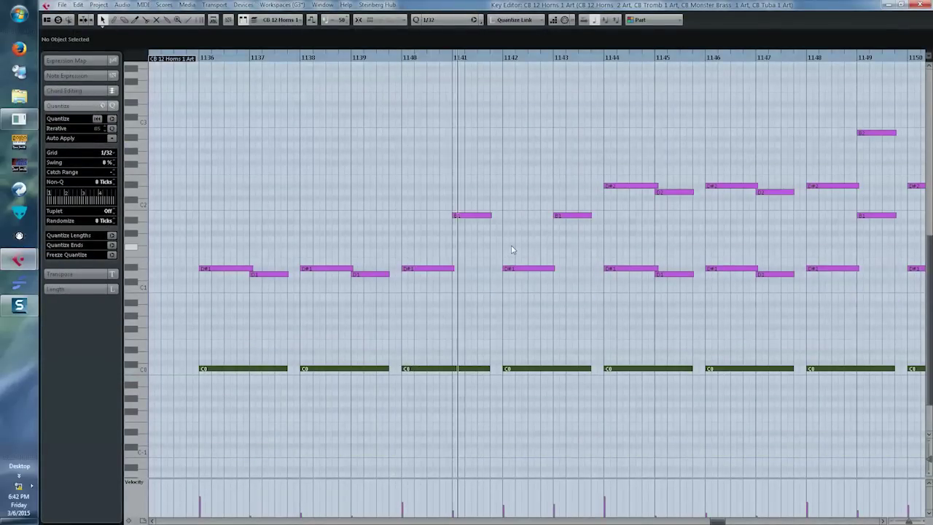
{"action": "key", "text": "g"}
{"action": "key", "text": "g"}
{"action": "scroll", "coordinate": [561, 247], "scroll_direction": "right", "scroll_amount": 2}
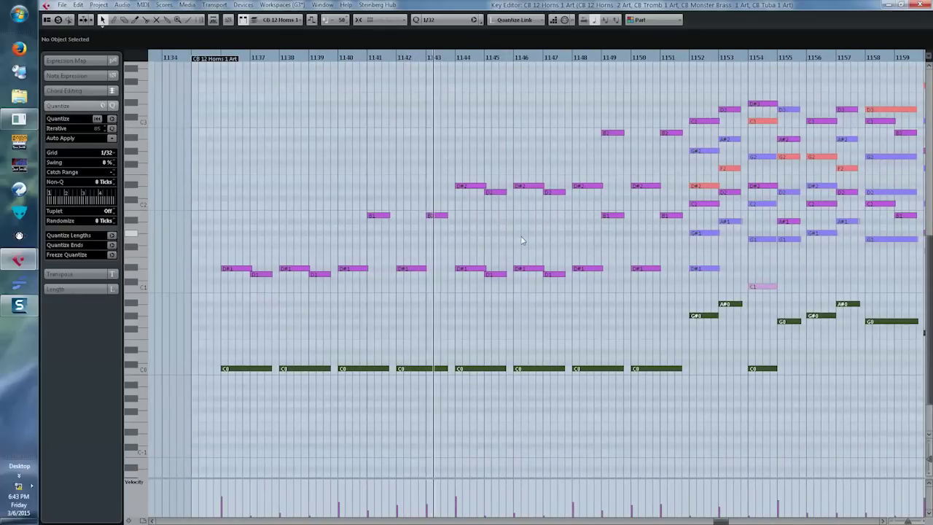
{"action": "key", "text": "Return"}
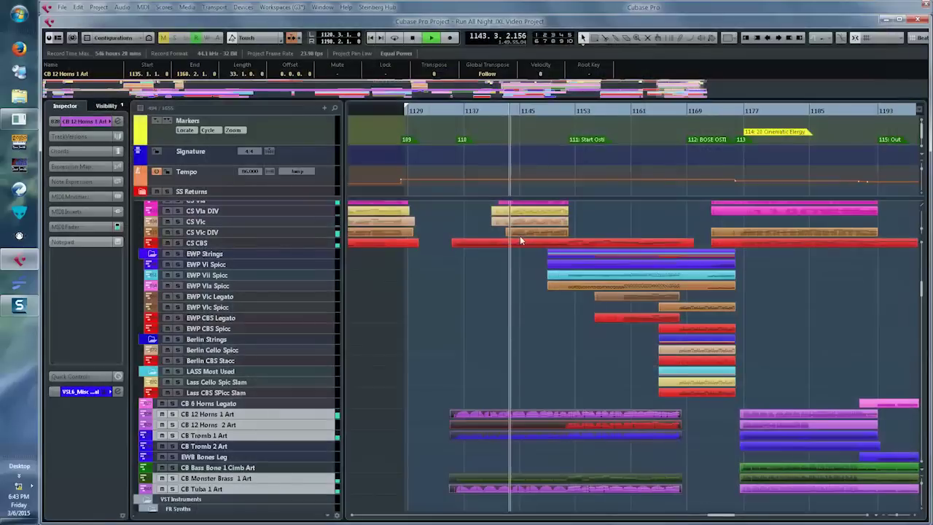
Open the CS violin, viola and cello parts ending at bar 1152 together in the Key Editor, examine their voicing, and close it.
{"action": "left_click", "coordinate": [552, 327]}
{"action": "scroll", "coordinate": [525, 314], "scroll_direction": "up", "scroll_amount": 3}
{"action": "left_click_drag", "start_coordinate": [479, 226], "coordinate": [570, 292]}
{"action": "key", "text": "Return"}
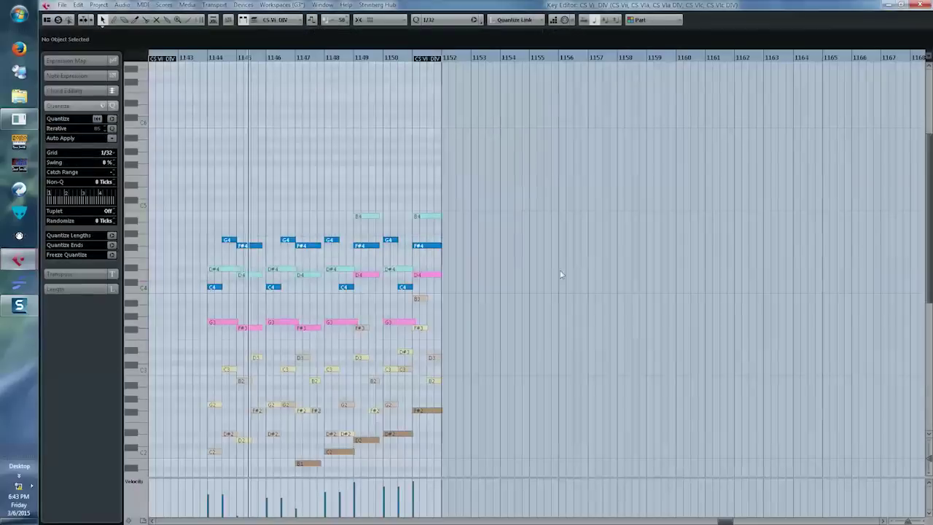
{"action": "scroll", "coordinate": [410, 372], "scroll_direction": "down", "scroll_amount": 3}
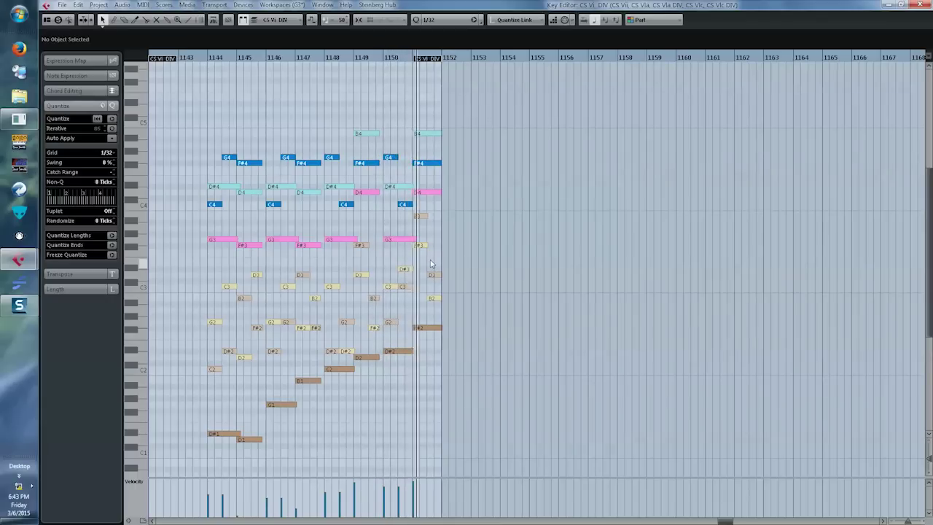
{"action": "key", "text": "Return"}
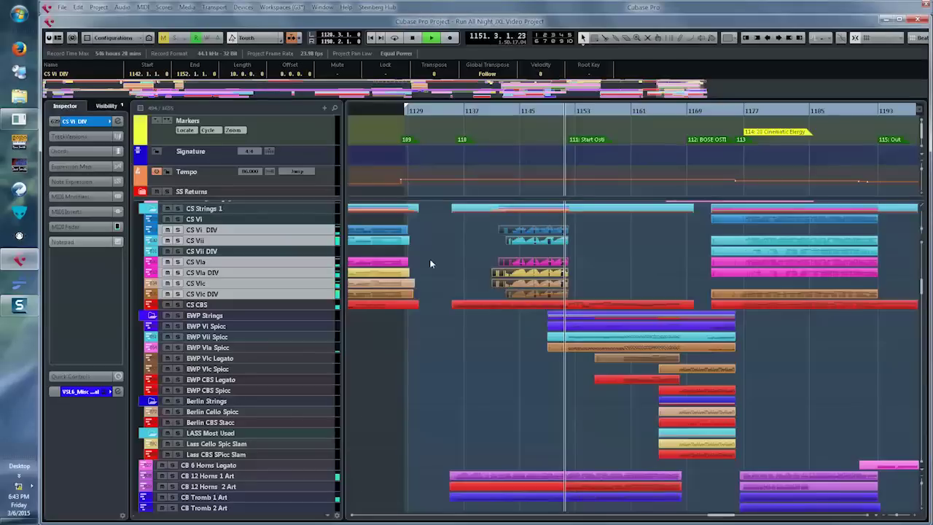
Examine the CB 12 Horns 1, CB 12 Horns 2 and CB Tromb 1 parts together in the Key Editor, close it, and clear the selection.
{"action": "left_click", "coordinate": [538, 391]}
{"action": "scroll", "coordinate": [538, 391], "scroll_direction": "right", "scroll_amount": 2}
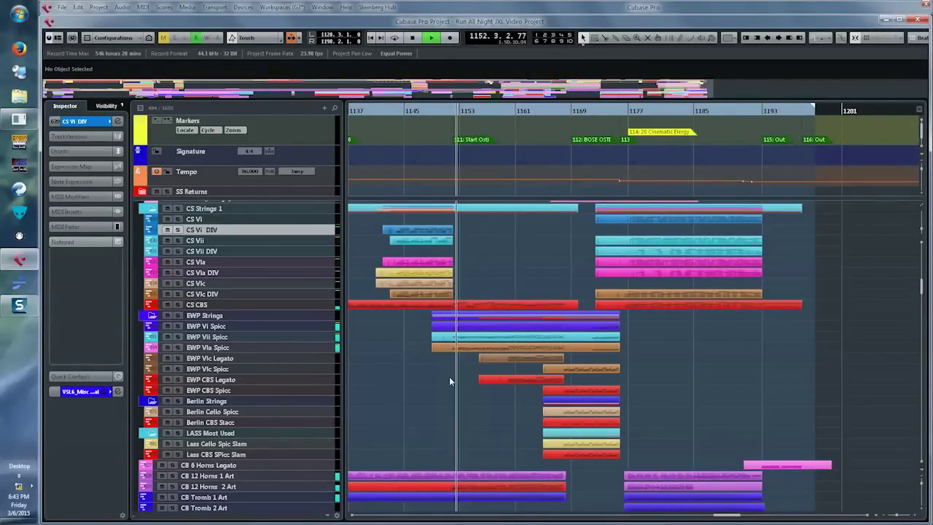
{"action": "left_click_drag", "start_coordinate": [486, 487], "coordinate": [520, 507]}
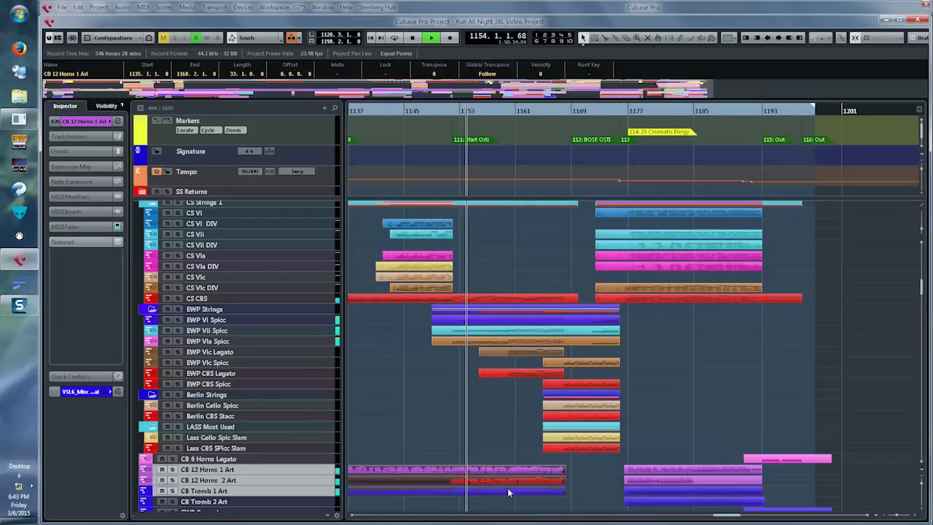
{"action": "double_click", "coordinate": [508, 492]}
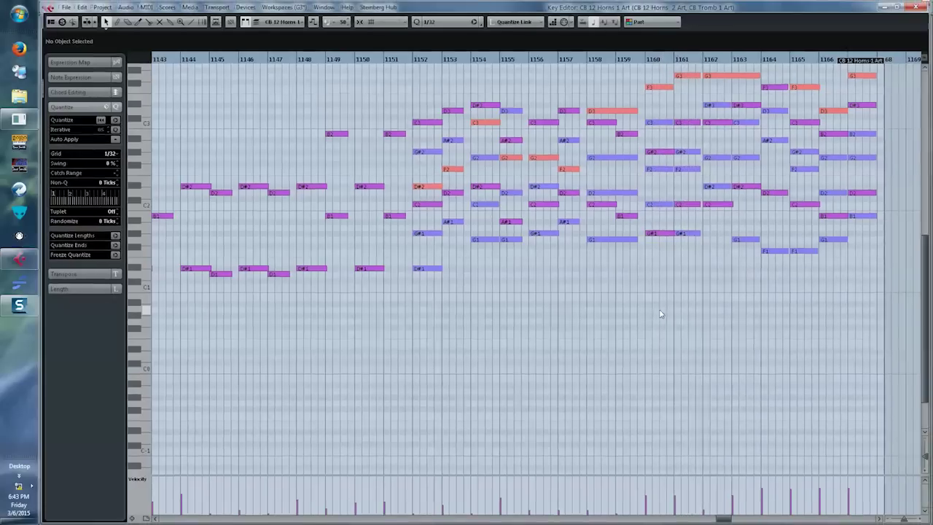
{"action": "key", "text": "Escape"}
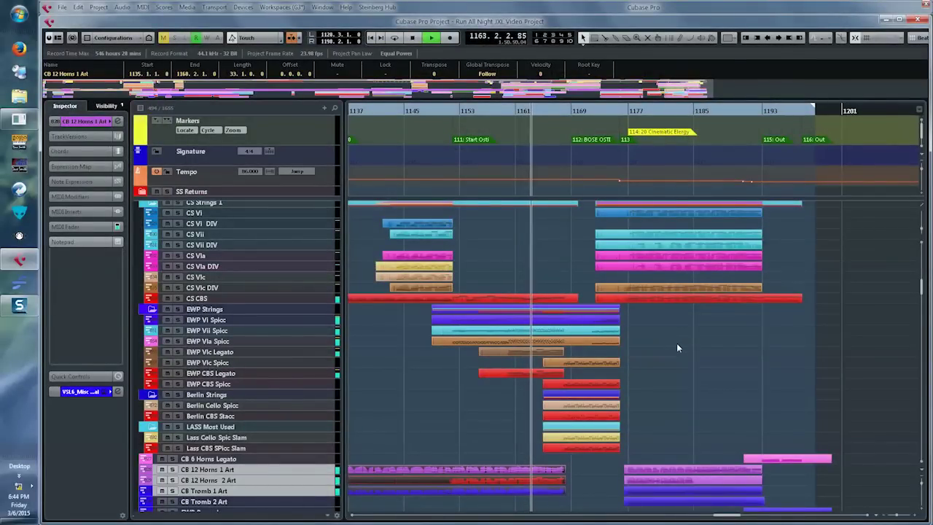
{"action": "scroll", "coordinate": [676, 347], "scroll_direction": "right", "scroll_amount": 1}
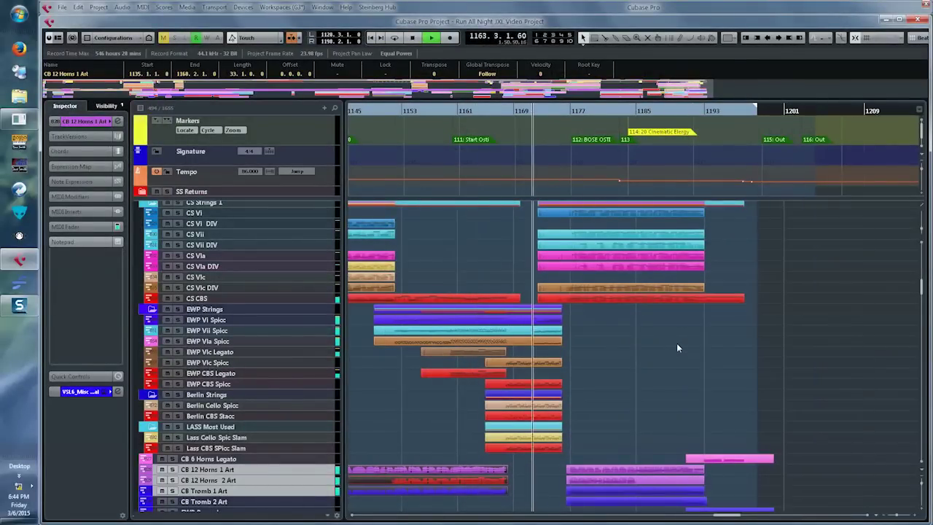
{"action": "left_click", "coordinate": [617, 340]}
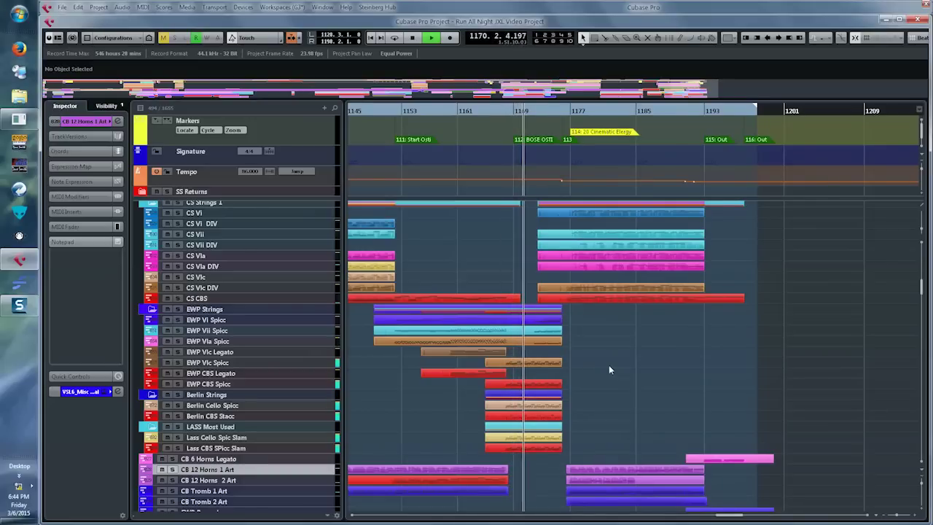
Examine the JXL WB FR Drums parts around bars 1168 to 1187 together in the Key Editor, close it, and clear the selection.
{"action": "scroll", "coordinate": [610, 368], "scroll_direction": "down", "scroll_amount": 6}
{"action": "scroll", "coordinate": [608, 365], "scroll_direction": "up", "scroll_amount": 10}
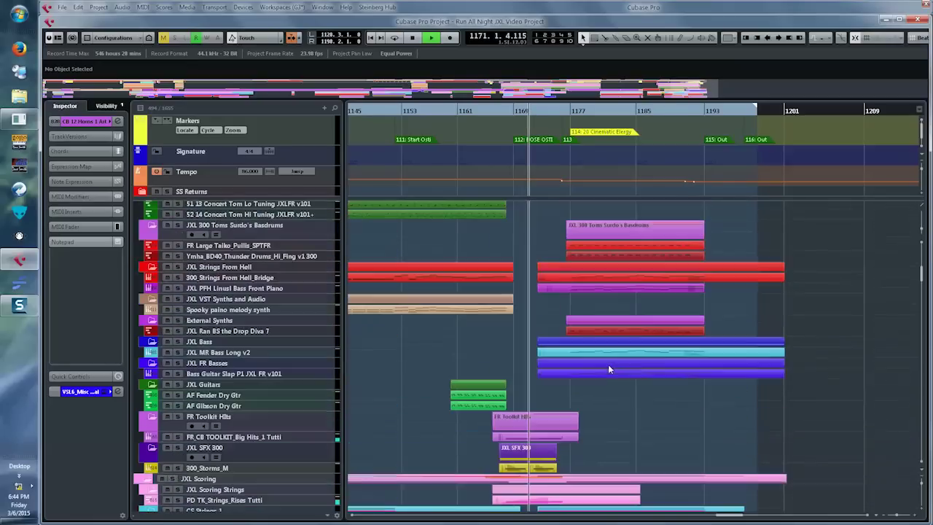
{"action": "scroll", "coordinate": [615, 399], "scroll_direction": "up", "scroll_amount": 10}
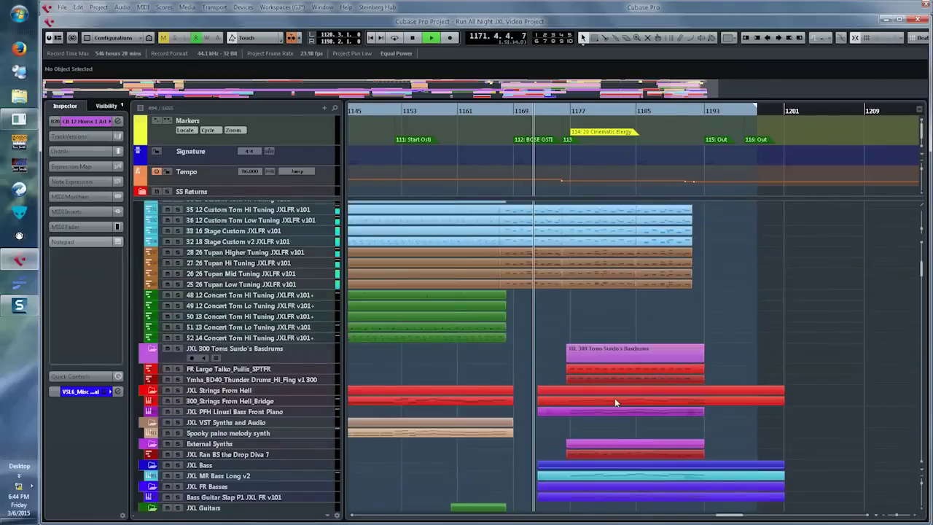
{"action": "left_click_drag", "start_coordinate": [538, 418], "coordinate": [545, 208]}
{"action": "left_click_drag", "start_coordinate": [546, 256], "coordinate": [541, 444]}
{"action": "double_click", "coordinate": [541, 444]}
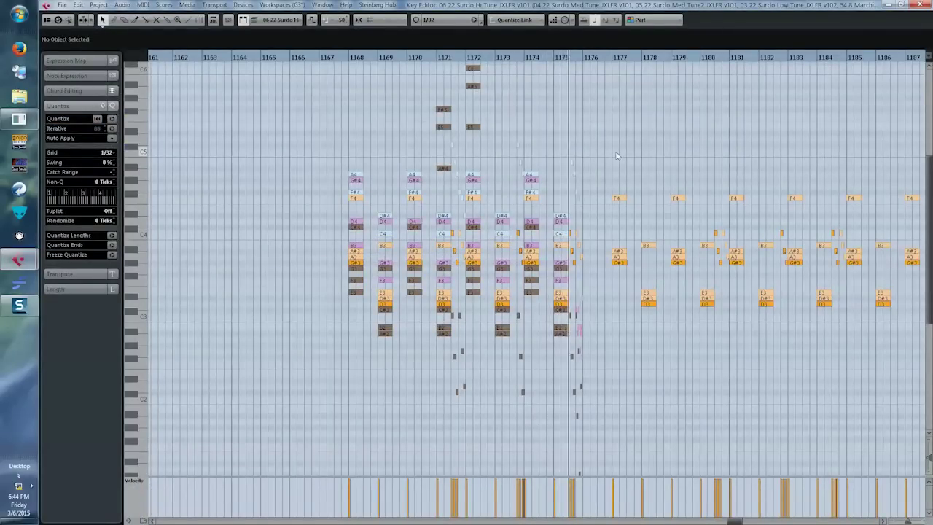
{"action": "key", "text": "Escape"}
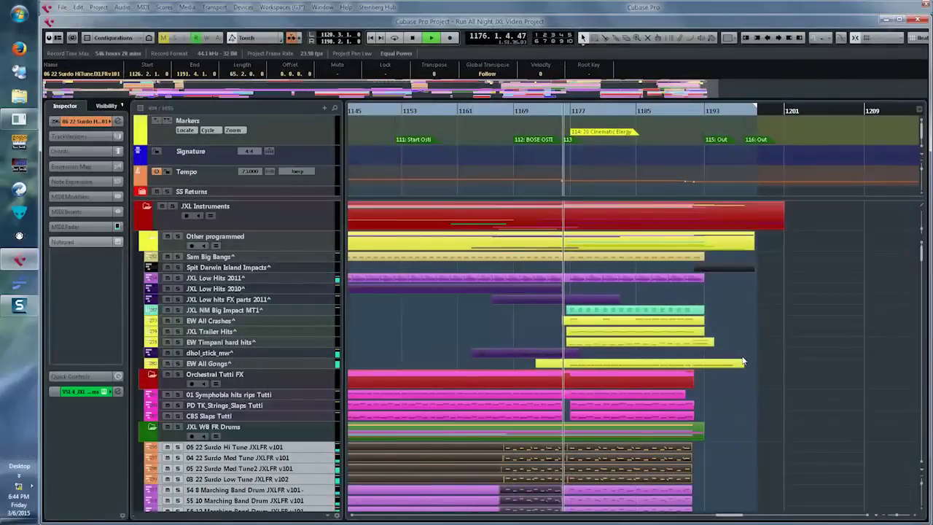
{"action": "left_click", "coordinate": [749, 321]}
Select the CS, EWP and Berlin string parts with the CB horn and trombone parts around the 20 Cinematic Elergy section, and open them together in the Key Editor.
{"action": "scroll", "coordinate": [749, 321], "scroll_direction": "down", "scroll_amount": 8}
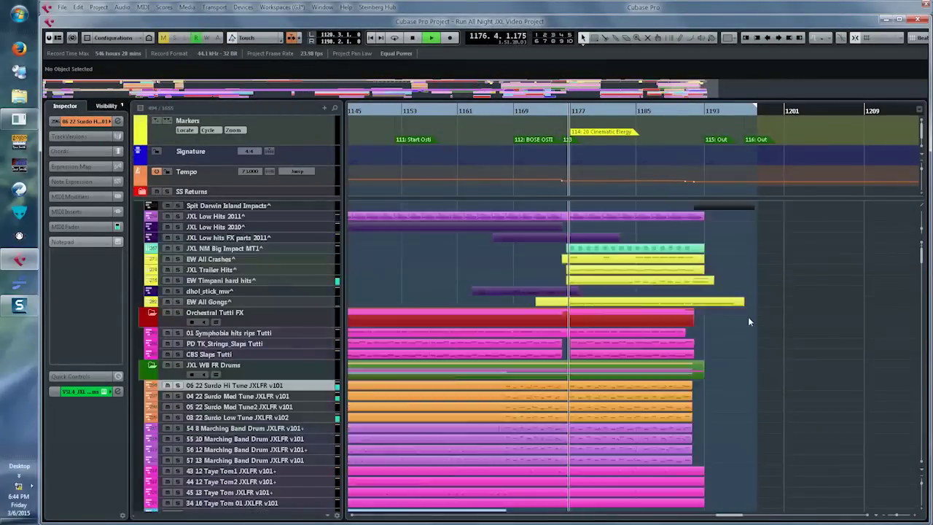
{"action": "scroll", "coordinate": [748, 321], "scroll_direction": "down", "scroll_amount": 15}
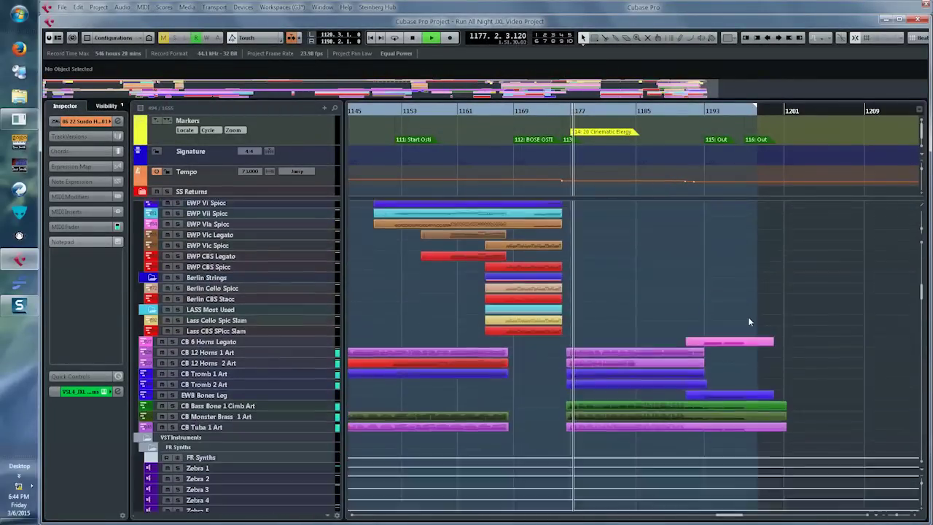
{"action": "scroll", "coordinate": [748, 321], "scroll_direction": "up", "scroll_amount": 10}
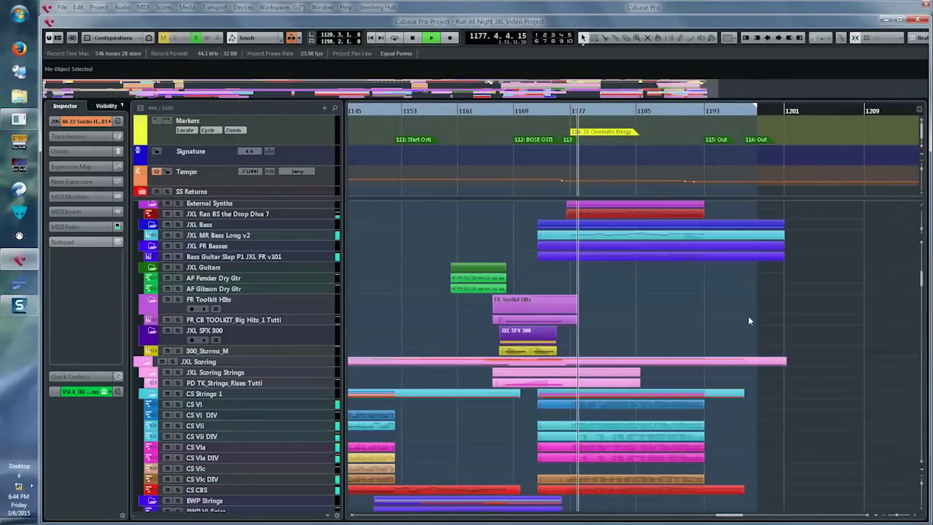
{"action": "left_click_drag", "start_coordinate": [527, 403], "coordinate": [765, 452]}
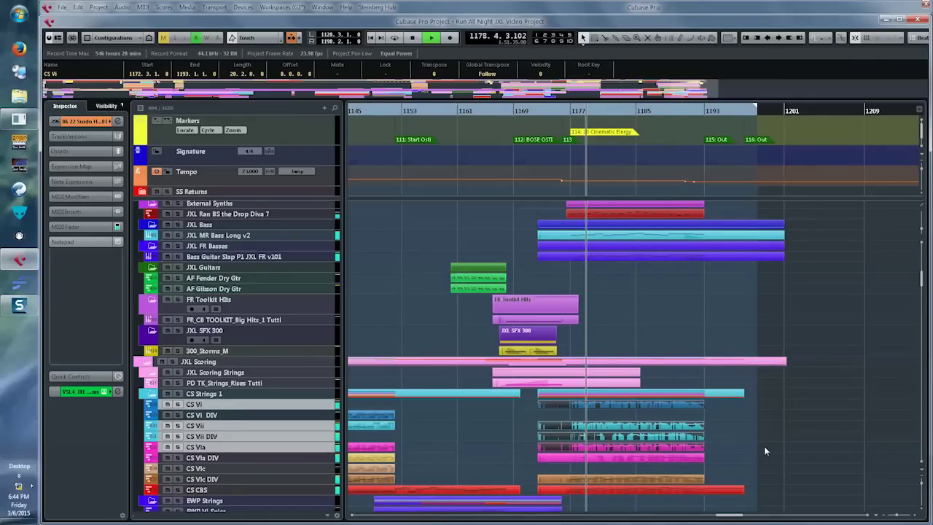
{"action": "scroll", "coordinate": [764, 446], "scroll_direction": "down", "scroll_amount": 6}
{"action": "left_click_drag", "start_coordinate": [523, 270], "coordinate": [602, 308]}
{"action": "left_click_drag", "start_coordinate": [621, 409], "coordinate": [602, 430]}
{"action": "left_click_drag", "start_coordinate": [630, 520], "coordinate": [632, 499]}
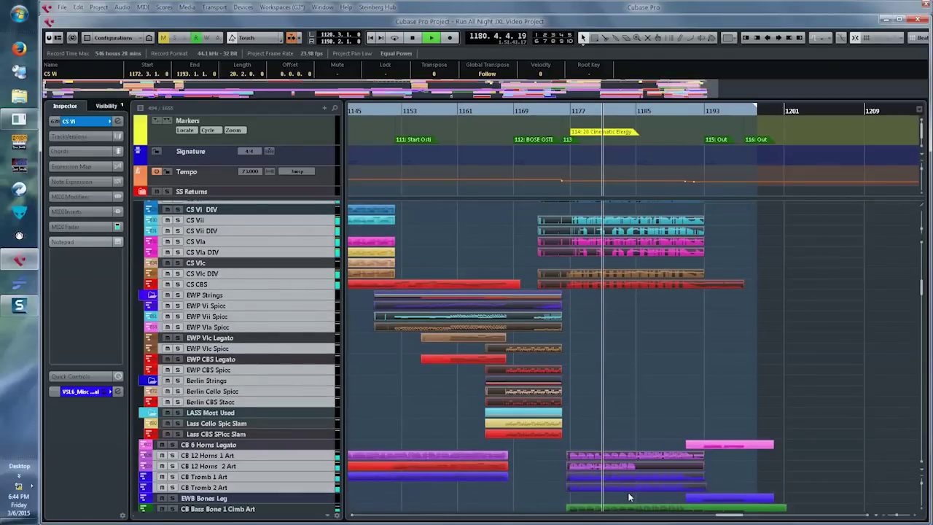
{"action": "double_click", "coordinate": [599, 454]}
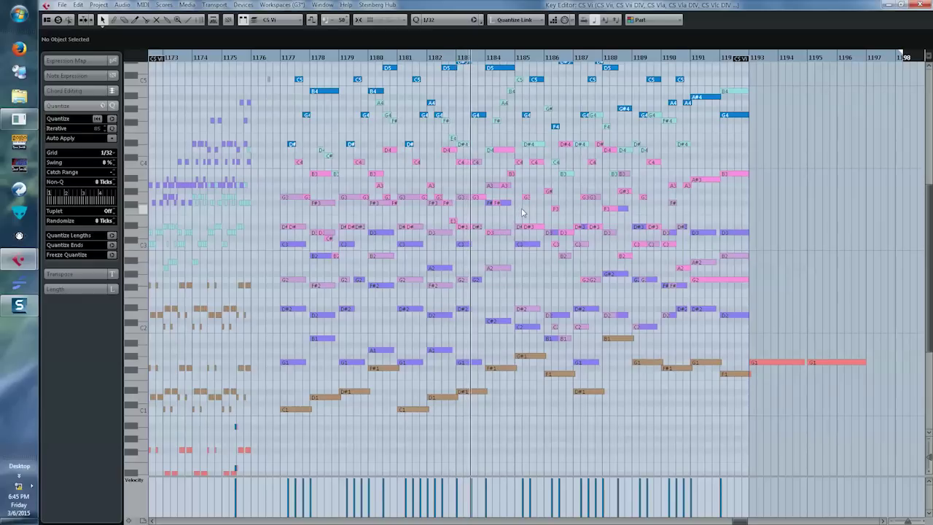
Examine the combined string and brass voicing between bars 1177 and 1192 across its full pitch range, and close the Key Editor.
{"action": "scroll", "coordinate": [522, 212], "scroll_direction": "up", "scroll_amount": 5}
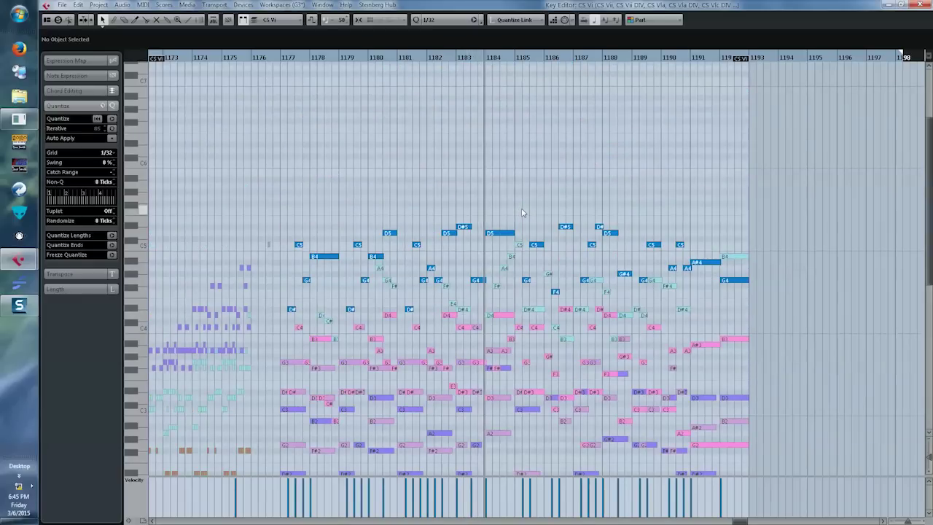
{"action": "scroll", "coordinate": [522, 213], "scroll_direction": "down", "scroll_amount": 3}
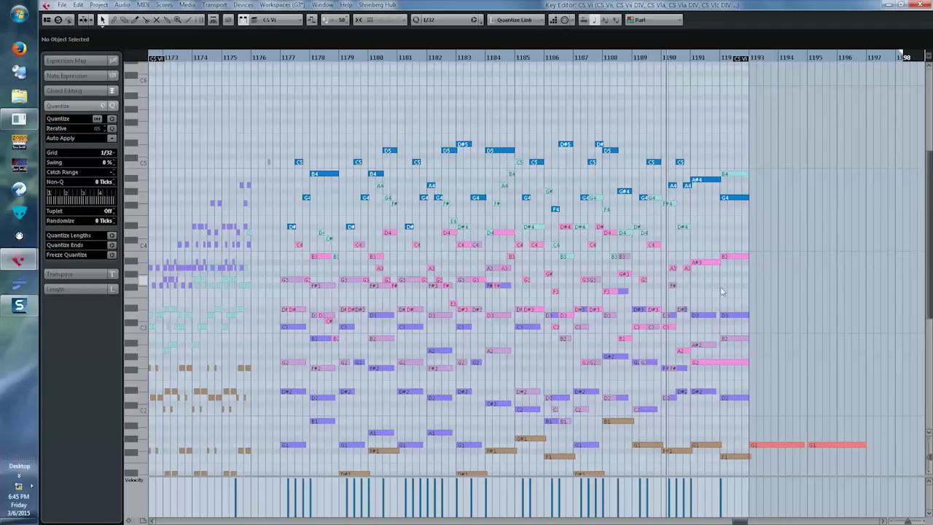
{"action": "scroll", "coordinate": [740, 305], "scroll_direction": "down", "scroll_amount": 6}
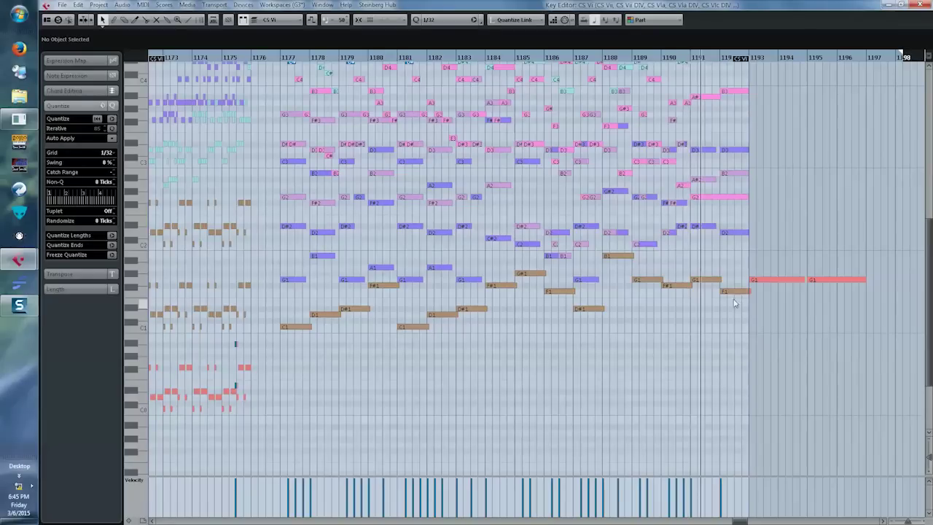
{"action": "scroll", "coordinate": [715, 263], "scroll_direction": "up", "scroll_amount": 6}
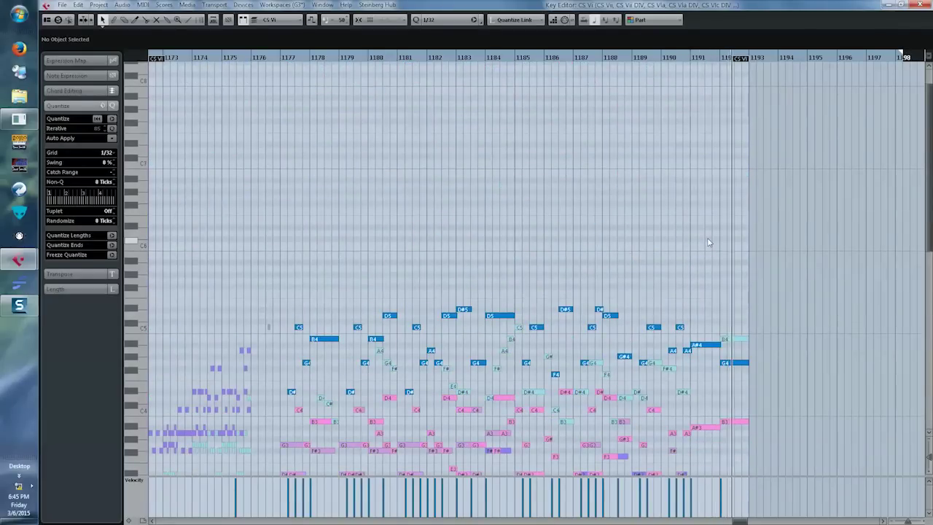
{"action": "key", "text": "Escape"}
Open the CB 6 Horns Legato, EWB Bones Leg and low brass parts around bar 1193 together in the Key Editor, examine their closing chords, and close it.
{"action": "left_click_drag", "start_coordinate": [718, 425], "coordinate": [732, 503]}
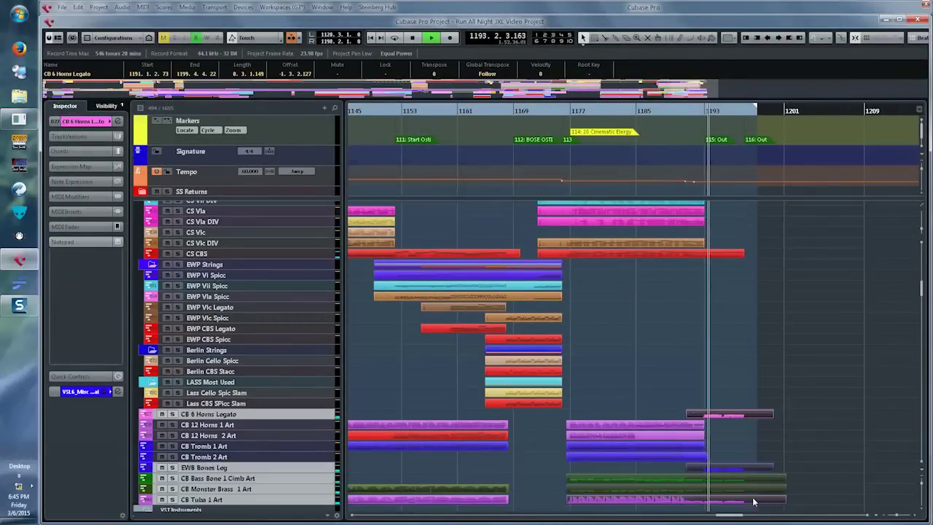
{"action": "key", "text": "Return"}
{"action": "scroll", "coordinate": [379, 313], "scroll_direction": "down", "scroll_amount": 3}
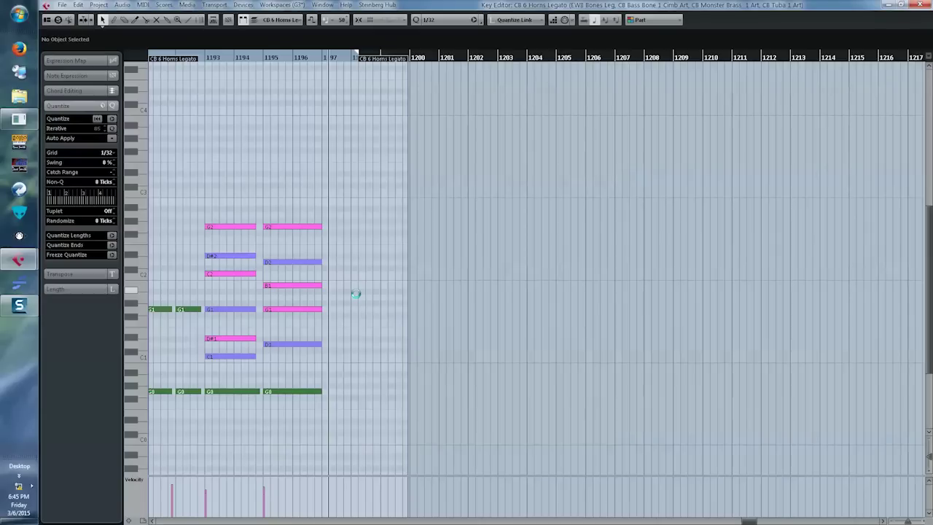
{"action": "key", "text": "Escape"}
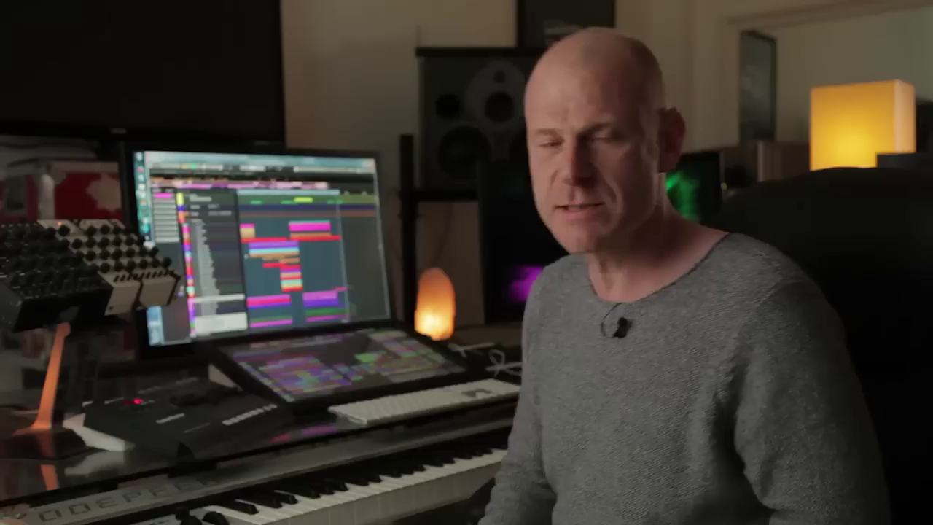